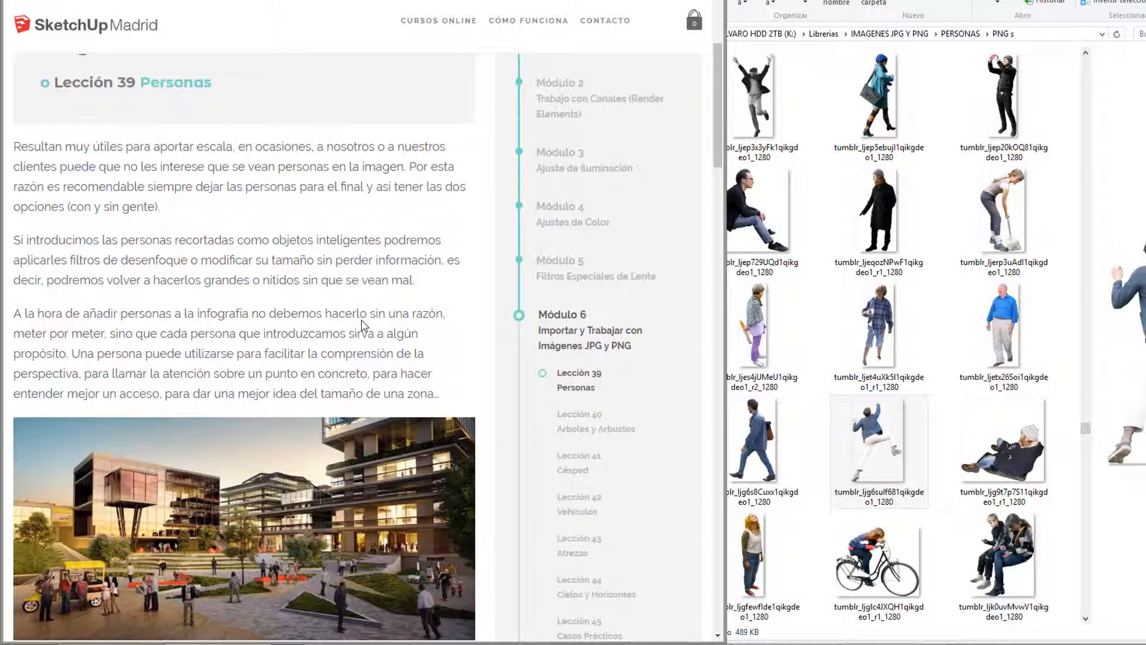
Read through the Lección 39 Personas page, from the introduction to the links to cut-out people websites.
{"action": "scroll", "coordinate": [362, 321], "scroll_direction": "up", "scroll_amount": 1}
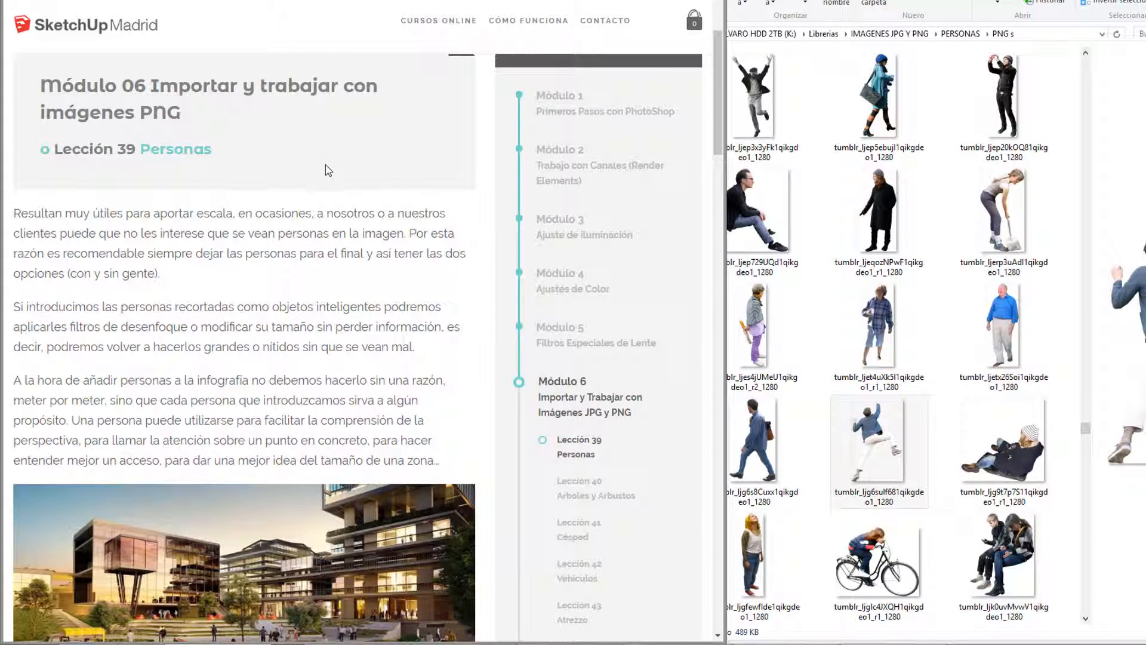
{"action": "scroll", "coordinate": [718, 114], "scroll_direction": "down", "scroll_amount": 3}
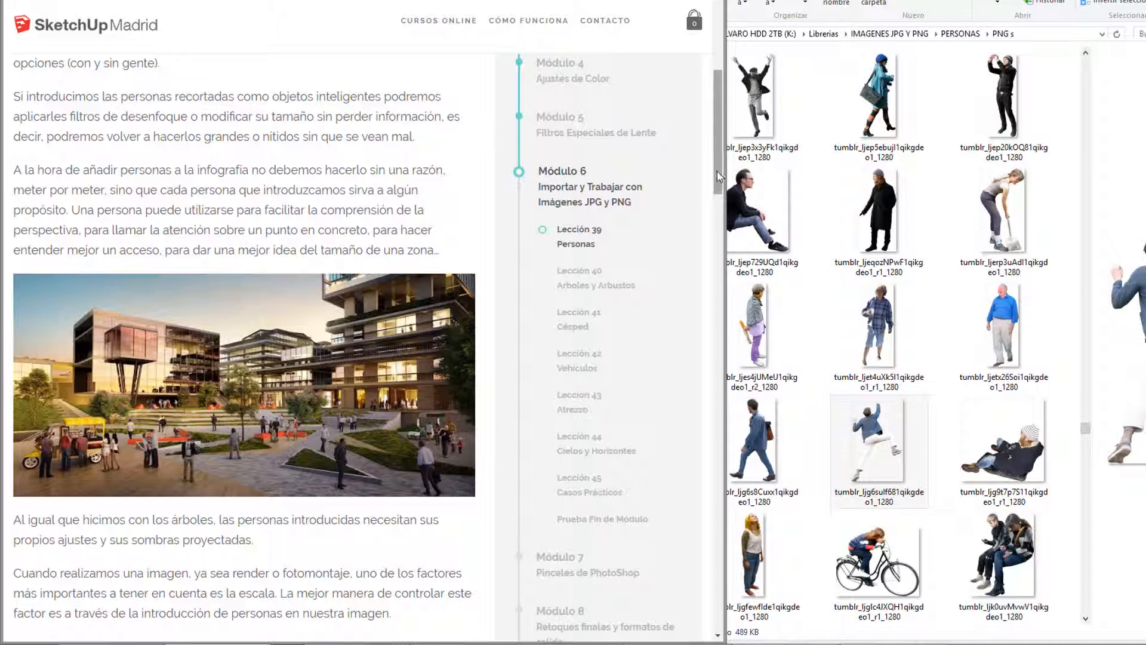
{"action": "left_click_drag", "start_coordinate": [719, 176], "coordinate": [719, 185]}
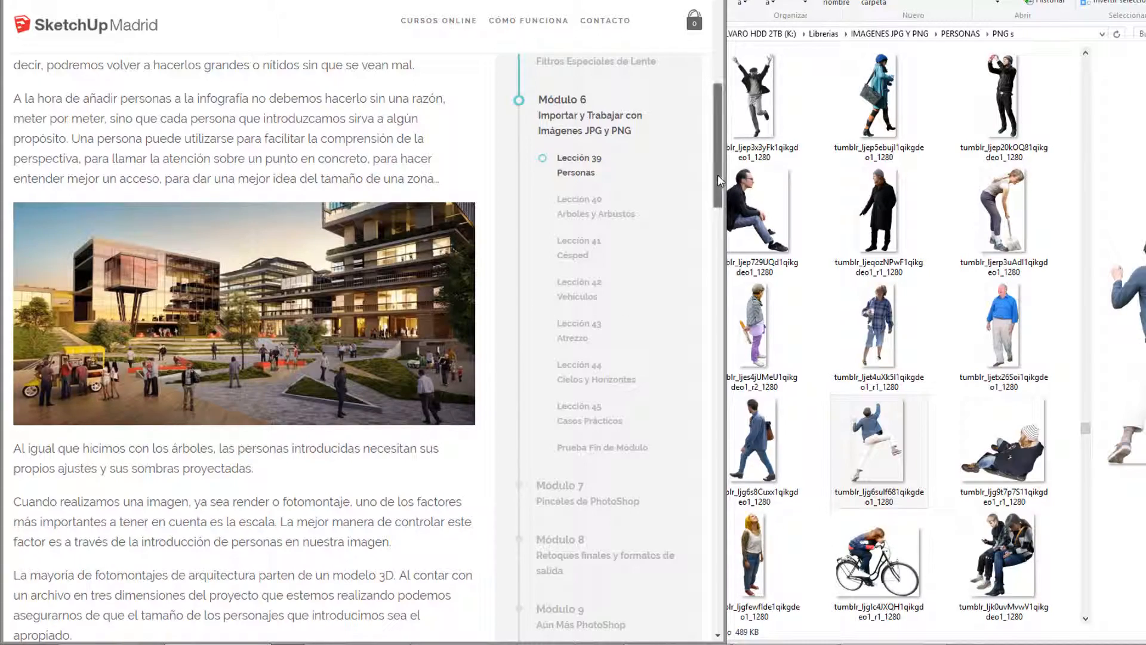
{"action": "mouse_move", "coordinate": [718, 174]}
{"action": "left_mouse_down"}
{"action": "mouse_move", "coordinate": [715, 191]}
{"action": "mouse_move", "coordinate": [715, 181]}
{"action": "left_mouse_up"}
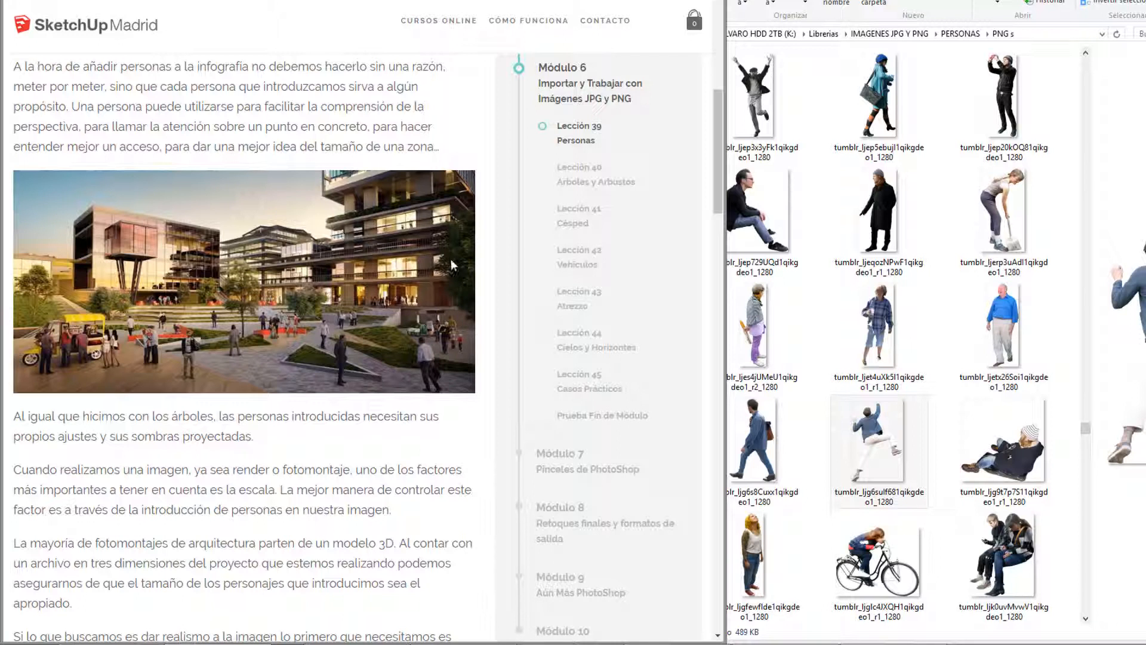
{"action": "scroll", "coordinate": [254, 337], "scroll_direction": "down", "scroll_amount": 1}
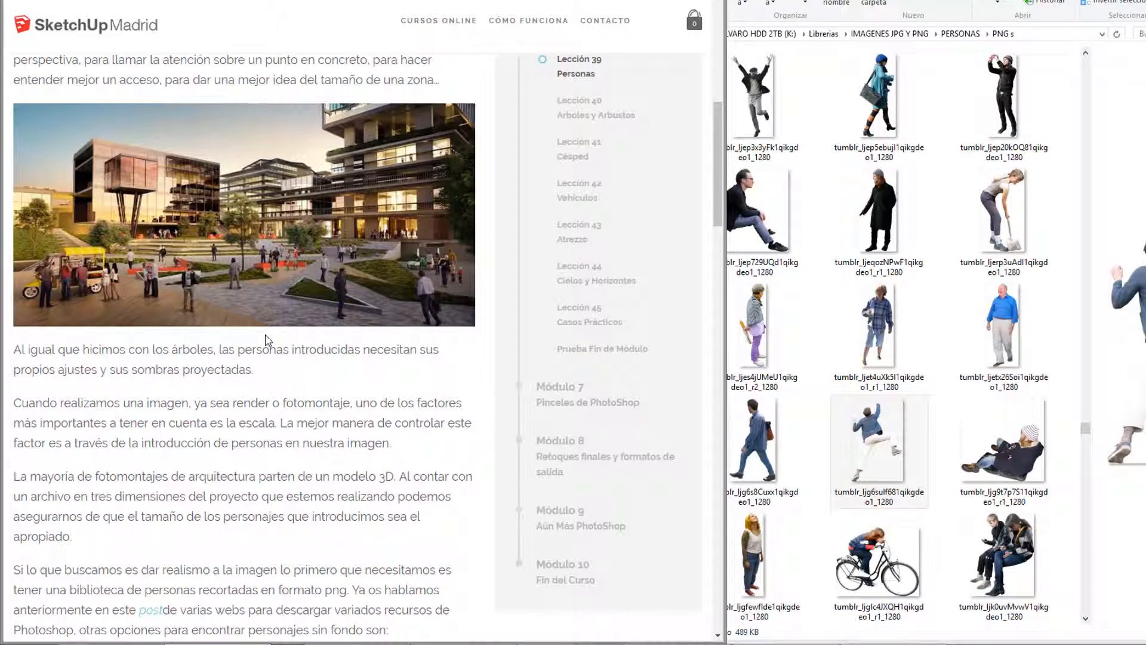
{"action": "scroll", "coordinate": [266, 338], "scroll_direction": "up", "scroll_amount": 1}
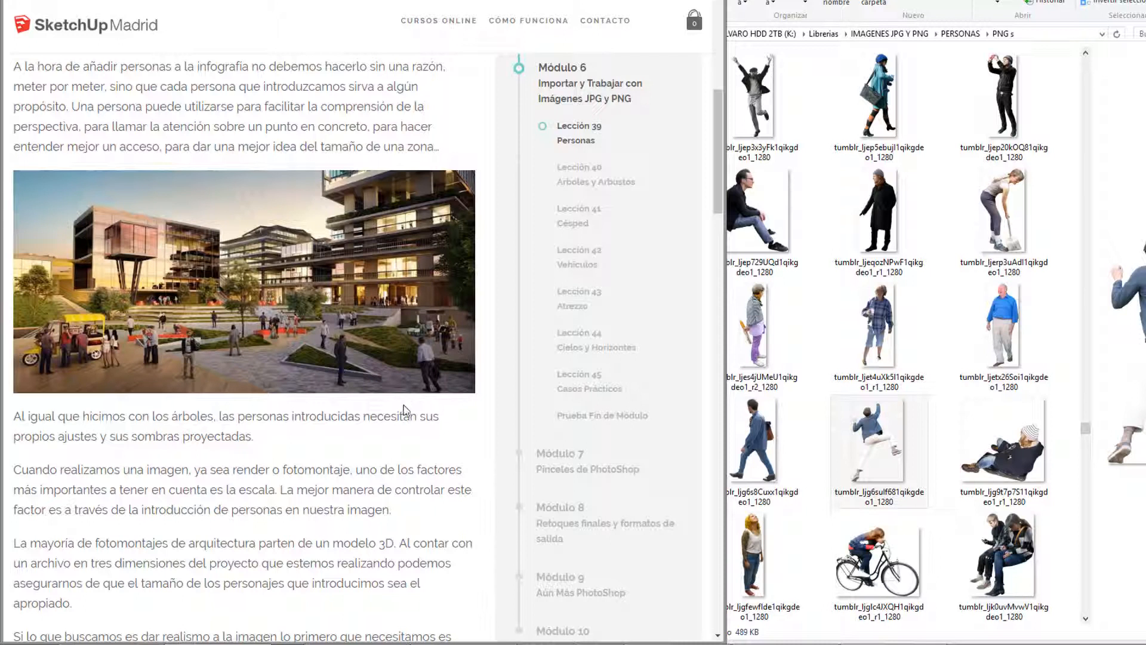
{"action": "left_click_drag", "start_coordinate": [718, 183], "coordinate": [732, 290]}
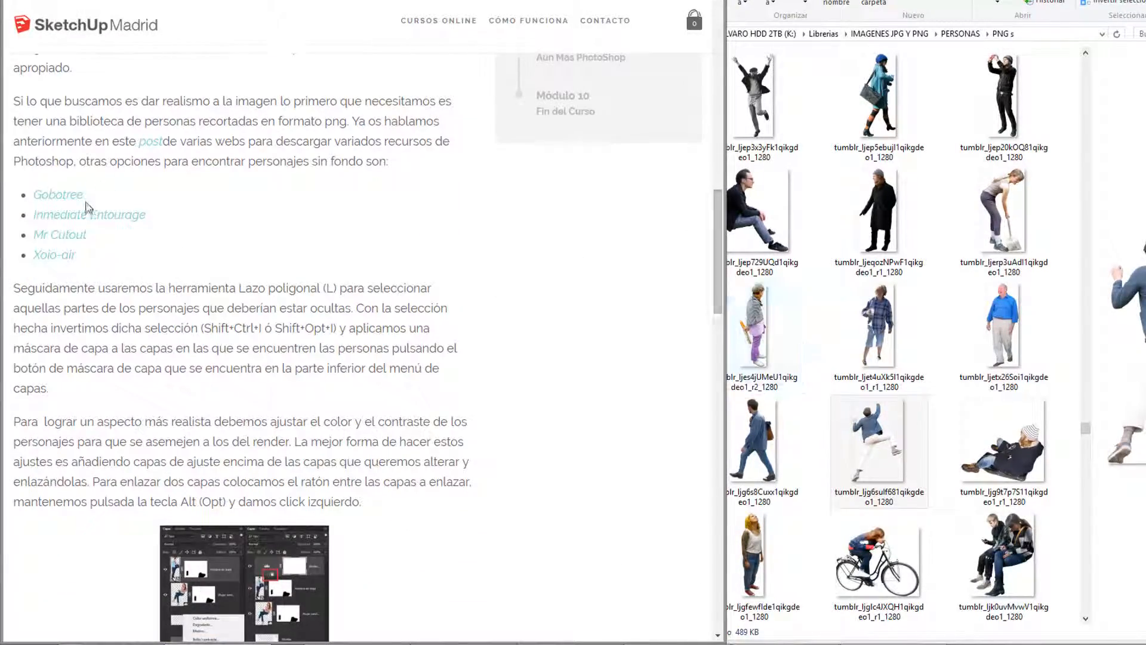
{"action": "left_click_drag", "start_coordinate": [720, 244], "coordinate": [720, 263]}
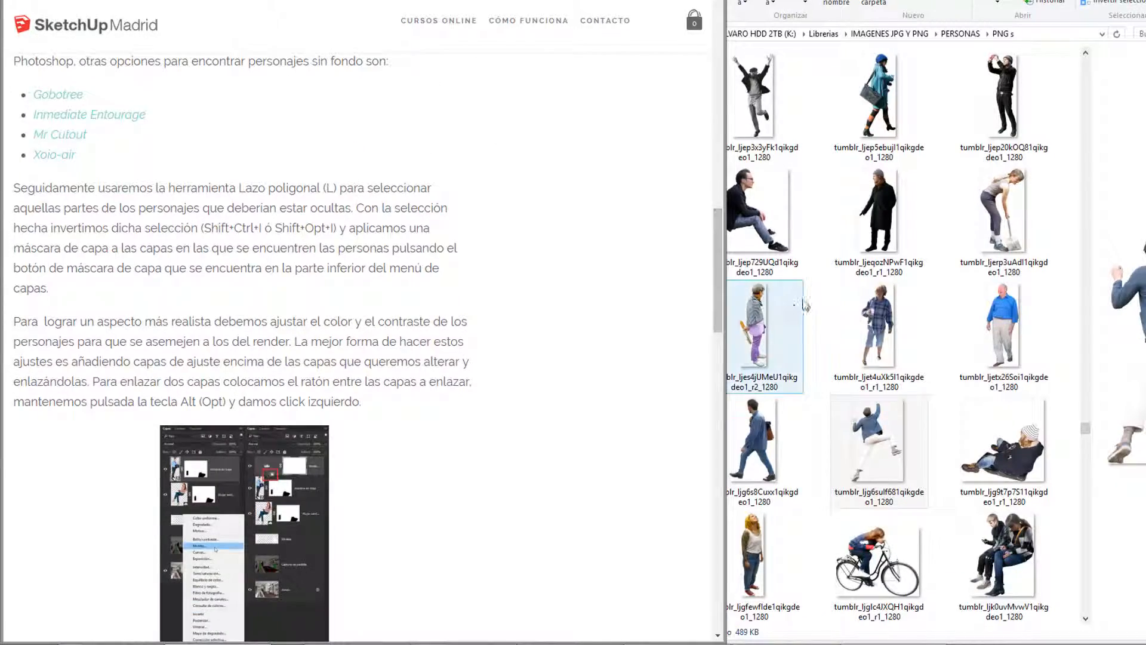
Browse the PNG s folder of people and preview several standing figures, including the fisherman holding a rod.
{"action": "left_click", "coordinate": [879, 335]}
{"action": "left_click", "coordinate": [870, 242]}
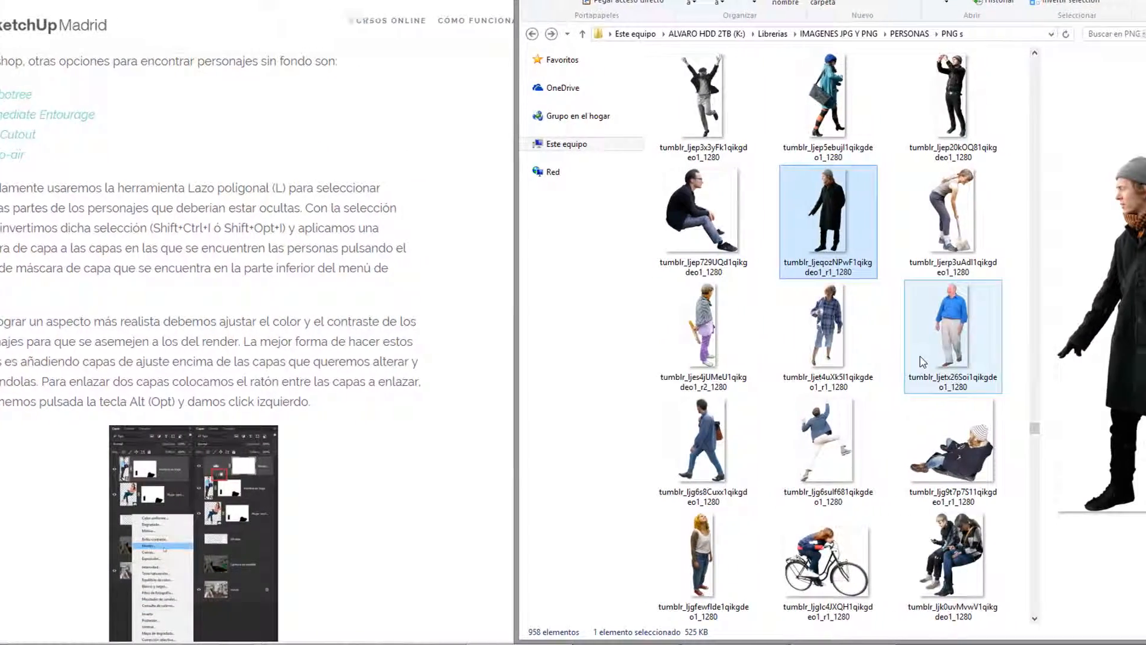
{"action": "left_click", "coordinate": [971, 361]}
{"action": "scroll", "coordinate": [970, 361], "scroll_direction": "down", "scroll_amount": 3}
{"action": "scroll", "coordinate": [748, 378], "scroll_direction": "down", "scroll_amount": 3}
{"action": "left_click", "coordinate": [764, 370]}
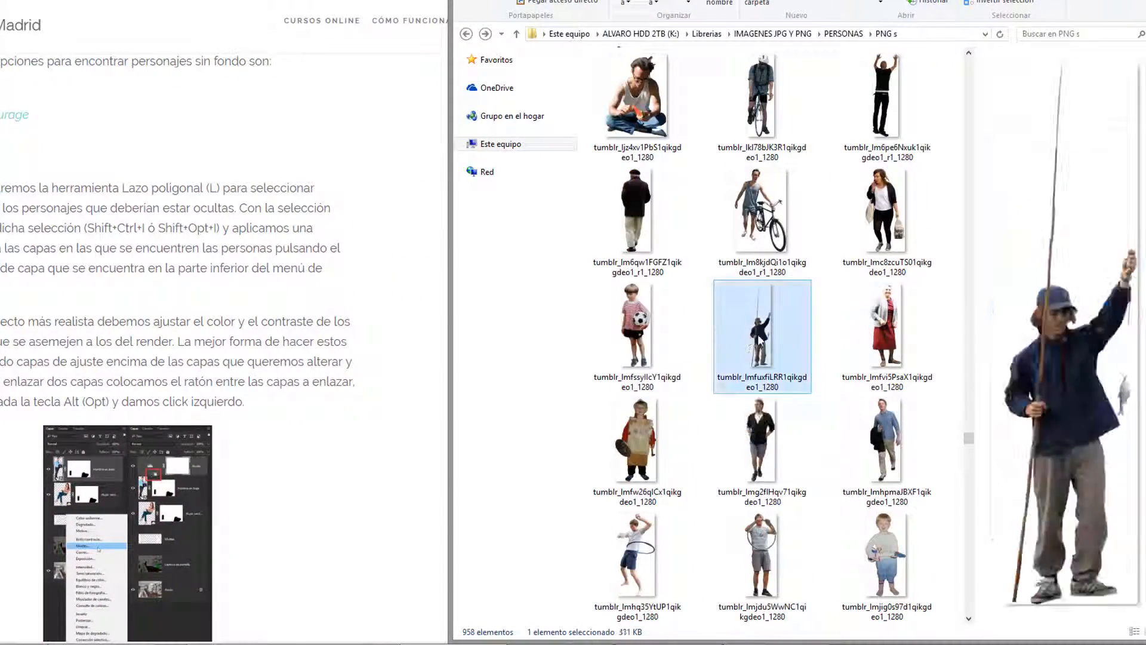
{"action": "left_click", "coordinate": [759, 426]}
{"action": "scroll", "coordinate": [761, 439], "scroll_direction": "down", "scroll_amount": 5}
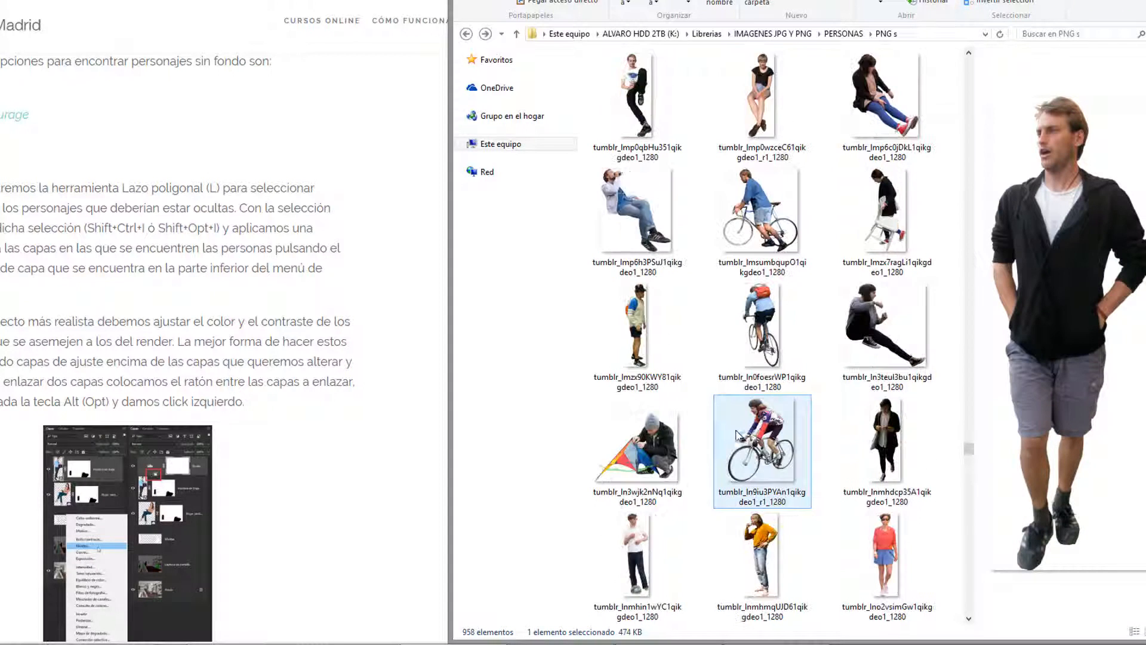
Open the PNG of the man with the hat and orange backpack, tumblr_lmzx90KWY81qikgdeo1_1280, in Photoshop.
{"action": "left_click", "coordinate": [638, 319]}
{"action": "right_click", "coordinate": [639, 320]}
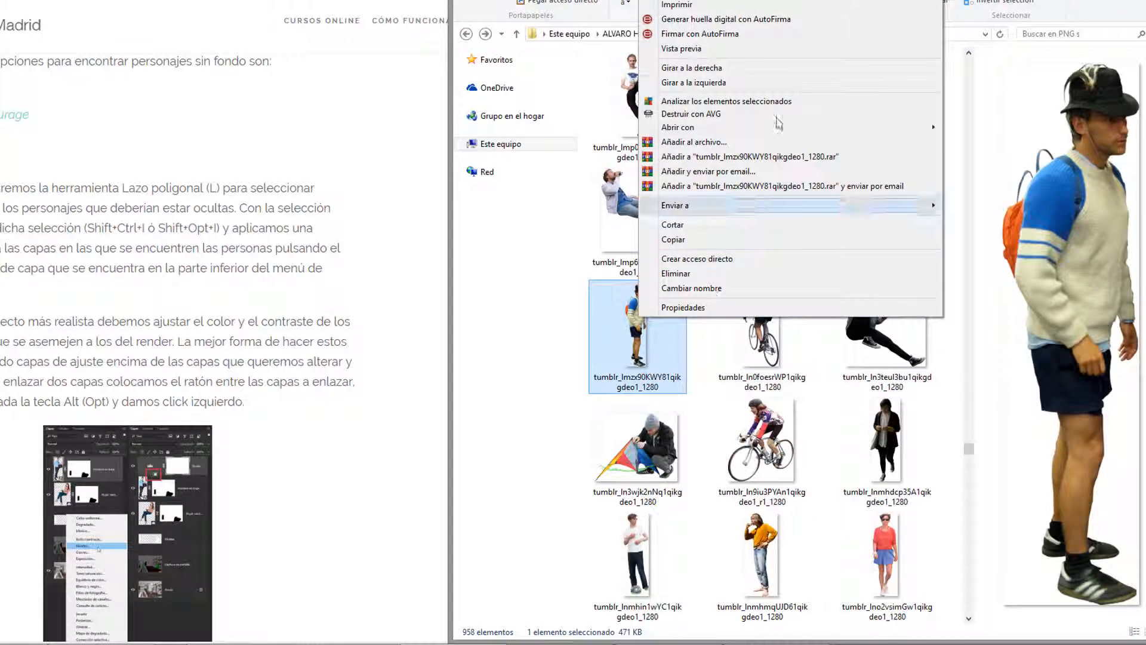
{"action": "mouse_move", "coordinate": [890, 128]}
{"action": "left_click", "coordinate": [960, 140]}
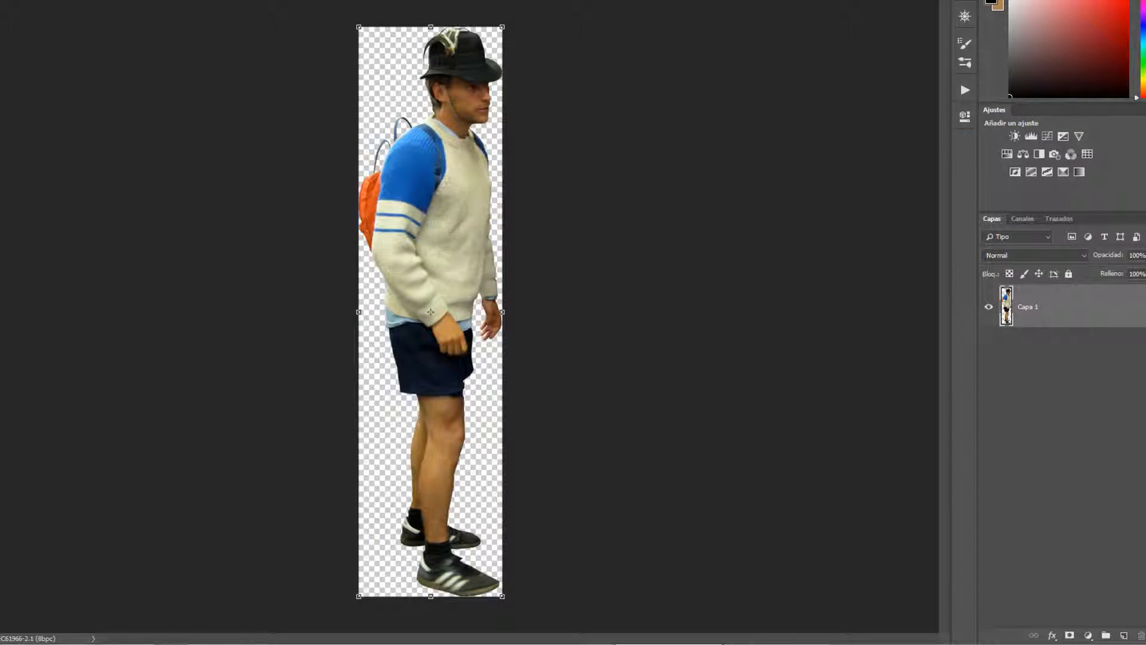
Examine the cut-out man against the transparent background at several zoom levels, shifting his layer slightly around the canvas.
{"action": "scroll", "coordinate": [472, 206], "scroll_direction": "up", "scroll_amount": 1}
{"action": "mouse_move", "coordinate": [456, 199]}
{"action": "left_mouse_down"}
{"action": "mouse_move", "coordinate": [437, 199]}
{"action": "mouse_move", "coordinate": [456, 185]}
{"action": "mouse_move", "coordinate": [449, 177]}
{"action": "mouse_move", "coordinate": [454, 196]}
{"action": "left_mouse_up"}
{"action": "key", "text": "ctrl+minus"}
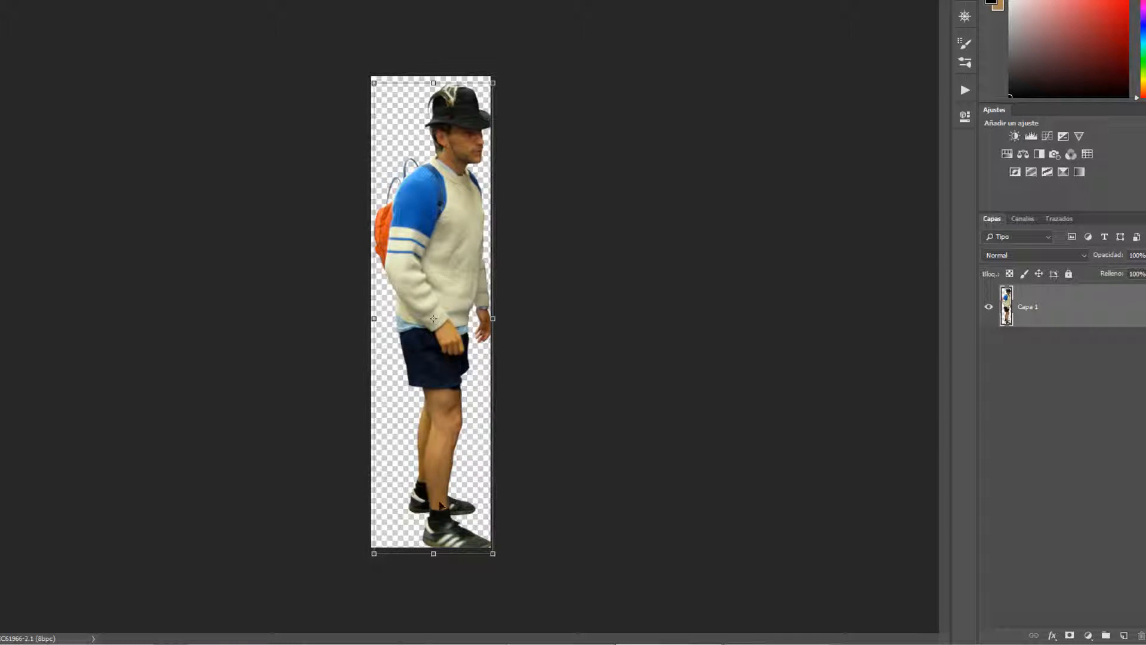
{"action": "key", "text": "ctrl+plus"}
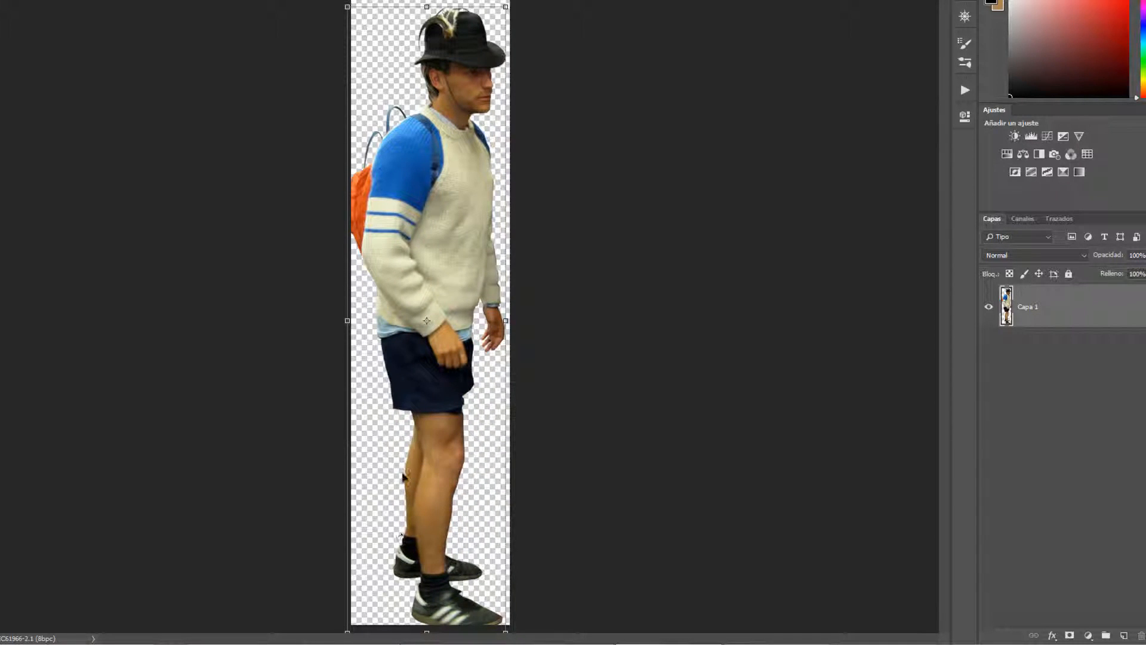
{"action": "left_click_drag", "start_coordinate": [411, 136], "coordinate": [413, 145]}
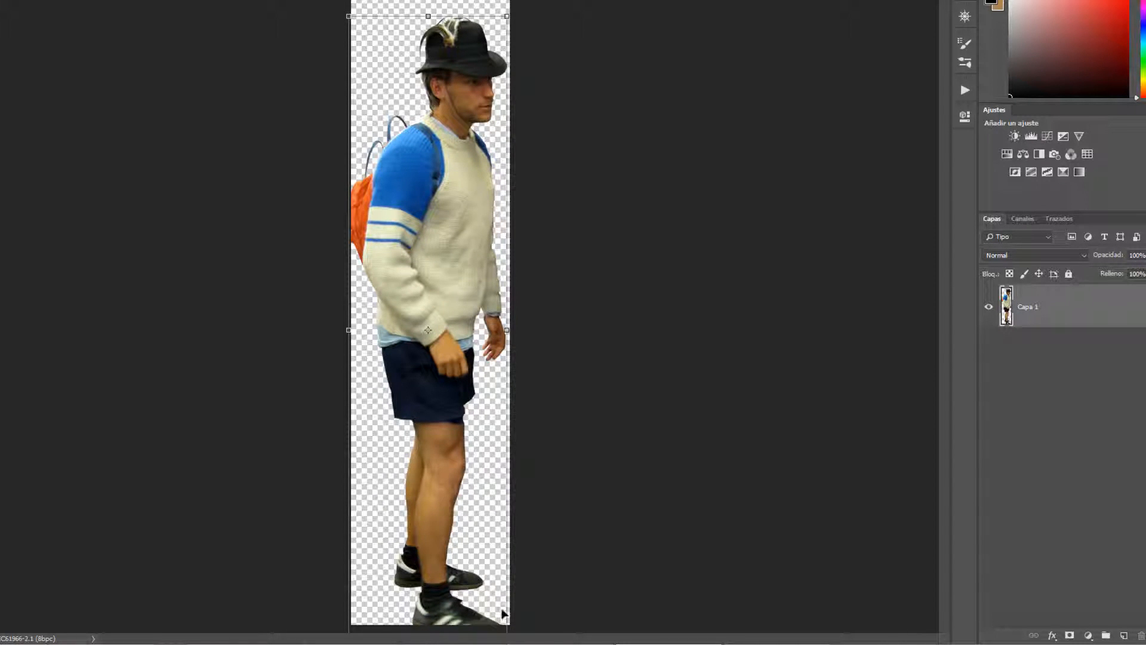
{"action": "left_click_drag", "start_coordinate": [427, 559], "coordinate": [426, 545]}
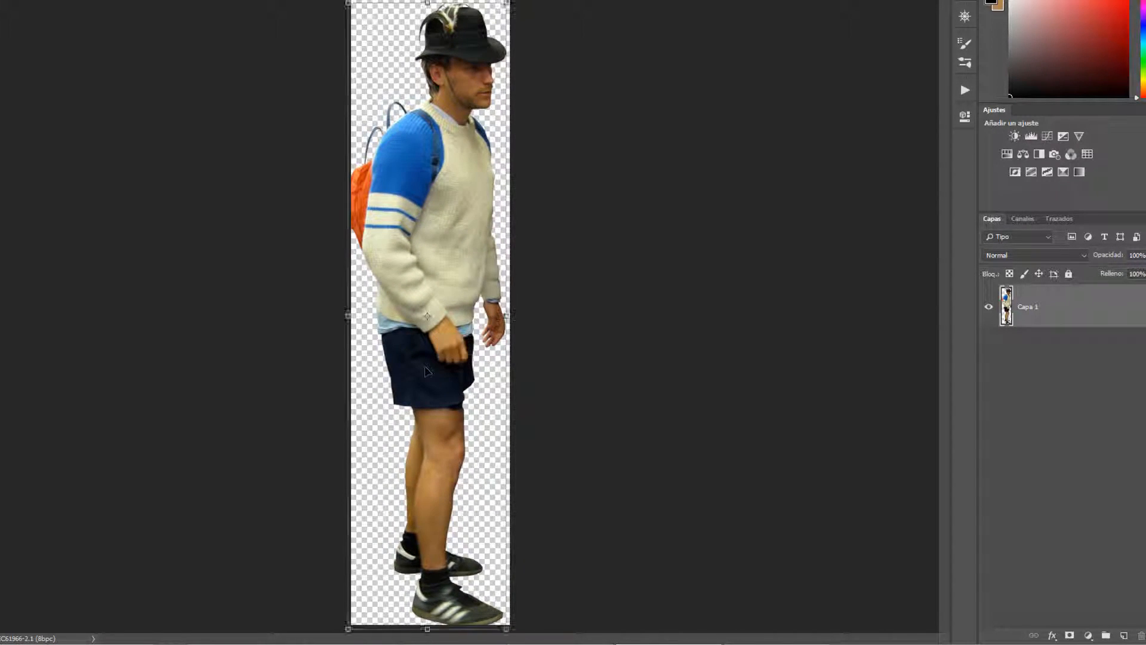
{"action": "scroll", "coordinate": [426, 366], "scroll_direction": "down", "scroll_amount": 2}
{"action": "left_click_drag", "start_coordinate": [440, 272], "coordinate": [438, 261]}
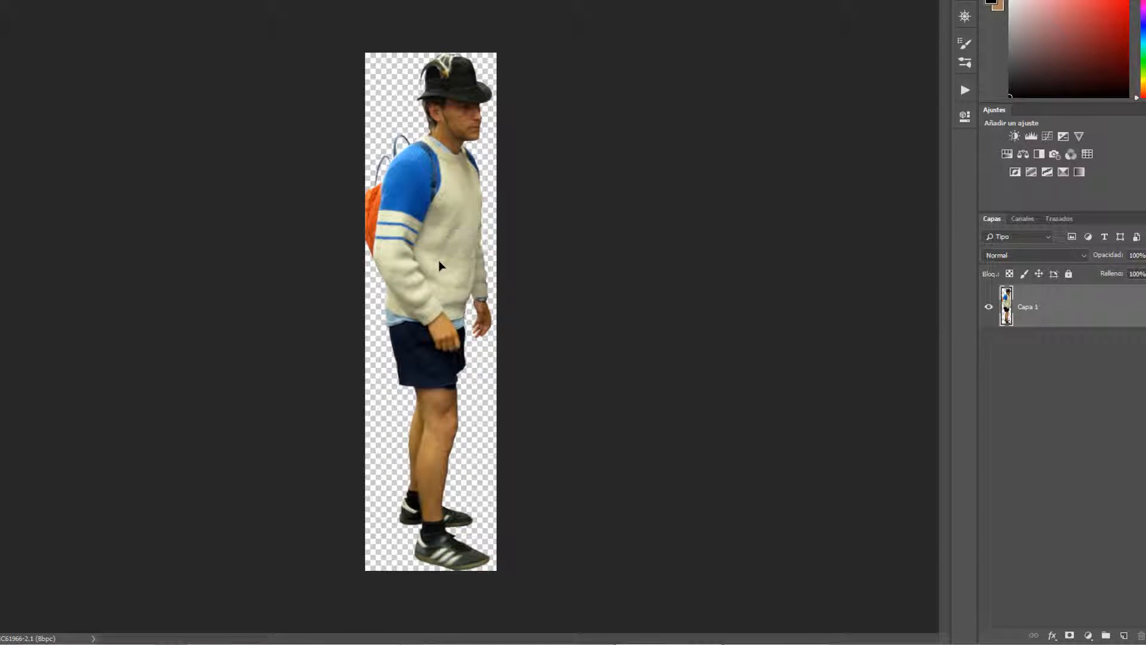
{"action": "left_click_drag", "start_coordinate": [453, 178], "coordinate": [459, 175]}
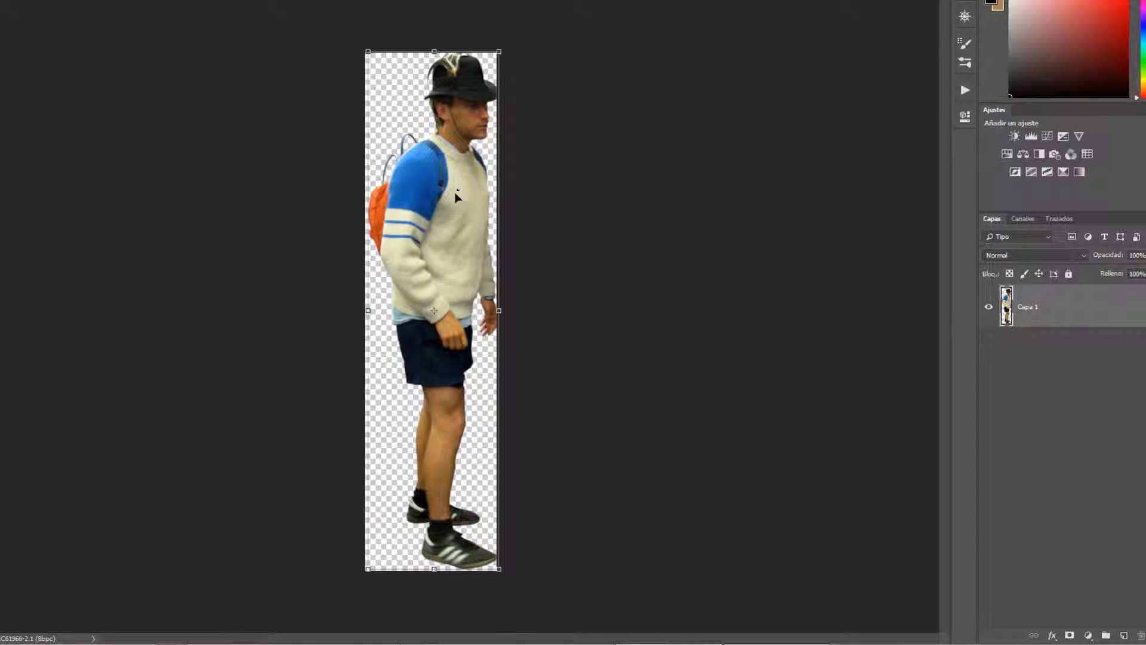
{"action": "scroll", "coordinate": [439, 197], "scroll_direction": "up", "scroll_amount": 1}
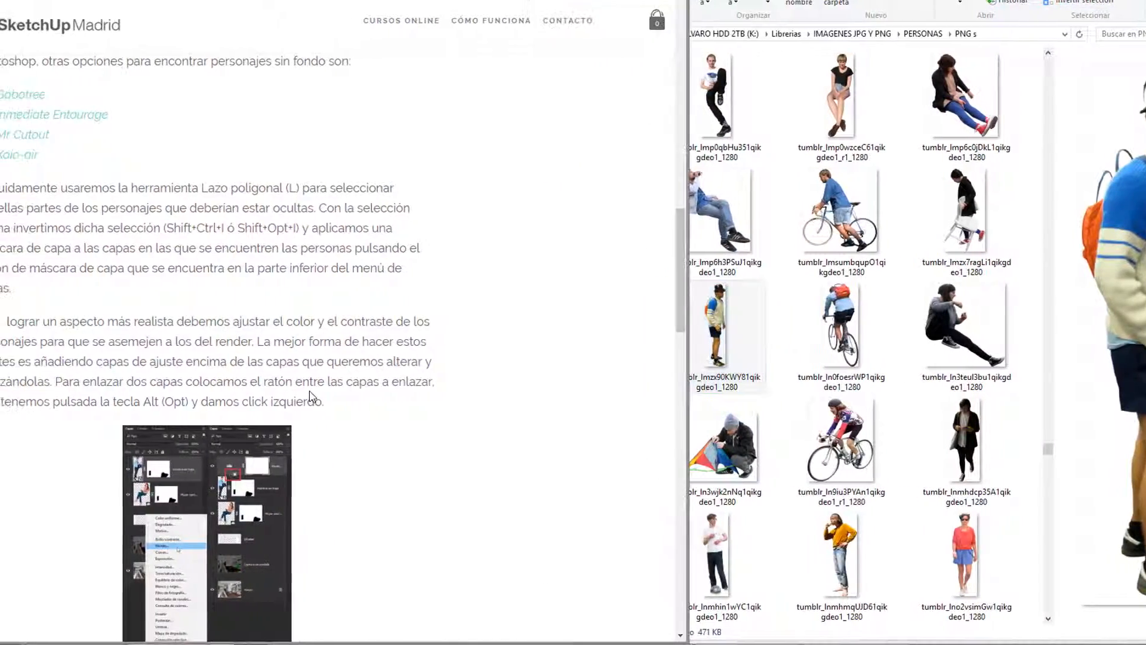
Return to the lesson page in the browser and examine the closing activity with the brick house street scene.
{"action": "scroll", "coordinate": [338, 397], "scroll_direction": "down", "scroll_amount": 3}
{"action": "scroll", "coordinate": [337, 396], "scroll_direction": "down", "scroll_amount": 10}
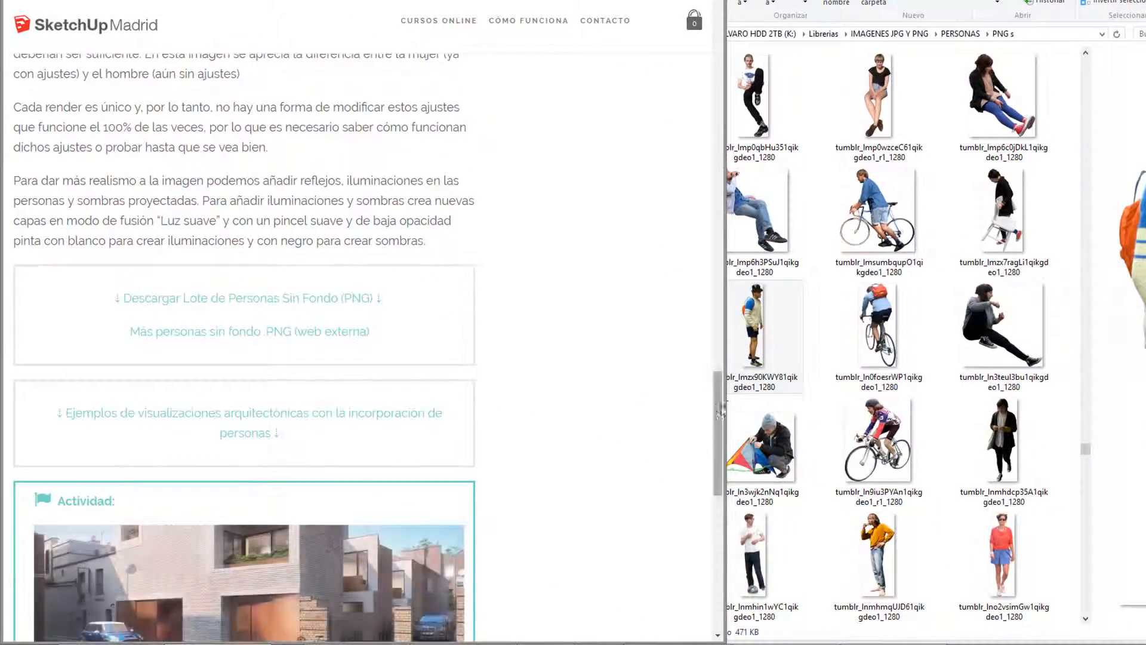
{"action": "left_click_drag", "start_coordinate": [709, 416], "coordinate": [724, 464]}
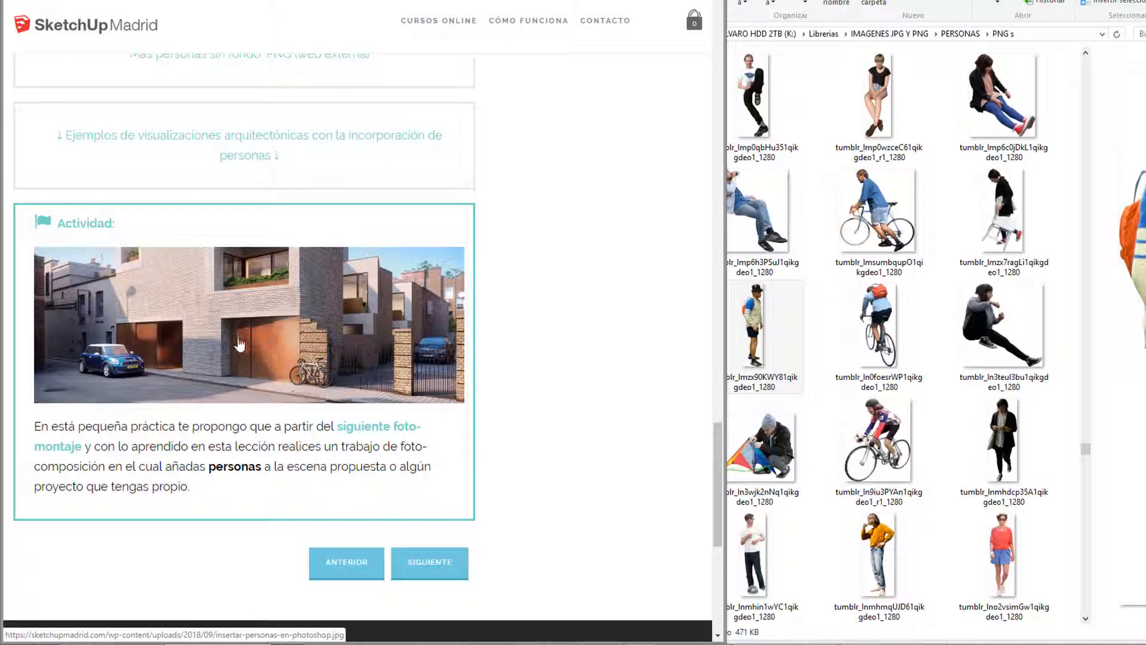
Compare standing and seated figures in the PNG s folder, ending on the seated woman in blue trousers and red sneakers.
{"action": "left_click", "coordinate": [765, 335]}
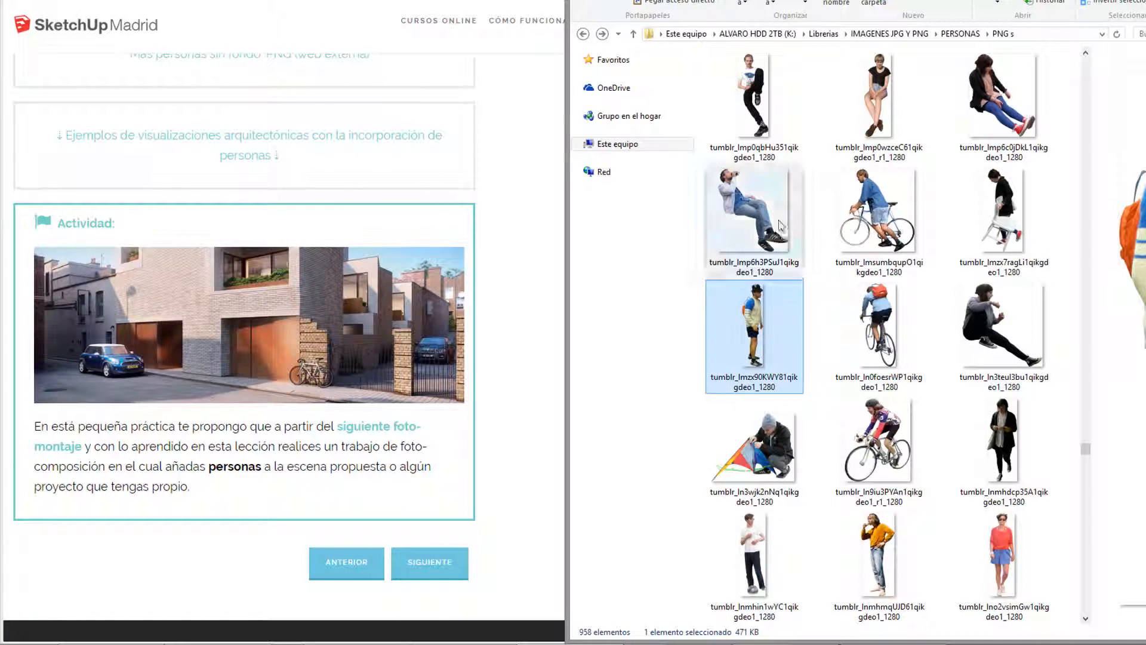
{"action": "left_click", "coordinate": [757, 215]}
{"action": "left_click", "coordinate": [768, 156]}
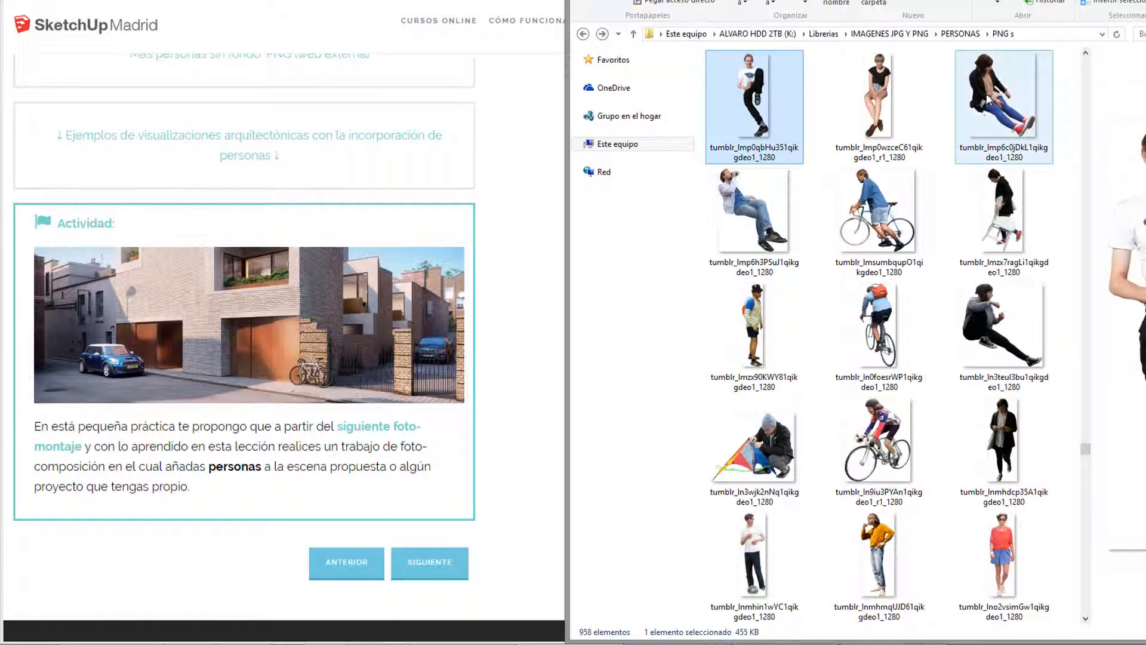
{"action": "left_click", "coordinate": [988, 103]}
{"action": "left_click", "coordinate": [1023, 323]}
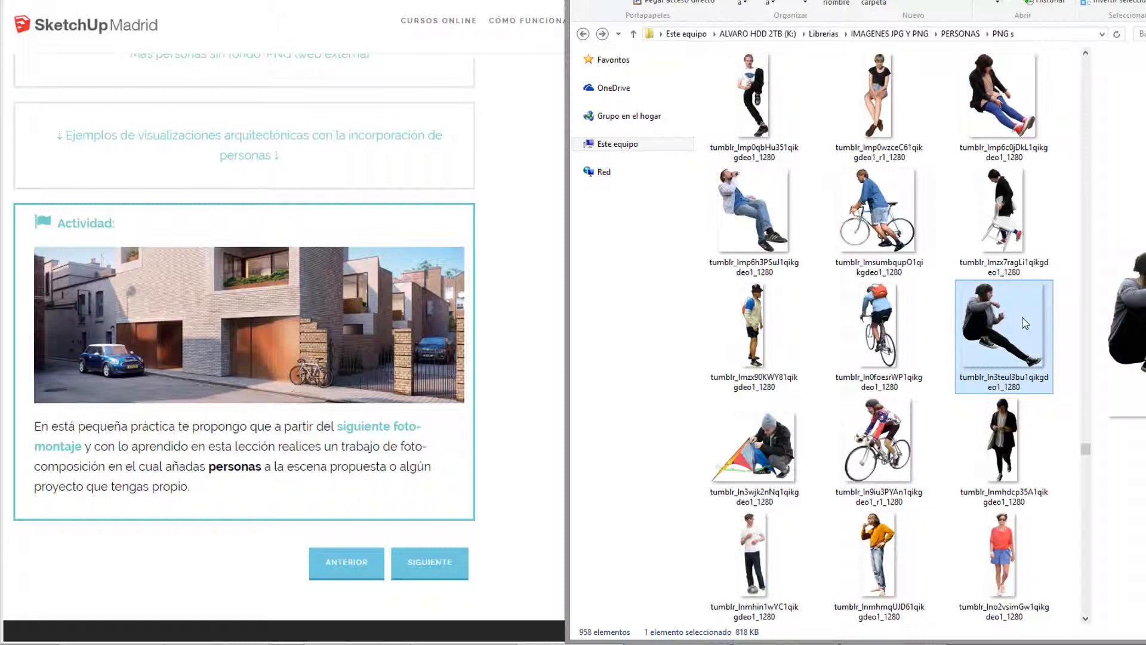
{"action": "left_click", "coordinate": [1022, 144]}
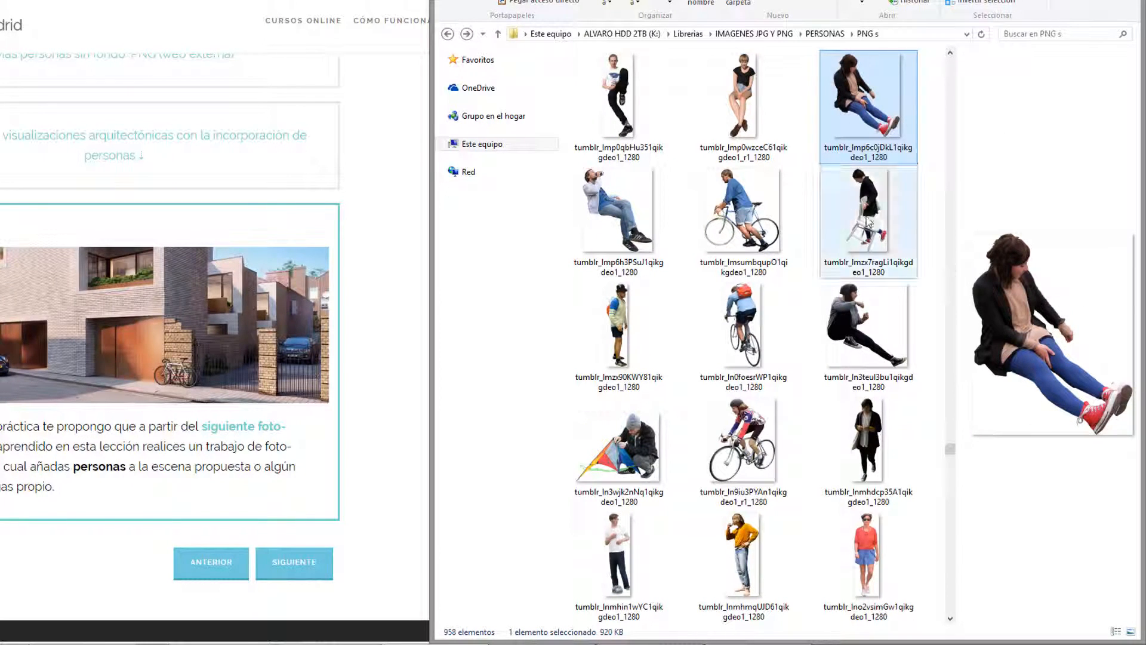
Preview the man in the orange sweater, the unicyclist, the motorcyclist and the walking couple as candidates for the street scene.
{"action": "left_click", "coordinate": [743, 555]}
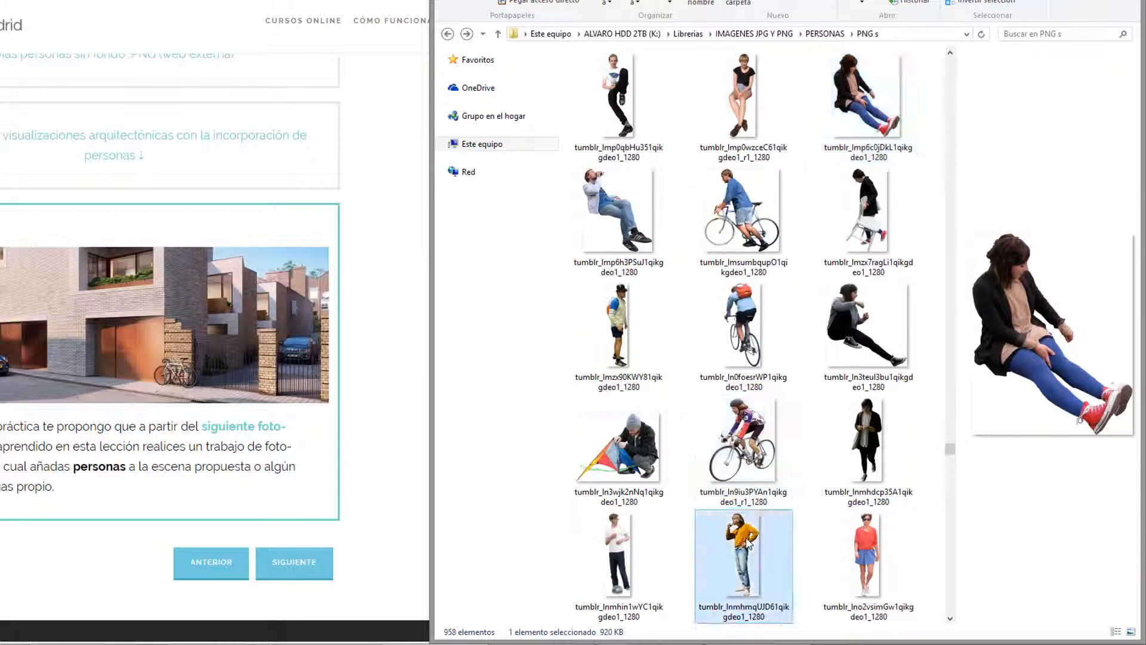
{"action": "scroll", "coordinate": [753, 471], "scroll_direction": "down", "scroll_amount": 3}
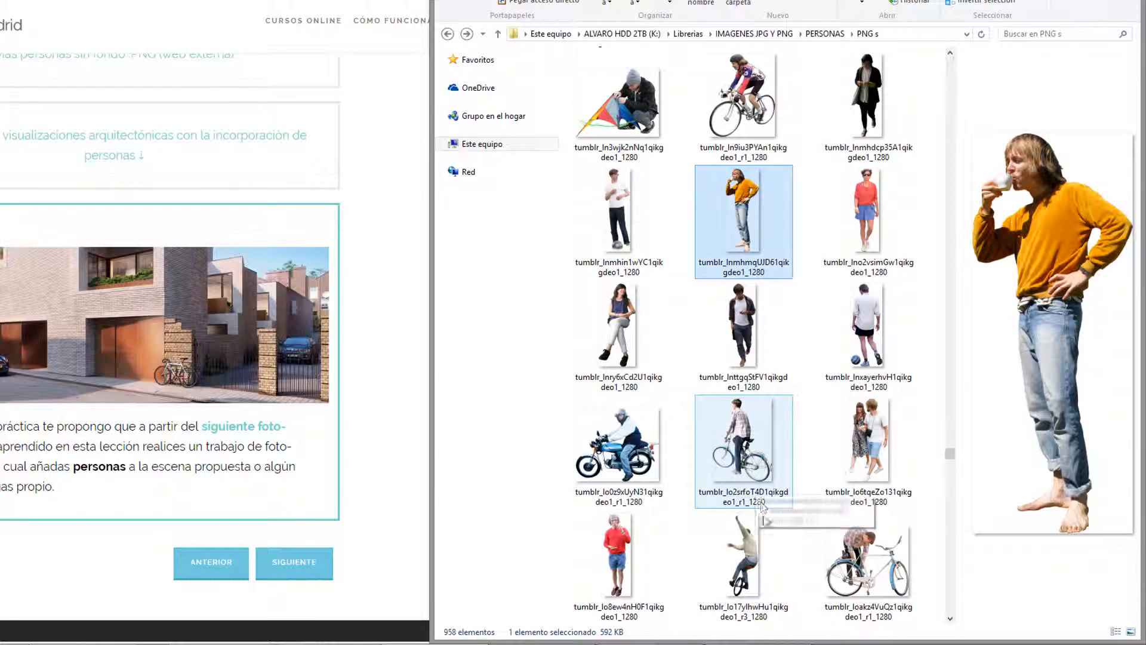
{"action": "left_click", "coordinate": [718, 550]}
{"action": "left_click", "coordinate": [638, 466]}
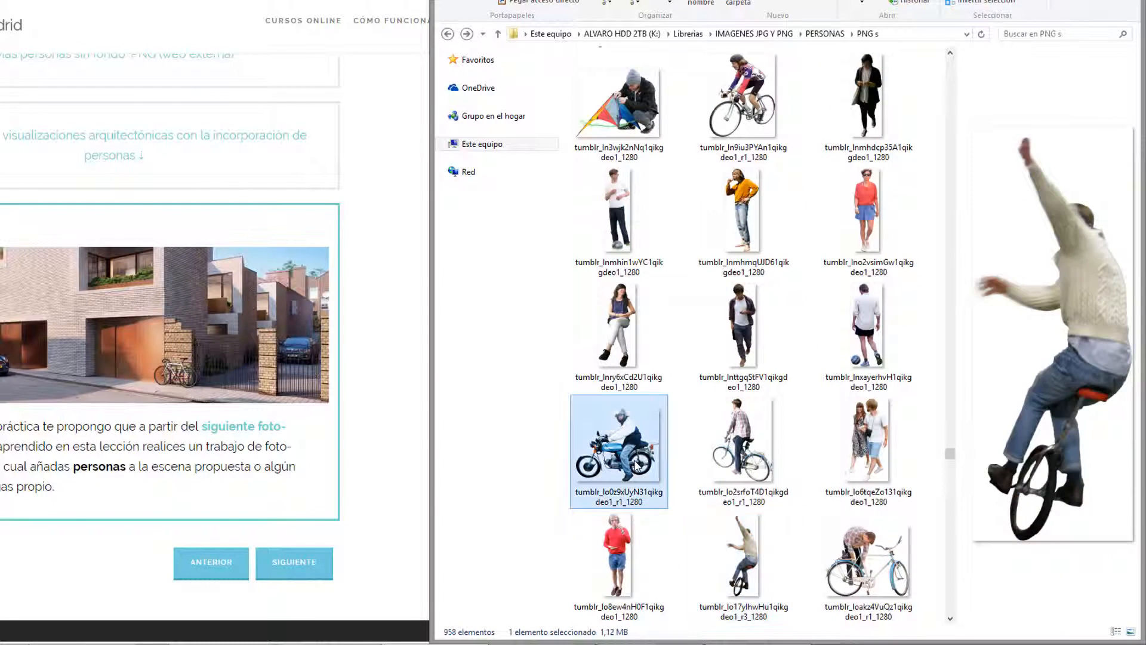
{"action": "left_click", "coordinate": [827, 449]}
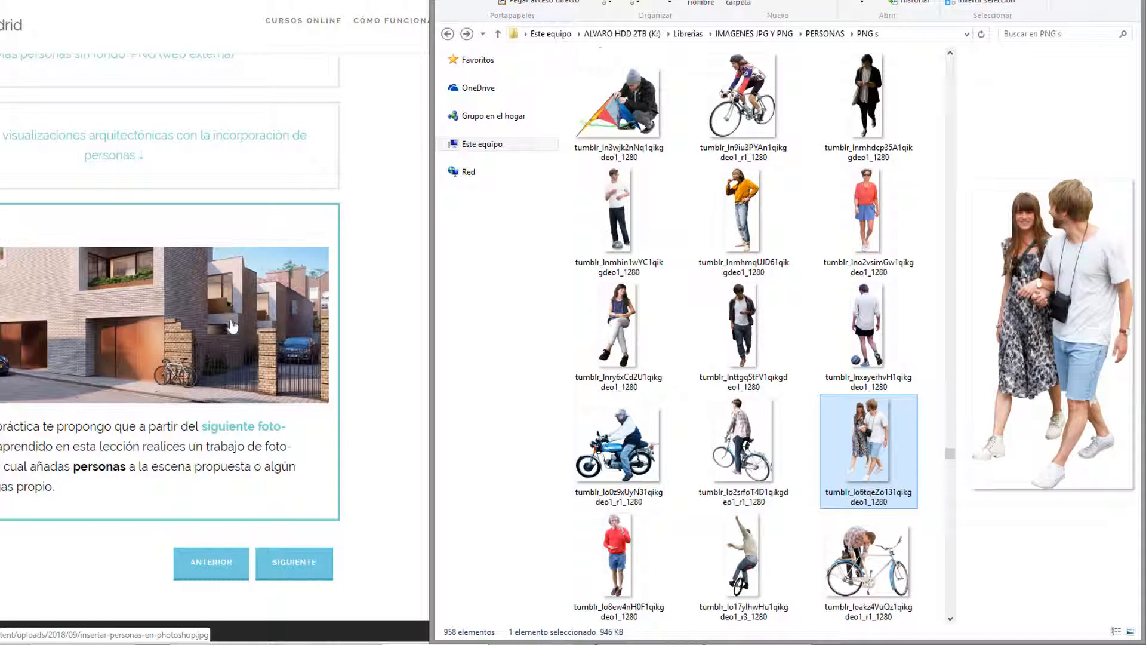
Preview more pedestrians further down the folder, including the woman with the backpack, the man with earphones and the man in denim shorts.
{"action": "left_click", "coordinate": [740, 324]}
{"action": "scroll", "coordinate": [740, 325], "scroll_direction": "down", "scroll_amount": 3}
{"action": "left_click", "coordinate": [633, 331]}
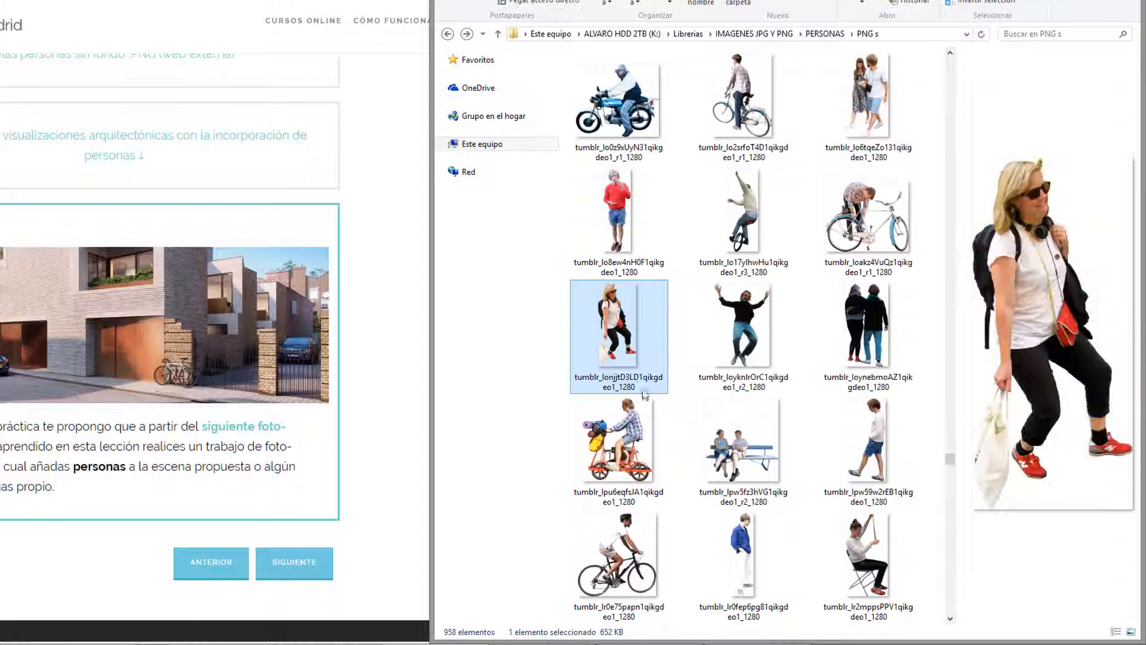
{"action": "scroll", "coordinate": [777, 446], "scroll_direction": "down", "scroll_amount": 3}
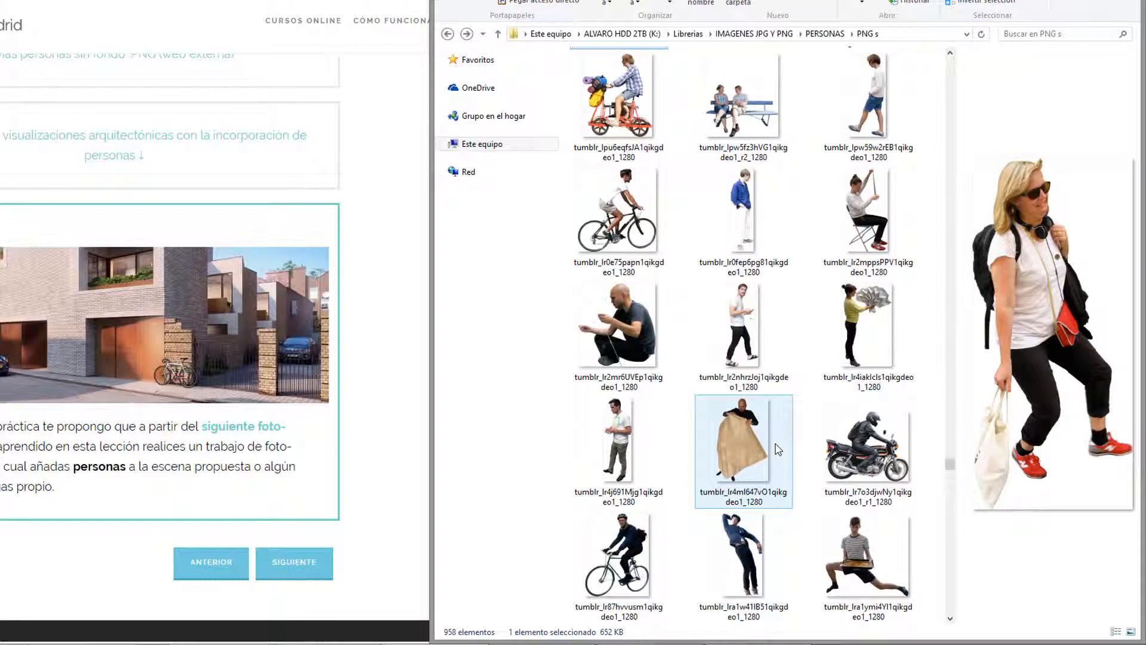
{"action": "left_click", "coordinate": [742, 346]}
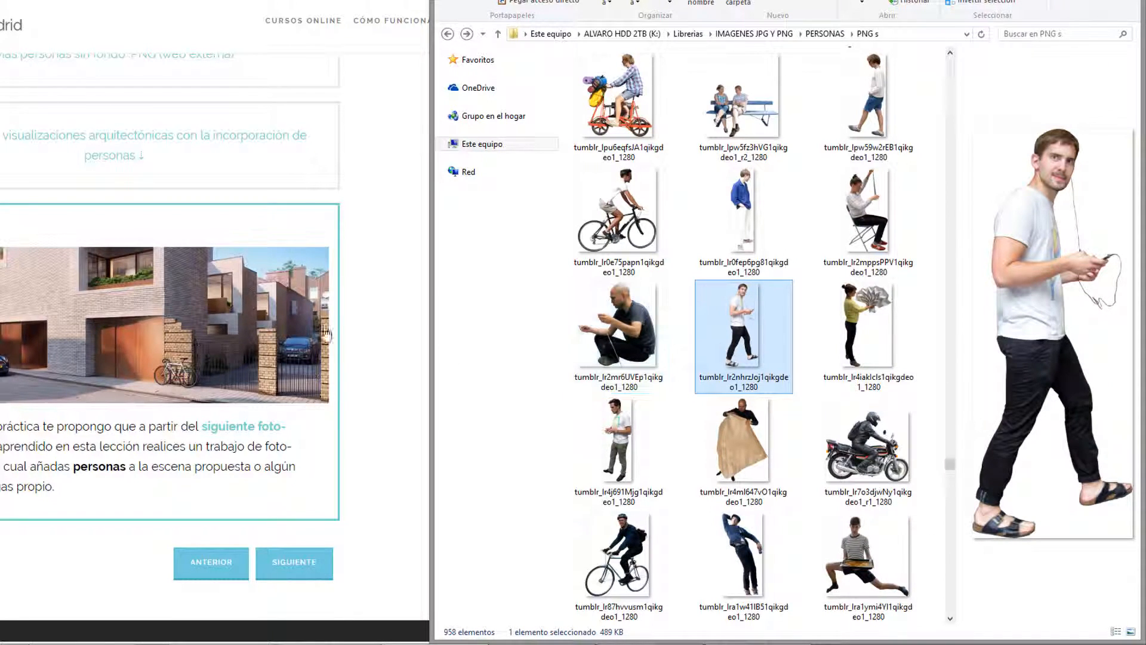
{"action": "left_click", "coordinate": [636, 447]}
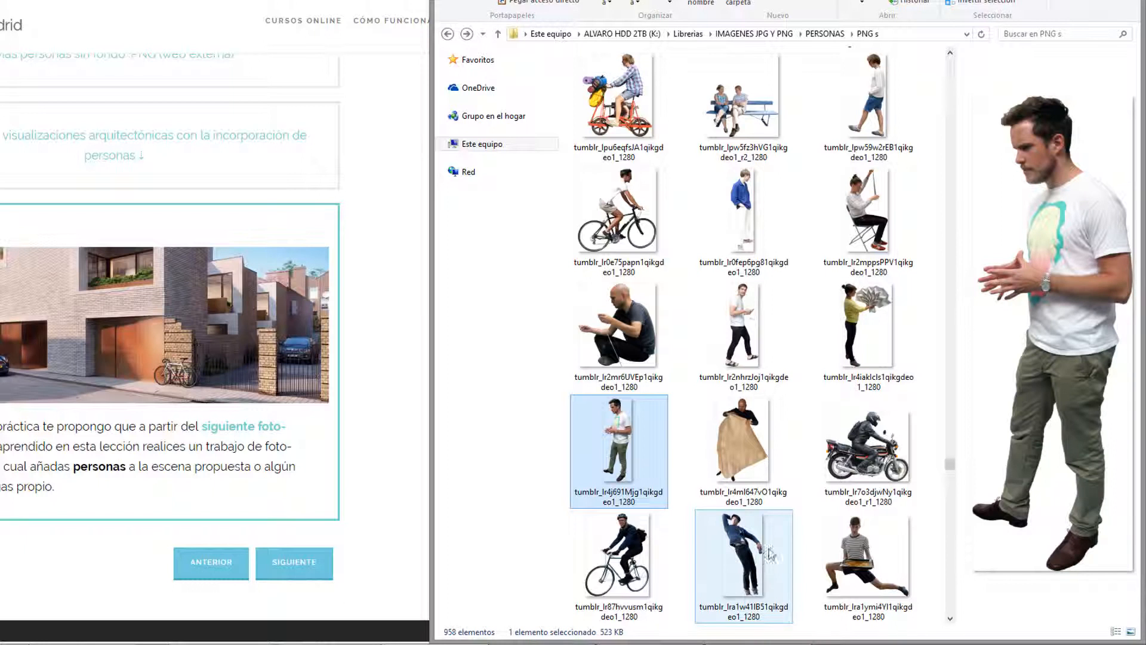
{"action": "left_click", "coordinate": [722, 337]}
{"action": "left_click", "coordinate": [746, 254]}
{"action": "left_click", "coordinate": [875, 126]}
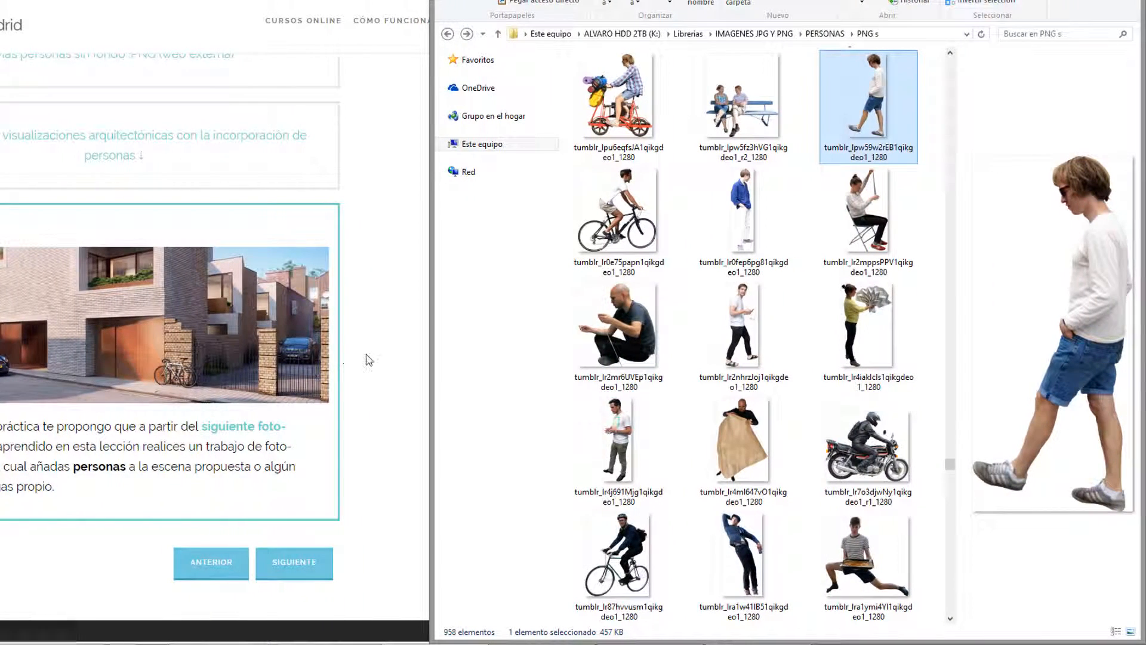
Preview the crouching man, the walking man holding earphones, the elderly man in the flat cap and the baguette seller for the street scene.
{"action": "left_click", "coordinate": [605, 361]}
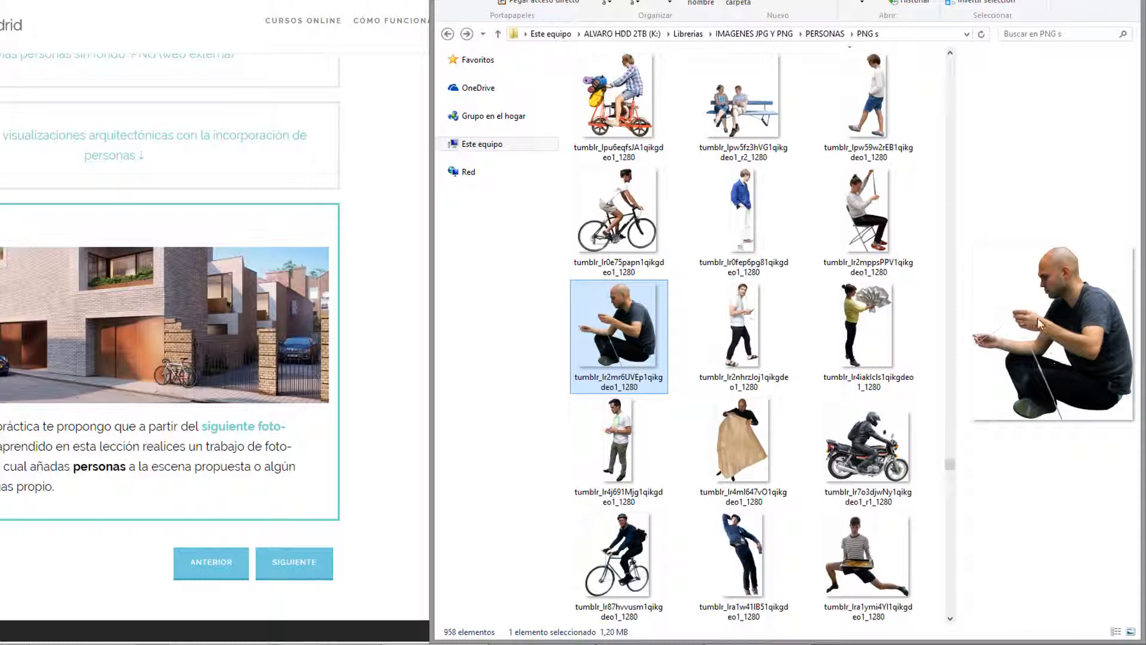
{"action": "left_click", "coordinate": [889, 108]}
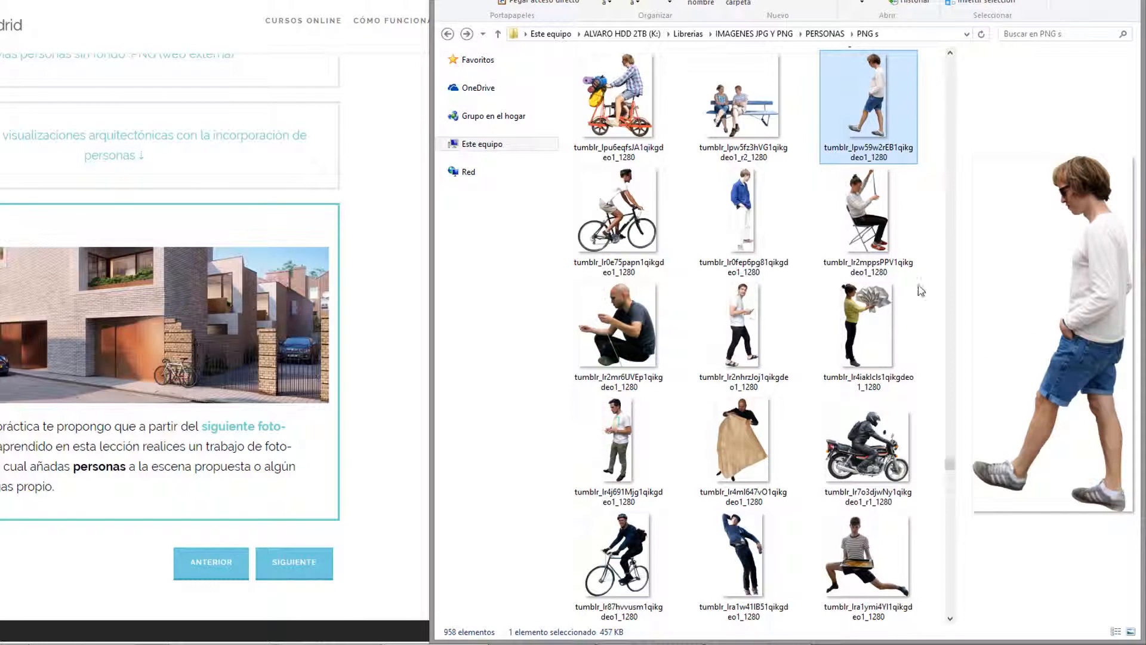
{"action": "left_click", "coordinate": [743, 325]}
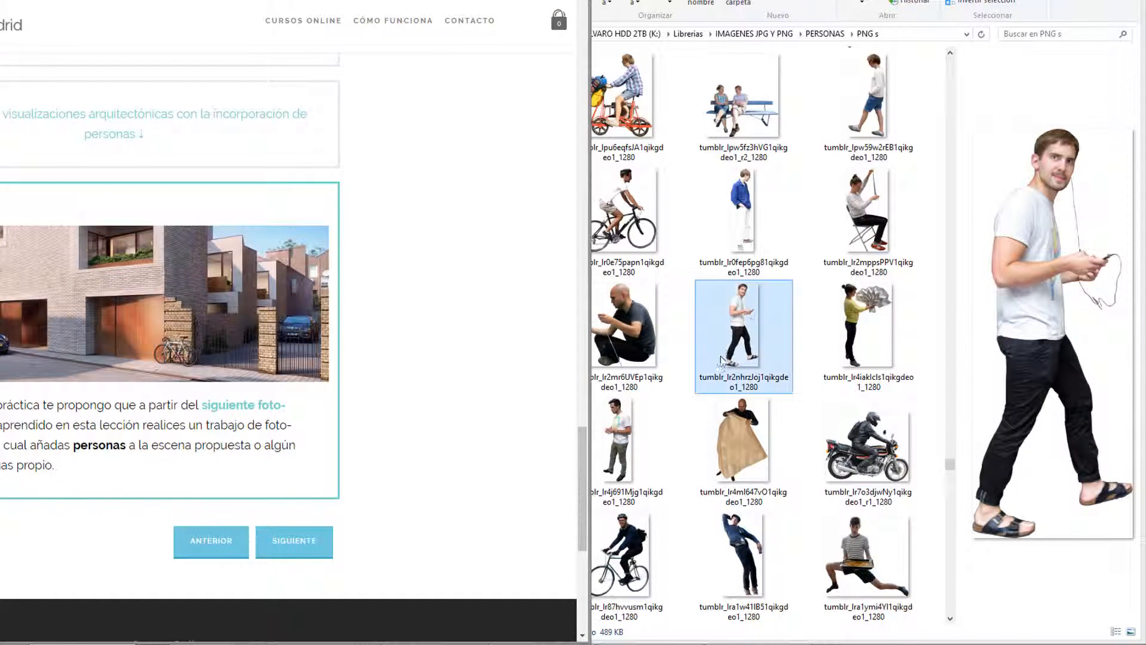
{"action": "left_click", "coordinate": [615, 439]}
{"action": "scroll", "coordinate": [624, 466], "scroll_direction": "down", "scroll_amount": 3}
{"action": "left_click", "coordinate": [619, 441]}
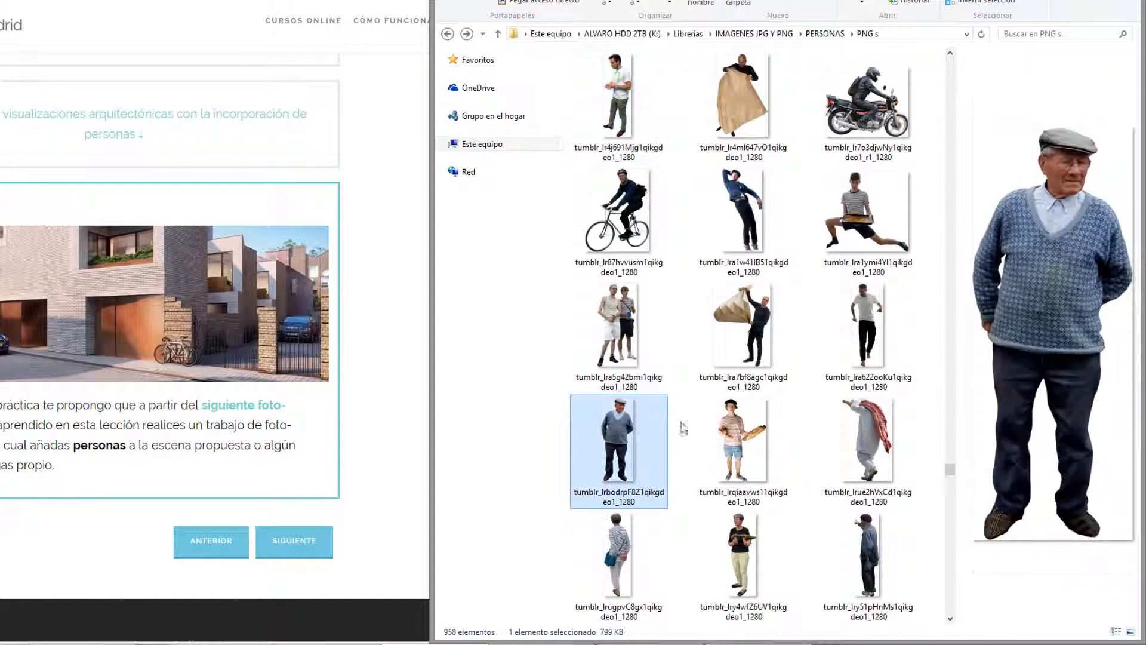
{"action": "left_click", "coordinate": [743, 441]}
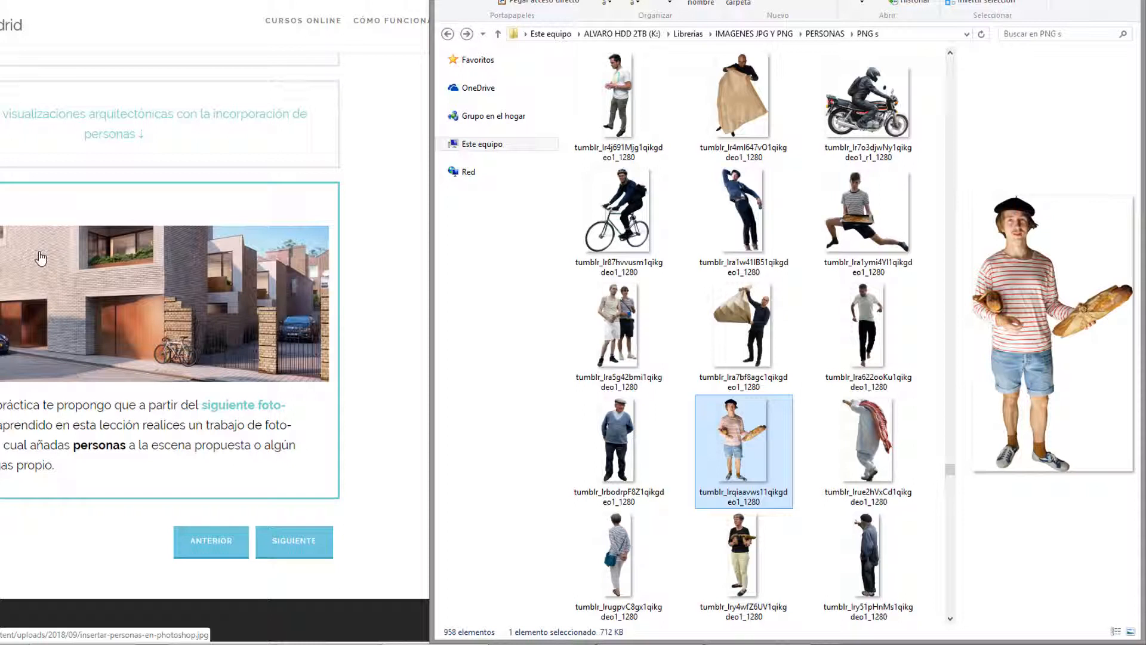
Revisit the activity's street image on the lesson page, then preview the meat carrier and the pointing man in the red cap.
{"action": "left_click", "coordinate": [350, 283]}
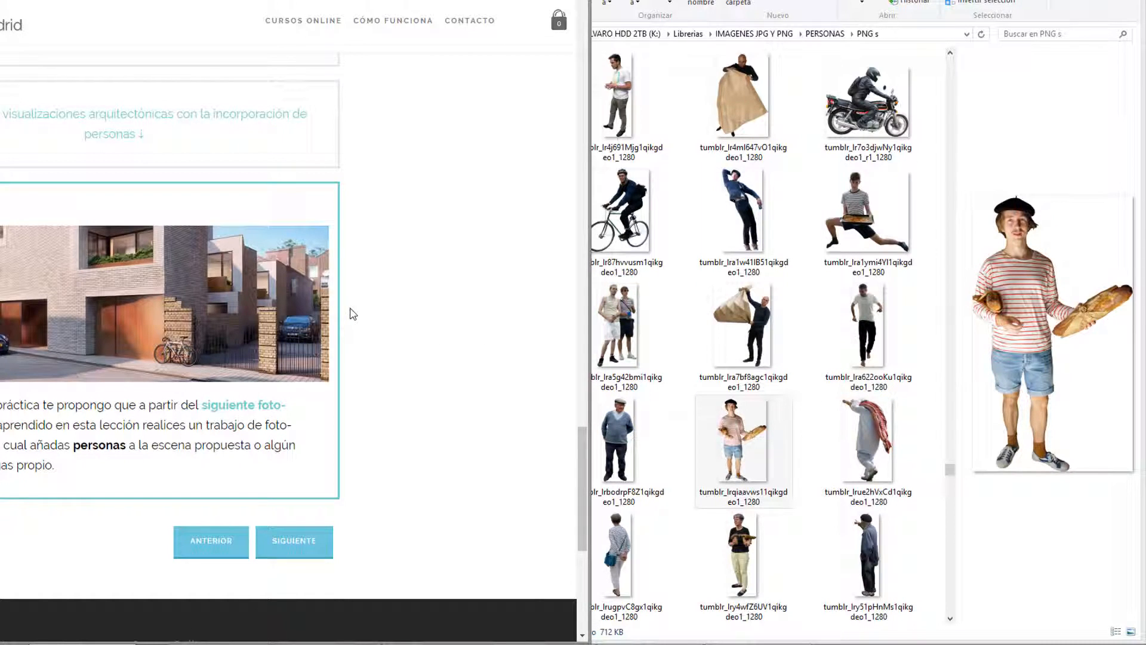
{"action": "scroll", "coordinate": [579, 432], "scroll_direction": "up", "scroll_amount": 2}
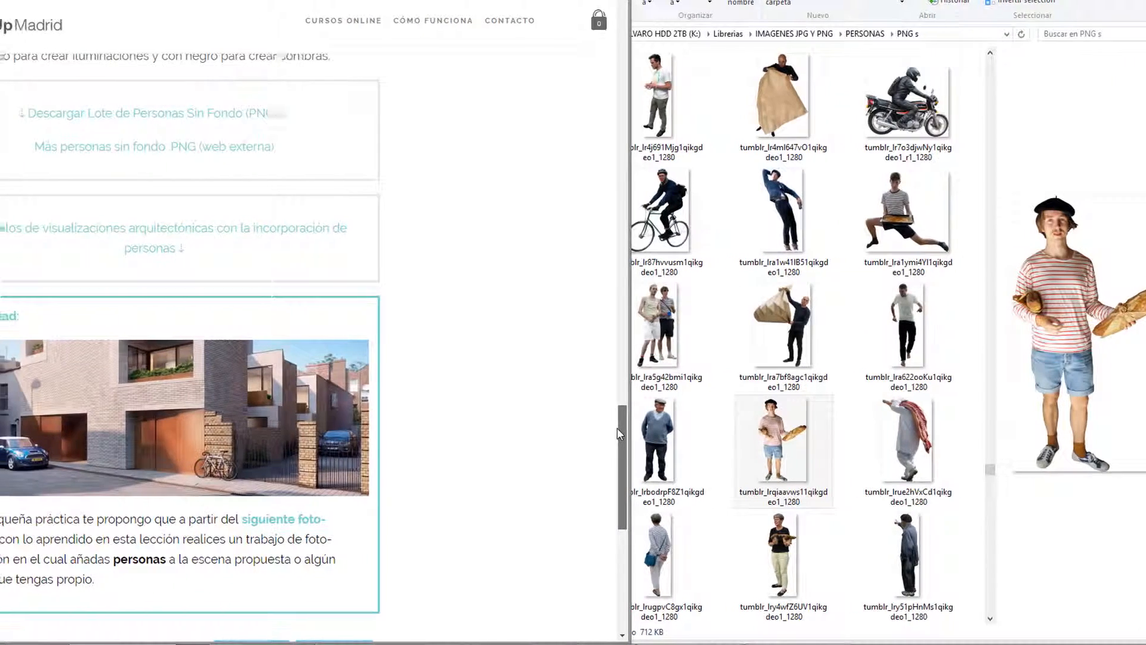
{"action": "scroll", "coordinate": [683, 421], "scroll_direction": "down", "scroll_amount": 1}
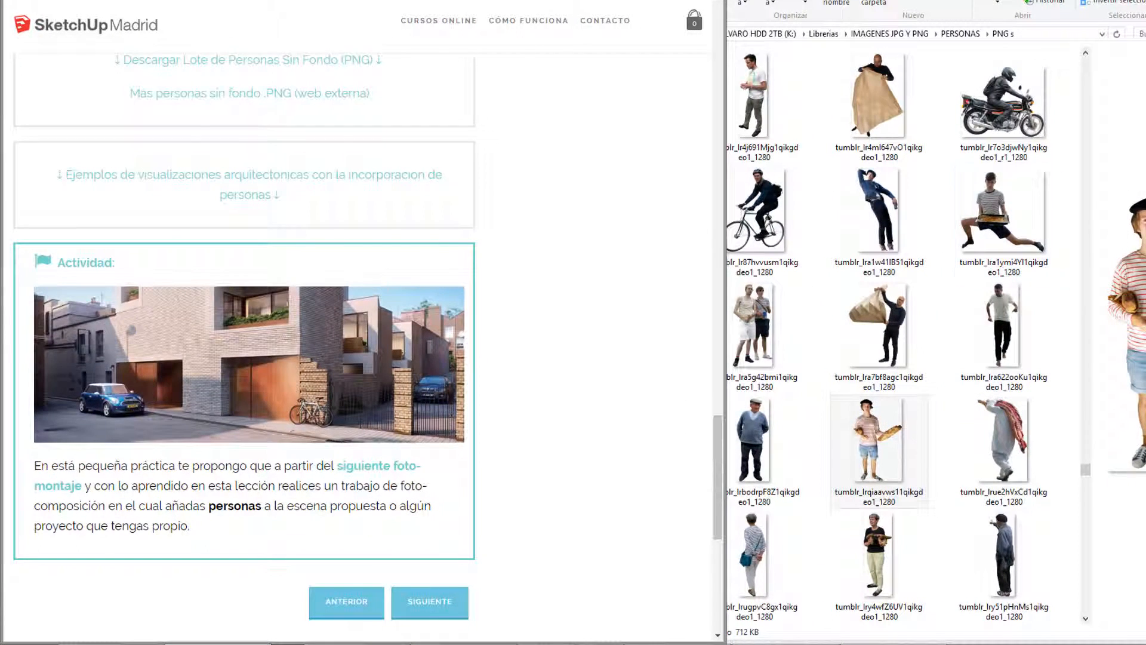
{"action": "left_click_drag", "start_coordinate": [824, 442], "coordinate": [557, 401]}
{"action": "left_click", "coordinate": [883, 432]}
{"action": "left_click", "coordinate": [1002, 442]}
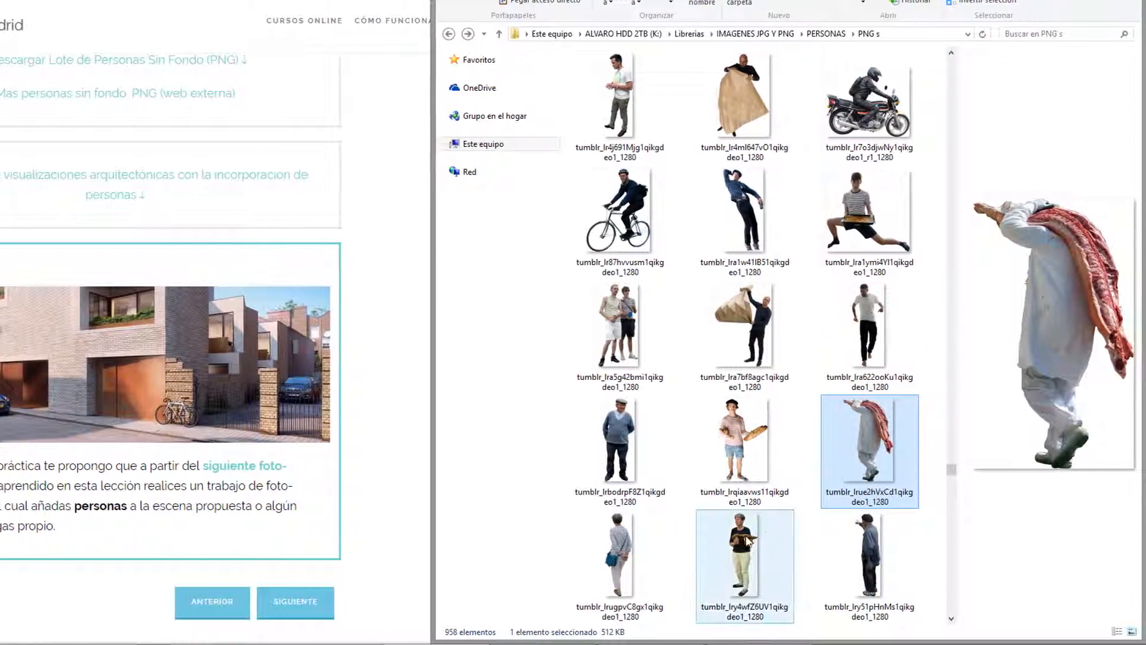
{"action": "left_click", "coordinate": [745, 547]}
{"action": "scroll", "coordinate": [745, 546], "scroll_direction": "down", "scroll_amount": 3}
{"action": "left_click", "coordinate": [615, 553]}
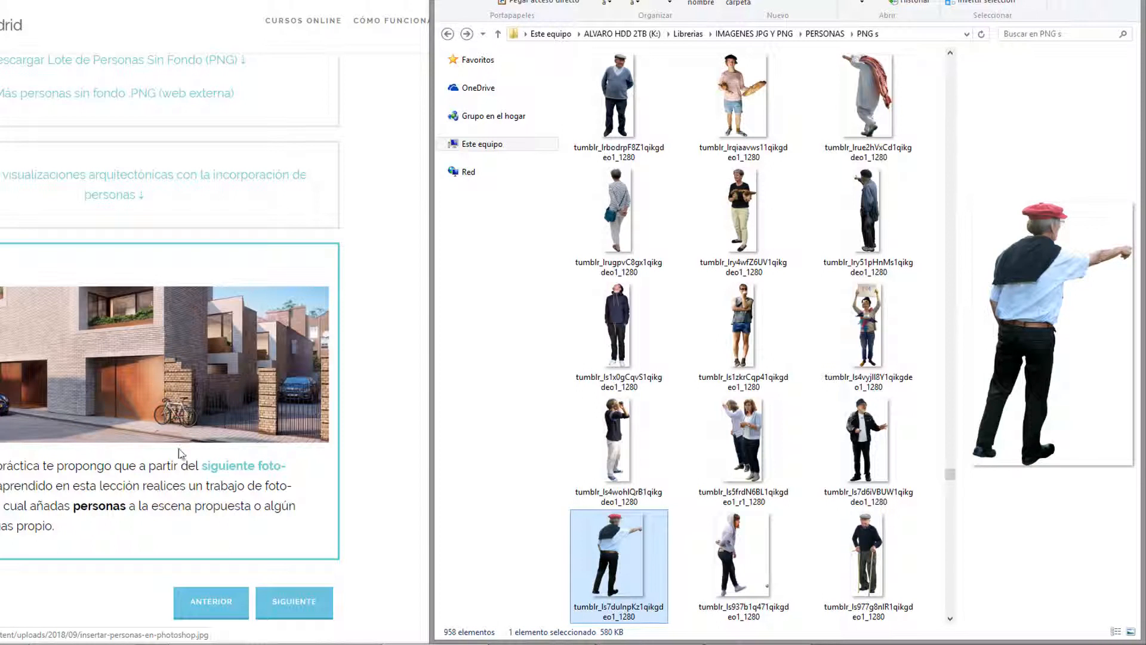
Compare the standing couple, the man in blue shorts, the sign holder, the man in the black jacket and the man looking up.
{"action": "left_click", "coordinate": [728, 457]}
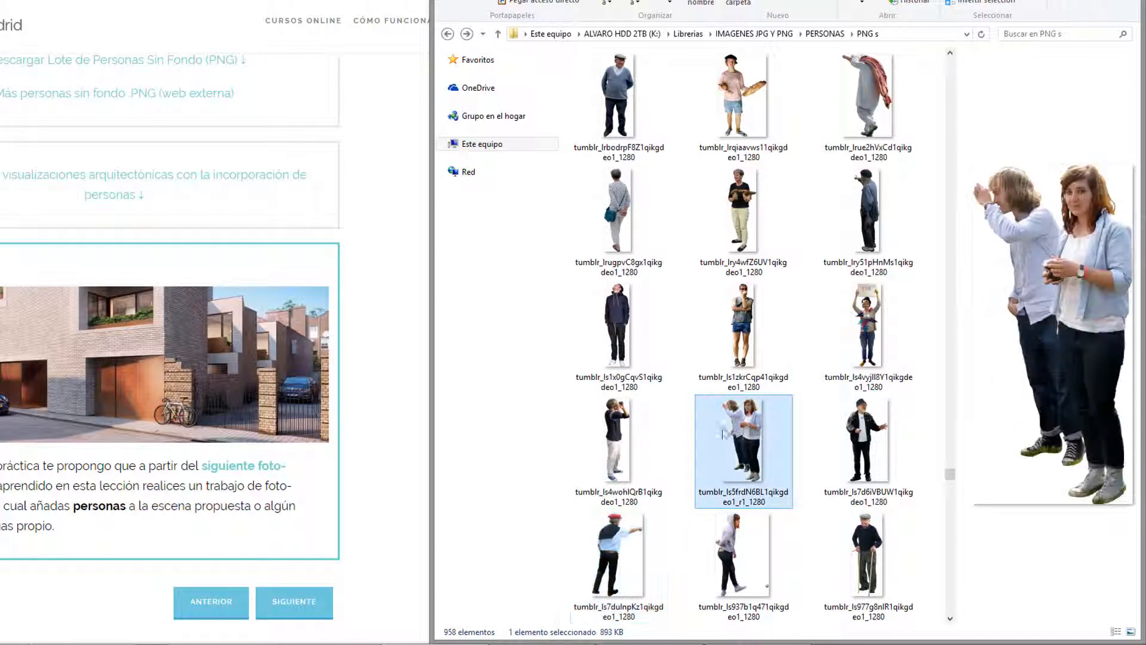
{"action": "left_click", "coordinate": [773, 346]}
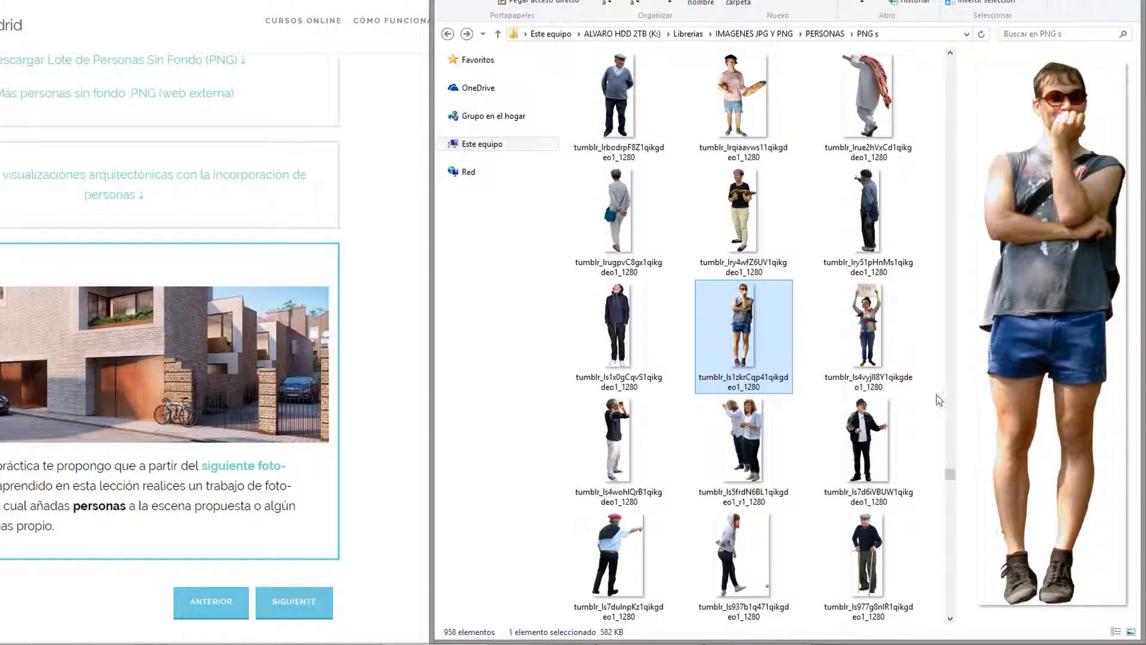
{"action": "left_click", "coordinate": [884, 382]}
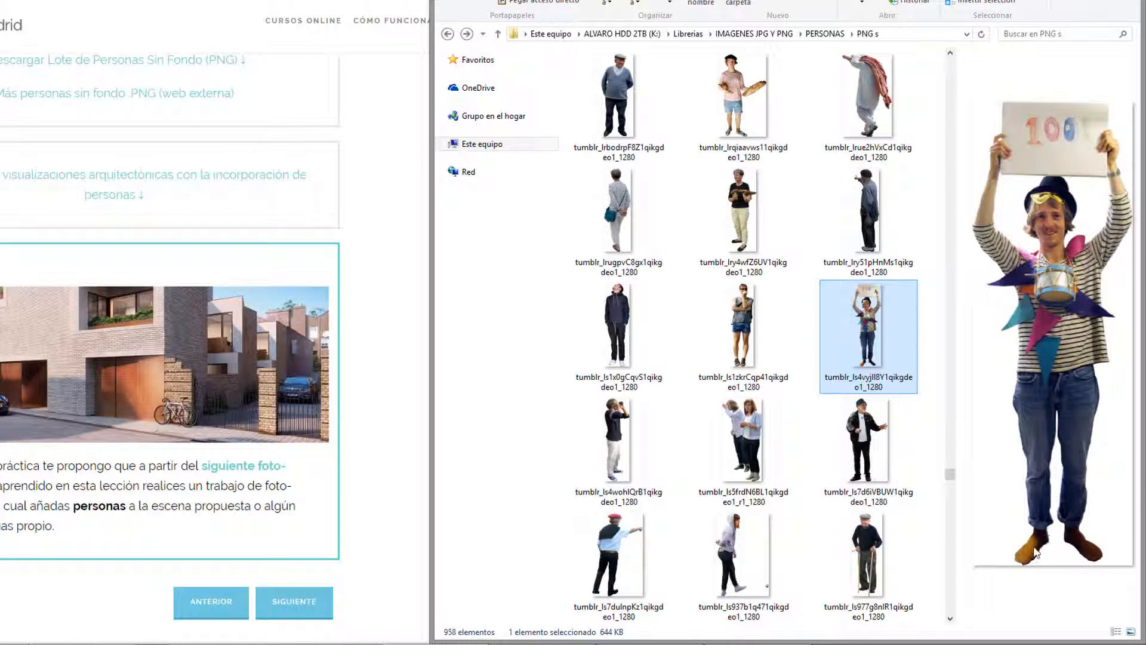
{"action": "key", "text": "Down"}
{"action": "key", "text": "Left"}
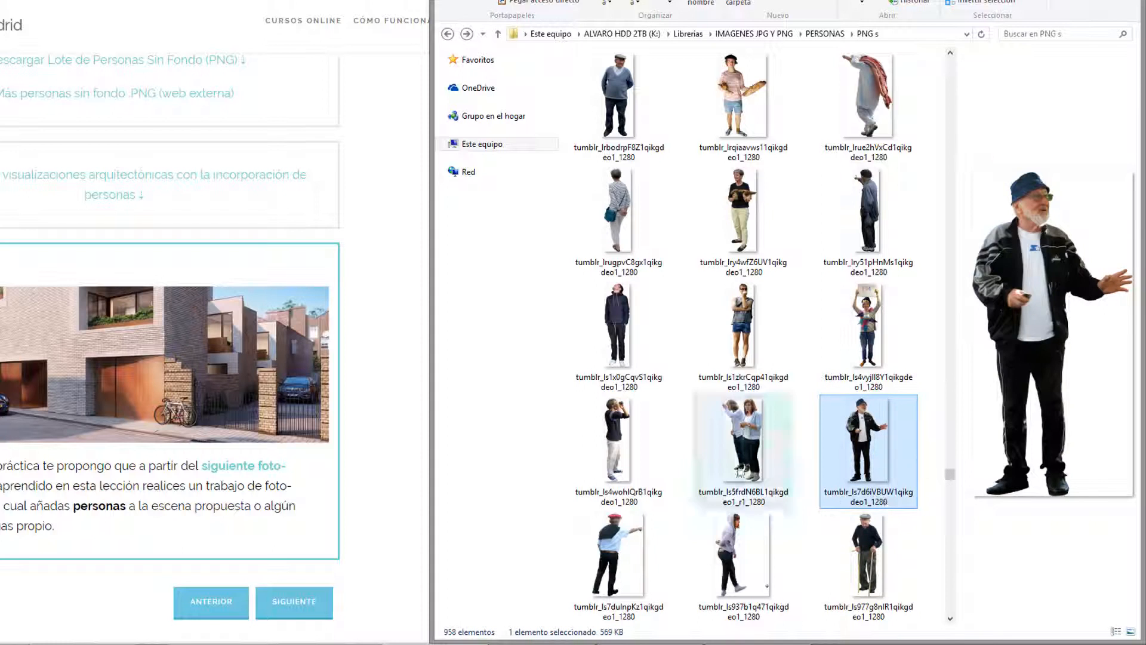
{"action": "key", "text": "Up"}
{"action": "key", "text": "Left"}
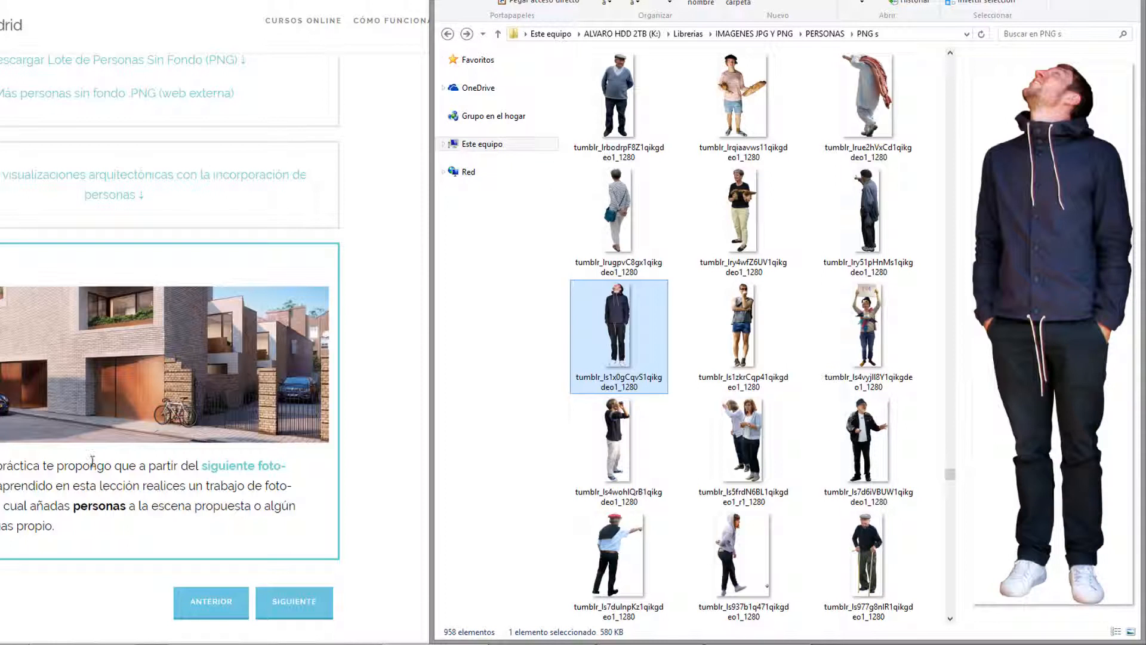
Preview the old man with two canes, the man pushing the wheelbarrow and the woman in the striped top seen from behind.
{"action": "scroll", "coordinate": [740, 532], "scroll_direction": "down", "scroll_amount": 3}
{"action": "left_click", "coordinate": [883, 223]}
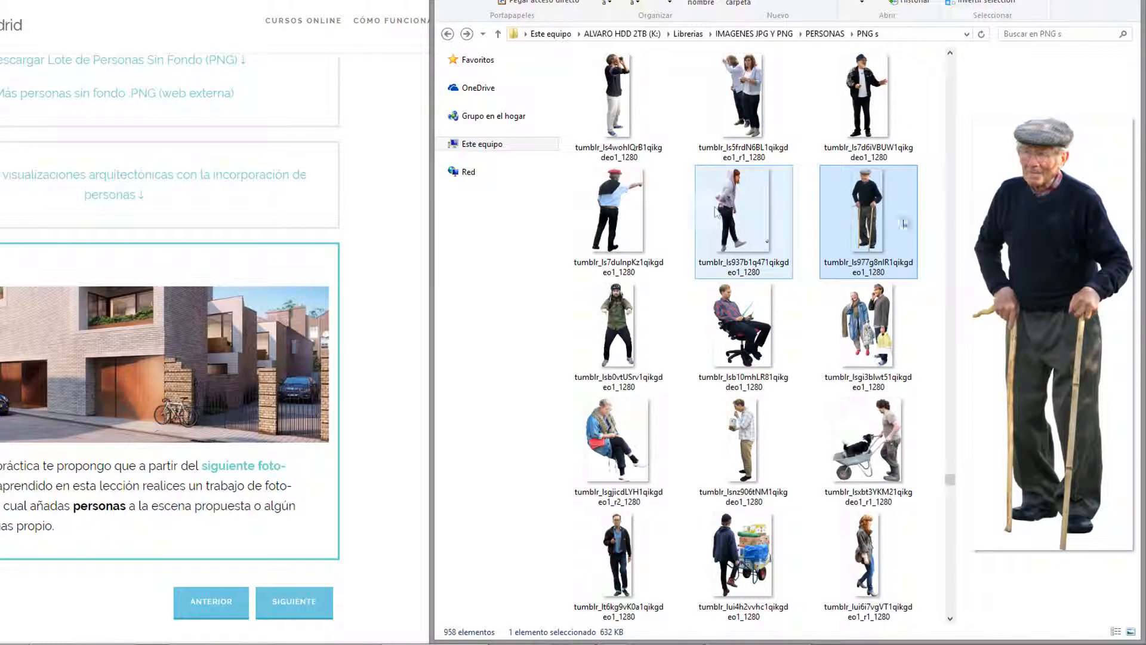
{"action": "left_click", "coordinate": [913, 486]}
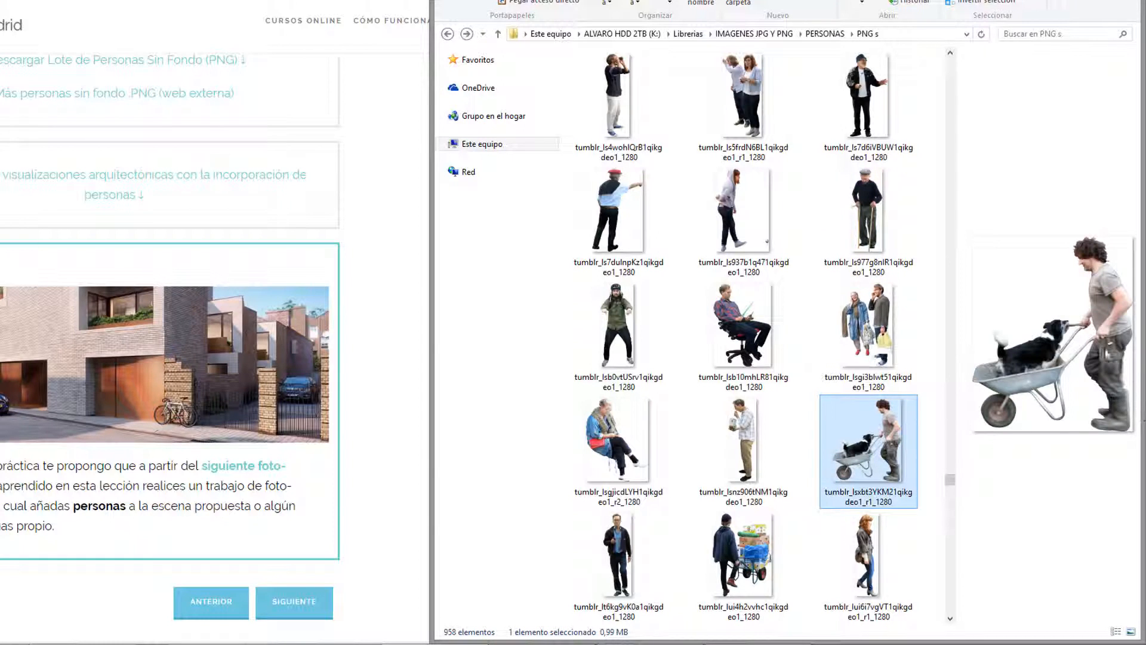
{"action": "key", "text": "Up"}
{"action": "key", "text": "Up"}
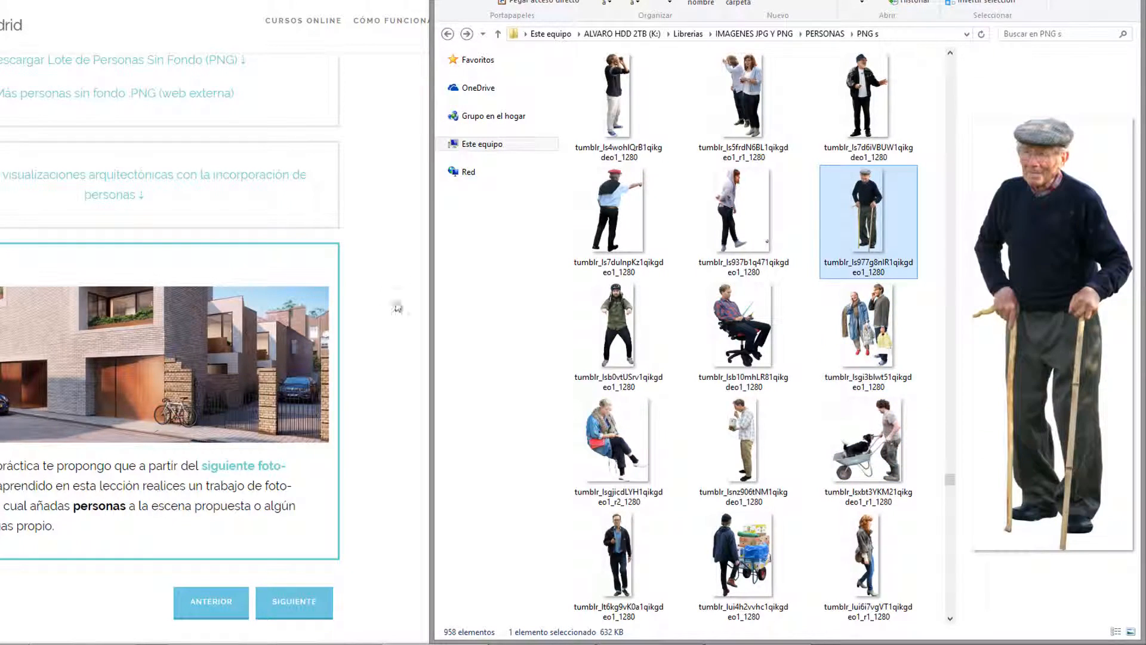
{"action": "scroll", "coordinate": [672, 376], "scroll_direction": "up", "scroll_amount": 3}
{"action": "left_click", "coordinate": [624, 245]}
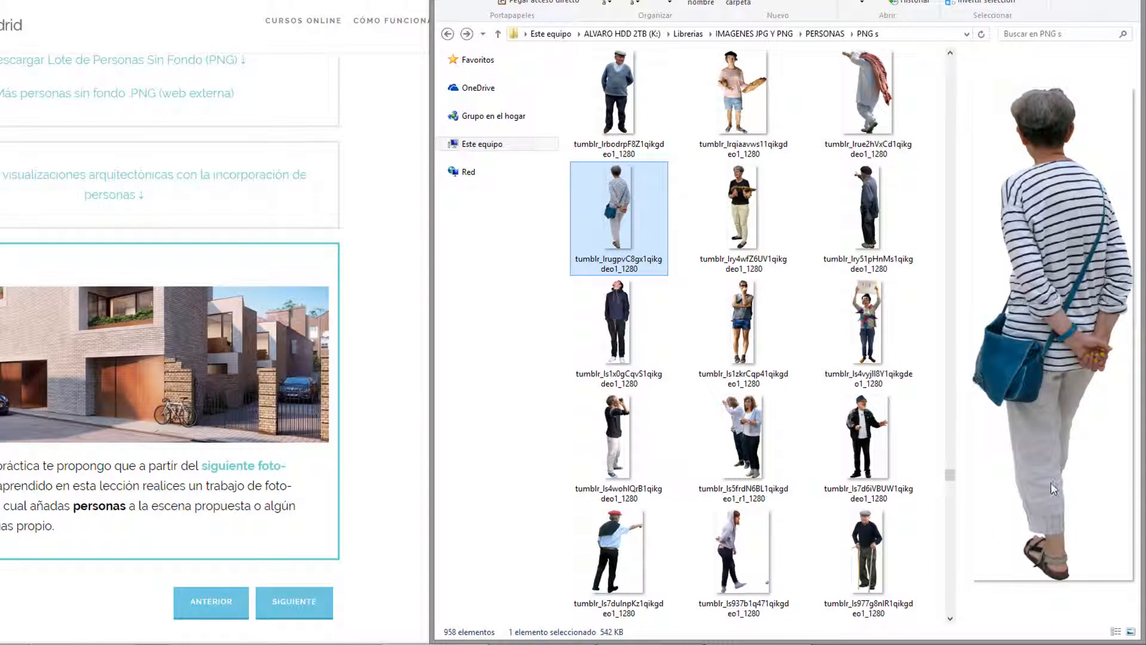
Enlarge the brick house image from the lesson's activity and save it to the desktop.
{"action": "left_click", "coordinate": [390, 404]}
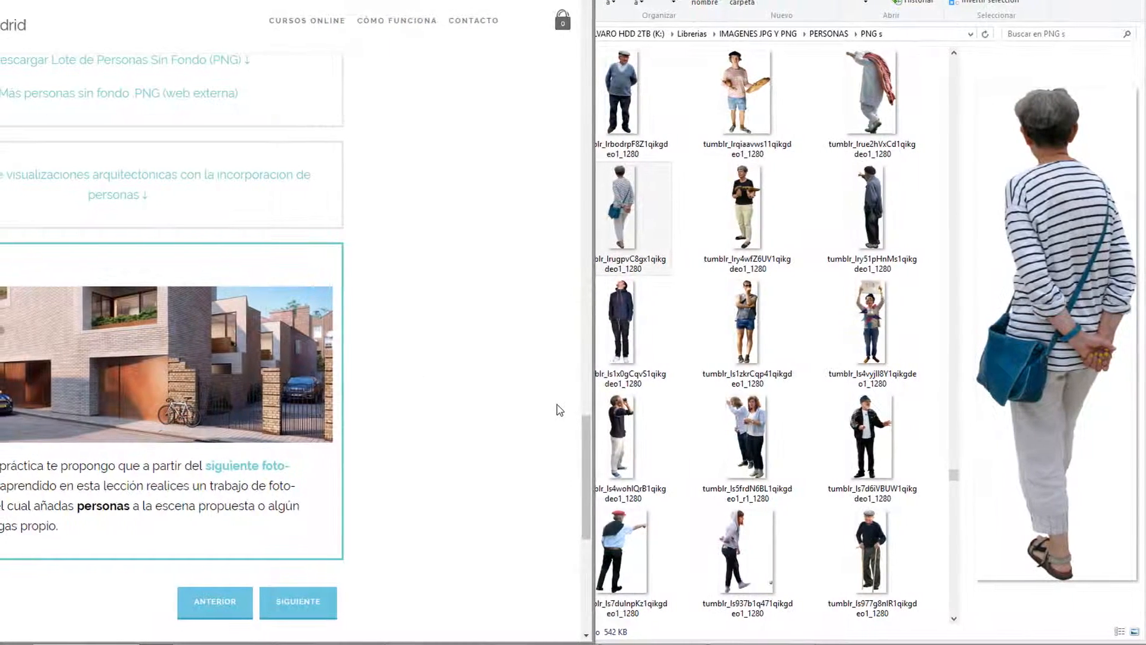
{"action": "mouse_move", "coordinate": [696, 427]}
{"action": "left_mouse_down"}
{"action": "mouse_move", "coordinate": [693, 317]}
{"action": "mouse_move", "coordinate": [689, 426]}
{"action": "left_mouse_up"}
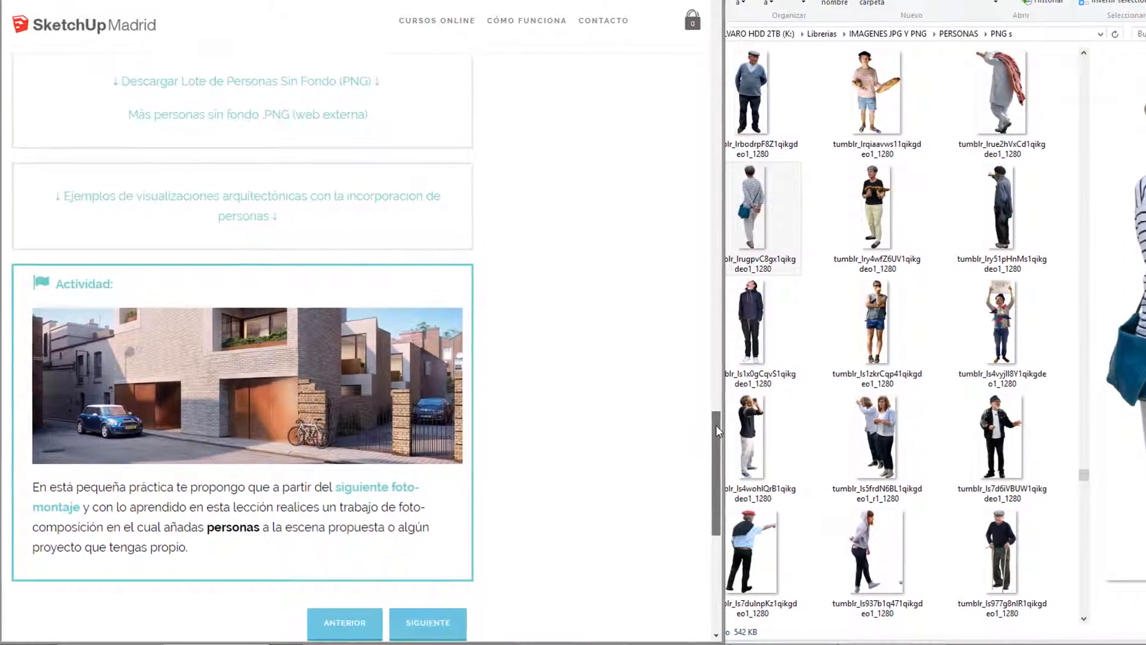
{"action": "left_click", "coordinate": [434, 329]}
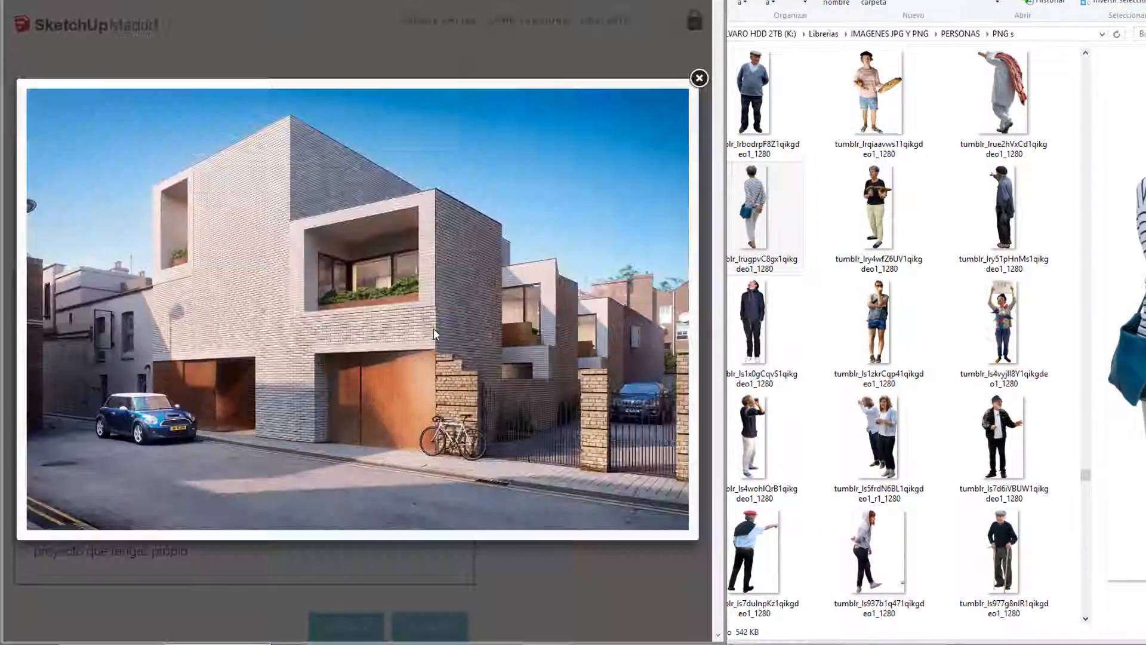
{"action": "right_click", "coordinate": [345, 273]}
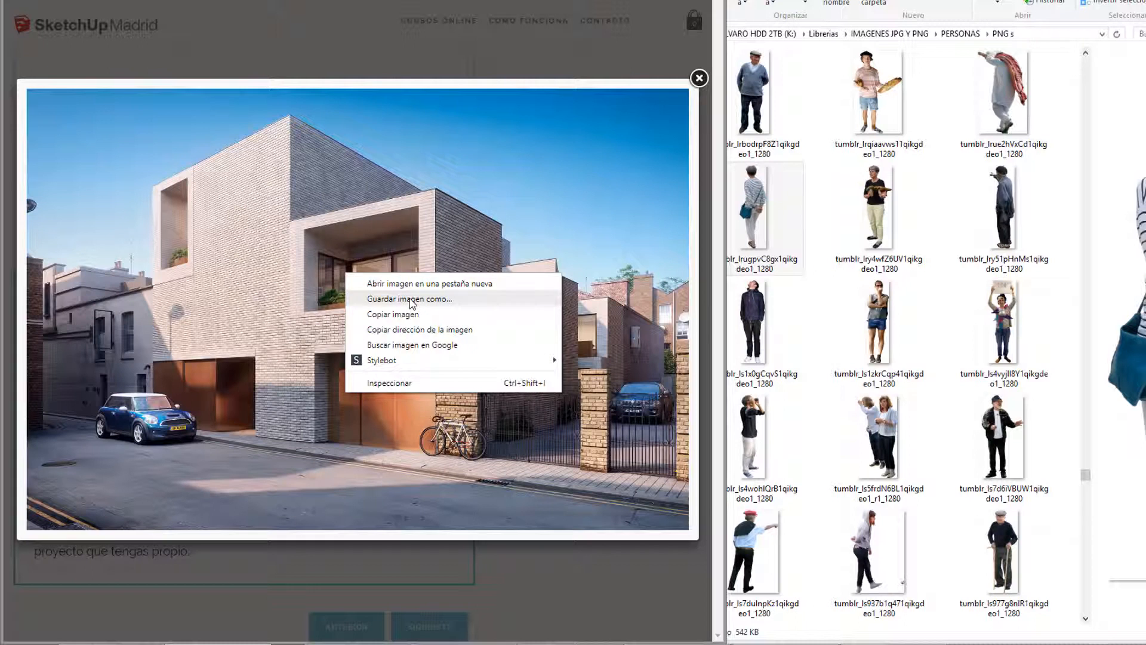
{"action": "left_click", "coordinate": [394, 299]}
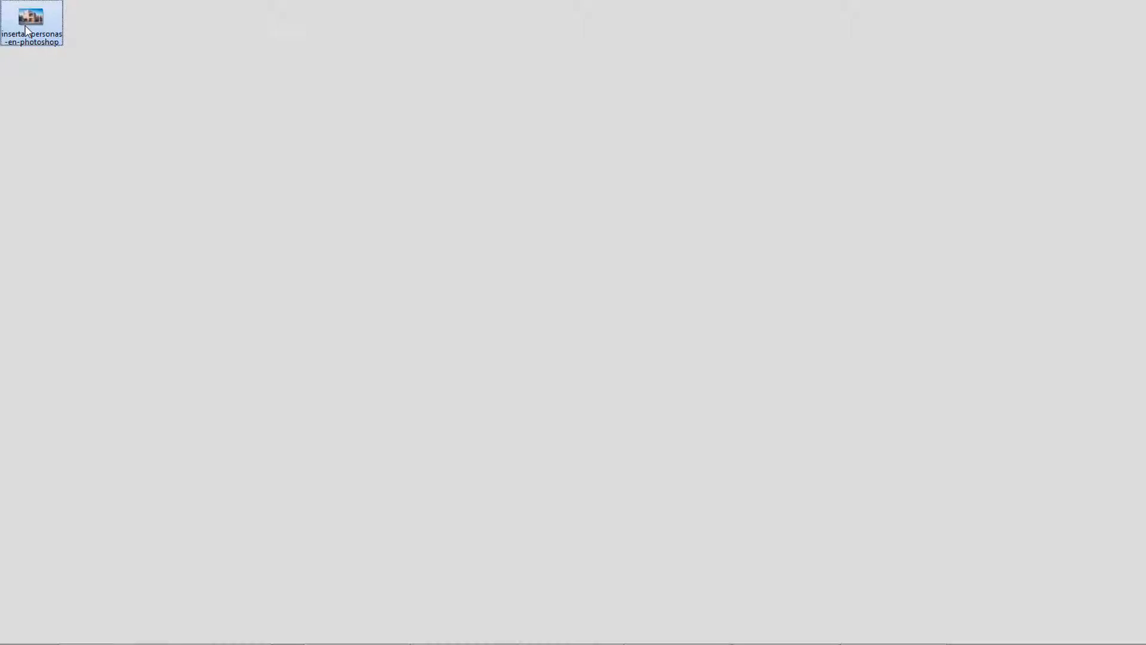
Open the insertar-personas-en-photoshop image from the desktop in Adobe Photoshop CC 2018.
{"action": "right_click", "coordinate": [26, 28]}
{"action": "mouse_move", "coordinate": [239, 228]}
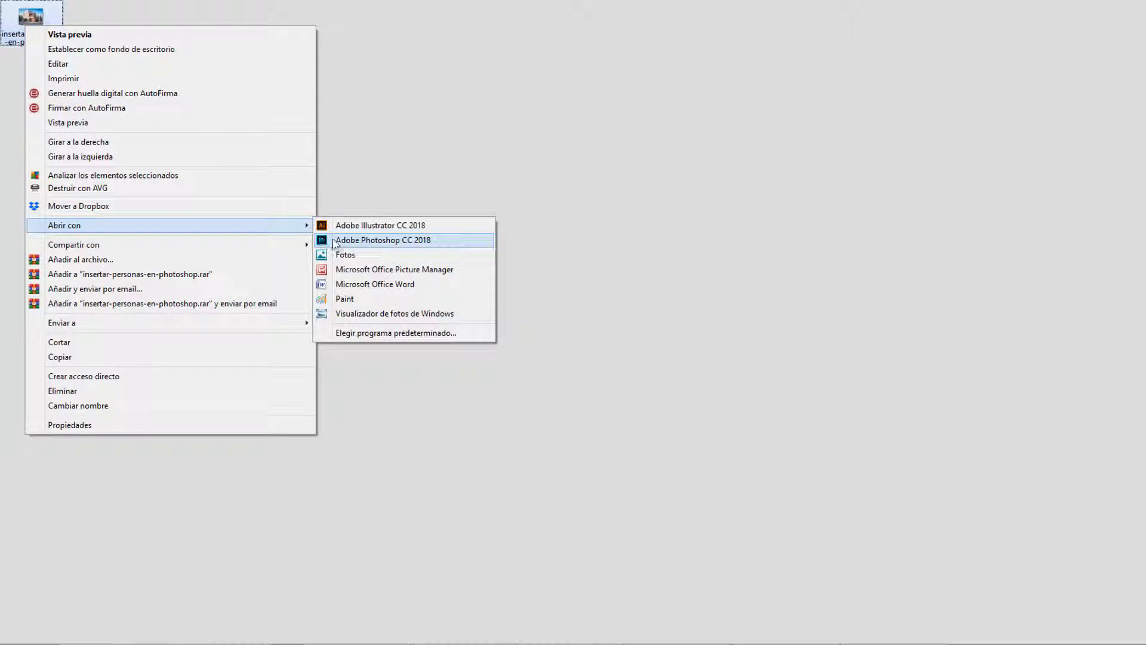
{"action": "left_click", "coordinate": [335, 241]}
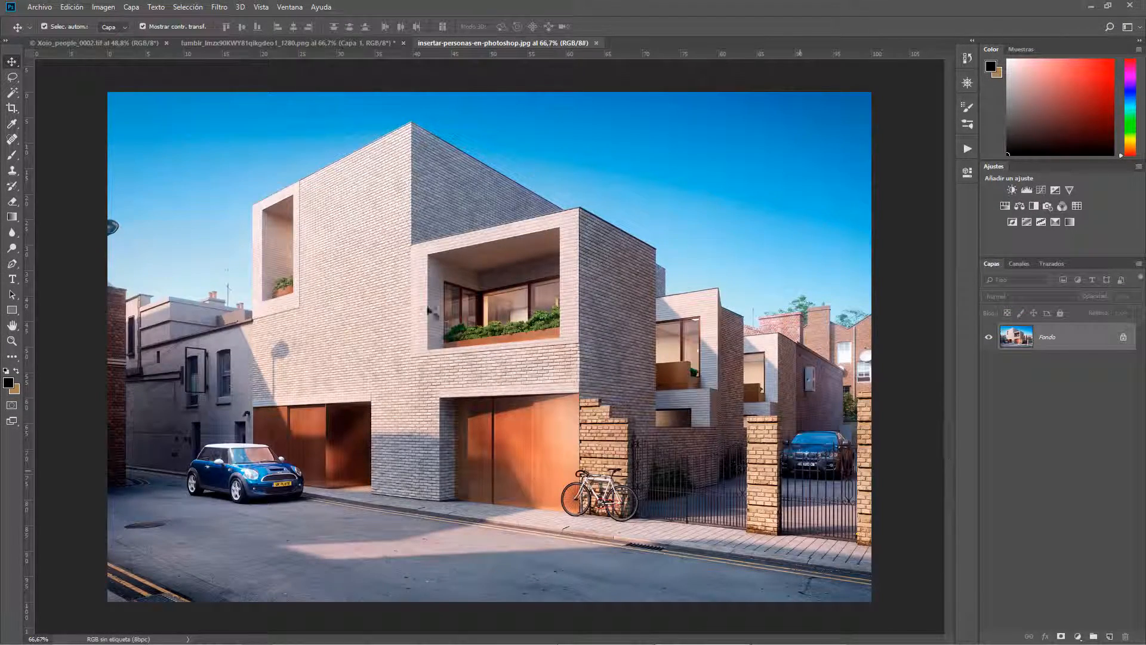
Switch to the PNG s folder in File Explorer and preview the woman holding mushrooms, the sign holder and the old man seen from behind.
{"action": "key", "text": "alt+Tab"}
{"action": "left_click", "coordinate": [777, 281]}
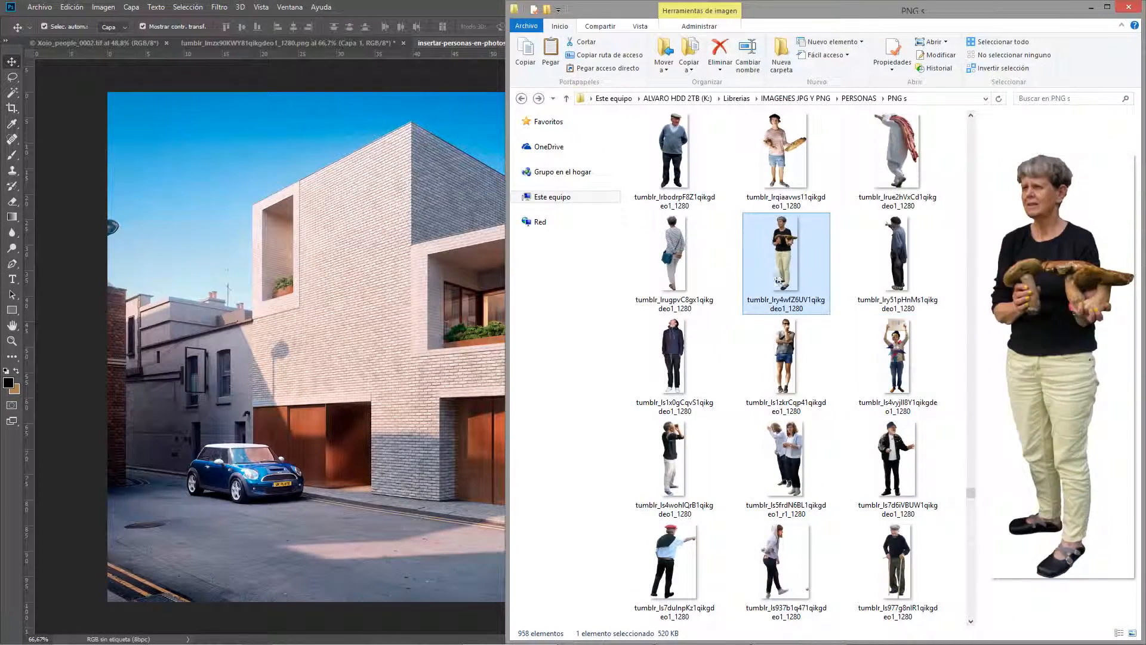
{"action": "left_click", "coordinate": [790, 349]}
{"action": "left_click", "coordinate": [929, 361]}
{"action": "left_click", "coordinate": [905, 274]}
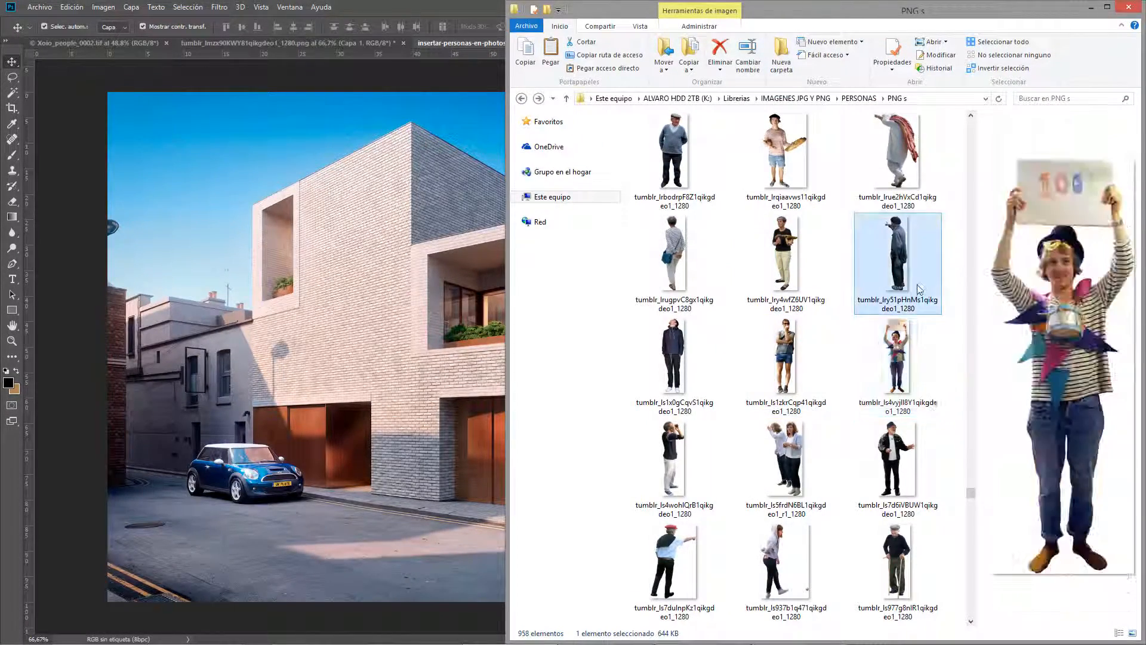
Review figures further up the folder, including the unicyclist, the woman with the backpack and the jumping figure in jeans.
{"action": "scroll", "coordinate": [968, 495], "scroll_direction": "up", "scroll_amount": 6}
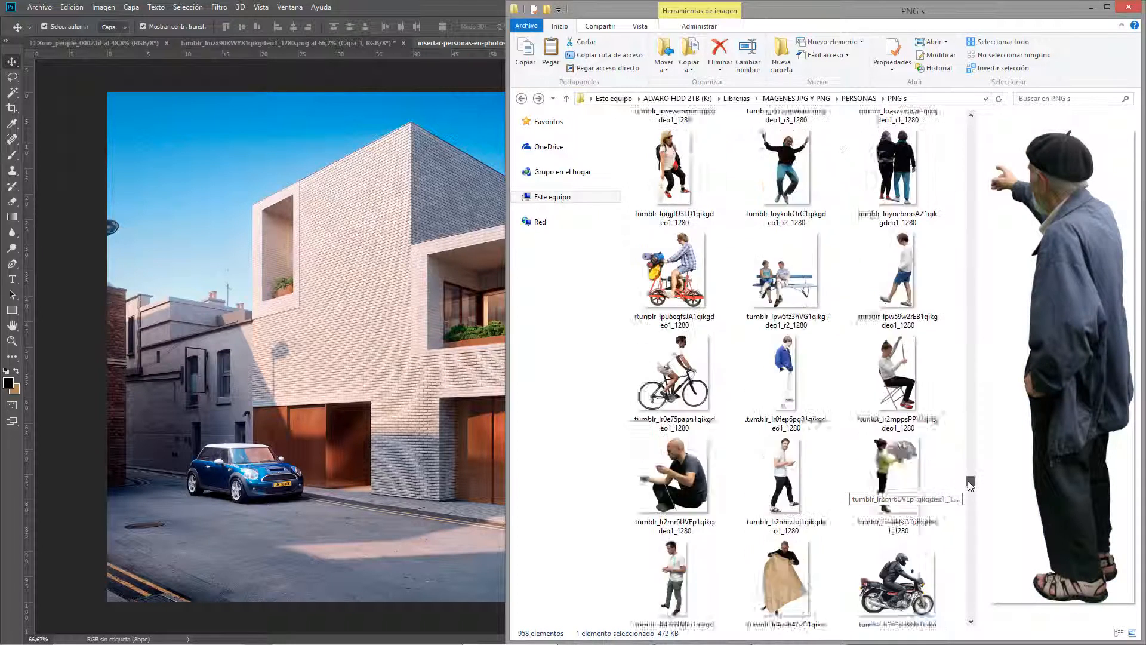
{"action": "left_click", "coordinate": [786, 367]}
{"action": "left_click", "coordinate": [786, 277]}
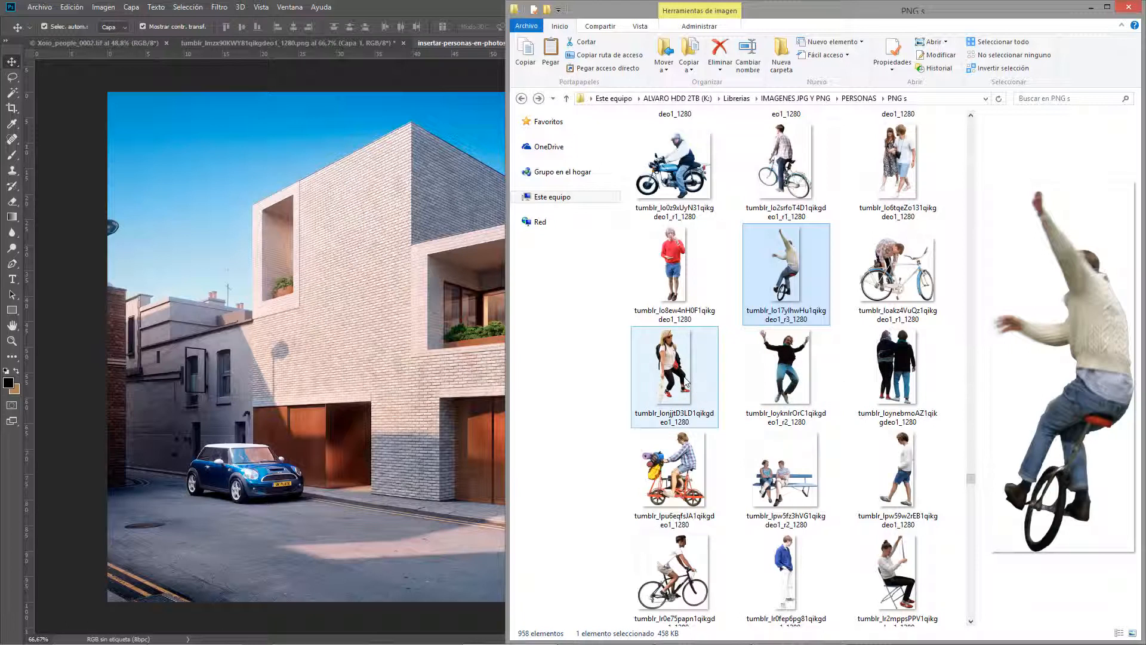
{"action": "left_click", "coordinate": [689, 387]}
{"action": "left_click", "coordinate": [773, 367]}
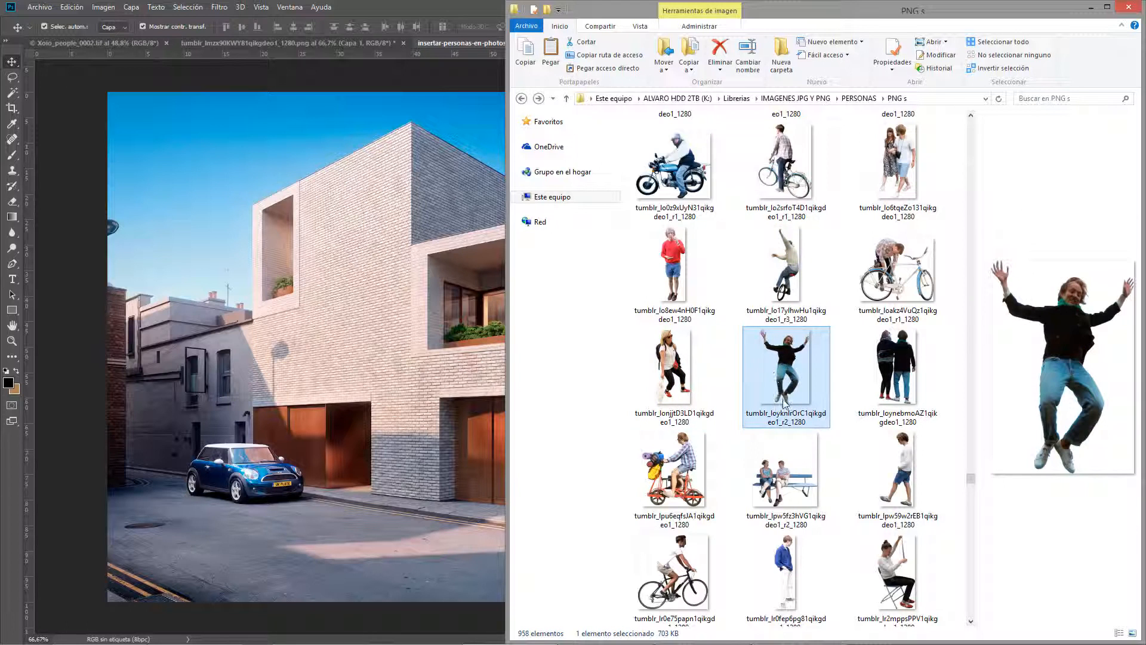
Preview the man looking up and the seated woman in the denim jacket, then return to the street scene in Photoshop.
{"action": "scroll", "coordinate": [785, 404], "scroll_direction": "down", "scroll_amount": 10}
{"action": "left_click", "coordinate": [785, 478]}
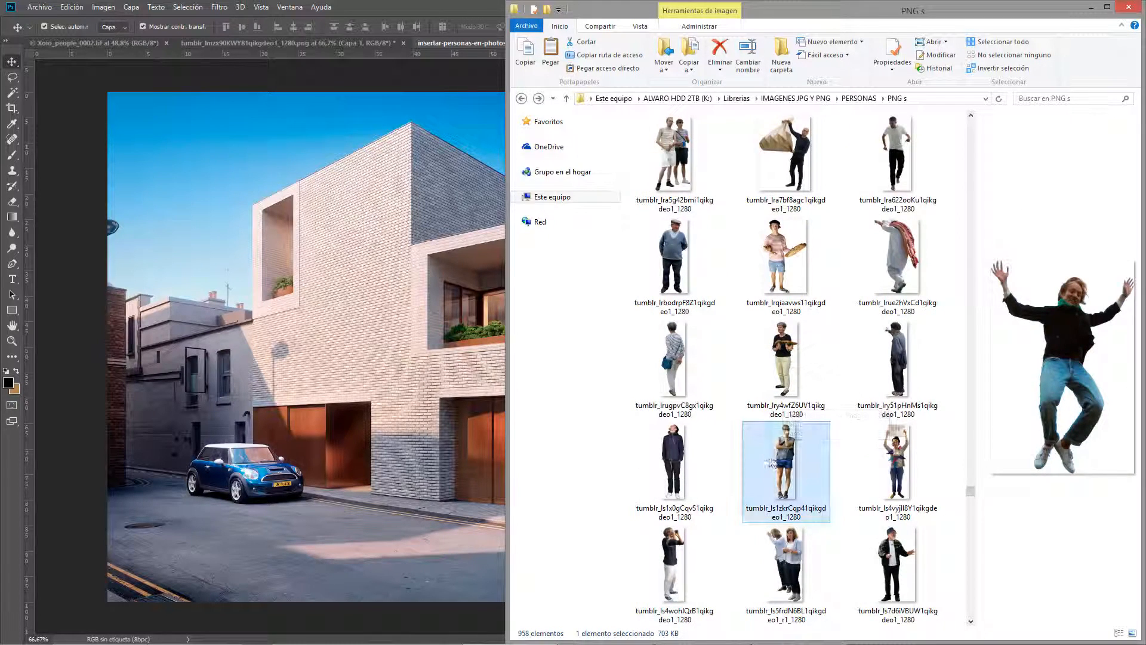
{"action": "left_click", "coordinate": [681, 463]}
{"action": "scroll", "coordinate": [681, 466], "scroll_direction": "down", "scroll_amount": 3}
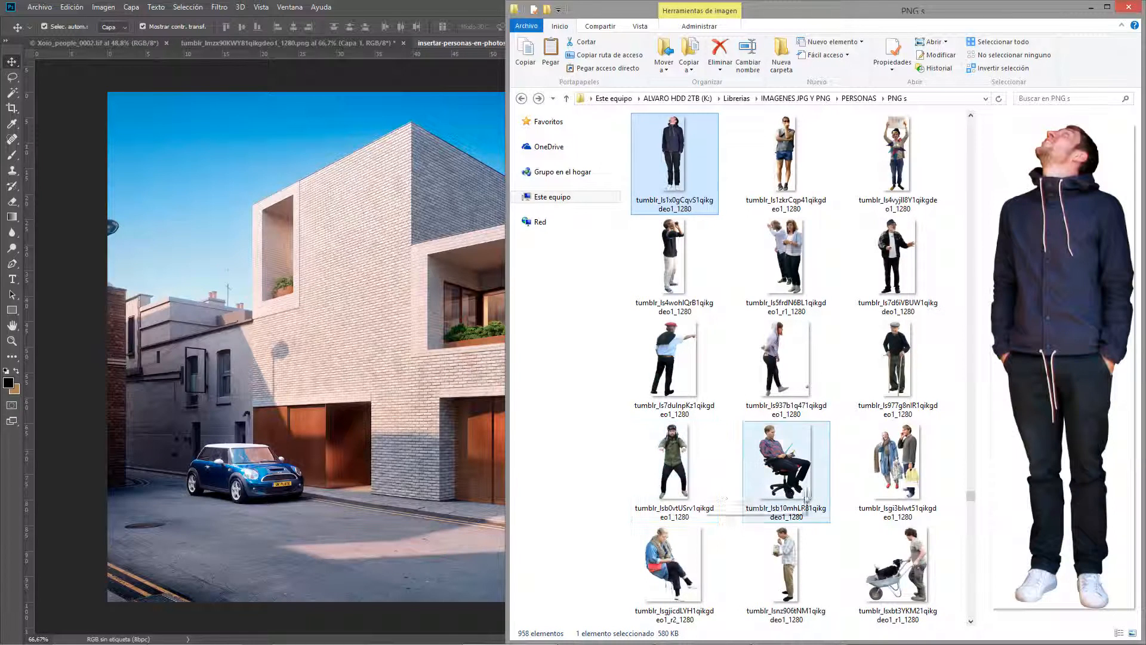
{"action": "left_click", "coordinate": [786, 555]}
{"action": "left_click", "coordinate": [697, 554]}
{"action": "scroll", "coordinate": [698, 554], "scroll_direction": "down", "scroll_amount": 5}
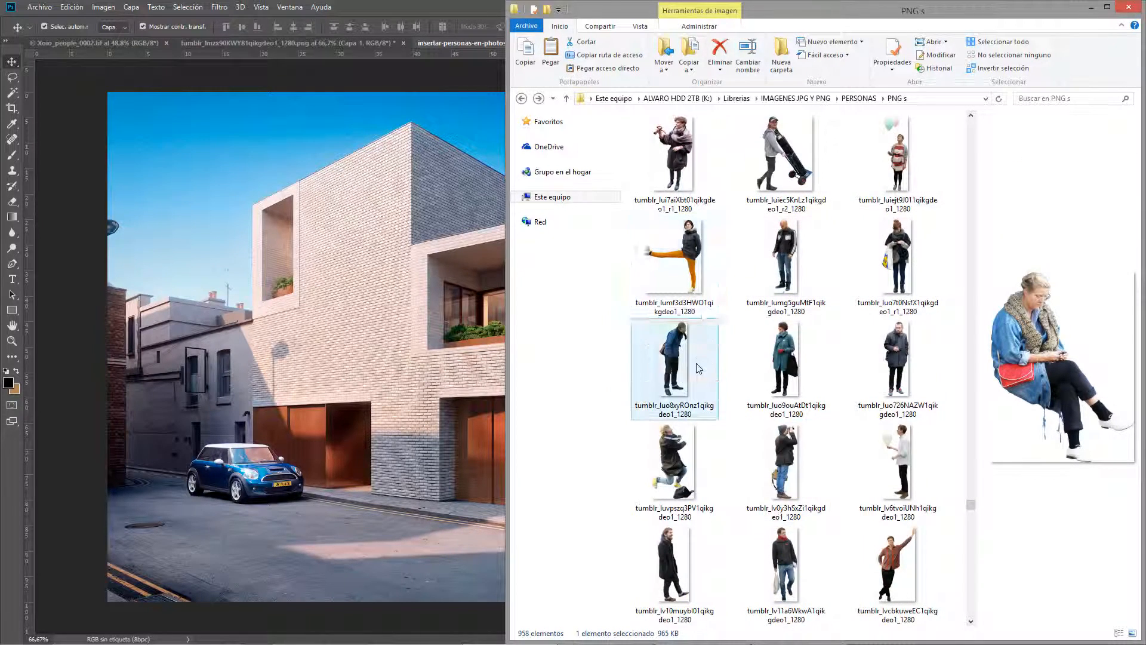
{"action": "left_click", "coordinate": [463, 365]}
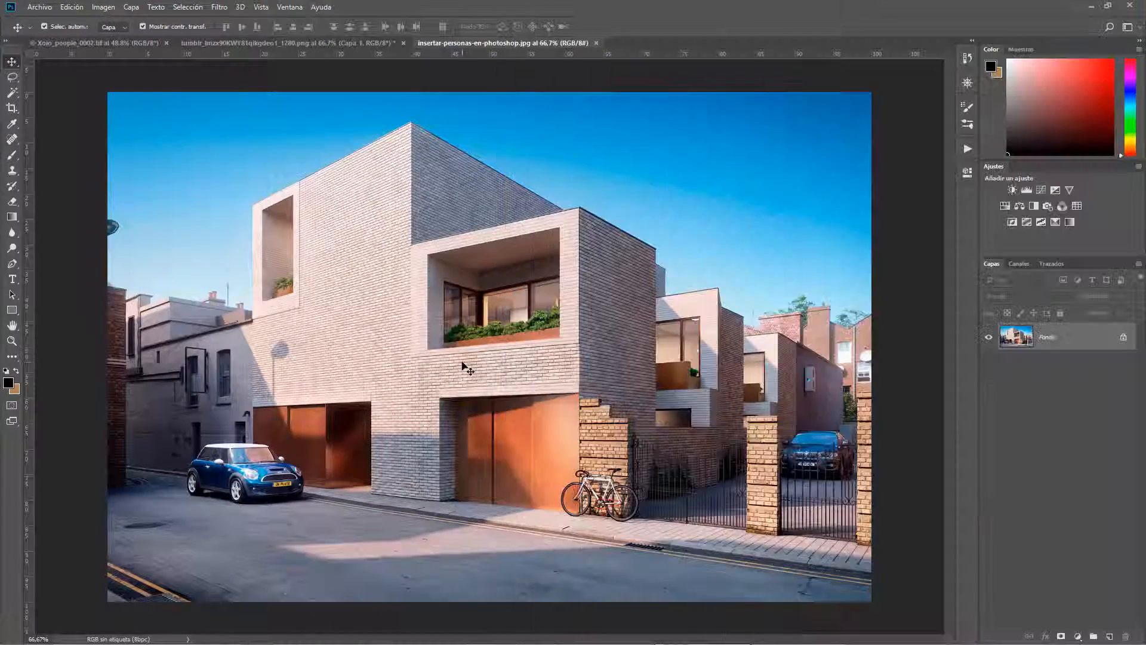
Close the PNG document of the man with the orange backpack without saving its changes.
{"action": "left_click", "coordinate": [78, 43]}
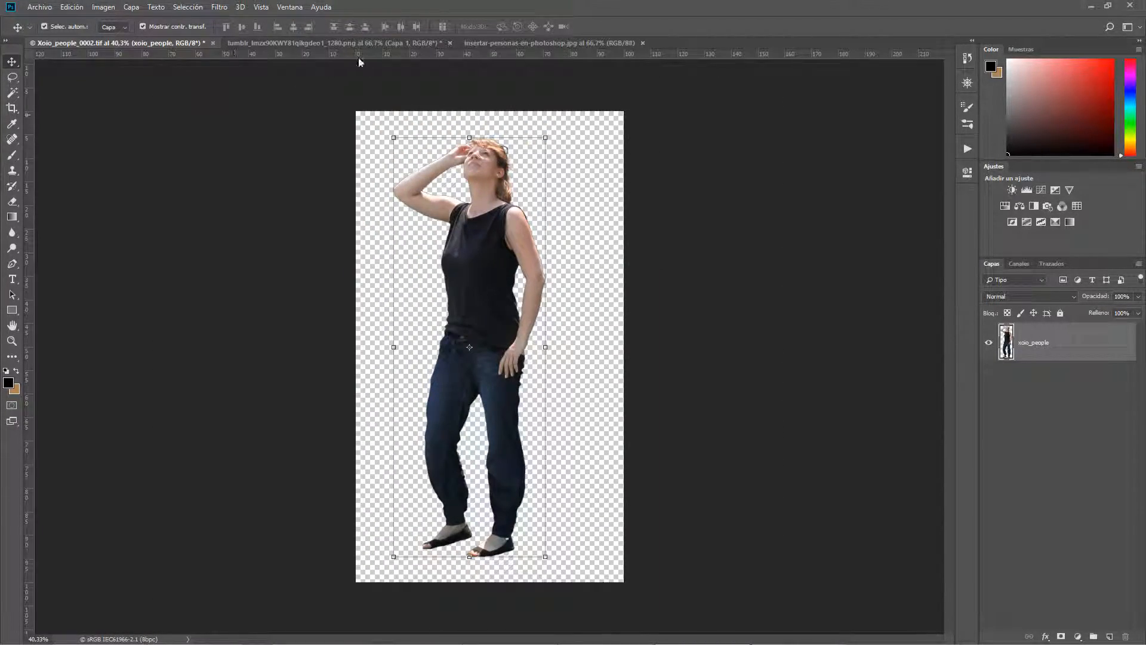
{"action": "left_click", "coordinate": [513, 43]}
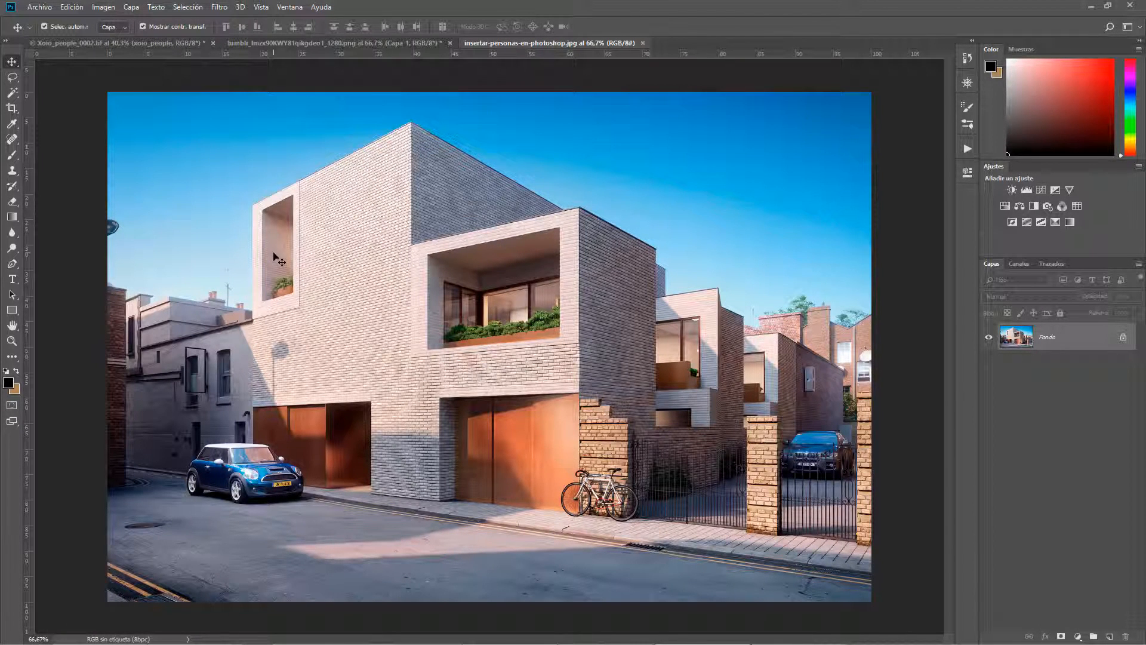
{"action": "left_click", "coordinate": [152, 45]}
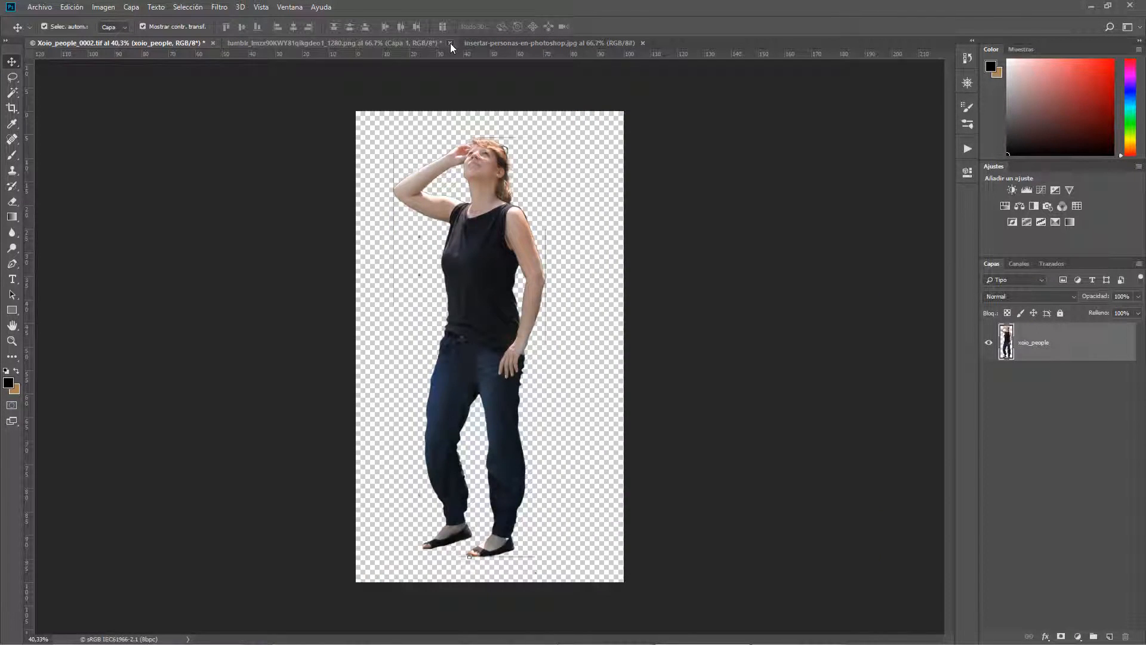
{"action": "left_click", "coordinate": [450, 43]}
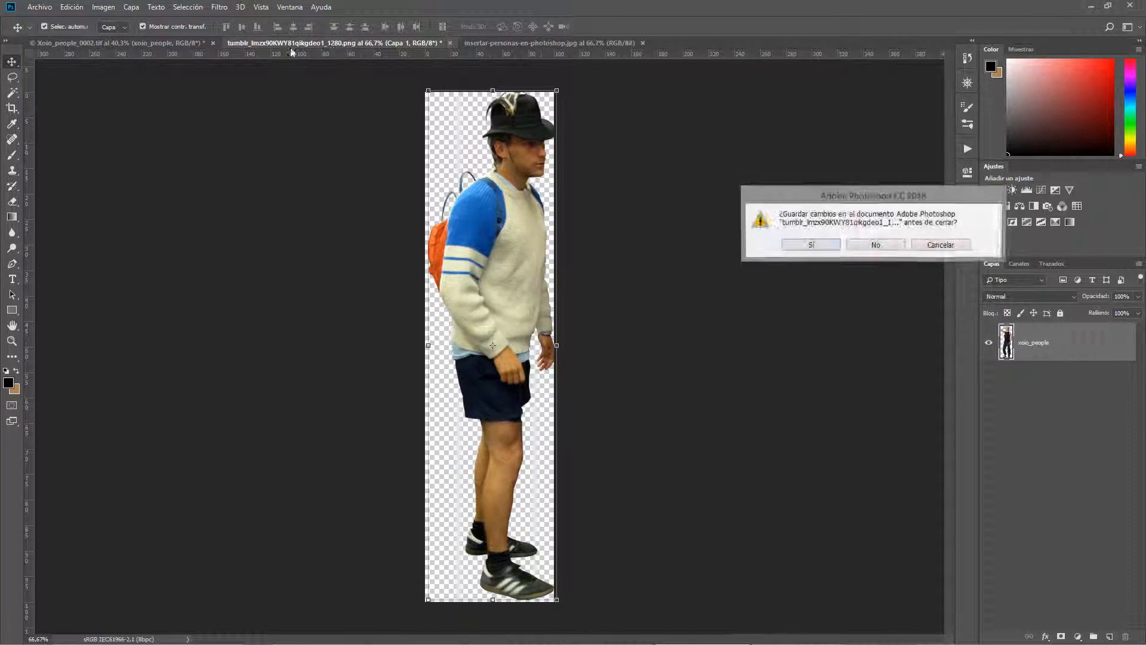
{"action": "left_click", "coordinate": [875, 245]}
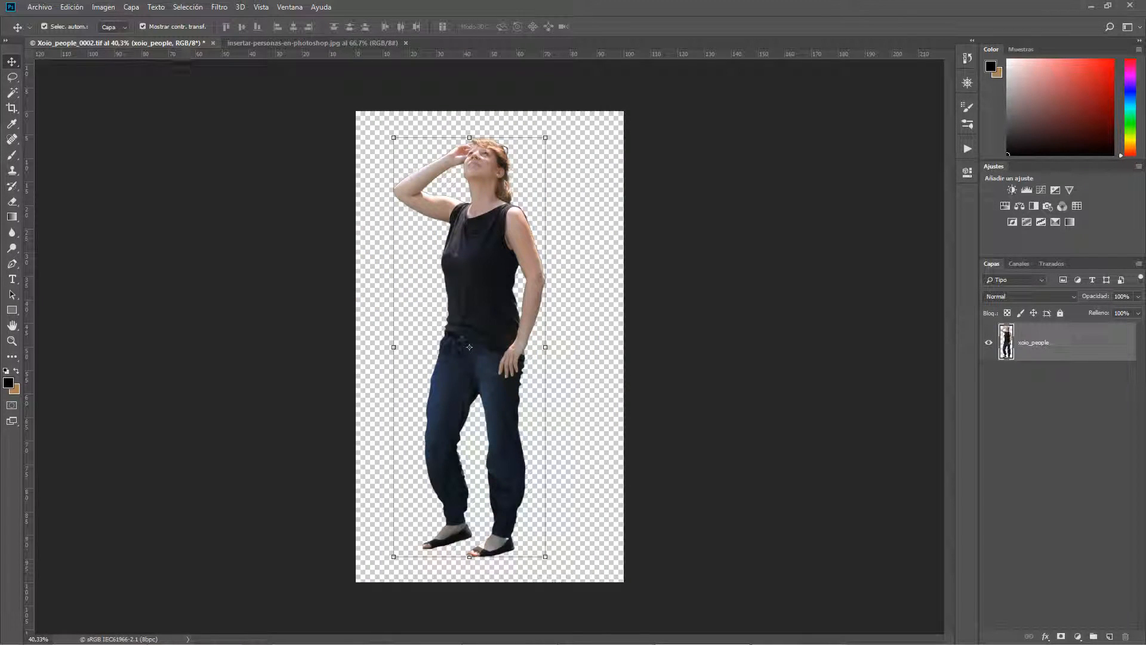
Copy the woman from Xoio_people_0002.tif into the street scene as a new layer and position her in front of the bicycle.
{"action": "left_click_drag", "start_coordinate": [469, 347], "coordinate": [487, 353]}
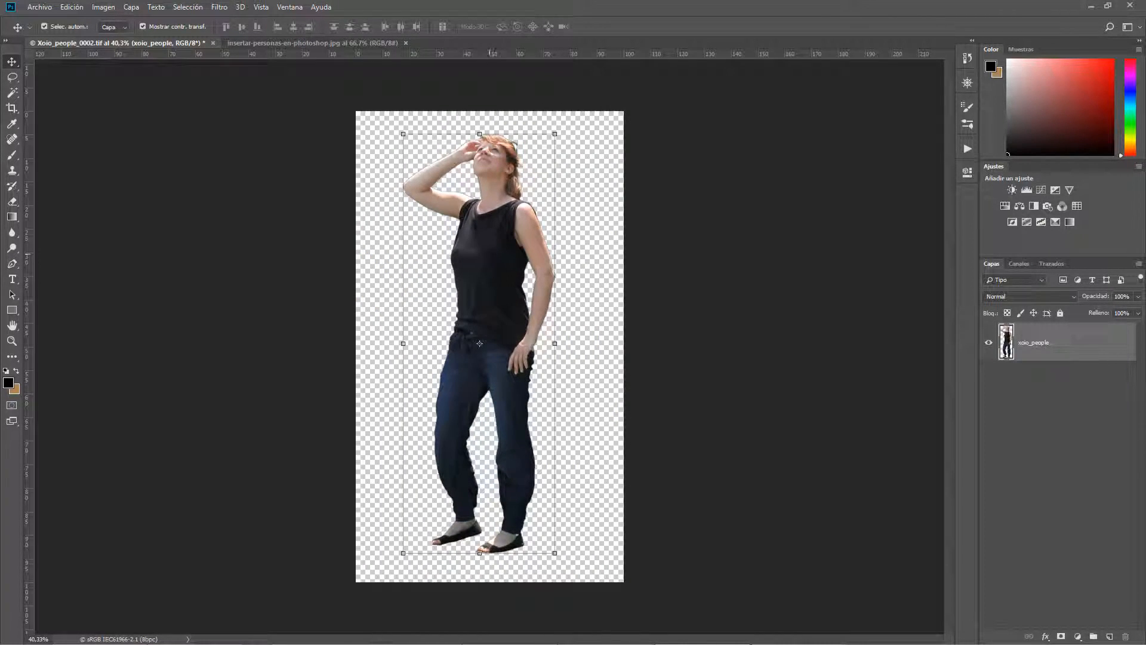
{"action": "left_click_drag", "start_coordinate": [497, 229], "coordinate": [412, 122]}
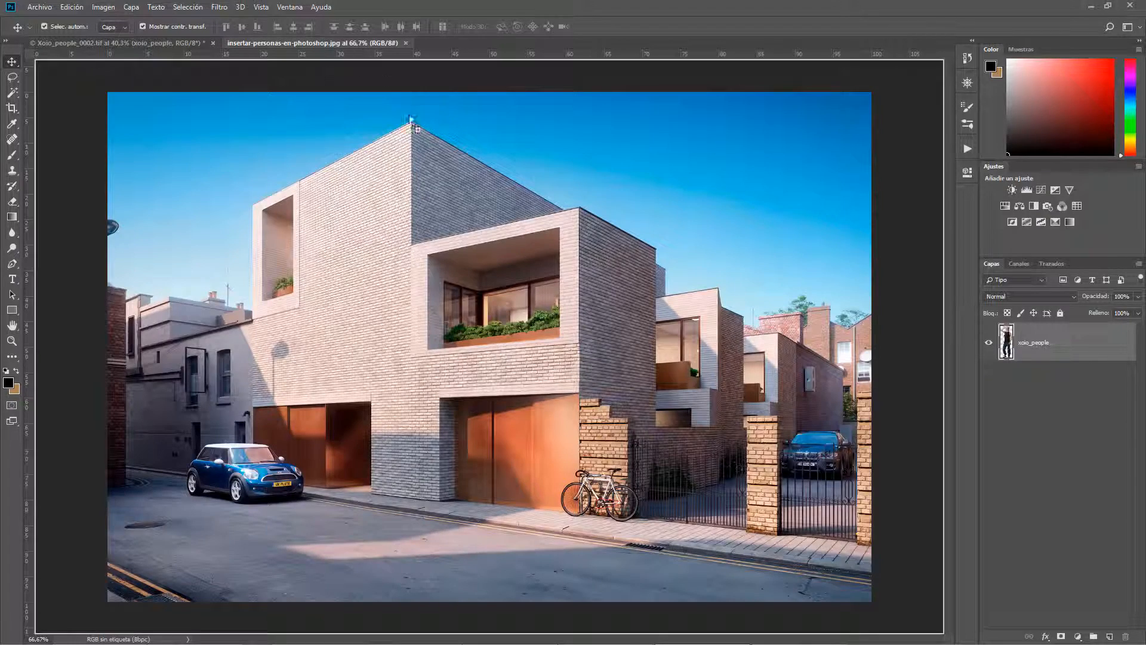
{"action": "left_click_drag", "start_coordinate": [472, 365], "coordinate": [476, 367]}
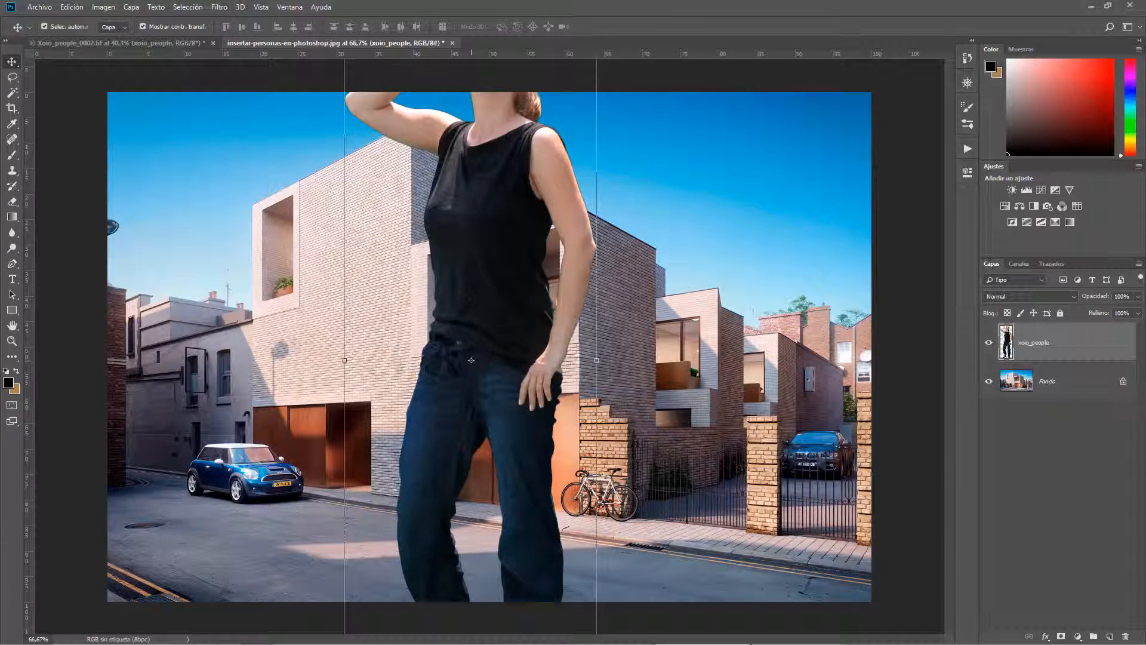
{"action": "scroll", "coordinate": [508, 325], "scroll_direction": "down", "scroll_amount": 5}
{"action": "left_click_drag", "start_coordinate": [485, 263], "coordinate": [630, 242]}
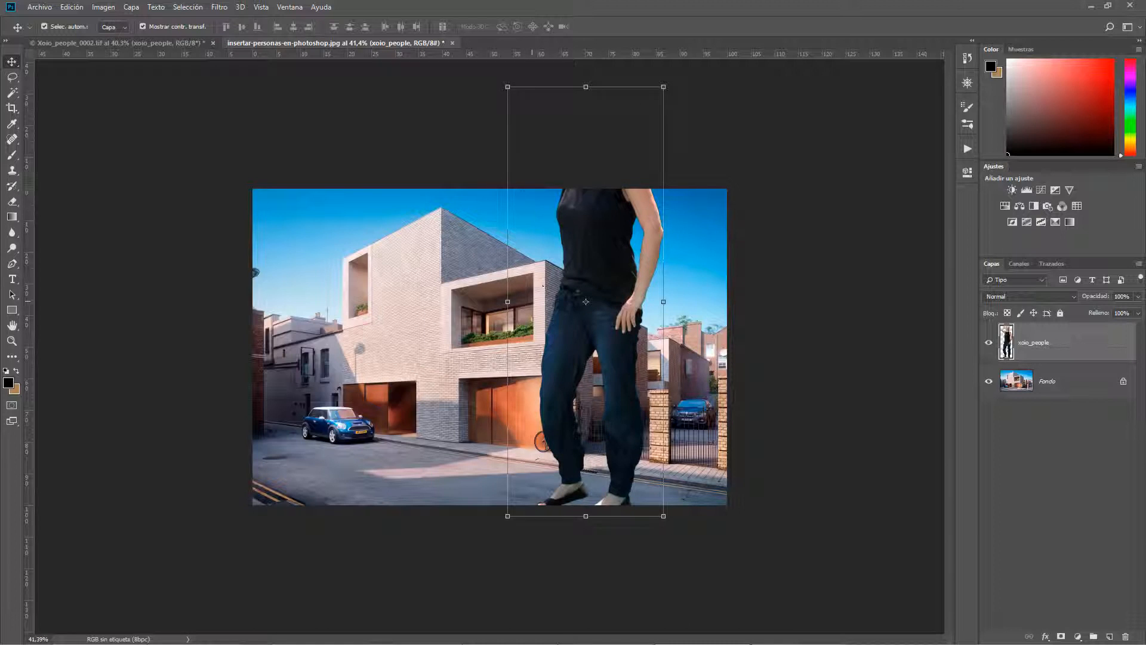
{"action": "left_click_drag", "start_coordinate": [608, 265], "coordinate": [596, 269]}
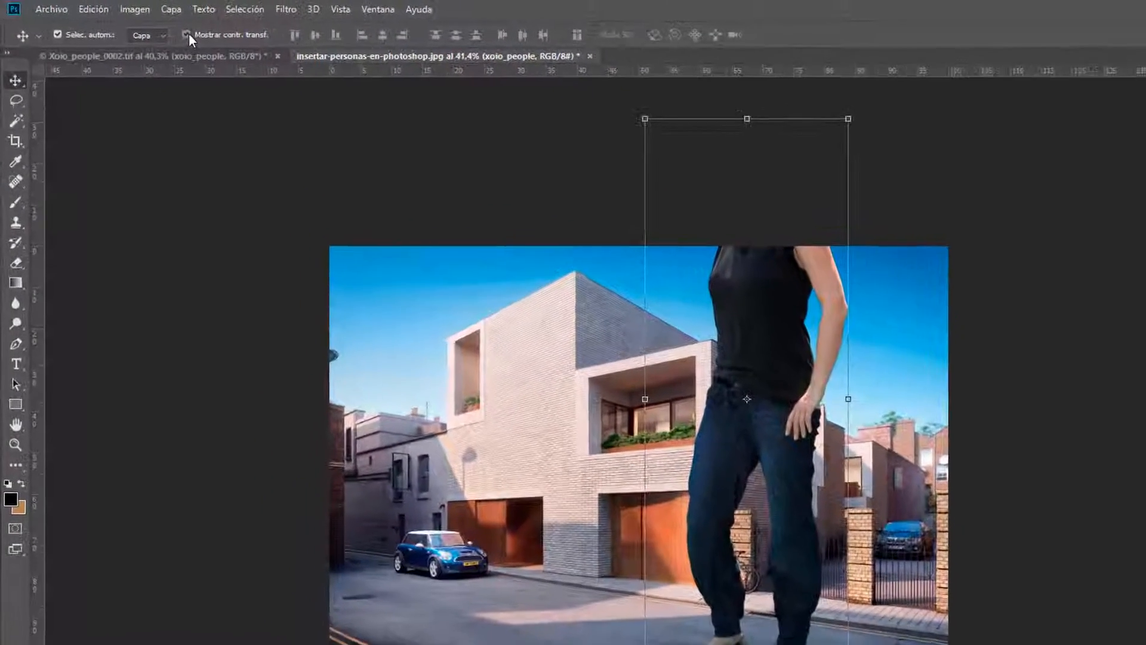
Switch the Move tool's transform controls off and back on.
{"action": "left_click", "coordinate": [148, 28]}
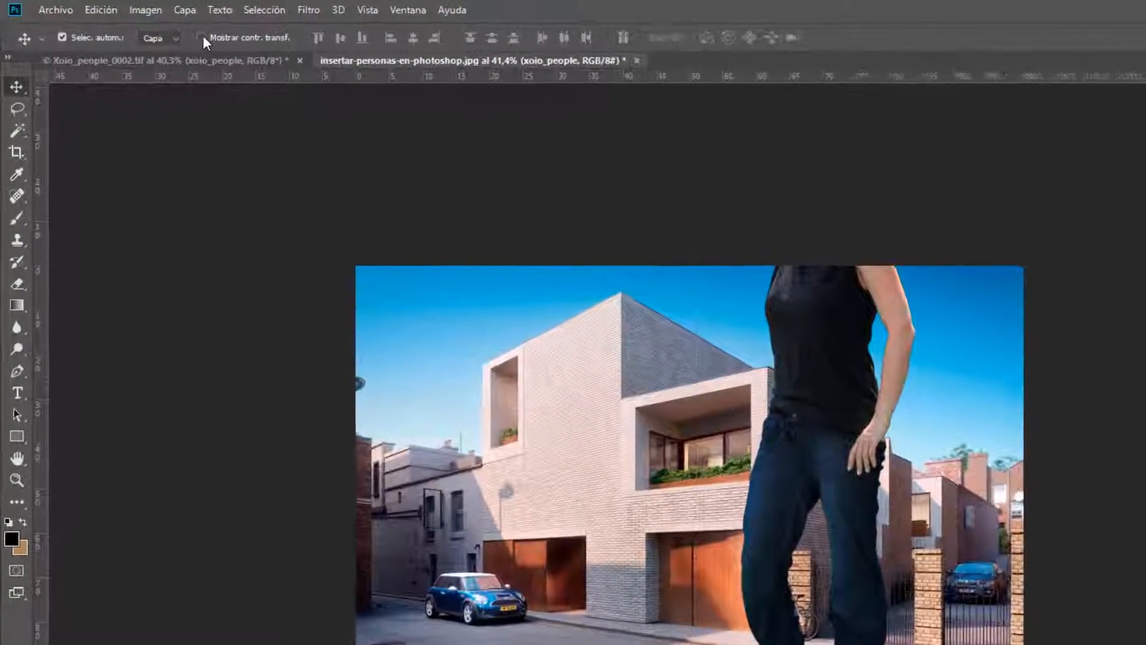
{"action": "left_click", "coordinate": [205, 39]}
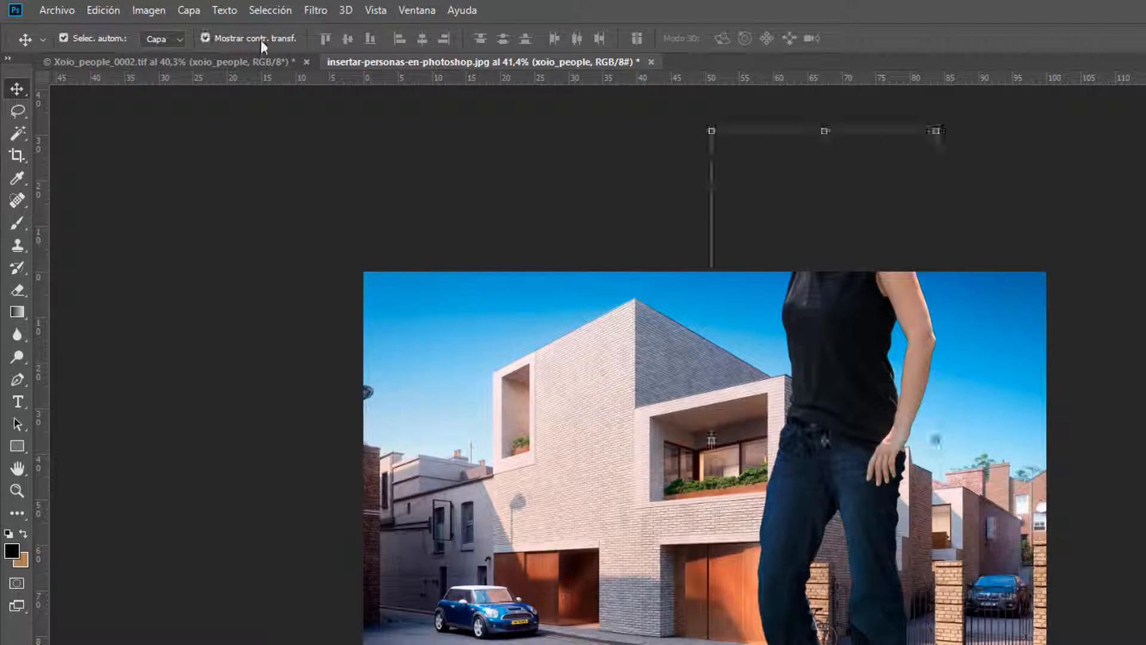
{"action": "left_click", "coordinate": [206, 38]}
{"action": "left_click", "coordinate": [205, 39]}
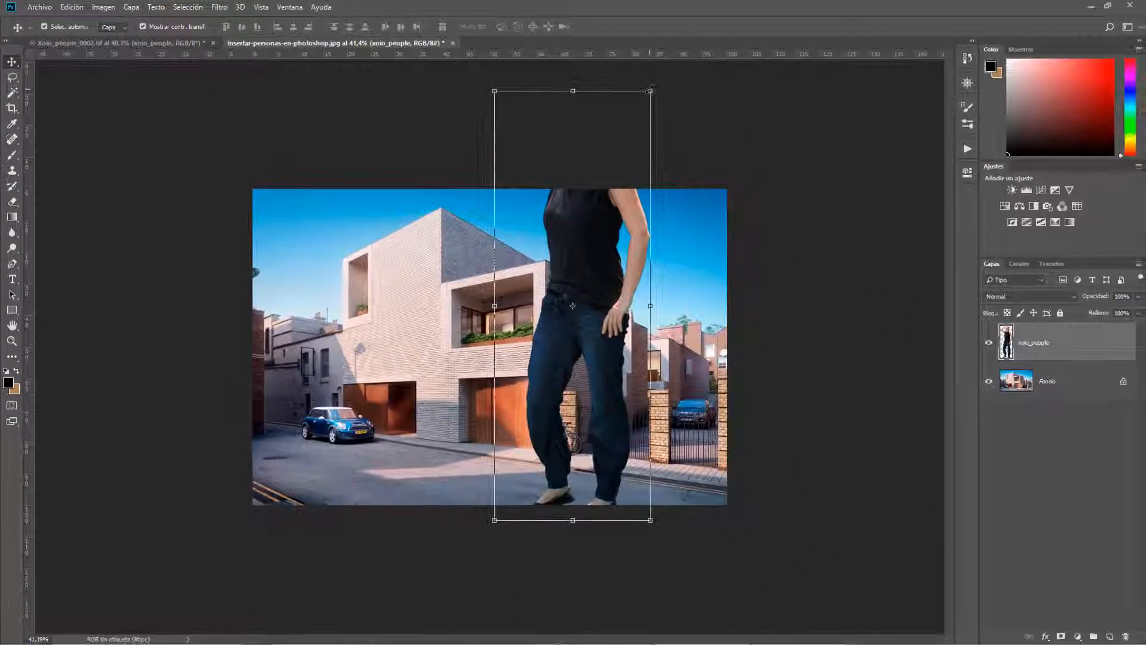
{"action": "key", "text": "ctrl+t"}
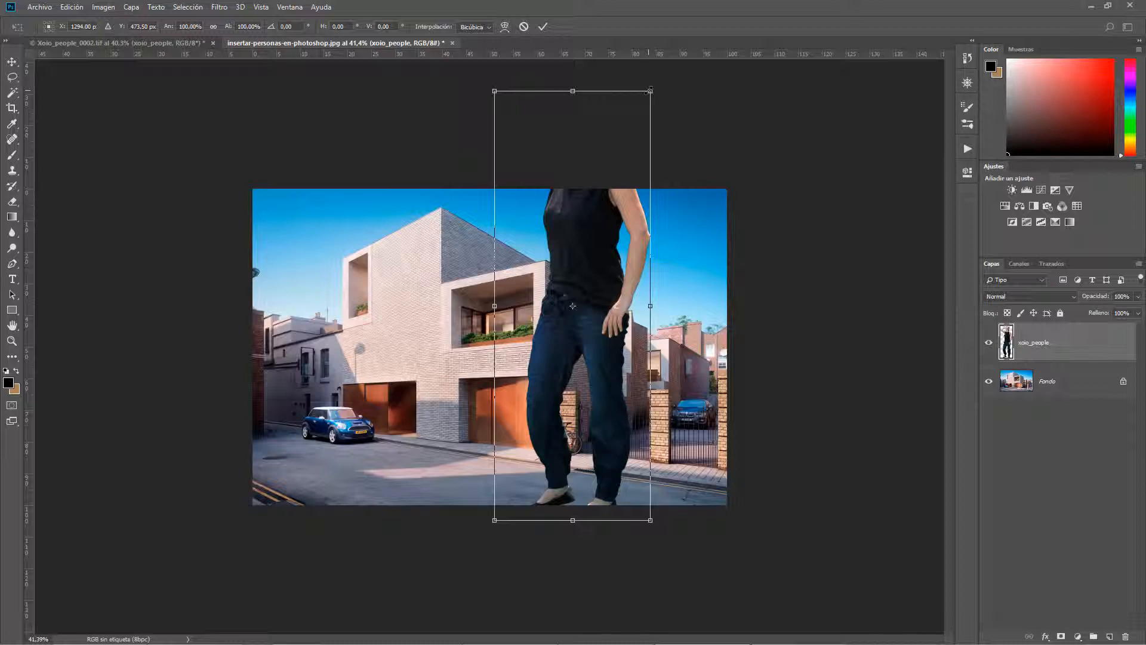
{"action": "key", "text": "shift"}
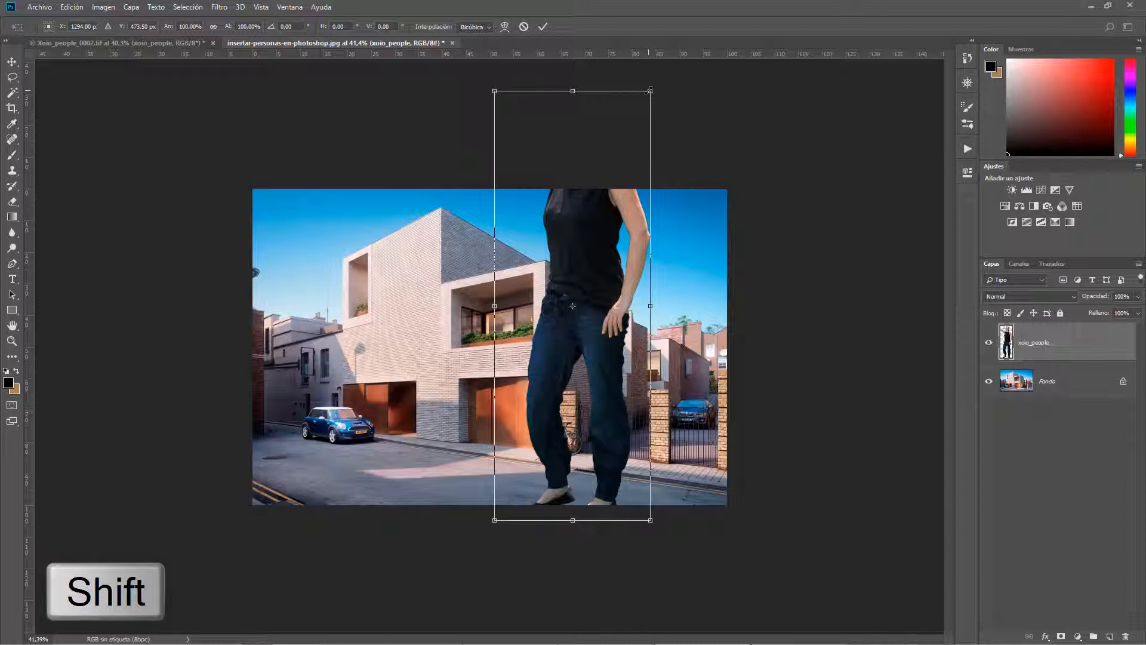
{"action": "left_click_drag", "start_coordinate": [650, 90], "coordinate": [603, 263]}
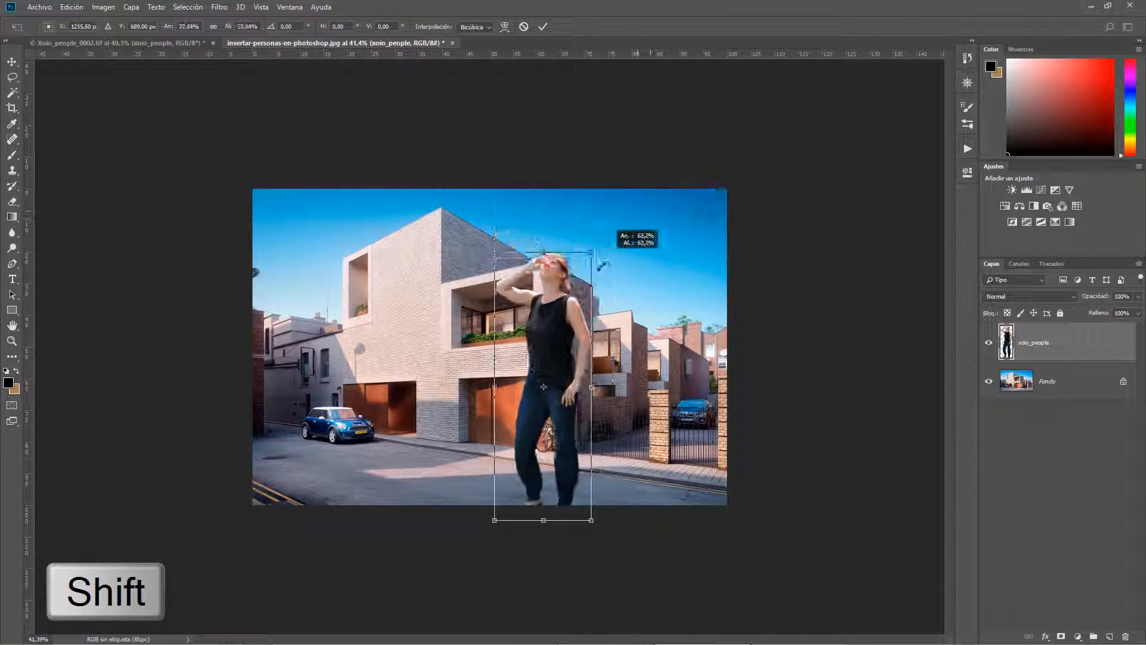
{"action": "key", "text": "Escape"}
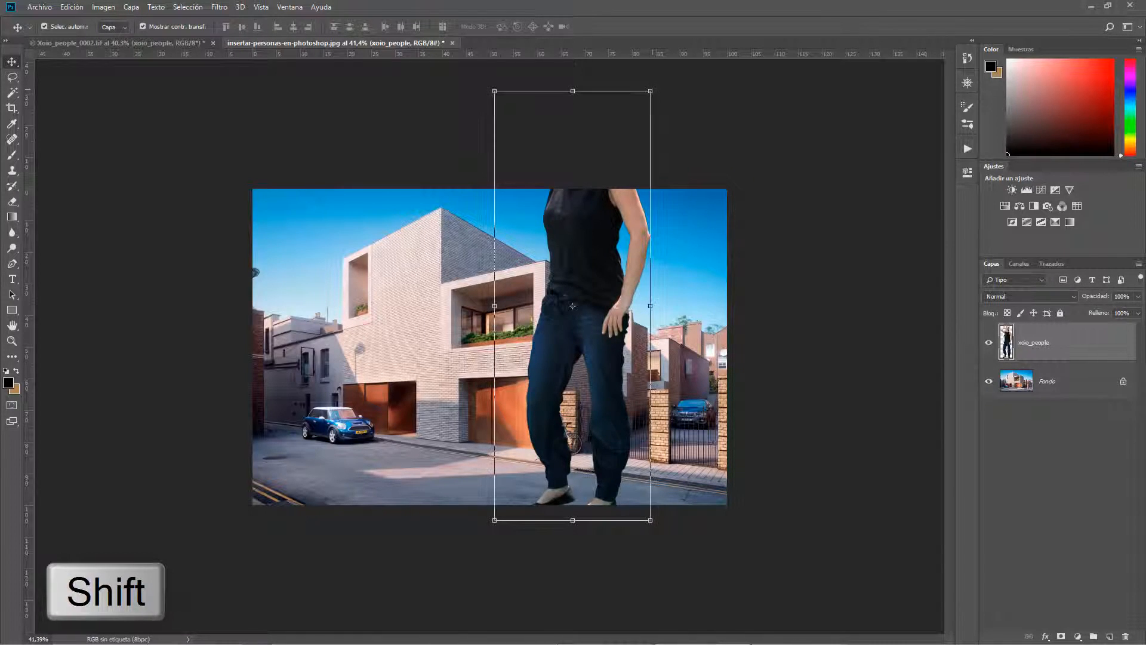
Scale the woman proportionally to about 26% and move her onto the street in front of the orange garage door.
{"action": "left_click_drag", "start_coordinate": [651, 91], "coordinate": [561, 399]}
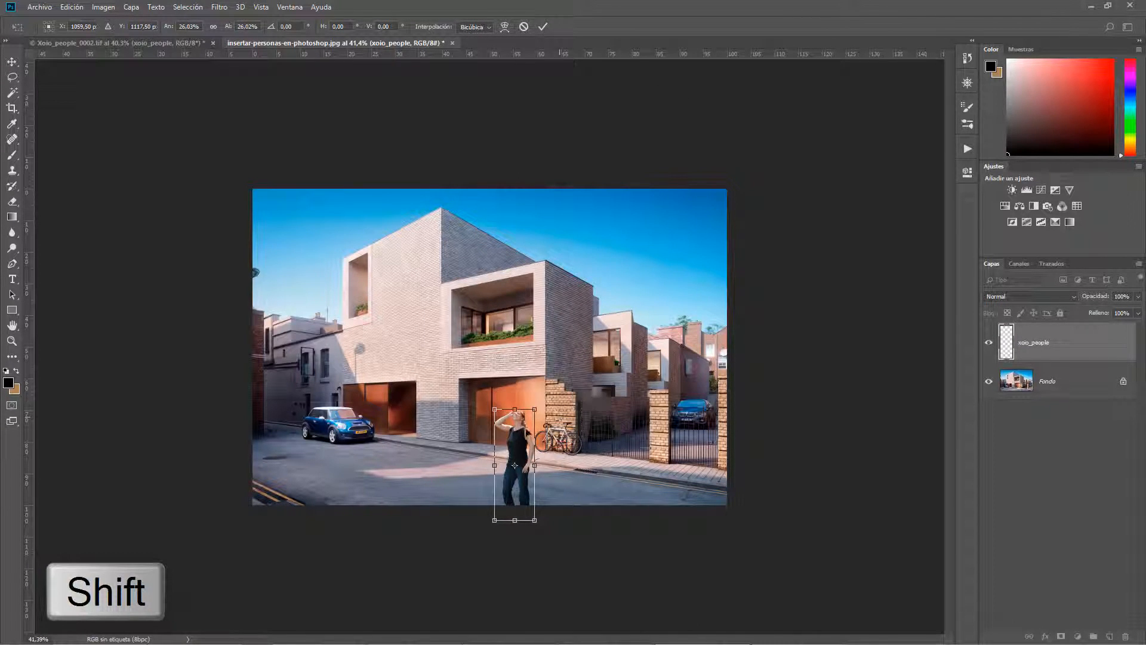
{"action": "key", "text": "Return"}
{"action": "scroll", "coordinate": [533, 412], "scroll_direction": "up", "scroll_amount": 1}
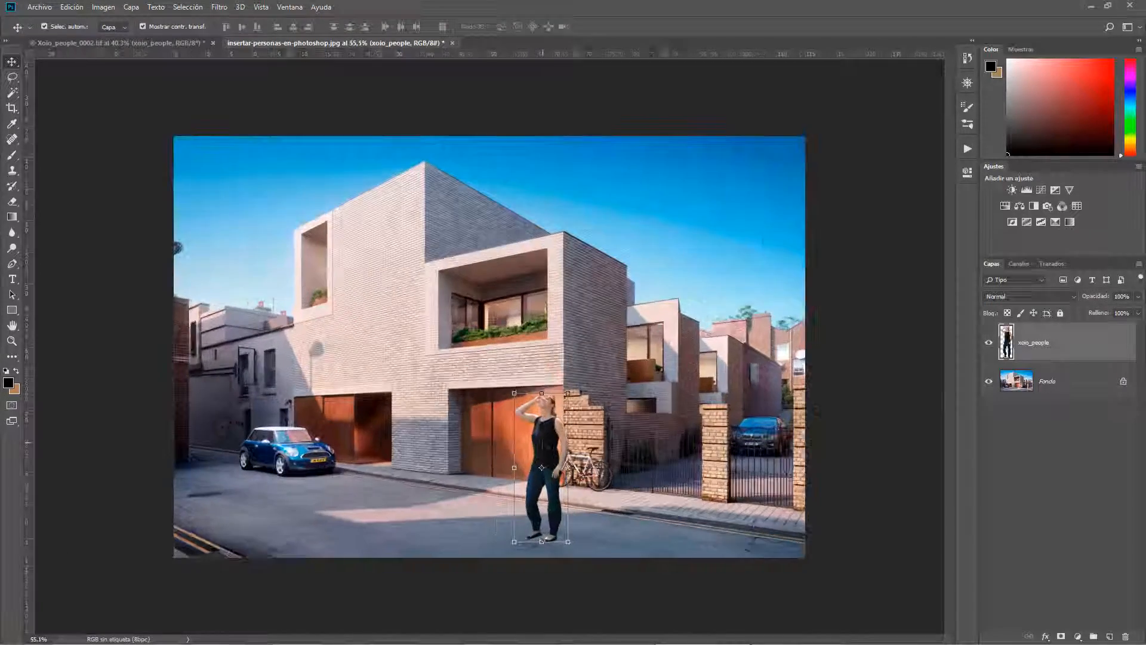
{"action": "scroll", "coordinate": [558, 468], "scroll_direction": "up", "scroll_amount": 1}
{"action": "scroll", "coordinate": [559, 467], "scroll_direction": "up", "scroll_amount": 2}
{"action": "scroll", "coordinate": [559, 467], "scroll_direction": "down", "scroll_amount": 1}
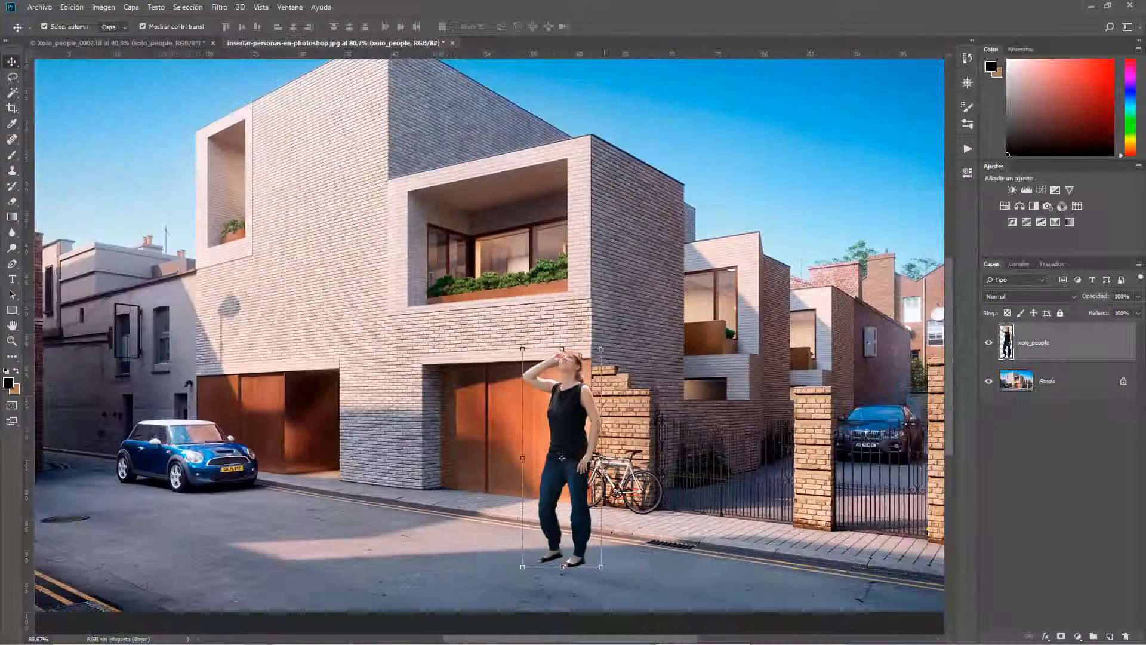
{"action": "scroll", "coordinate": [582, 508], "scroll_direction": "up", "scroll_amount": 3}
{"action": "left_click_drag", "start_coordinate": [570, 366], "coordinate": [467, 382]}
{"action": "scroll", "coordinate": [561, 343], "scroll_direction": "down", "scroll_amount": 2}
{"action": "scroll", "coordinate": [467, 382], "scroll_direction": "down", "scroll_amount": 2}
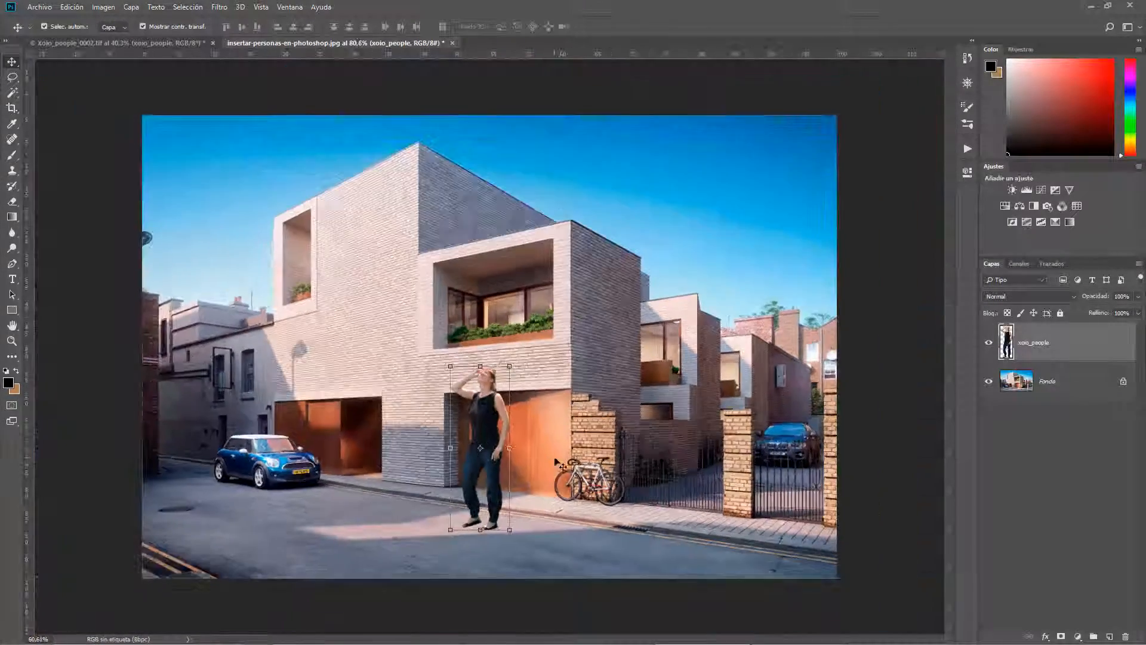
{"action": "scroll", "coordinate": [517, 436], "scroll_direction": "down", "scroll_amount": 3}
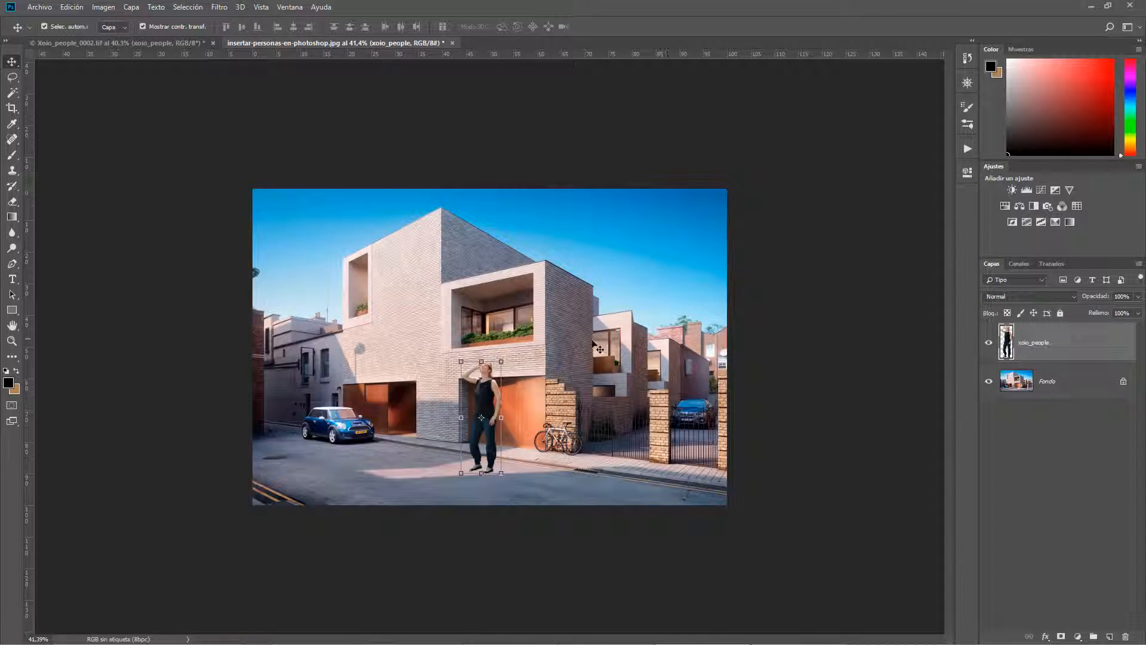
Undo the woman's scaling and her recent moves in the street scene.
{"action": "key", "text": "ctrl+alt+z"}
{"action": "key", "text": "ctrl+alt+z"}
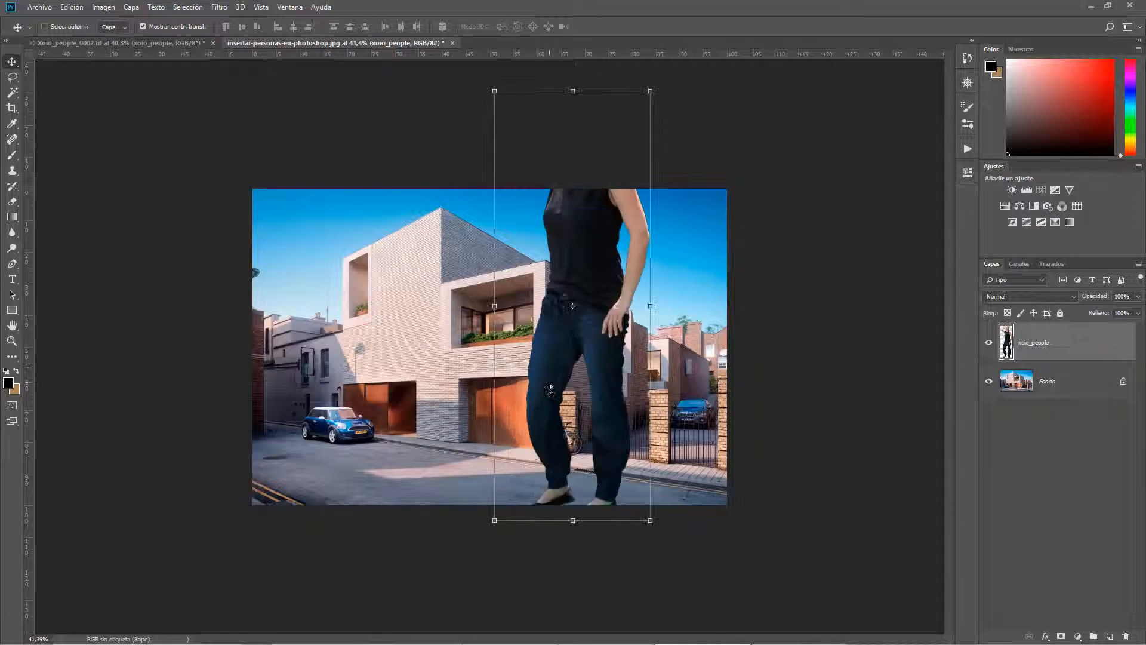
{"action": "scroll", "coordinate": [547, 384], "scroll_direction": "down", "scroll_amount": 1}
{"action": "key", "text": "ctrl+alt+z"}
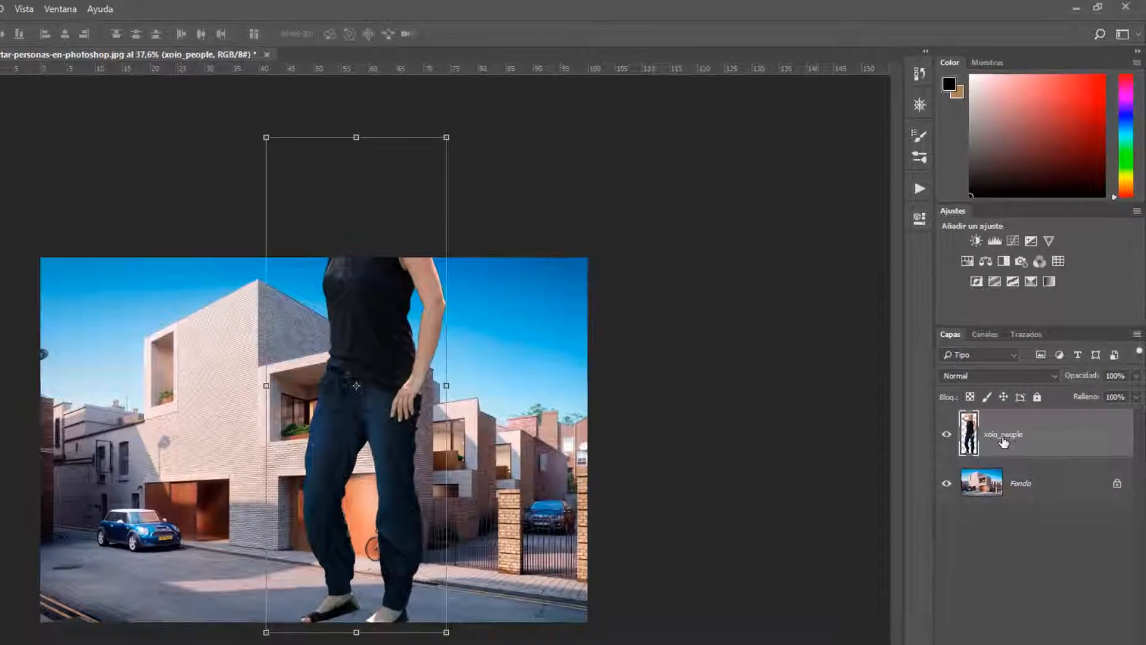
Rename the woman's layer as chica and convert it into a smart object.
{"action": "double_click", "coordinate": [1003, 435]}
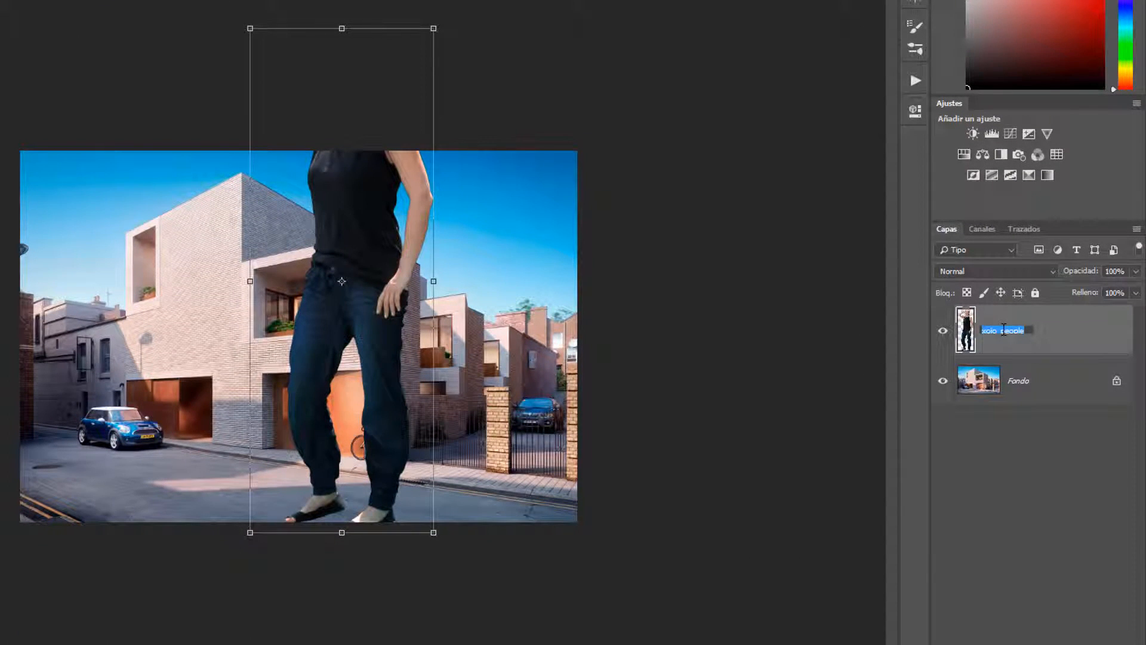
{"action": "type", "text": "chica"}
{"action": "key", "text": "Return"}
{"action": "right_click", "coordinate": [994, 333]}
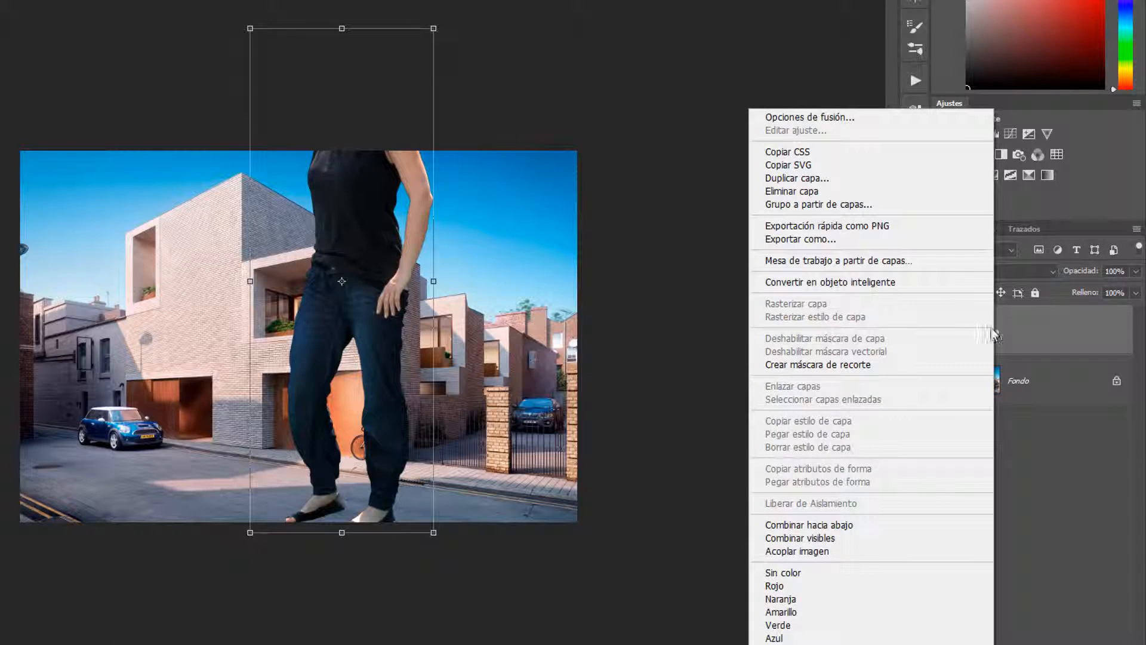
{"action": "left_click", "coordinate": [860, 283]}
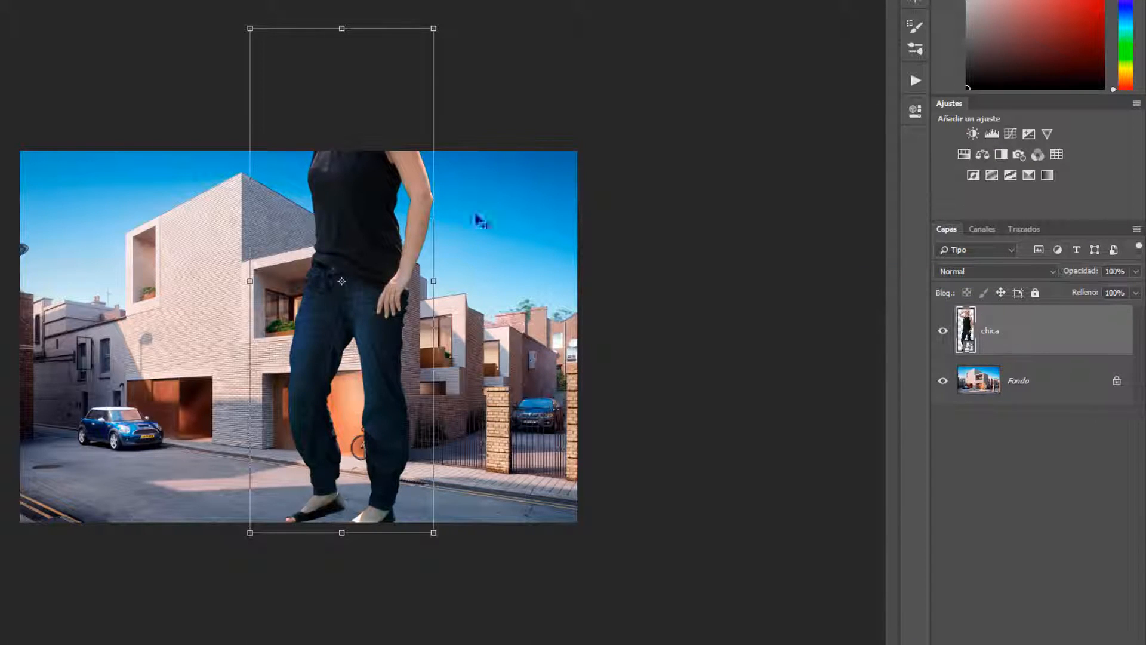
Scale the chica smart object down to fit inside the street scene and move her up beside the building's corner.
{"action": "left_click_drag", "start_coordinate": [441, 32], "coordinate": [526, 149]}
{"action": "key", "text": "Return"}
{"action": "key", "text": "ctrl+0"}
{"action": "left_click_drag", "start_coordinate": [434, 110], "coordinate": [389, 241]}
{"action": "scroll", "coordinate": [327, 348], "scroll_direction": "up", "scroll_amount": 6}
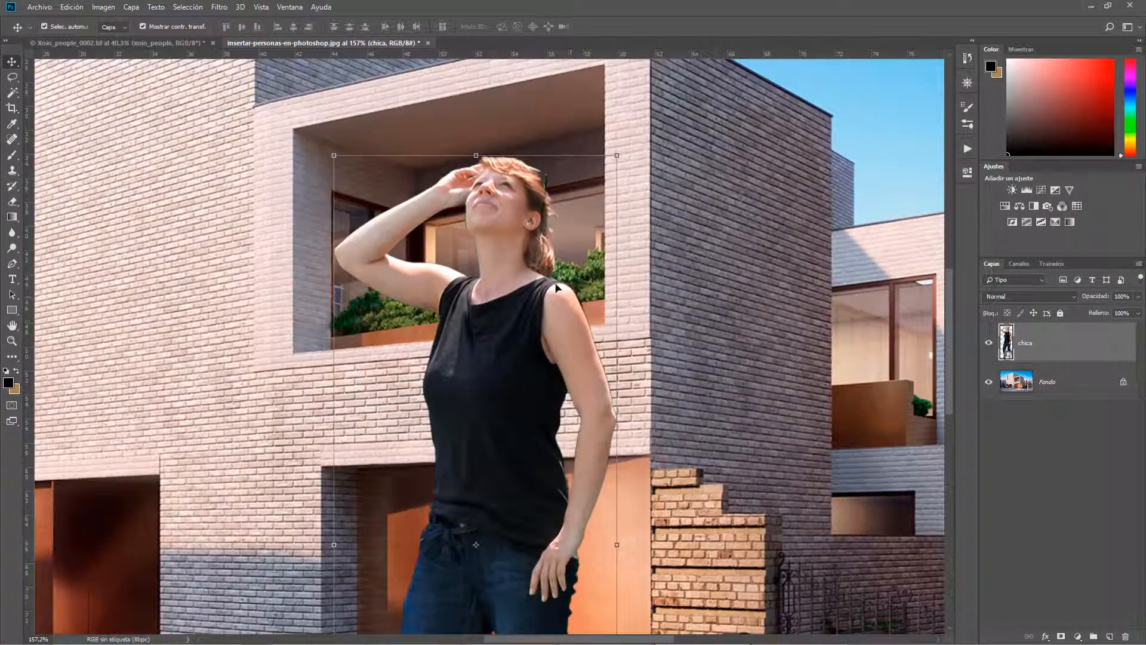
{"action": "scroll", "coordinate": [556, 288], "scroll_direction": "down", "scroll_amount": 4}
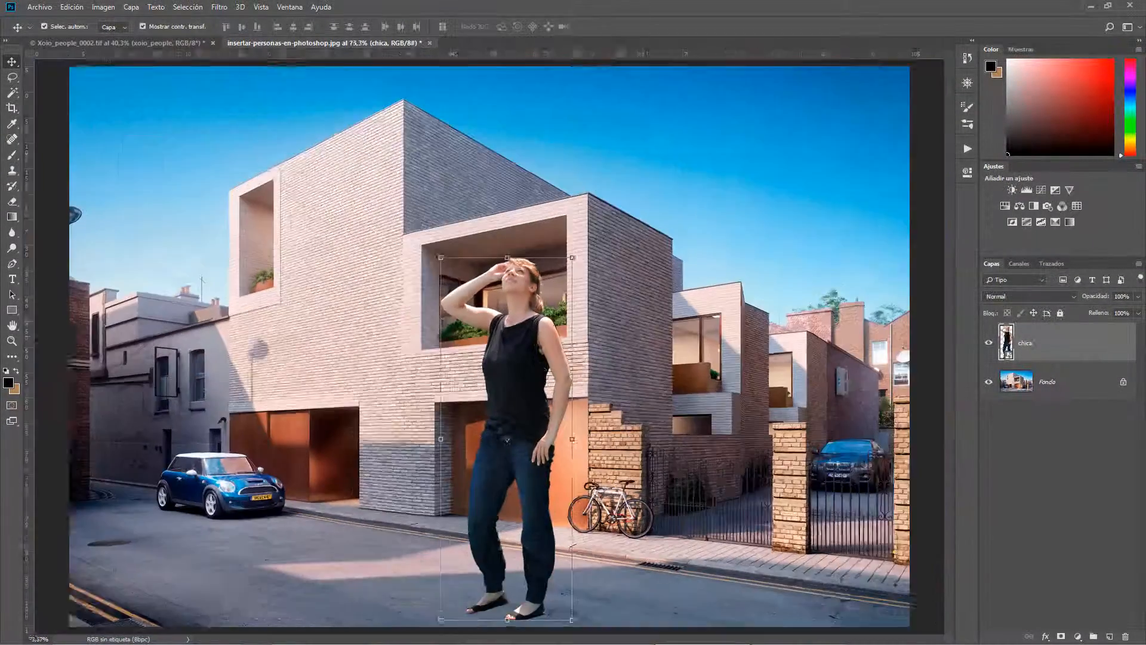
{"action": "left_click_drag", "start_coordinate": [533, 358], "coordinate": [570, 319]}
Open the chica smart object's contents to inspect the full-size figure, then close chica.psb and return to the street scene.
{"action": "key", "text": "ctrl+minus"}
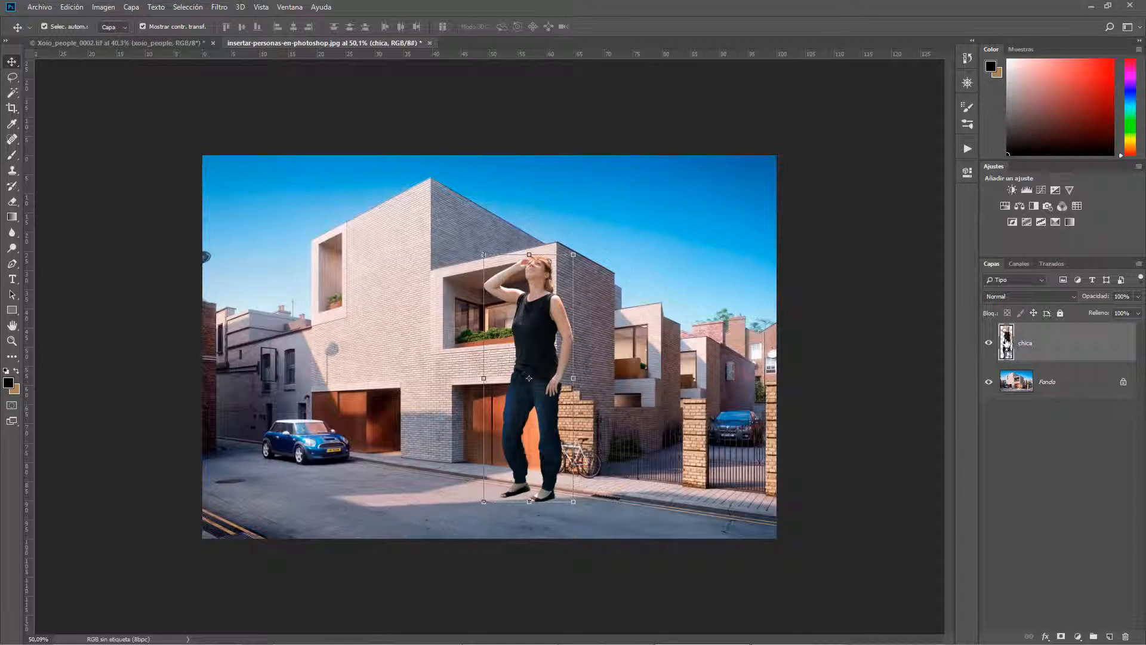
{"action": "double_click", "coordinate": [1005, 343]}
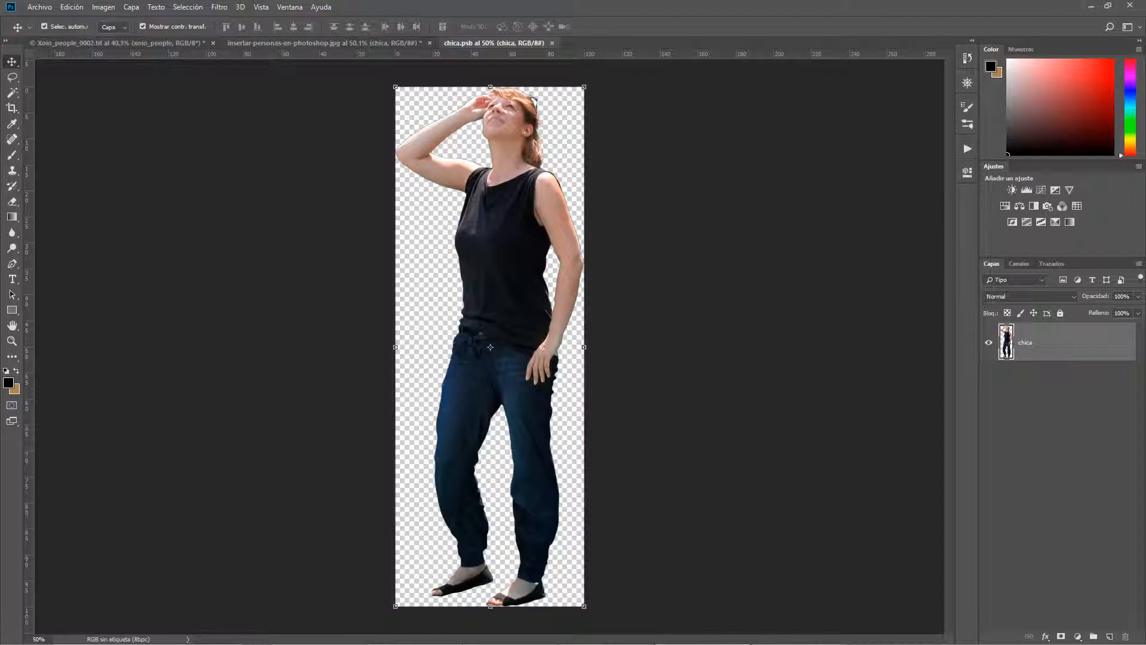
{"action": "left_click", "coordinate": [554, 42]}
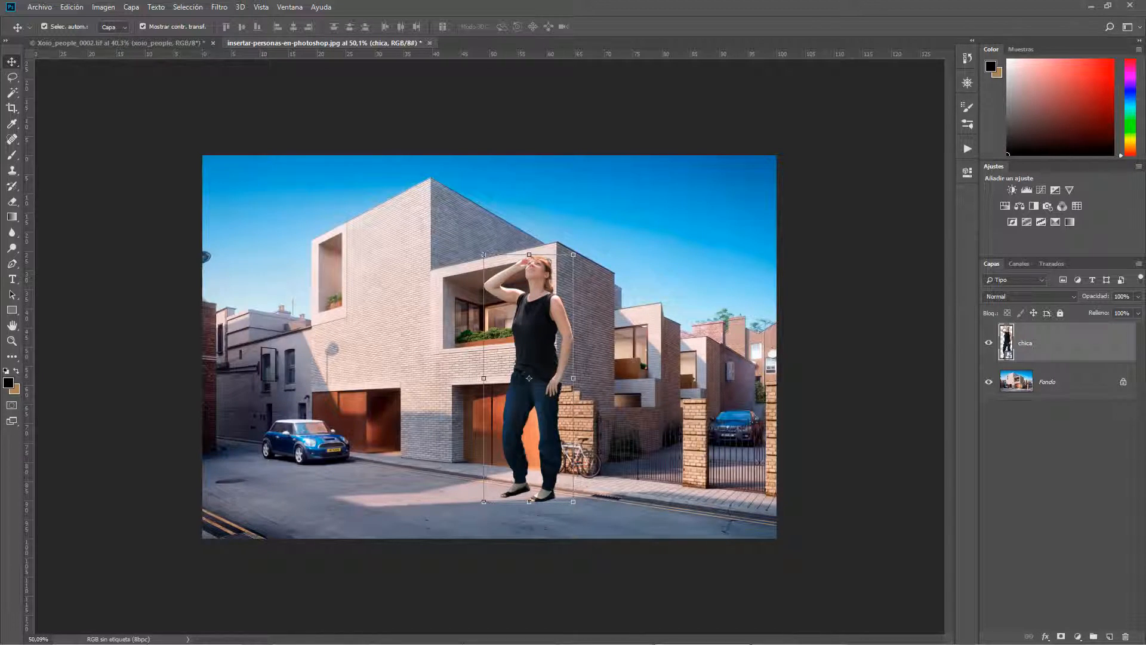
Move the chica figure in front of the orange garage door and scale her down proportionally to about the door's height.
{"action": "left_click_drag", "start_coordinate": [543, 301], "coordinate": [507, 298]}
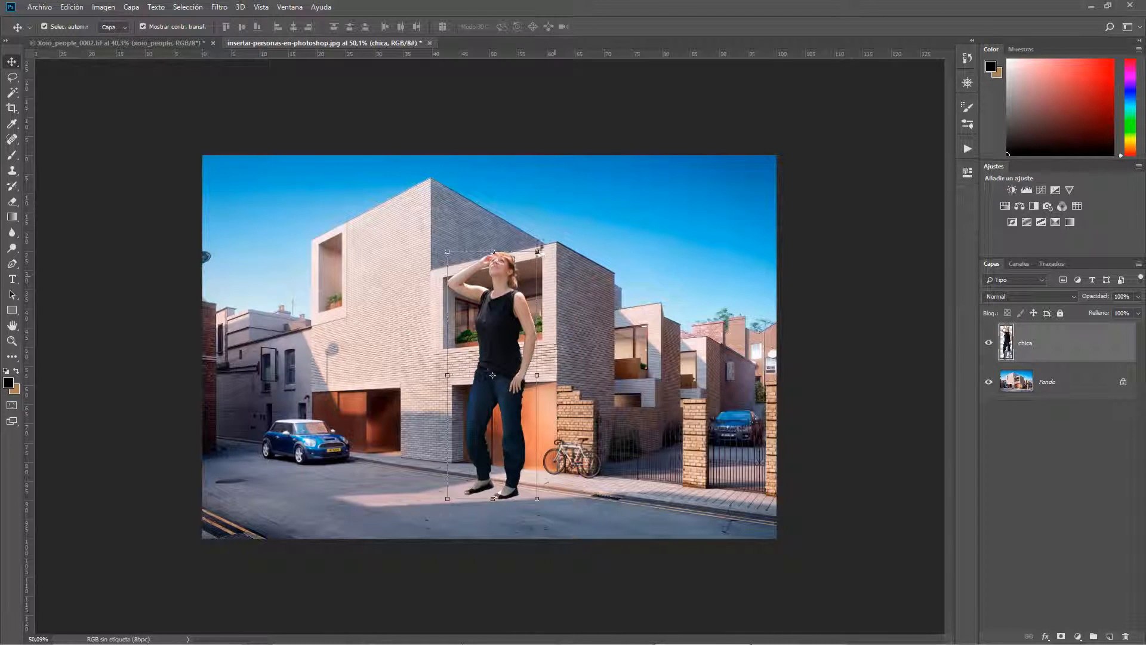
{"action": "left_click_drag", "start_coordinate": [537, 251], "coordinate": [494, 416]}
{"action": "key", "text": "Return"}
{"action": "key", "text": "ctrl+0"}
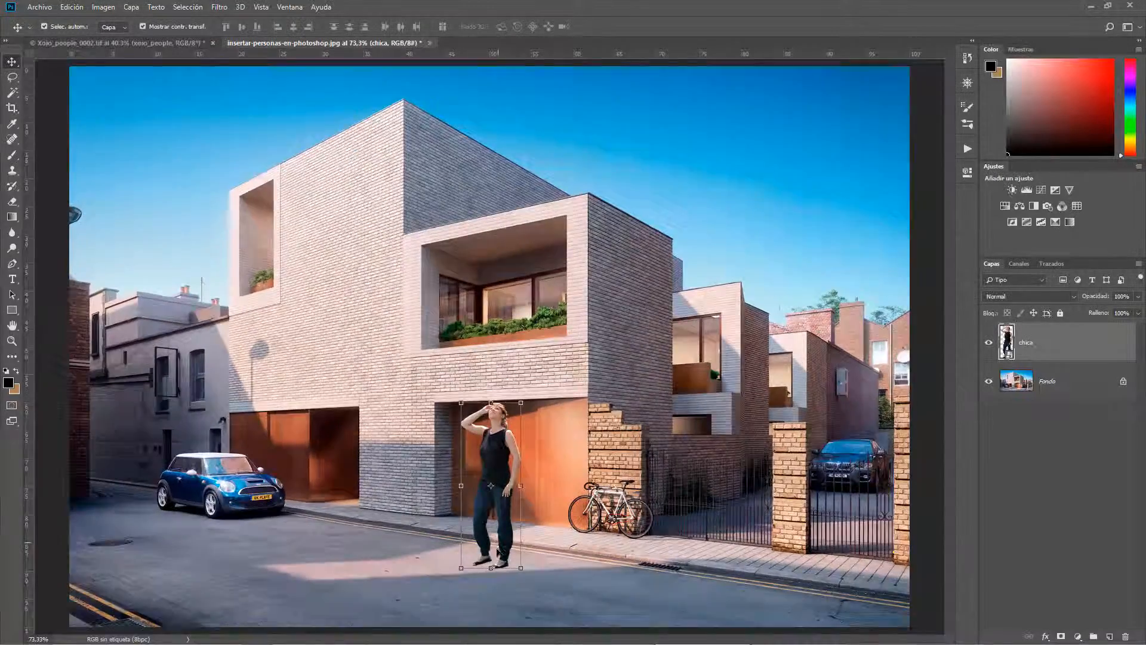
{"action": "scroll", "coordinate": [497, 548], "scroll_direction": "up", "scroll_amount": 10}
{"action": "scroll", "coordinate": [549, 249], "scroll_direction": "down", "scroll_amount": 2}
{"action": "scroll", "coordinate": [486, 434], "scroll_direction": "up", "scroll_amount": 2}
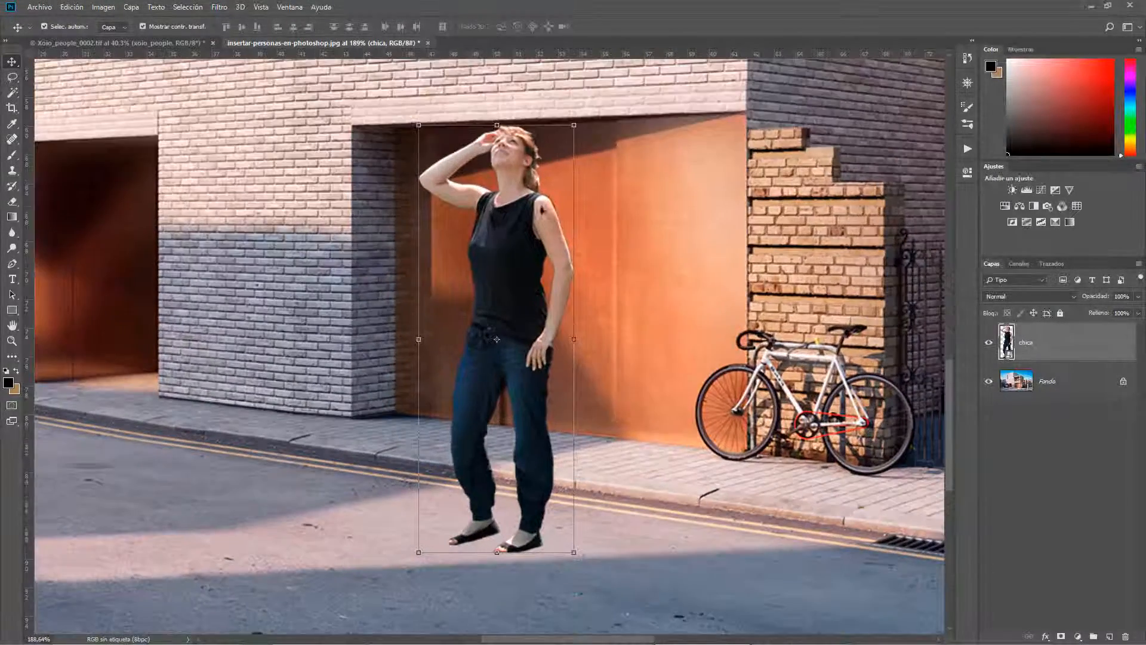
Scale the chica figure down proportionally so she stands clearly shorter than the orange garage door.
{"action": "left_click", "coordinate": [572, 126]}
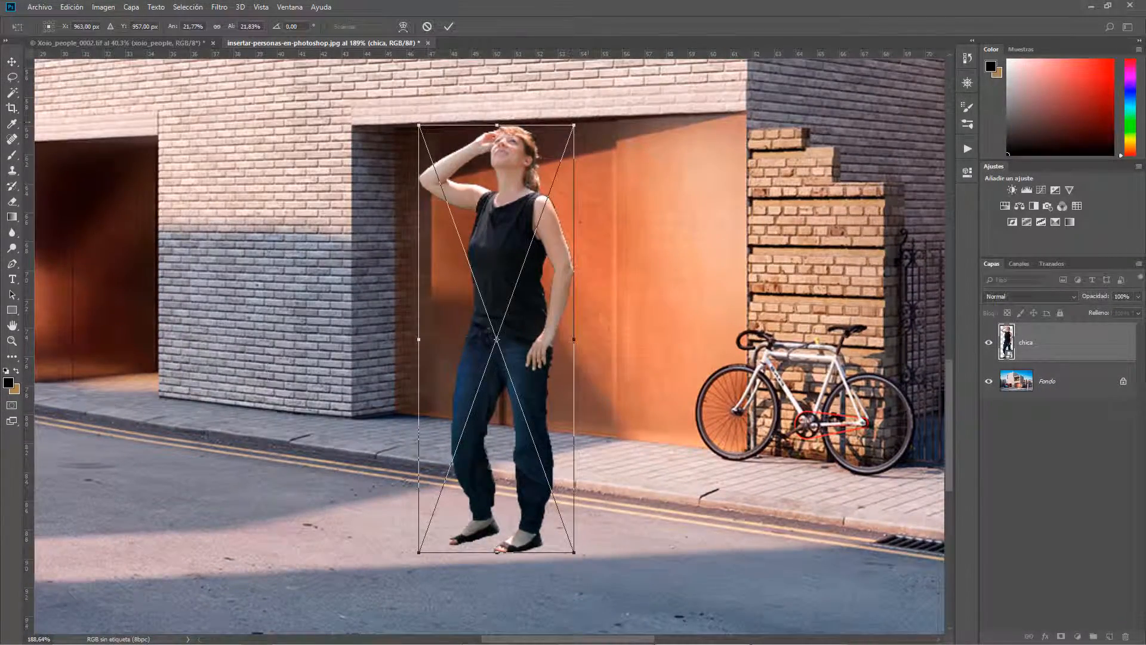
{"action": "scroll", "coordinate": [580, 130], "scroll_direction": "down", "scroll_amount": 3}
{"action": "scroll", "coordinate": [583, 163], "scroll_direction": "up", "scroll_amount": 1}
{"action": "left_click_drag", "start_coordinate": [578, 146], "coordinate": [557, 197]}
{"action": "key", "text": "Return"}
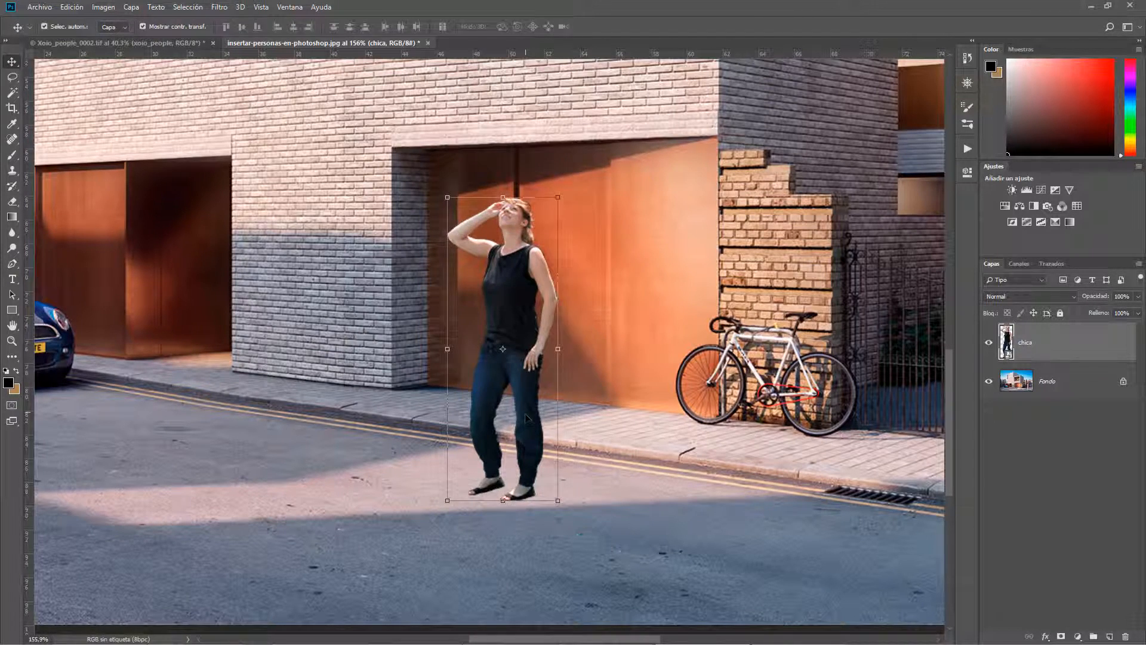
Move the chica figure onto the pavement beside the bicycle and scale her down proportionally to a natural height.
{"action": "left_click_drag", "start_coordinate": [548, 416], "coordinate": [657, 354]}
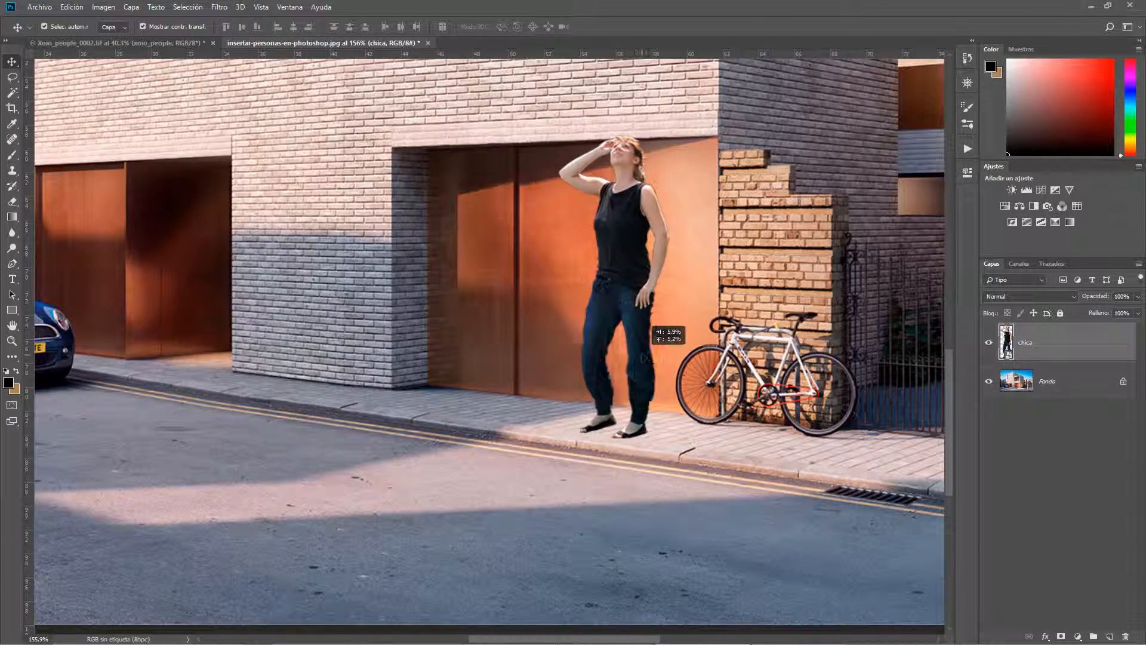
{"action": "key", "text": "ctrl+t"}
{"action": "left_click_drag", "start_coordinate": [672, 142], "coordinate": [648, 193]}
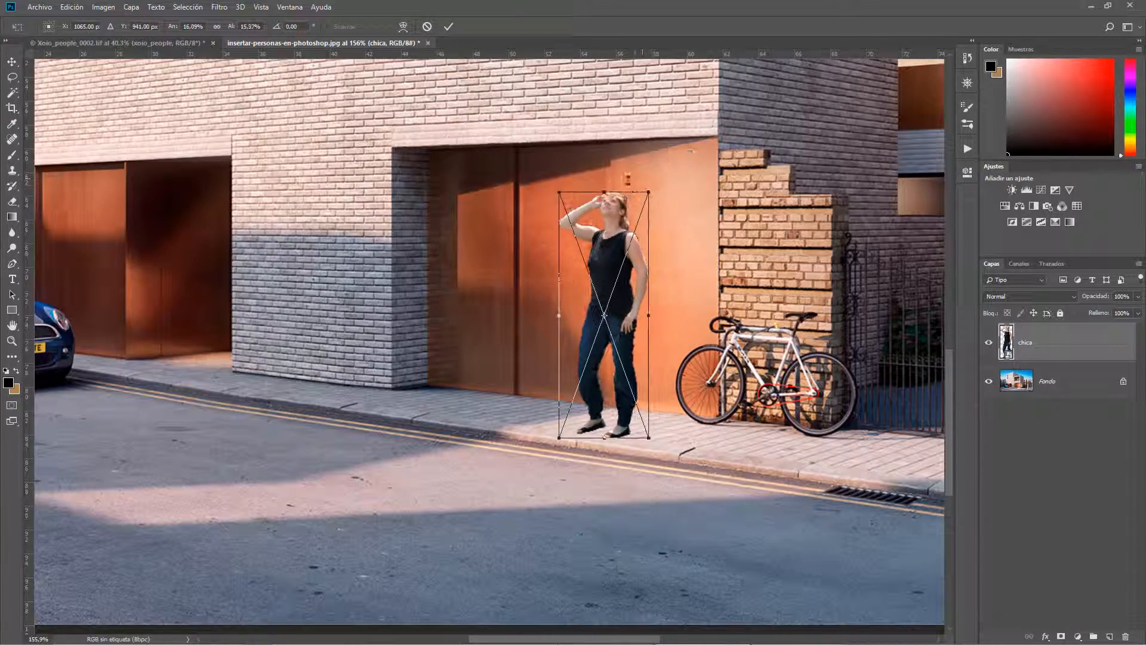
{"action": "key", "text": "Return"}
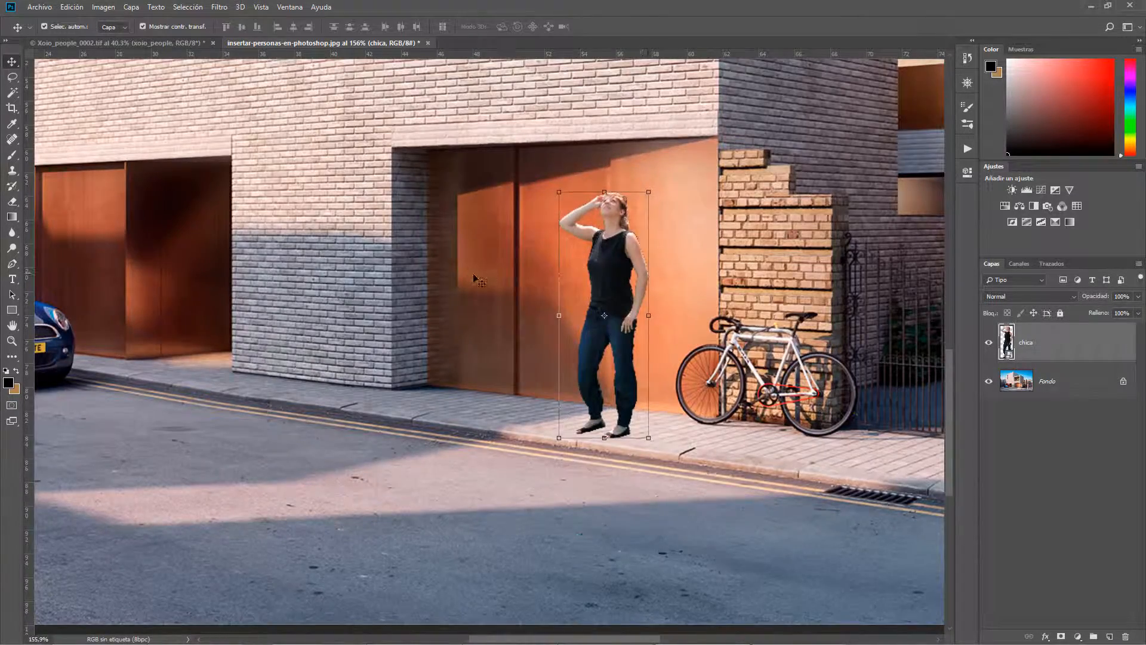
{"action": "key", "text": "ctrl+0"}
{"action": "left_click_drag", "start_coordinate": [550, 418], "coordinate": [541, 452]}
{"action": "key", "text": "Return"}
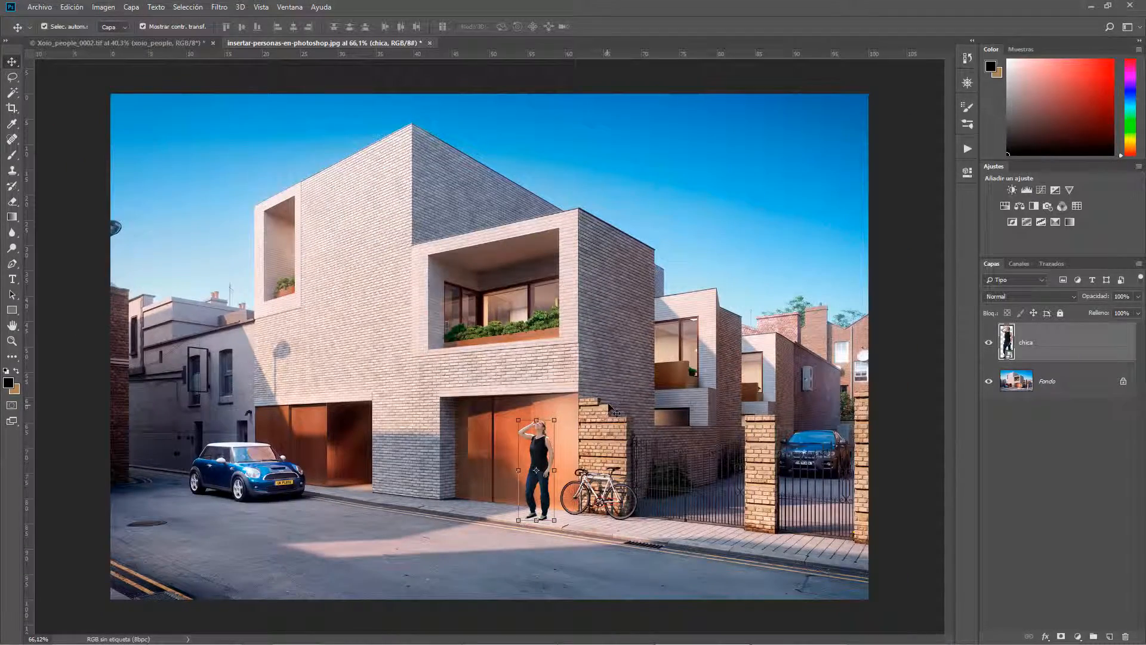
Check the woman's size against the garage door, the bicycle and the whole street scene, both close up and from afar.
{"action": "key", "text": "ctrl+0"}
{"action": "left_click", "coordinate": [1055, 381]}
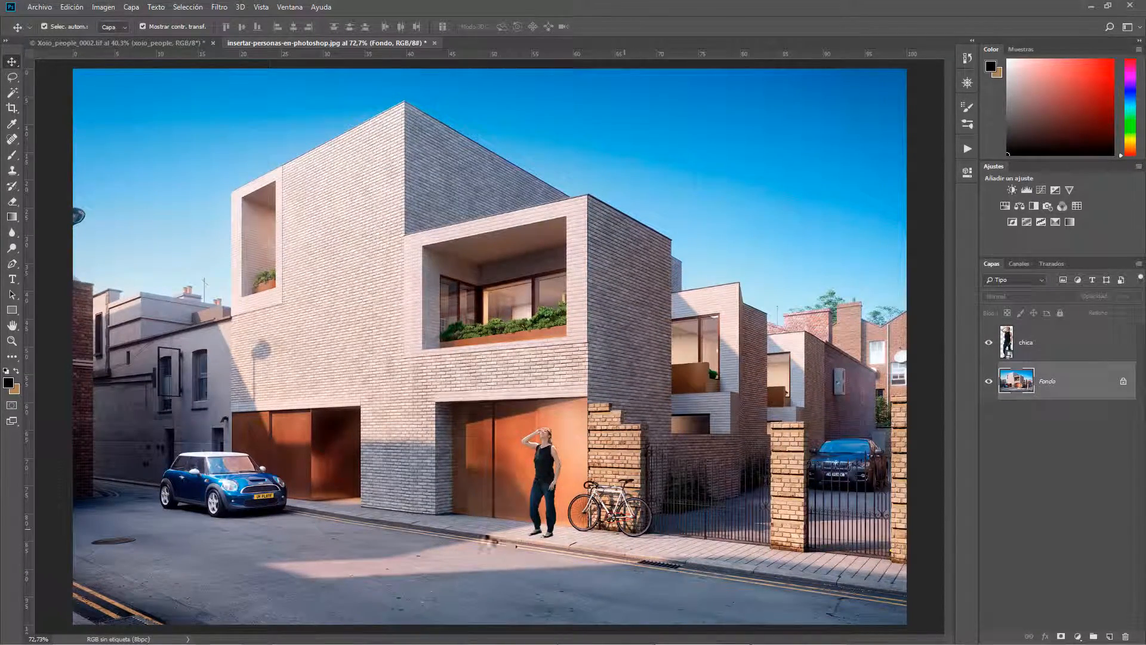
{"action": "scroll", "coordinate": [577, 466], "scroll_direction": "up", "scroll_amount": 6}
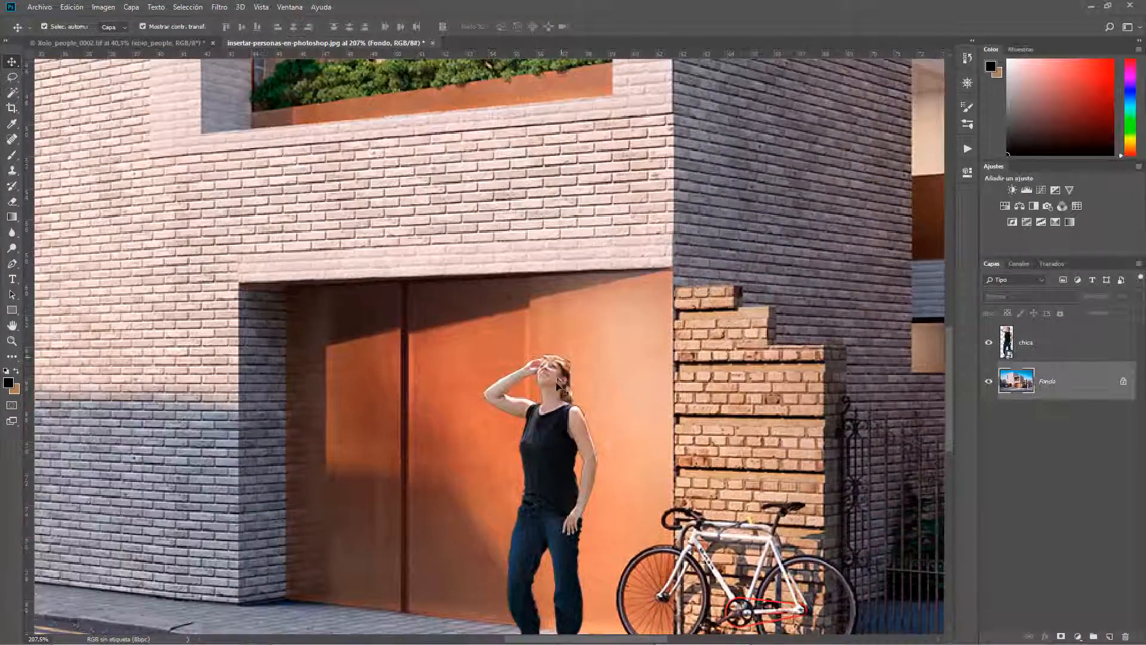
{"action": "scroll", "coordinate": [558, 386], "scroll_direction": "up", "scroll_amount": 3}
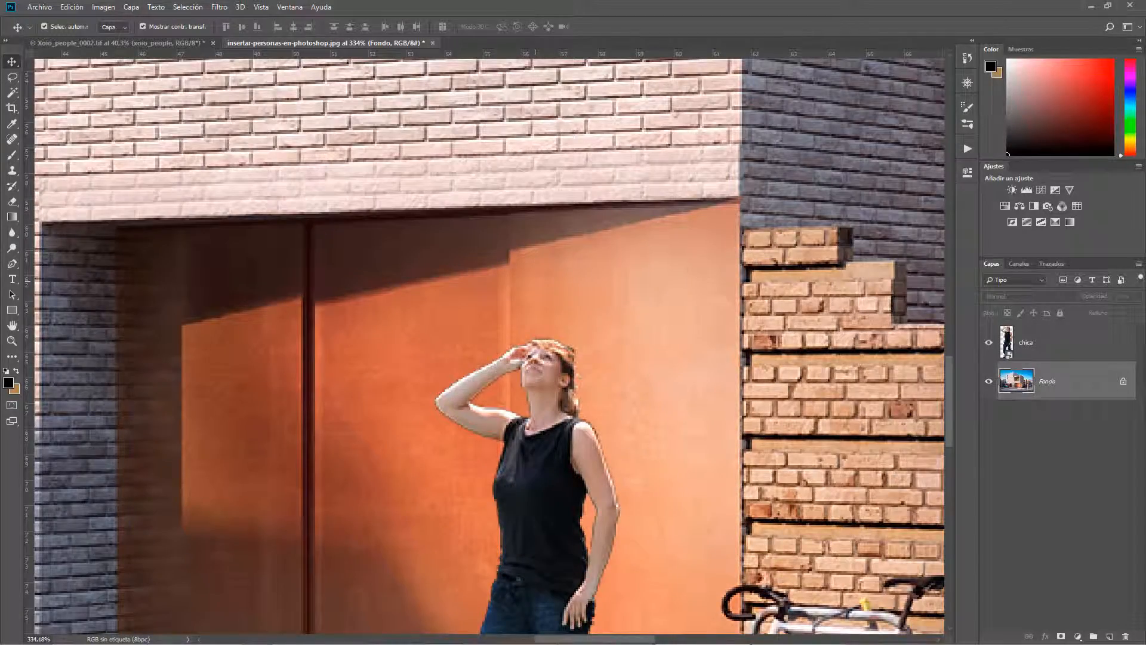
{"action": "scroll", "coordinate": [628, 370], "scroll_direction": "down", "scroll_amount": 10}
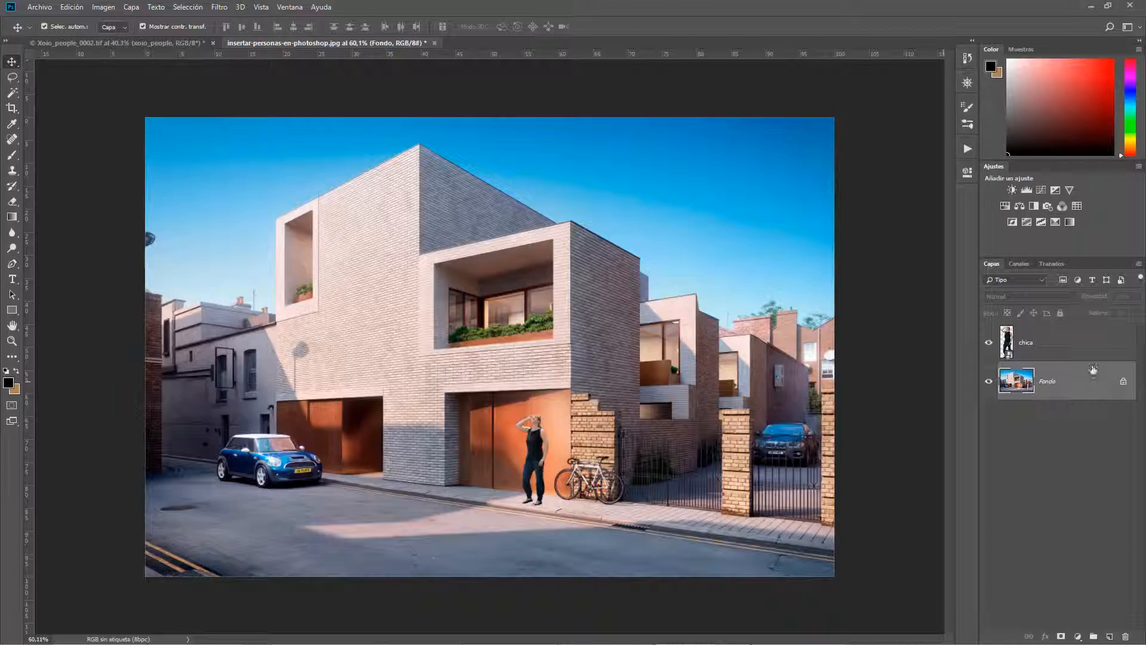
{"action": "left_click", "coordinate": [1030, 342]}
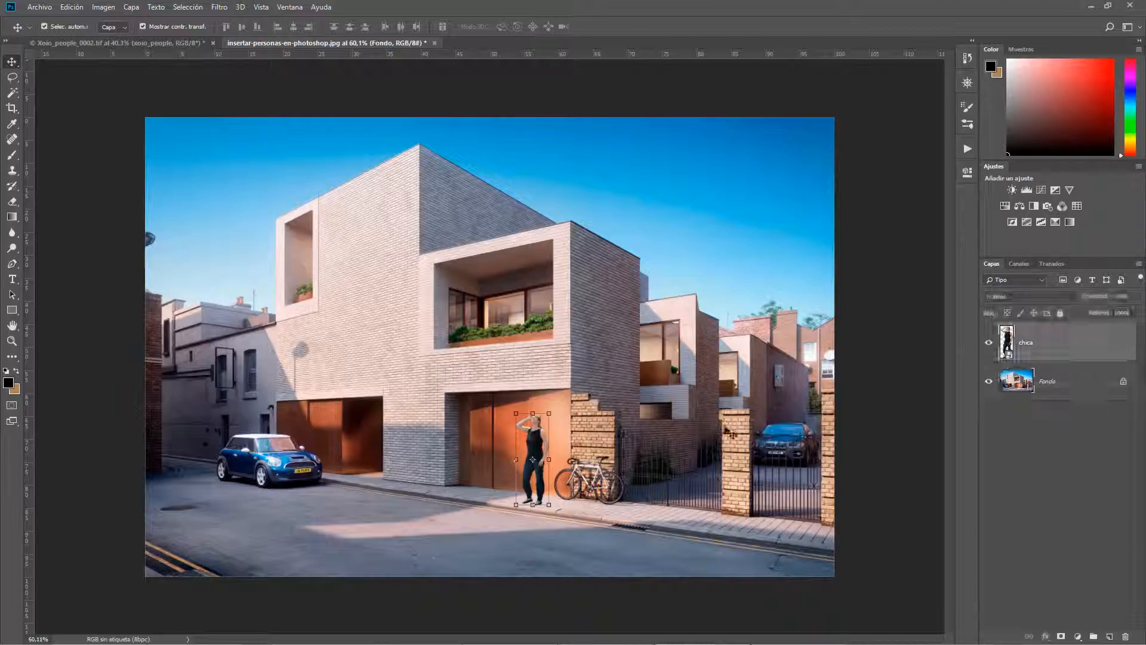
{"action": "scroll", "coordinate": [537, 507], "scroll_direction": "up", "scroll_amount": 4}
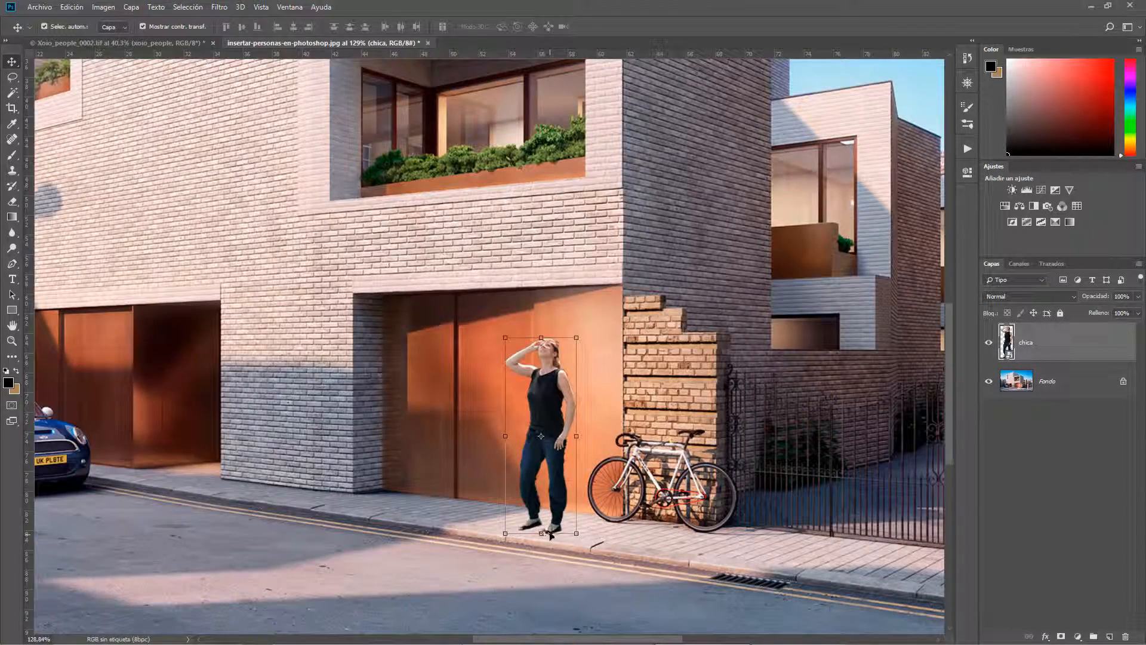
{"action": "scroll", "coordinate": [577, 526], "scroll_direction": "down", "scroll_amount": 4}
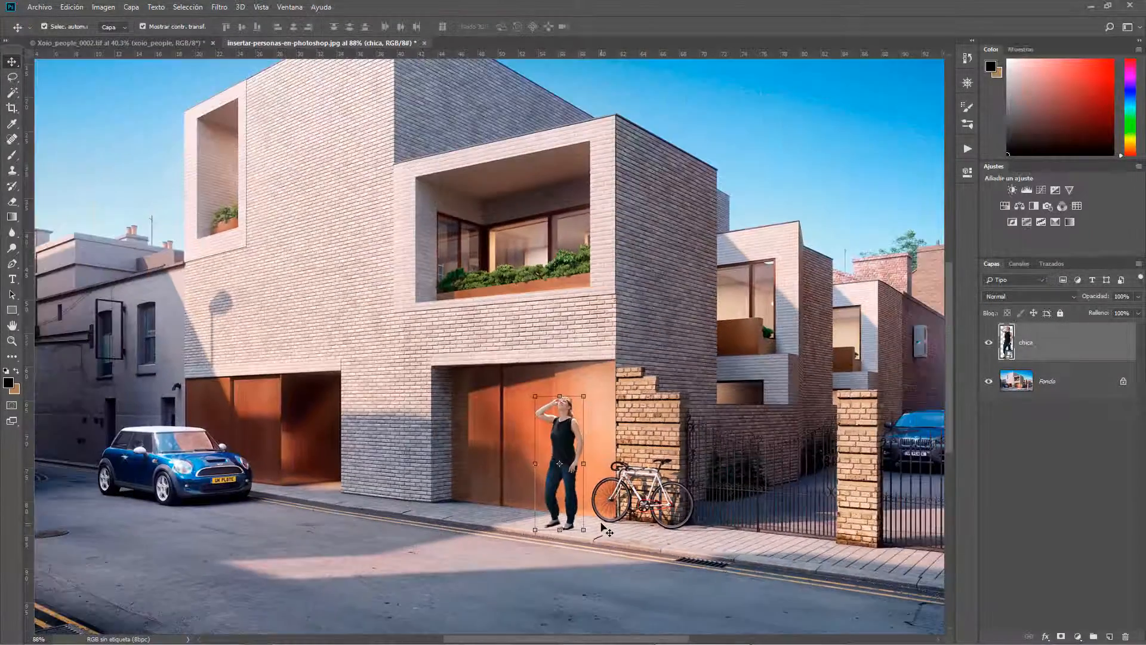
{"action": "scroll", "coordinate": [576, 525], "scroll_direction": "up", "scroll_amount": 2}
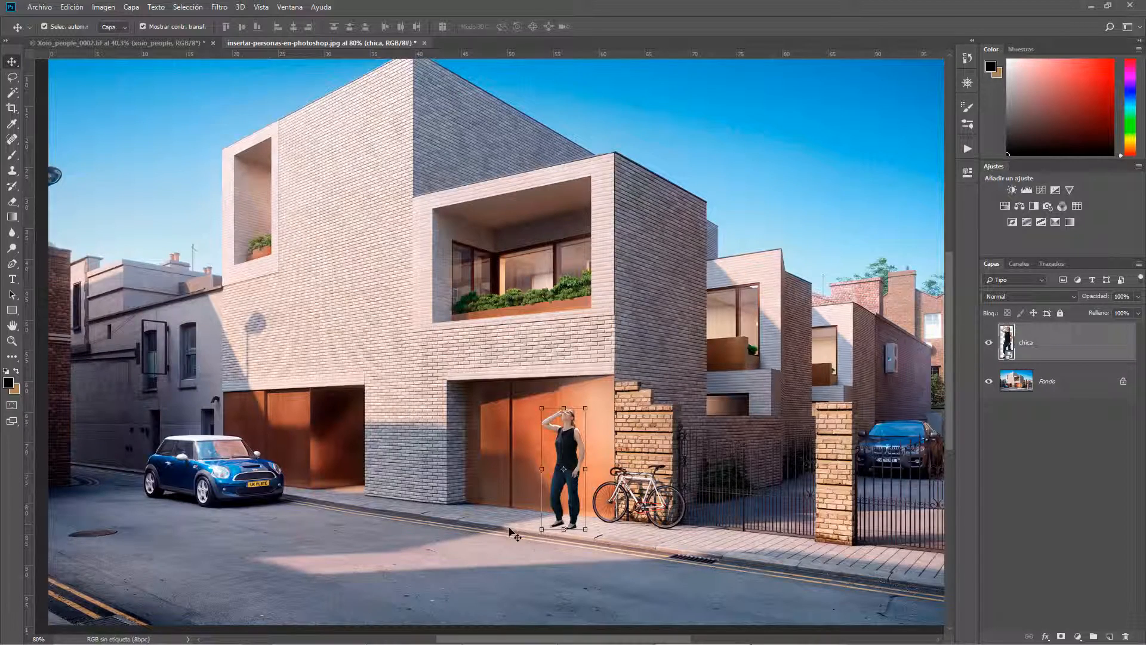
{"action": "scroll", "coordinate": [586, 540], "scroll_direction": "up", "scroll_amount": 9}
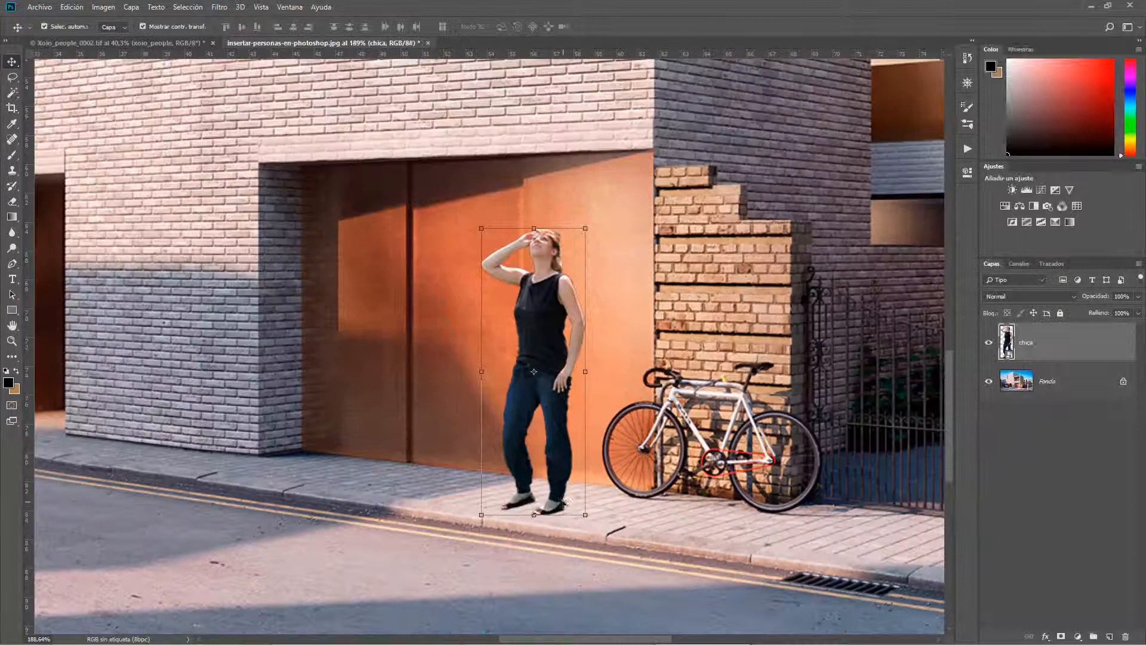
Move the chica figure away from the bicycle to the kerb at the road's edge and duplicate her layer.
{"action": "left_click_drag", "start_coordinate": [555, 501], "coordinate": [479, 536]}
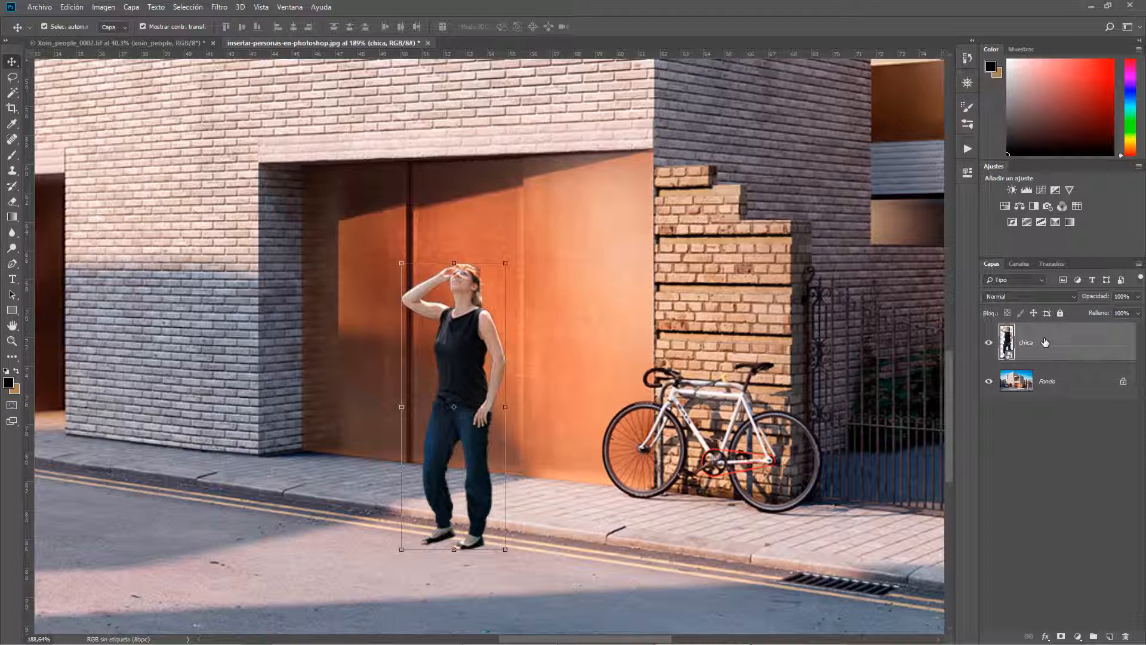
{"action": "key", "text": "ctrl+j"}
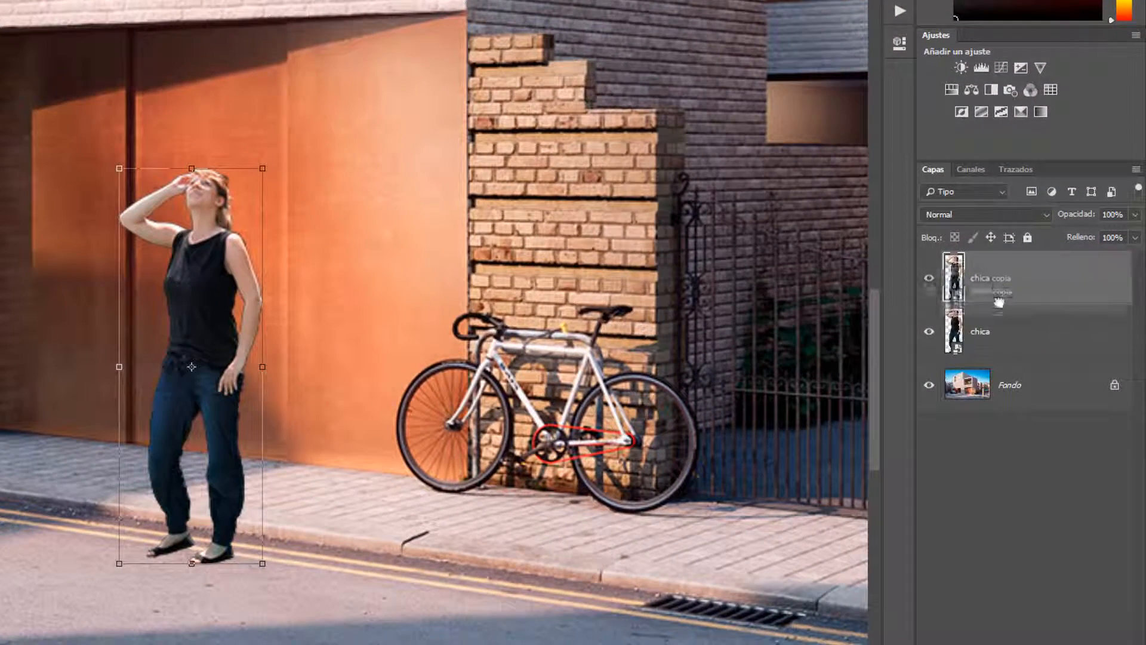
Place the duplicated layer beneath the chica layer and rename it sombra.
{"action": "left_click_drag", "start_coordinate": [1018, 316], "coordinate": [997, 342]}
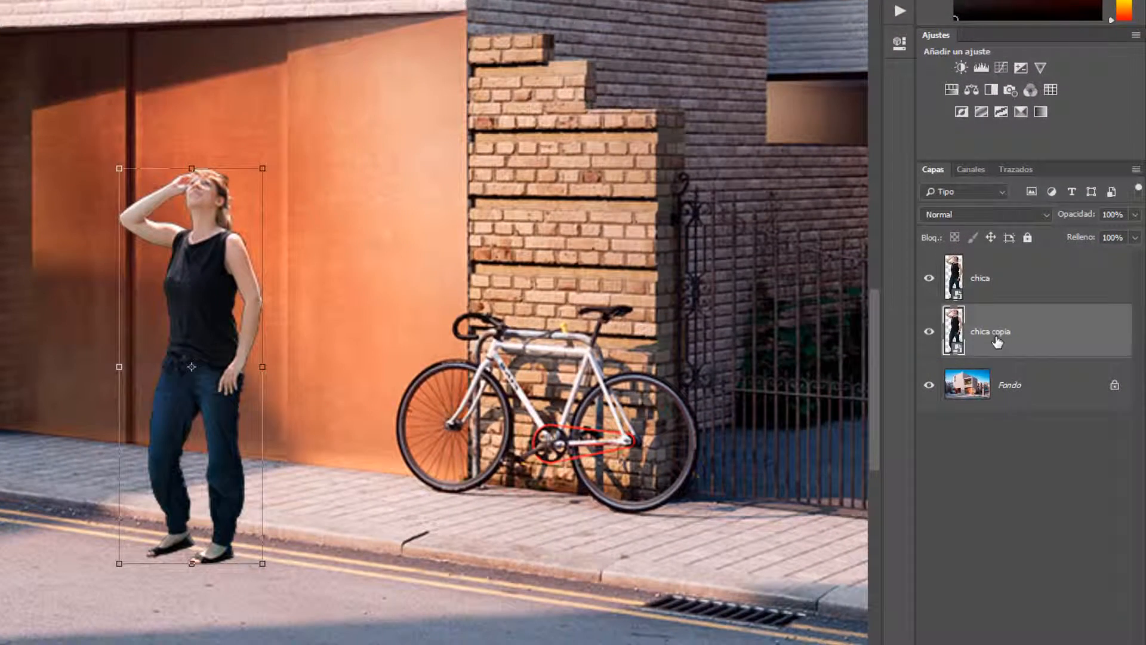
{"action": "double_click", "coordinate": [997, 336]}
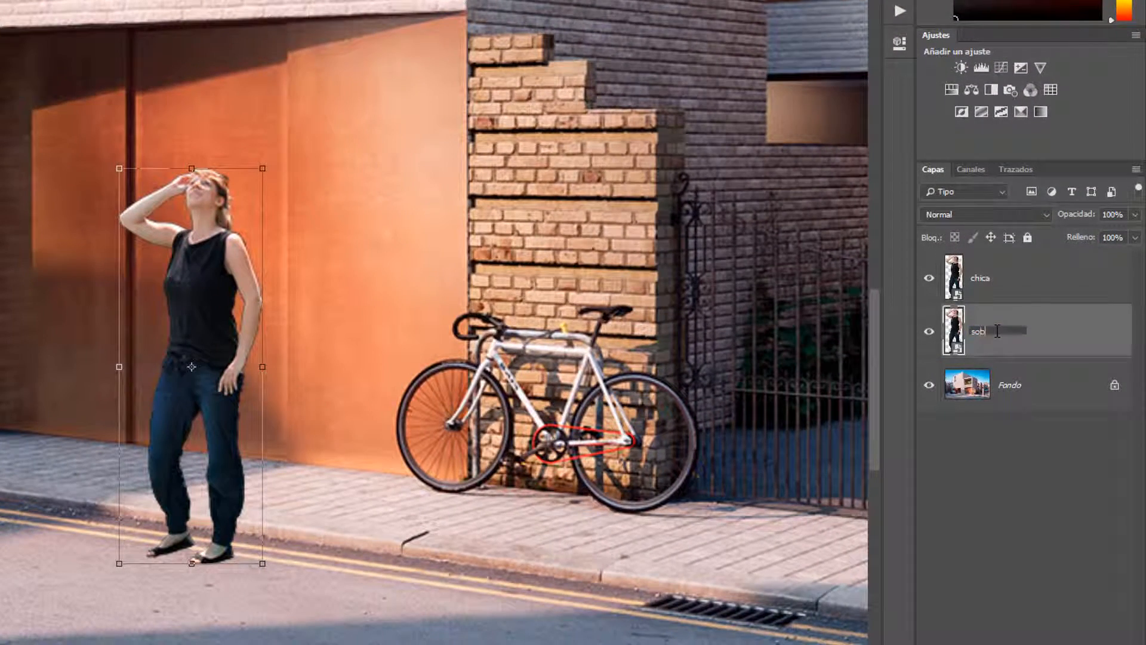
{"action": "type", "text": "sombra"}
{"action": "left_click", "coordinate": [985, 293]}
{"action": "left_click", "coordinate": [995, 353]}
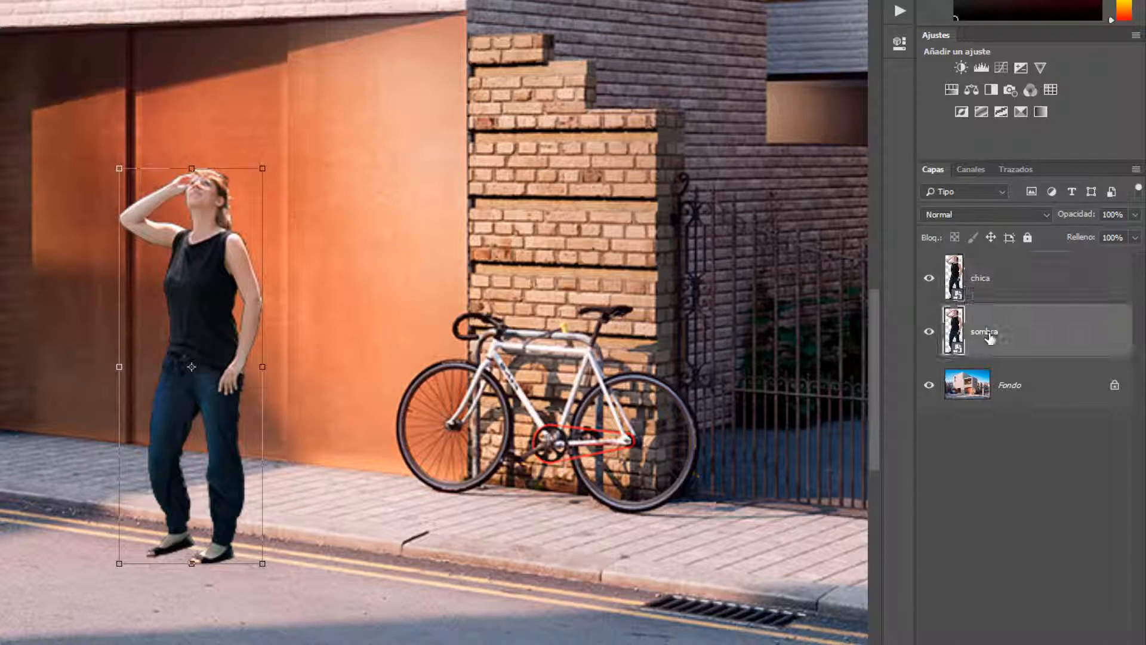
Shift the sombra copy sideways toward the bicycle so it stands beside the original woman.
{"action": "key", "text": "Right"}
{"action": "key", "text": "Right"}
{"action": "key", "text": "Right"}
{"action": "key", "text": "Right"}
{"action": "key", "text": "Right"}
{"action": "key", "text": "Right"}
{"action": "key", "text": "Right"}
{"action": "key", "text": "Right"}
{"action": "key", "text": "Right"}
{"action": "key", "text": "Right"}
{"action": "key", "text": "Right"}
{"action": "key", "text": "Right"}
{"action": "key", "text": "Right"}
{"action": "key", "text": "Right"}
{"action": "key", "text": "Right"}
{"action": "key", "text": "Right"}
{"action": "key", "text": "Right"}
{"action": "key", "text": "Right"}
{"action": "key", "text": "Right"}
{"action": "key", "text": "Right"}
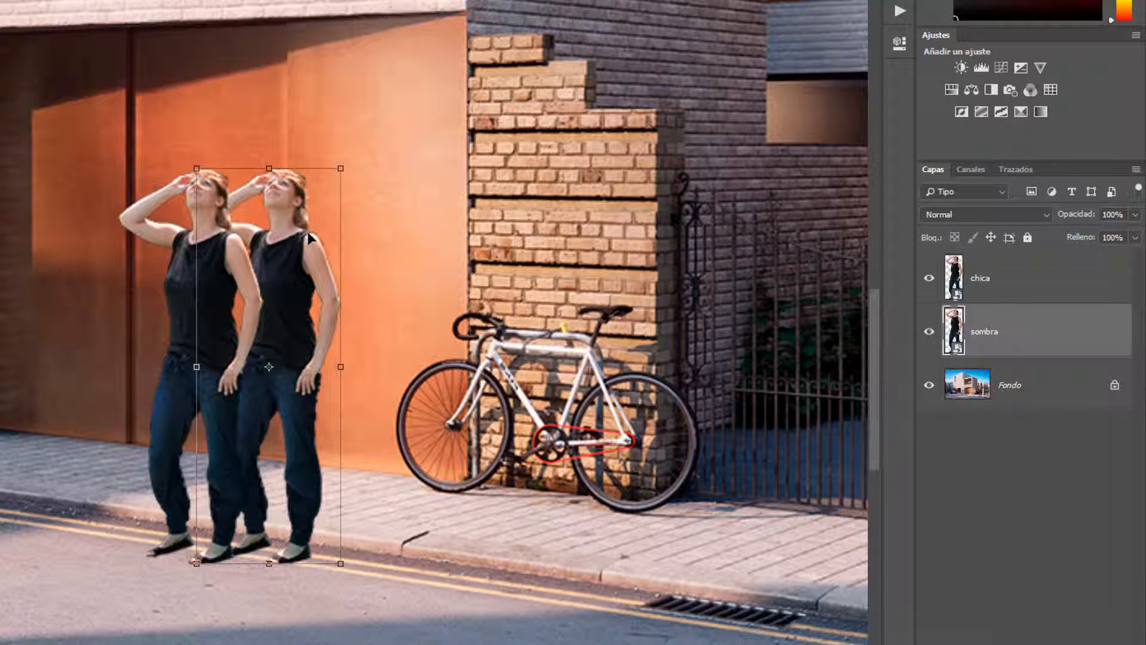
{"action": "left_click_drag", "start_coordinate": [307, 232], "coordinate": [317, 277]}
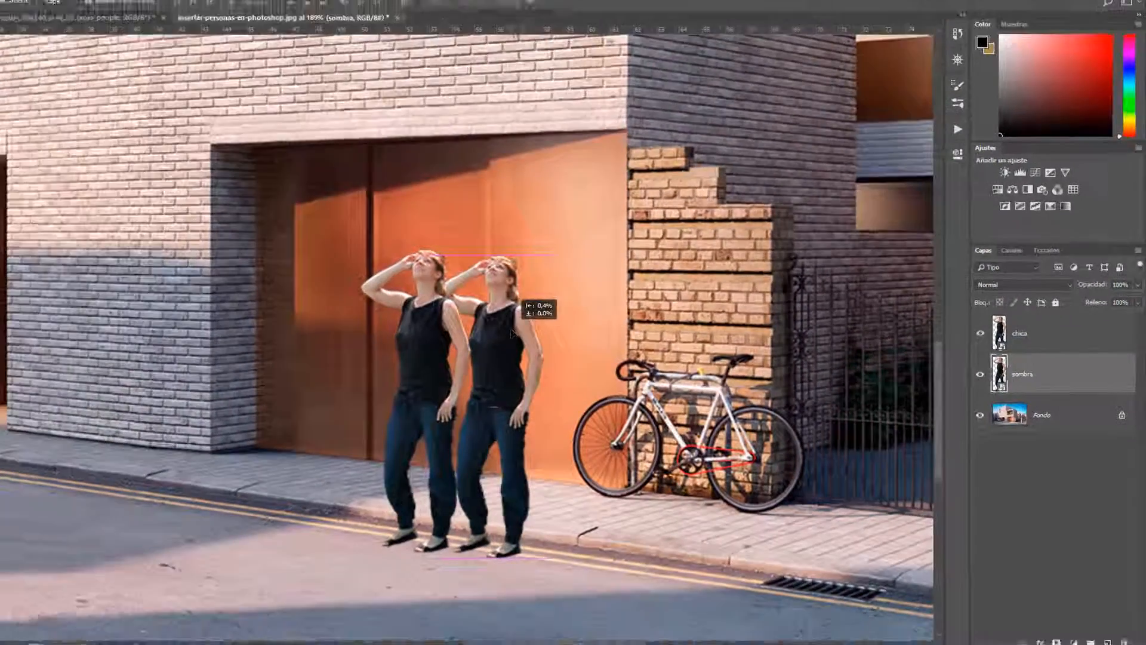
{"action": "left_click_drag", "start_coordinate": [511, 332], "coordinate": [511, 333]}
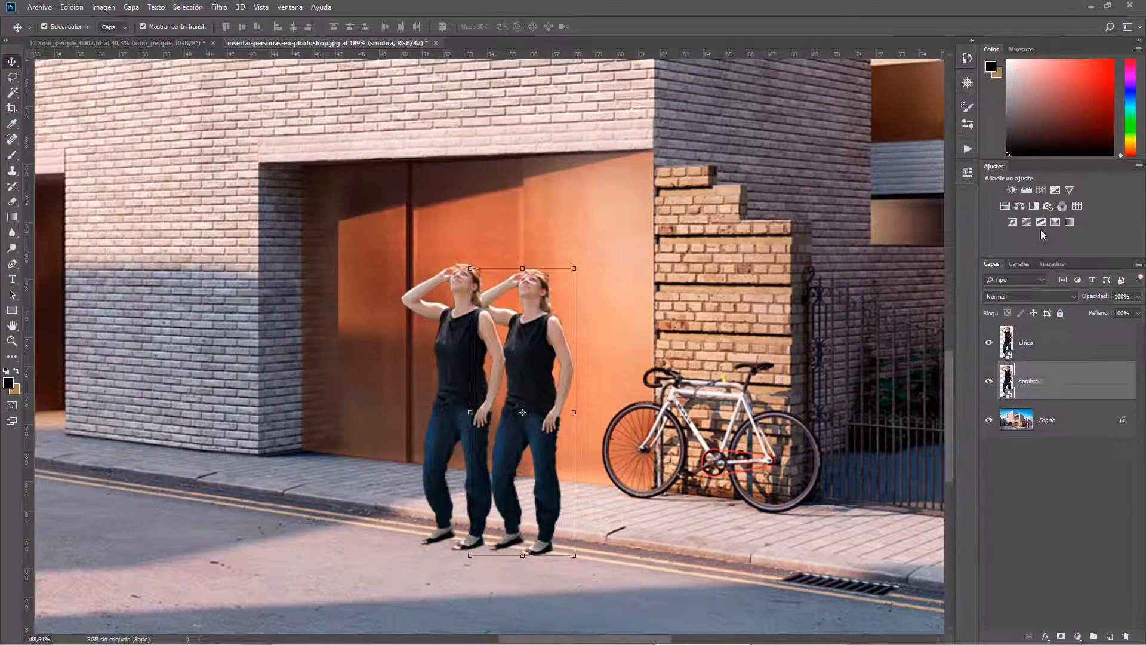
Add a Levels adjustment clipped to the sombra layer, lower its output white level to 27 and compare the result.
{"action": "left_click", "coordinate": [1026, 188]}
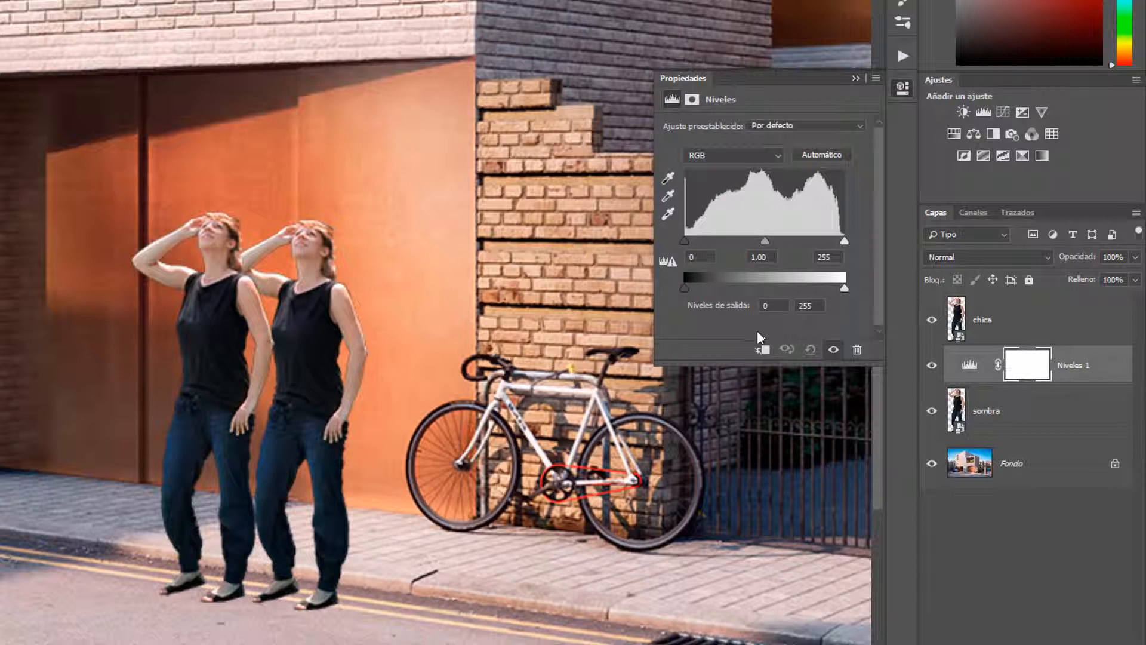
{"action": "left_click", "coordinate": [762, 350]}
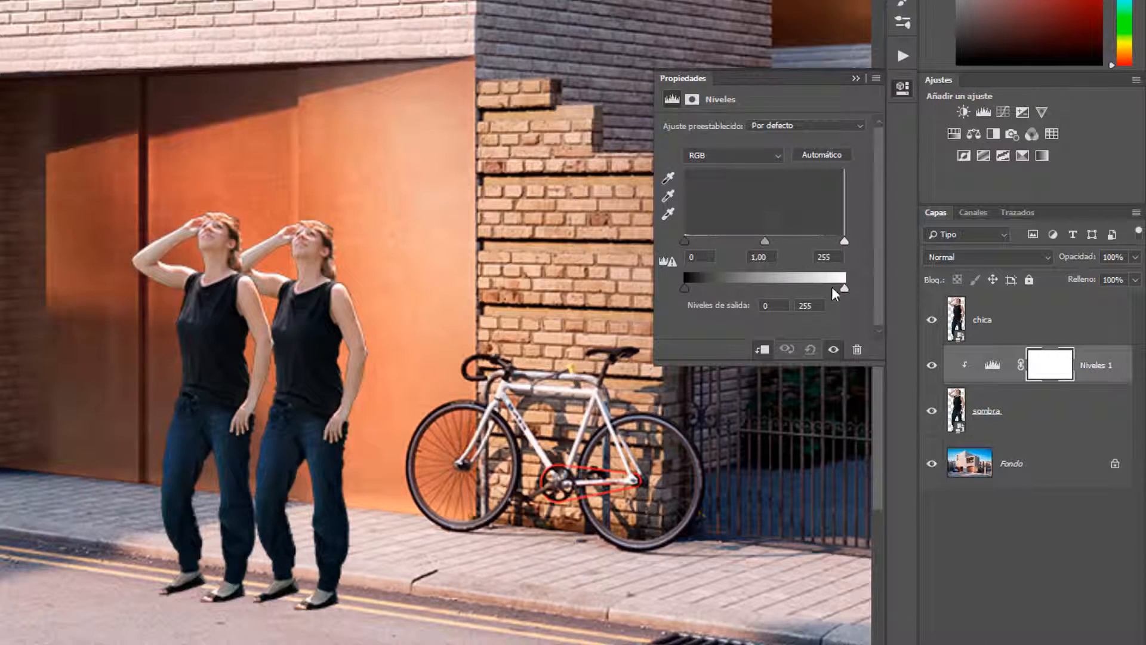
{"action": "left_click_drag", "start_coordinate": [844, 286], "coordinate": [702, 279]}
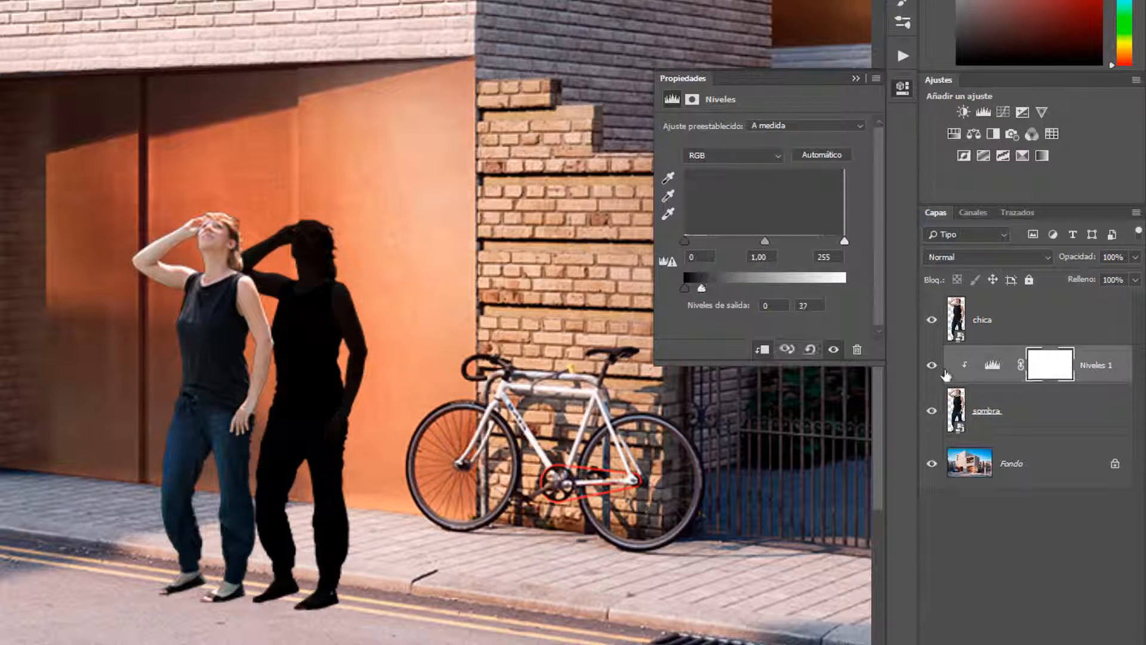
{"action": "left_click", "coordinate": [929, 365]}
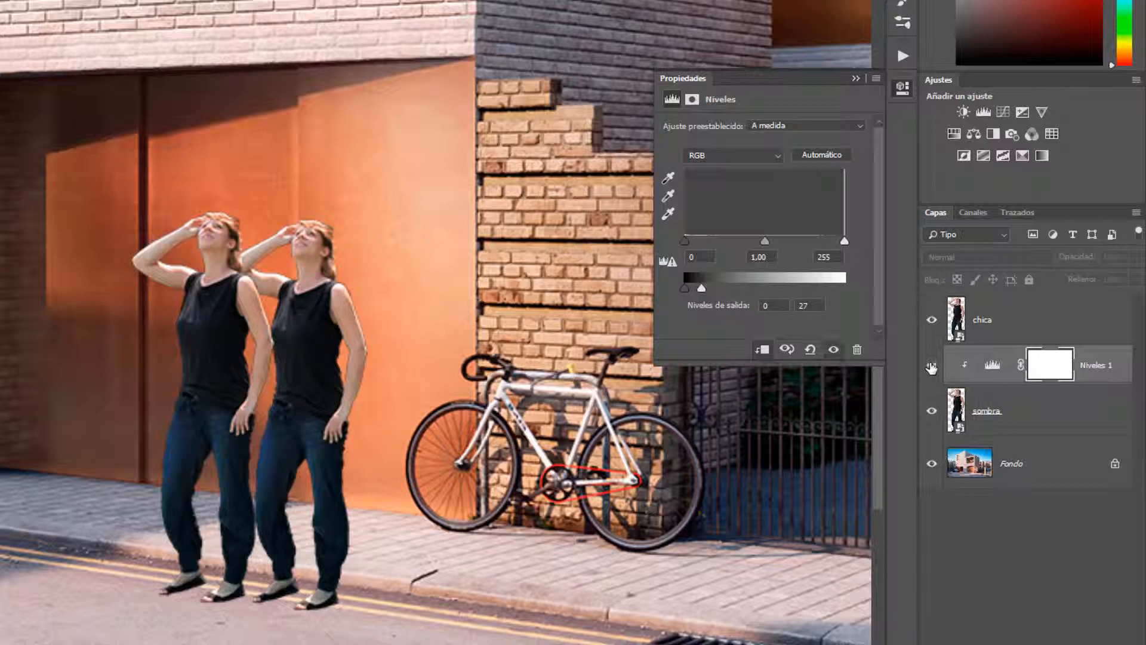
{"action": "left_click", "coordinate": [929, 365]}
Move the black silhouette back behind the woman and distort its upper edge down onto the pavement toward the bicycle.
{"action": "left_click", "coordinate": [940, 413]}
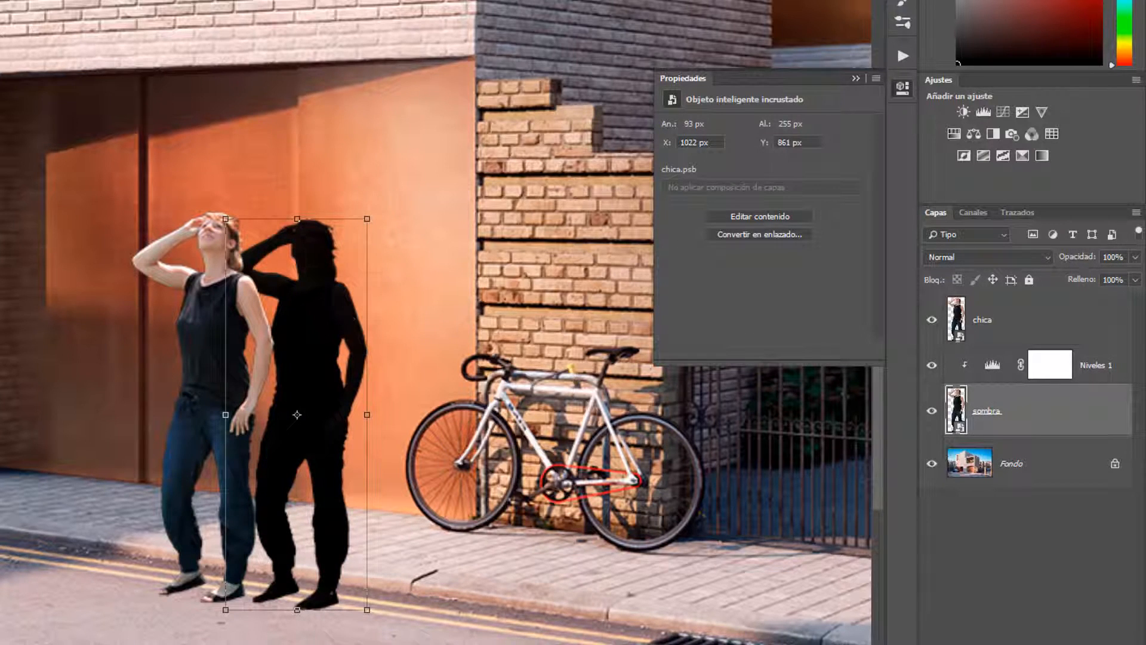
{"action": "left_click_drag", "start_coordinate": [318, 262], "coordinate": [243, 266]}
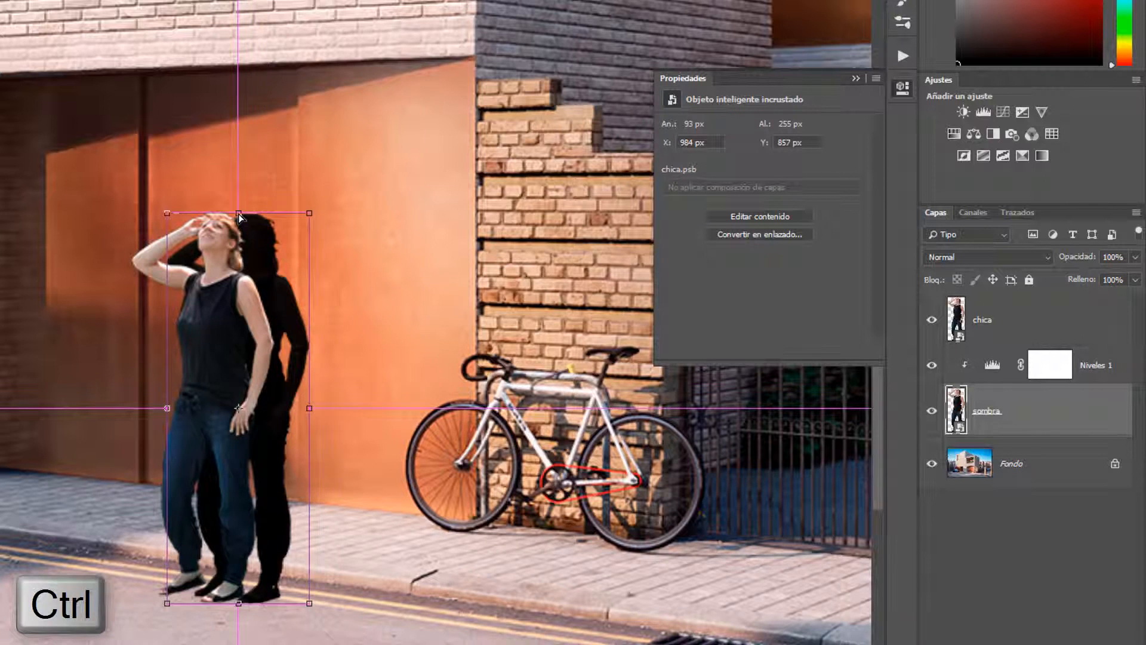
{"action": "left_click_drag", "start_coordinate": [239, 214], "coordinate": [385, 529]}
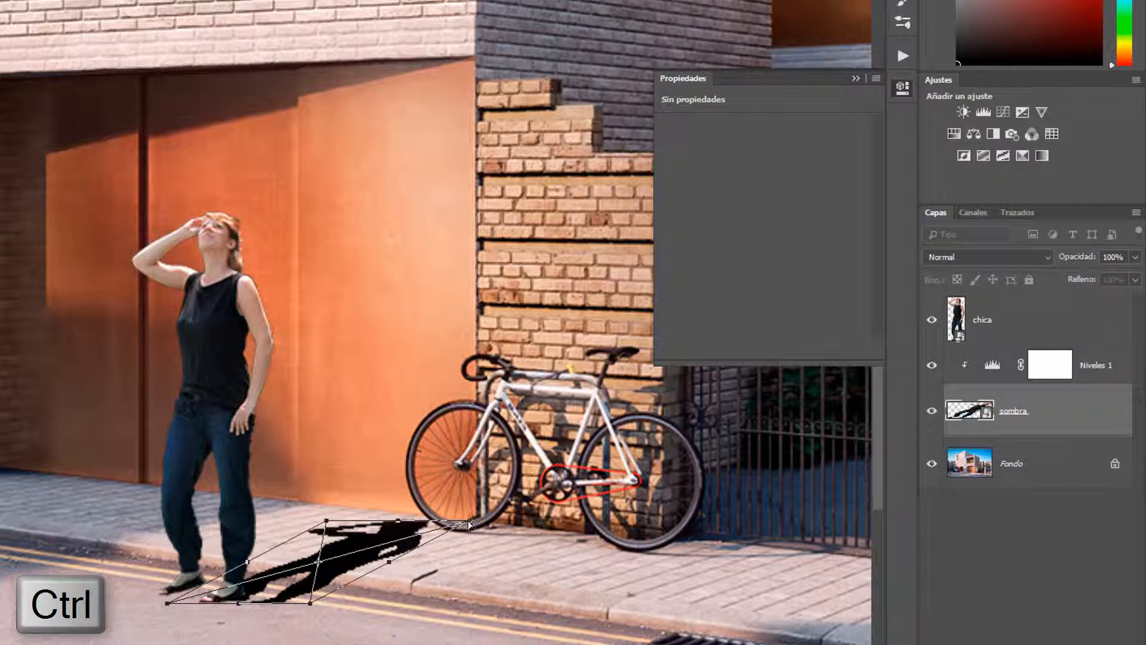
{"action": "left_click_drag", "start_coordinate": [468, 520], "coordinate": [477, 548]}
{"action": "left_click_drag", "start_coordinate": [401, 534], "coordinate": [436, 521]}
{"action": "scroll", "coordinate": [223, 604], "scroll_direction": "up", "scroll_amount": 2}
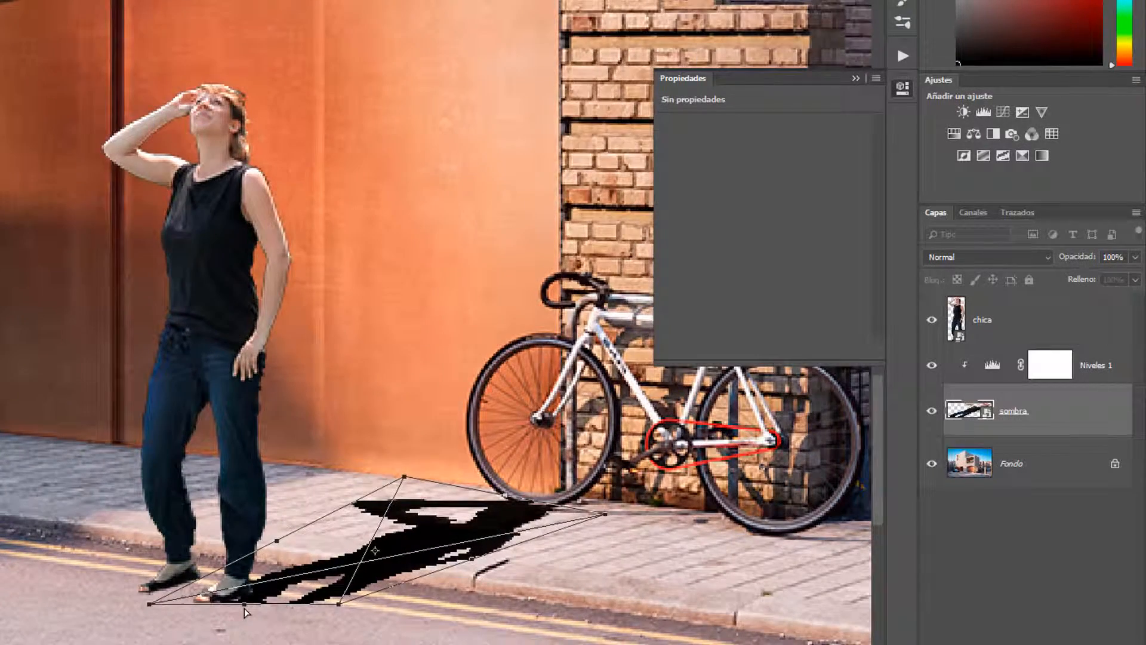
Skew the shadow's base to meet both of the woman's feet, adjust its far corner and apply the transform at about 221 × 51 px.
{"action": "left_click_drag", "start_coordinate": [238, 606], "coordinate": [160, 598]}
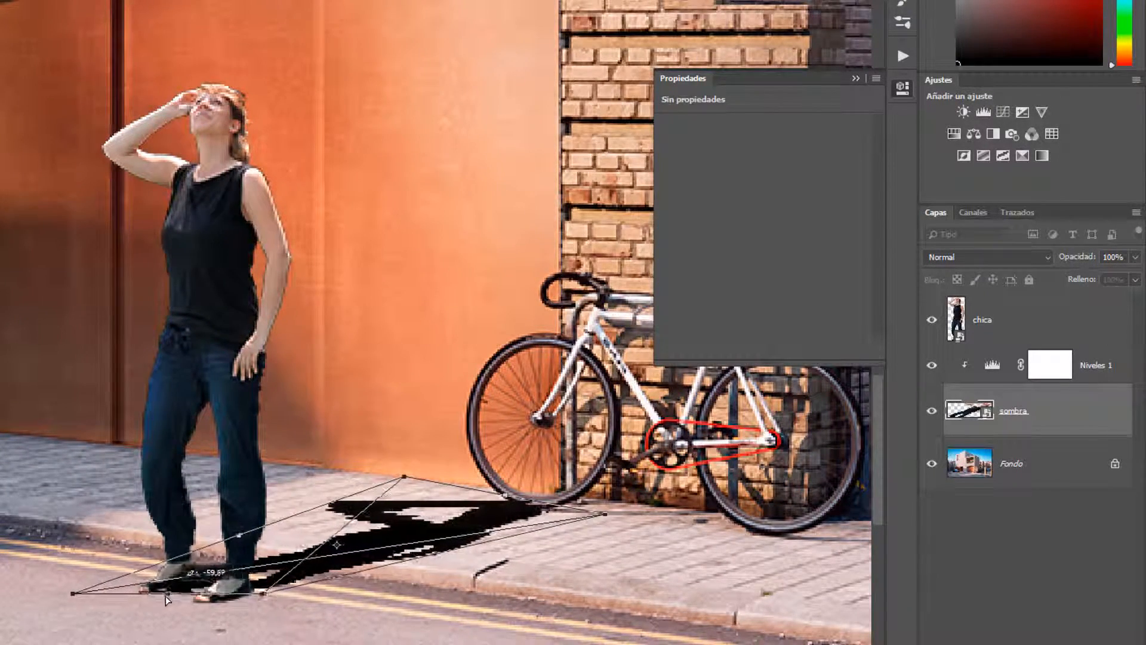
{"action": "left_click_drag", "start_coordinate": [405, 478], "coordinate": [418, 472]}
{"action": "scroll", "coordinate": [418, 472], "scroll_direction": "down", "scroll_amount": 2}
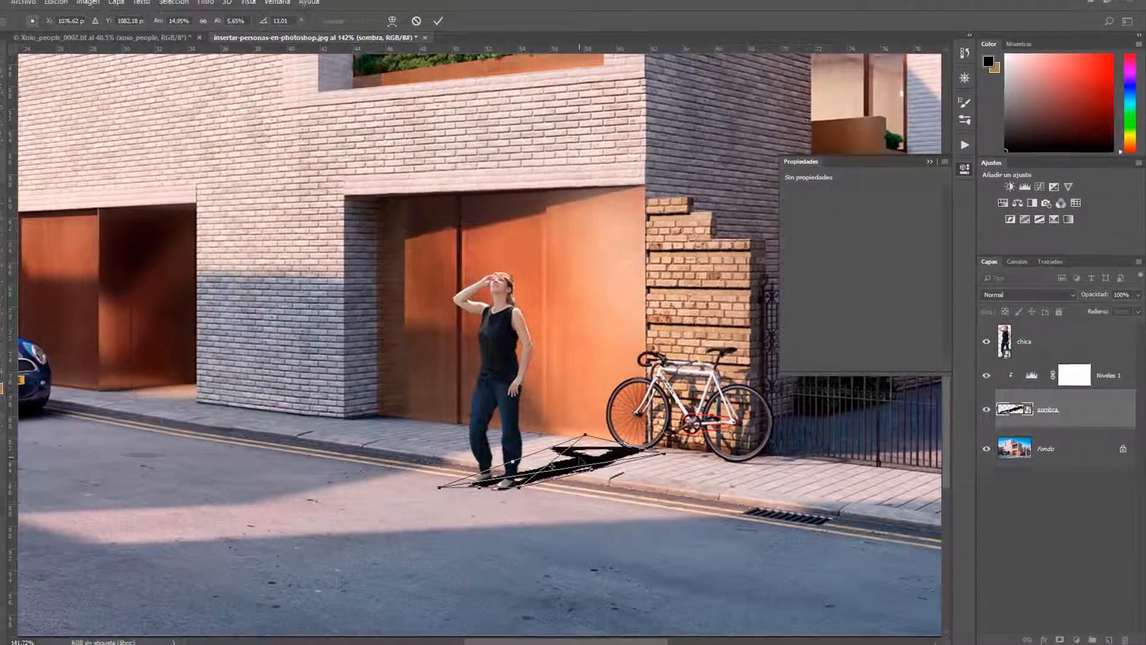
{"action": "key", "text": "Return"}
{"action": "scroll", "coordinate": [501, 484], "scroll_direction": "down", "scroll_amount": 4}
{"action": "scroll", "coordinate": [514, 491], "scroll_direction": "up", "scroll_amount": 7}
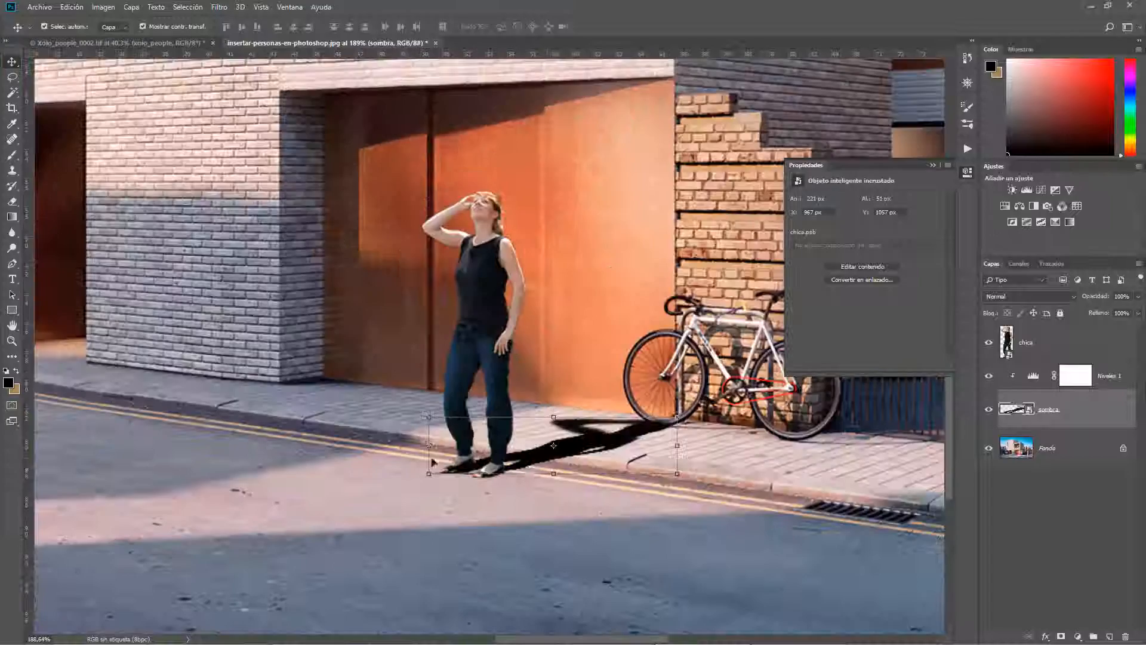
{"action": "scroll", "coordinate": [434, 461], "scroll_direction": "up", "scroll_amount": 3}
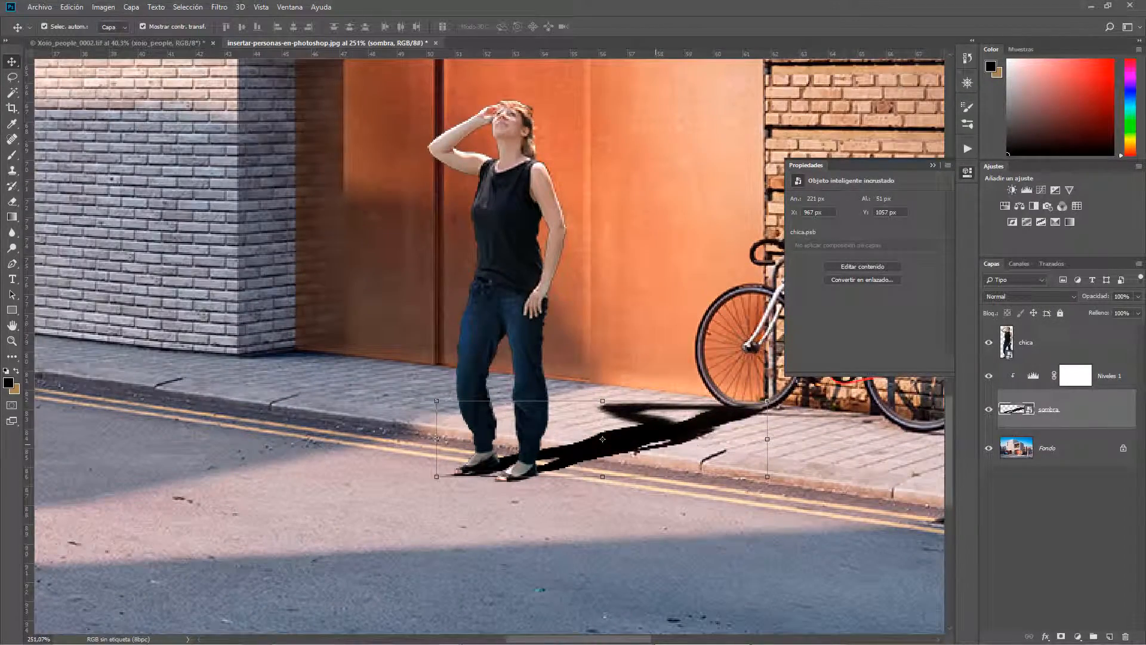
Delete the Levels adjustment clipped to the sombra layer and compare the image with the shadow hidden and shown.
{"action": "scroll", "coordinate": [336, 497], "scroll_direction": "down", "scroll_amount": 4}
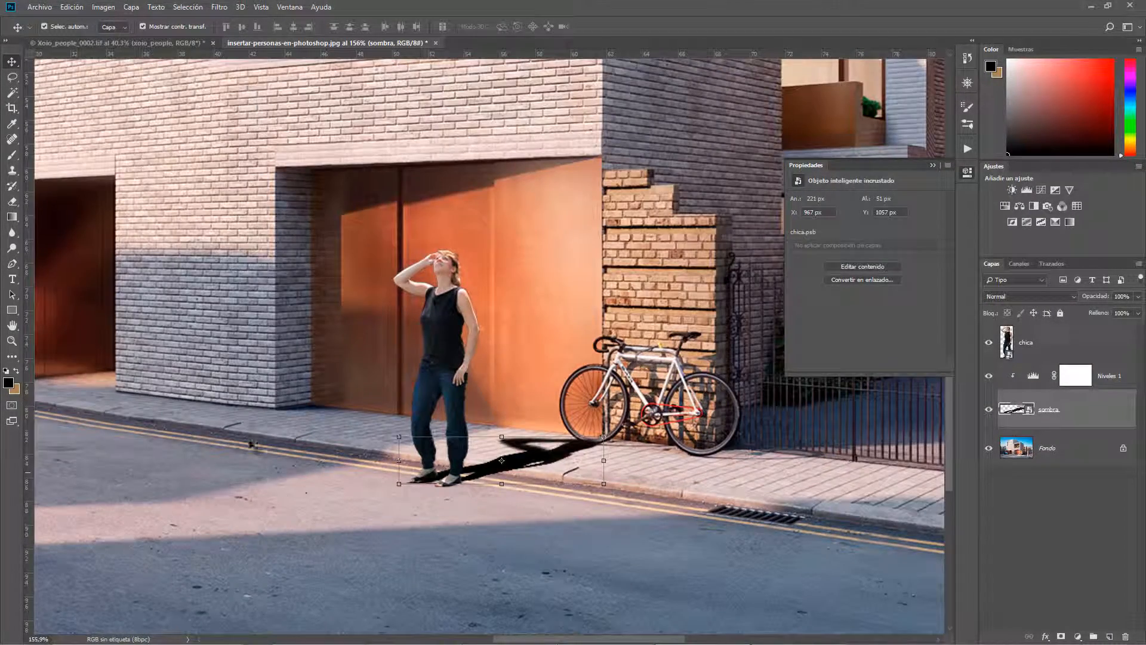
{"action": "scroll", "coordinate": [576, 526], "scroll_direction": "up", "scroll_amount": 4}
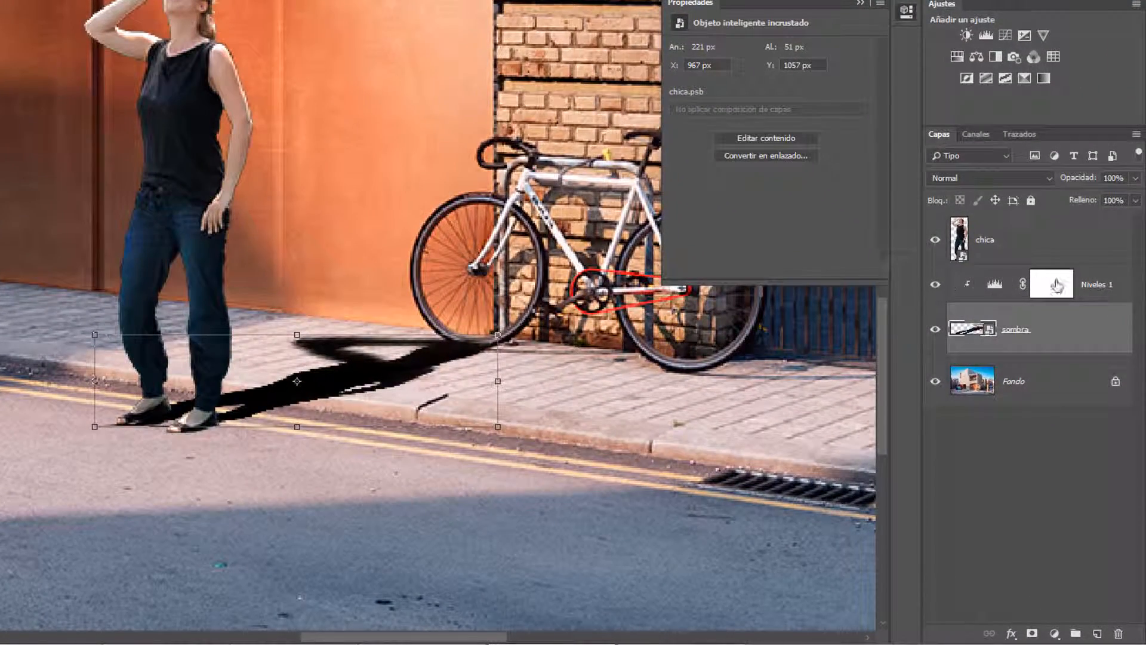
{"action": "left_click", "coordinate": [1074, 291]}
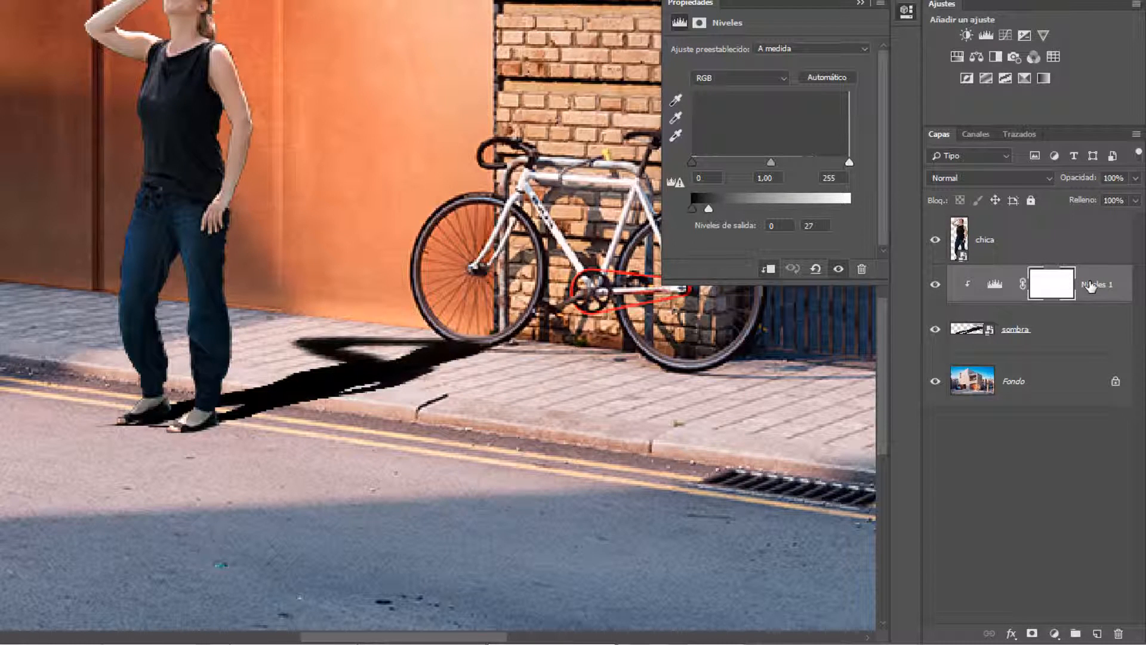
{"action": "left_click_drag", "start_coordinate": [1091, 287], "coordinate": [1120, 635]}
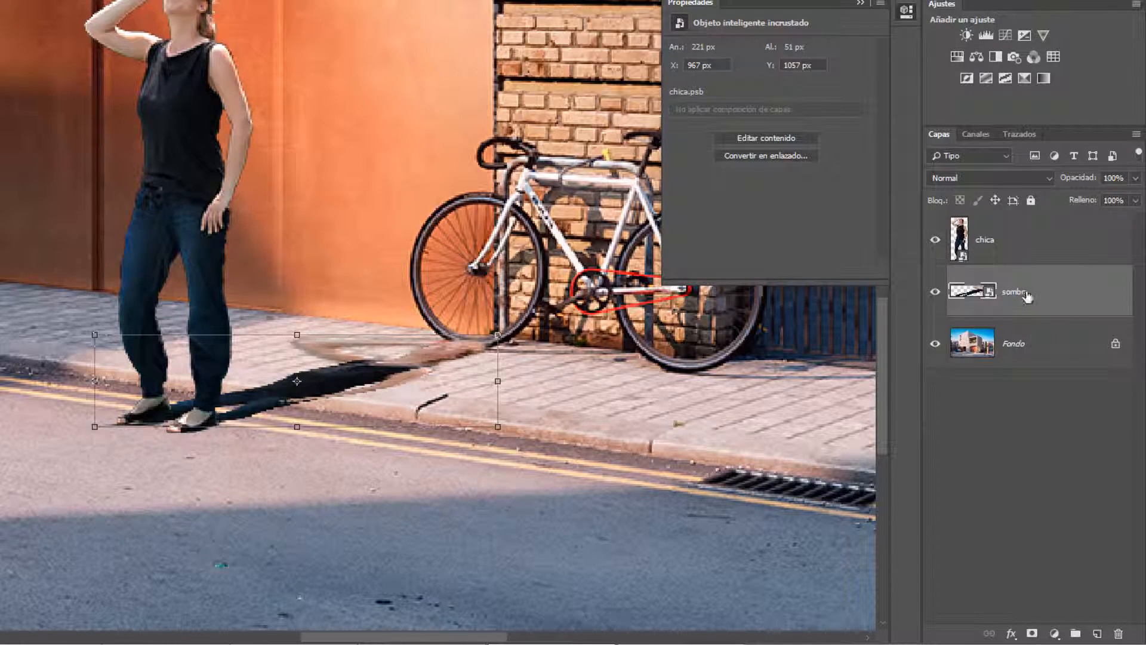
{"action": "left_click", "coordinate": [935, 292]}
{"action": "left_click", "coordinate": [934, 292]}
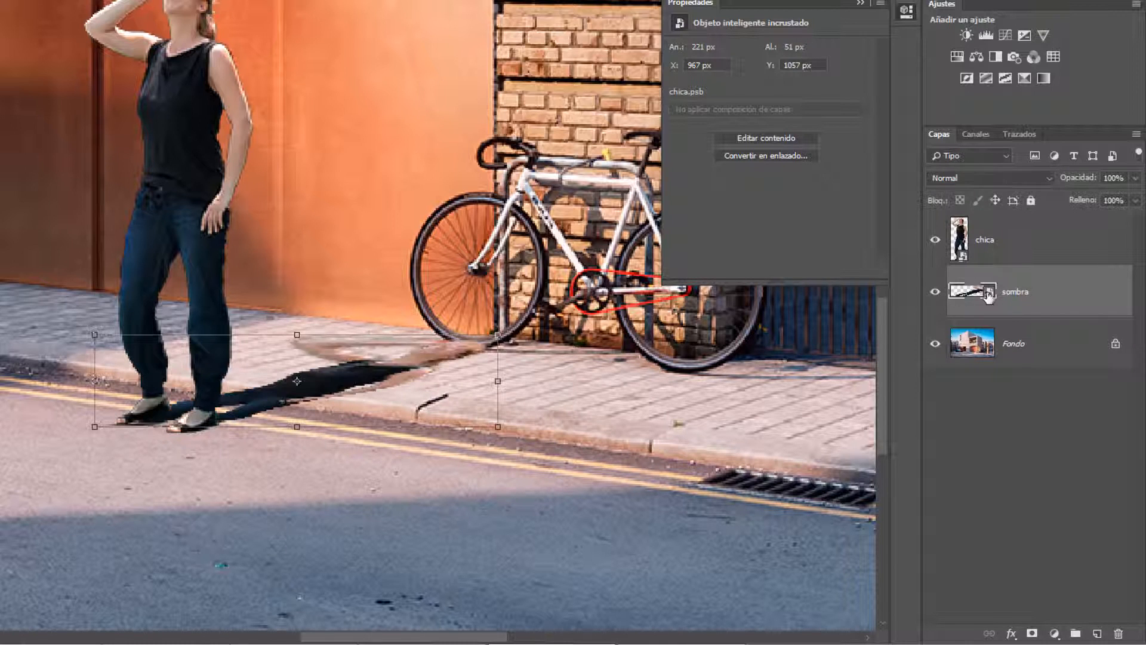
Add a Color Overlay to the sombra layer, sampling the road's shaded area and darkening the colour to 2c3543, at 99% opacity.
{"action": "left_click", "coordinate": [1011, 635]}
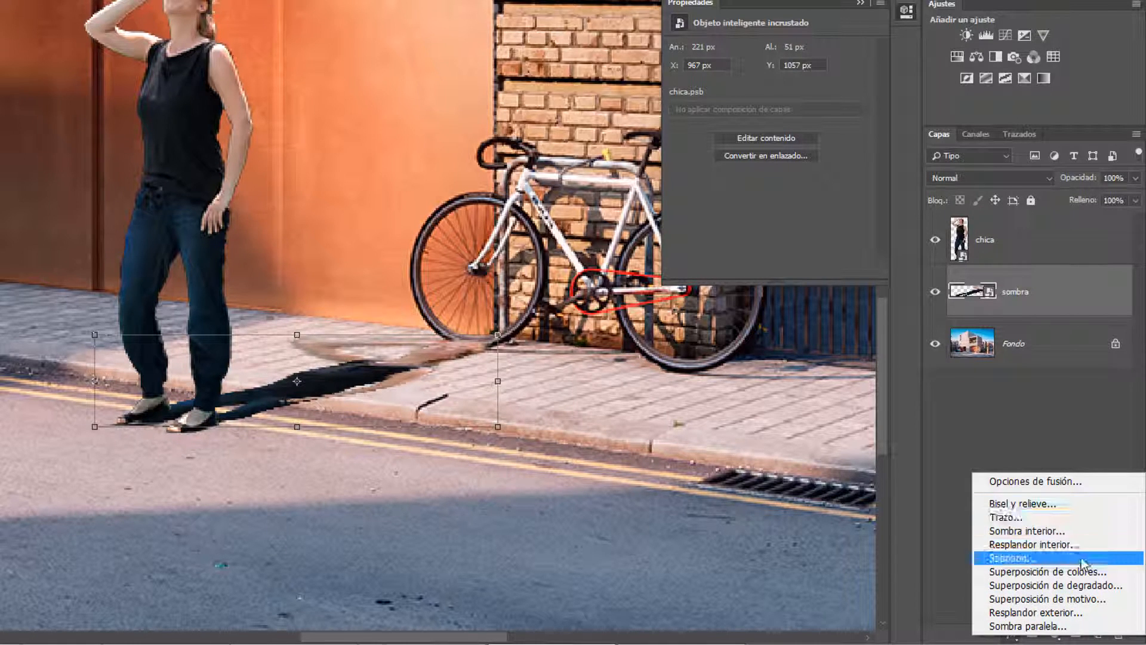
{"action": "left_click", "coordinate": [1077, 571]}
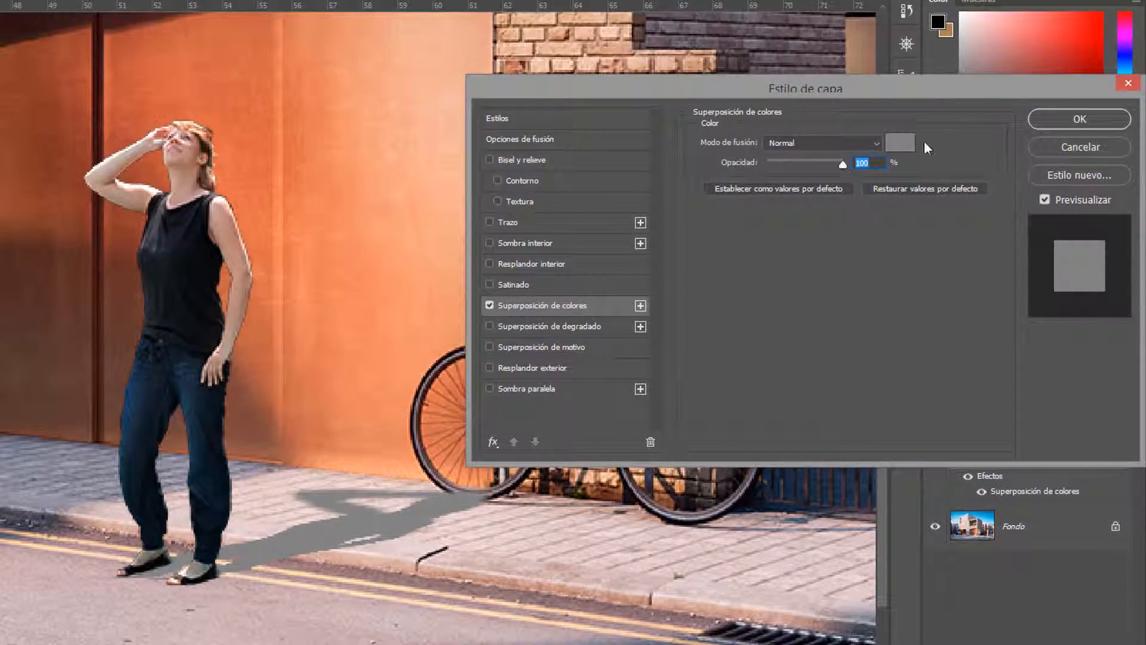
{"action": "left_click", "coordinate": [906, 53]}
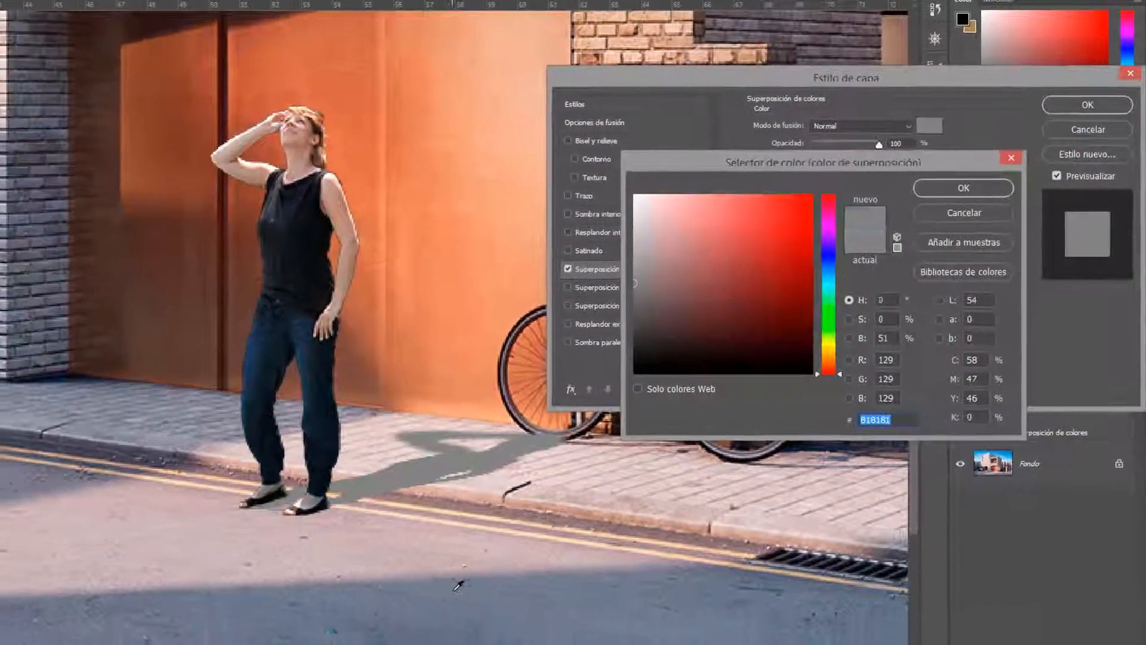
{"action": "mouse_move", "coordinate": [661, 591]}
{"action": "left_mouse_down"}
{"action": "mouse_move", "coordinate": [746, 591]}
{"action": "mouse_move", "coordinate": [755, 612]}
{"action": "mouse_move", "coordinate": [763, 604]}
{"action": "mouse_move", "coordinate": [758, 618]}
{"action": "left_mouse_up"}
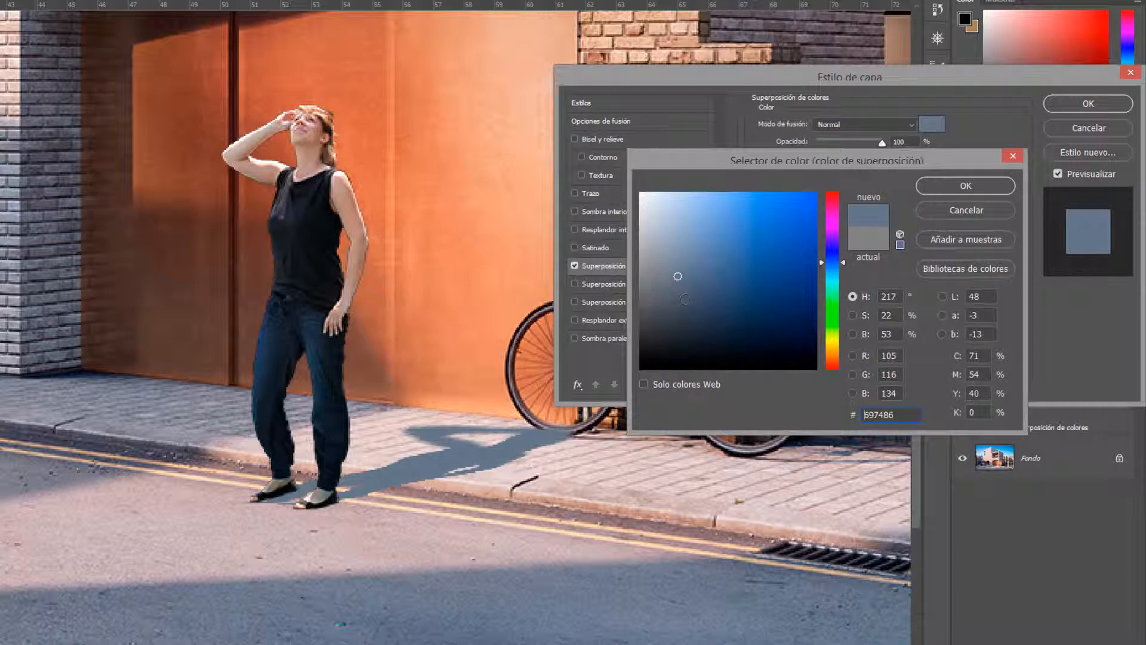
{"action": "mouse_move", "coordinate": [692, 302]}
{"action": "left_mouse_down"}
{"action": "mouse_move", "coordinate": [686, 320]}
{"action": "mouse_move", "coordinate": [700, 323]}
{"action": "left_mouse_up"}
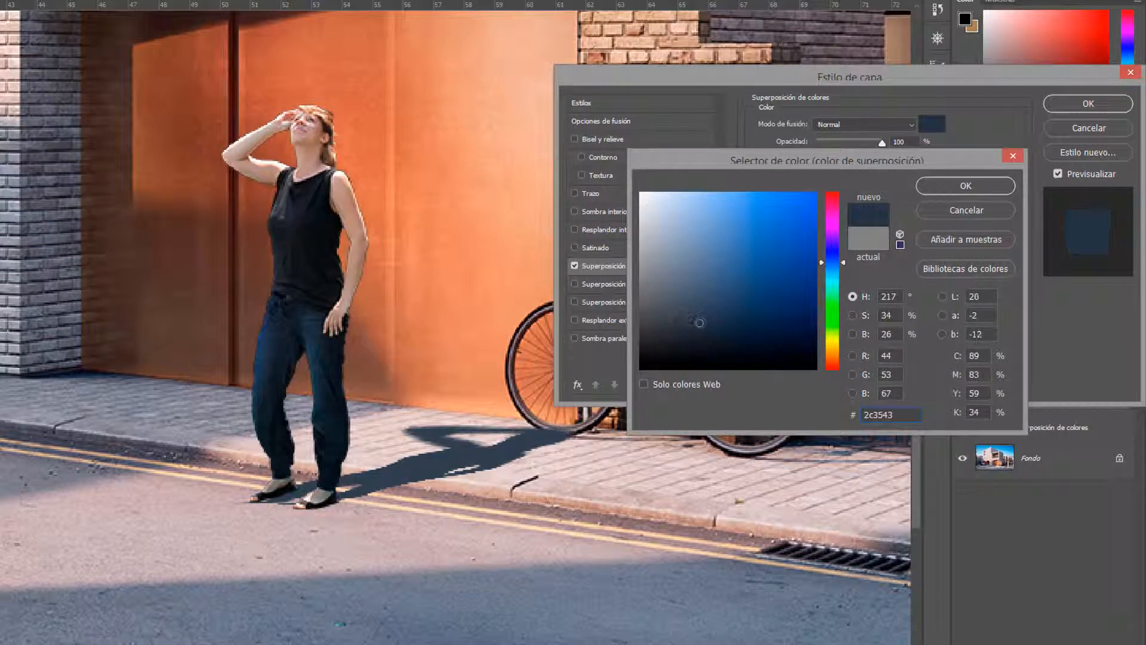
{"action": "left_click", "coordinate": [962, 187]}
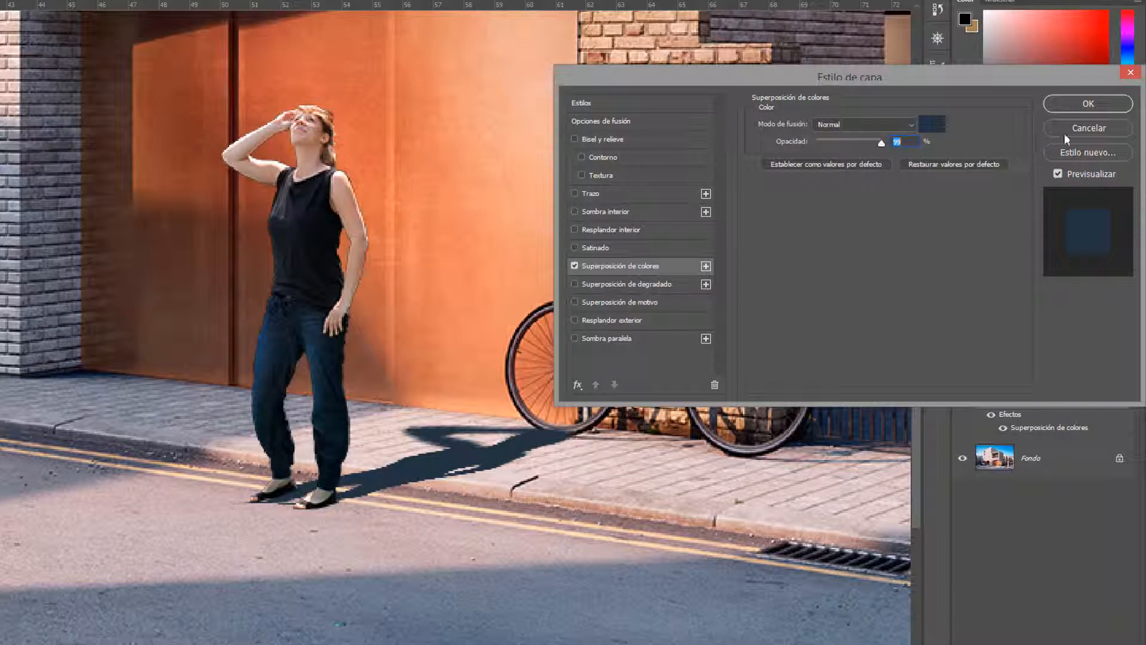
{"action": "left_click", "coordinate": [1079, 103]}
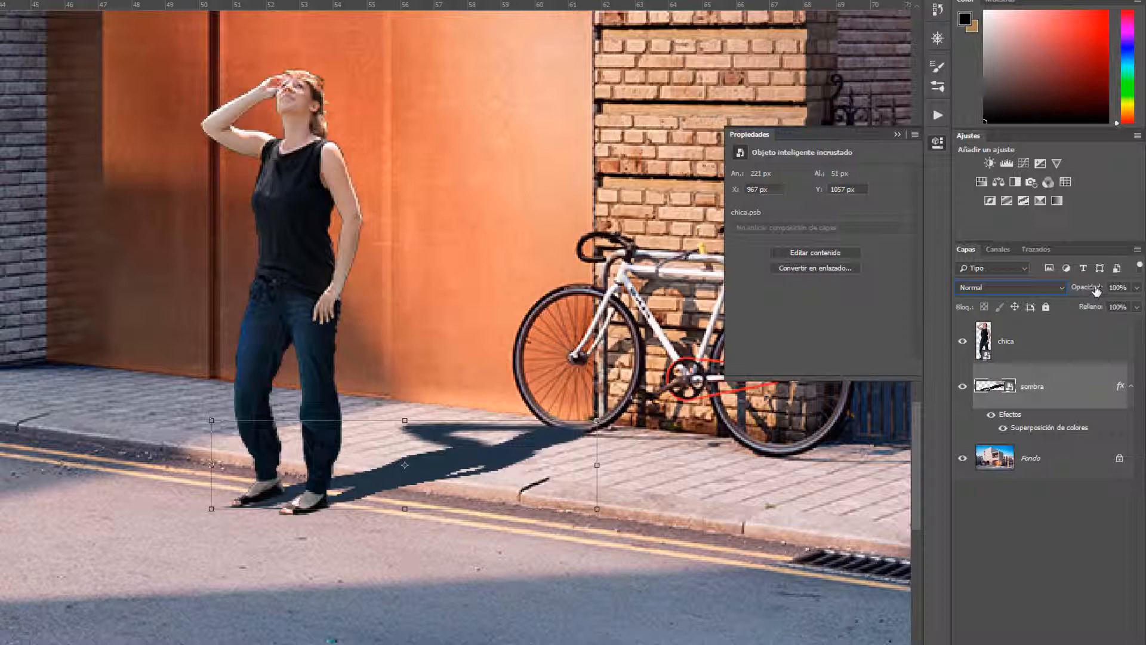
Reduce the sombra layer's opacity to 81%.
{"action": "left_click_drag", "start_coordinate": [1097, 291], "coordinate": [1093, 291]}
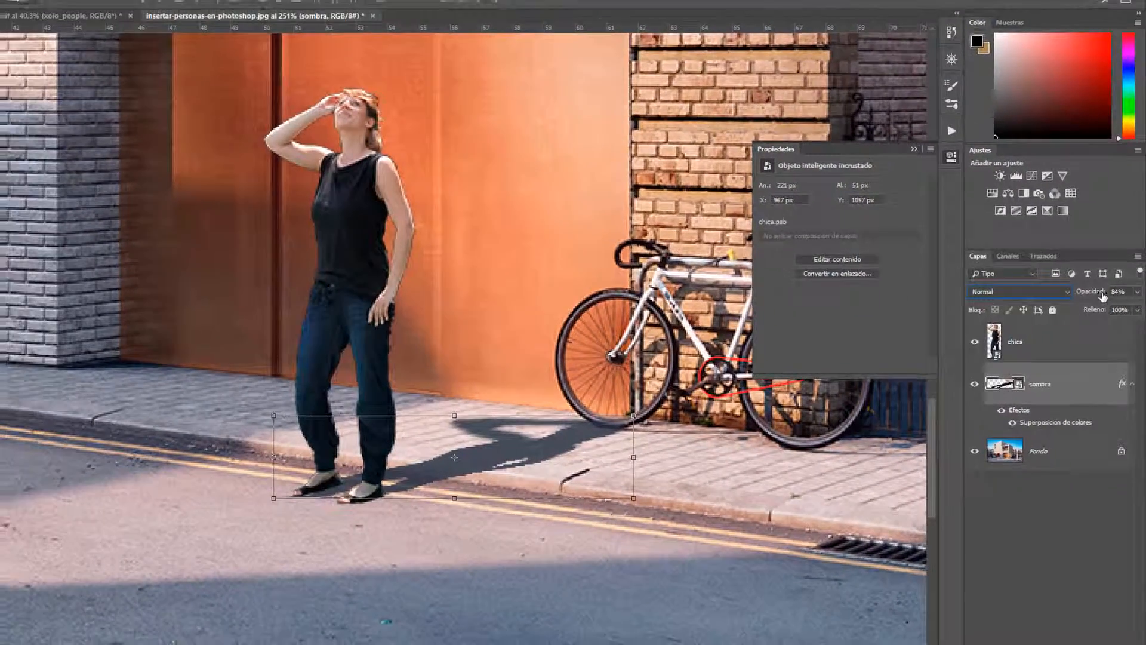
{"action": "key", "text": "8"}
{"action": "key", "text": "1"}
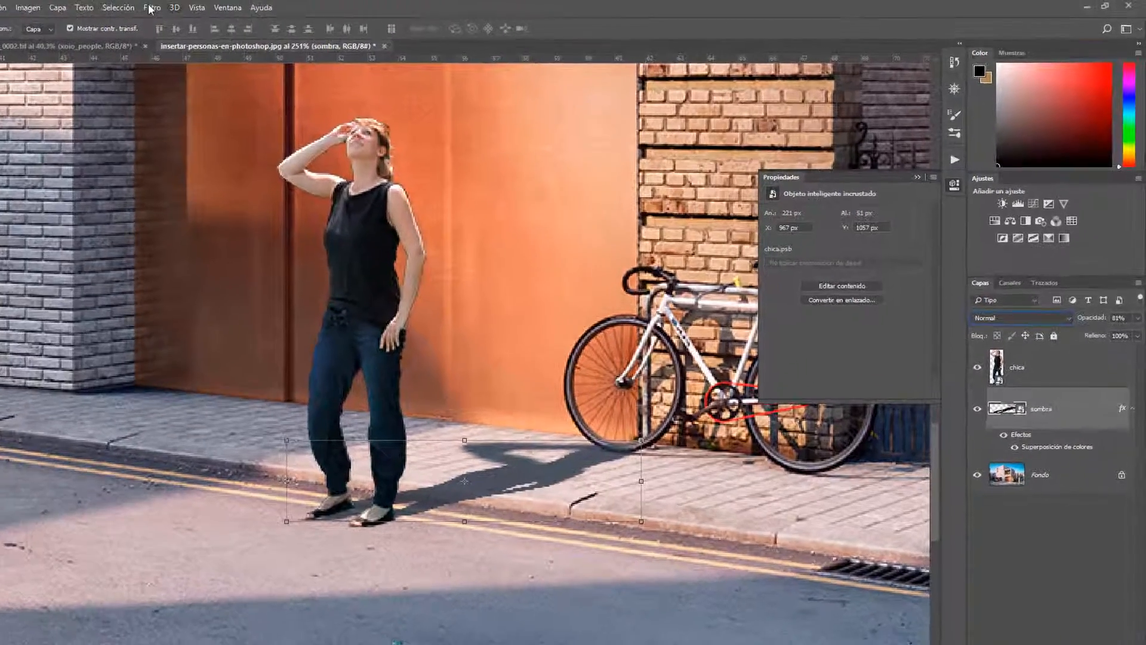
Soften the sombra layer with a Gaussian Blur of 1.0 pixel radius.
{"action": "left_click", "coordinate": [219, 7]}
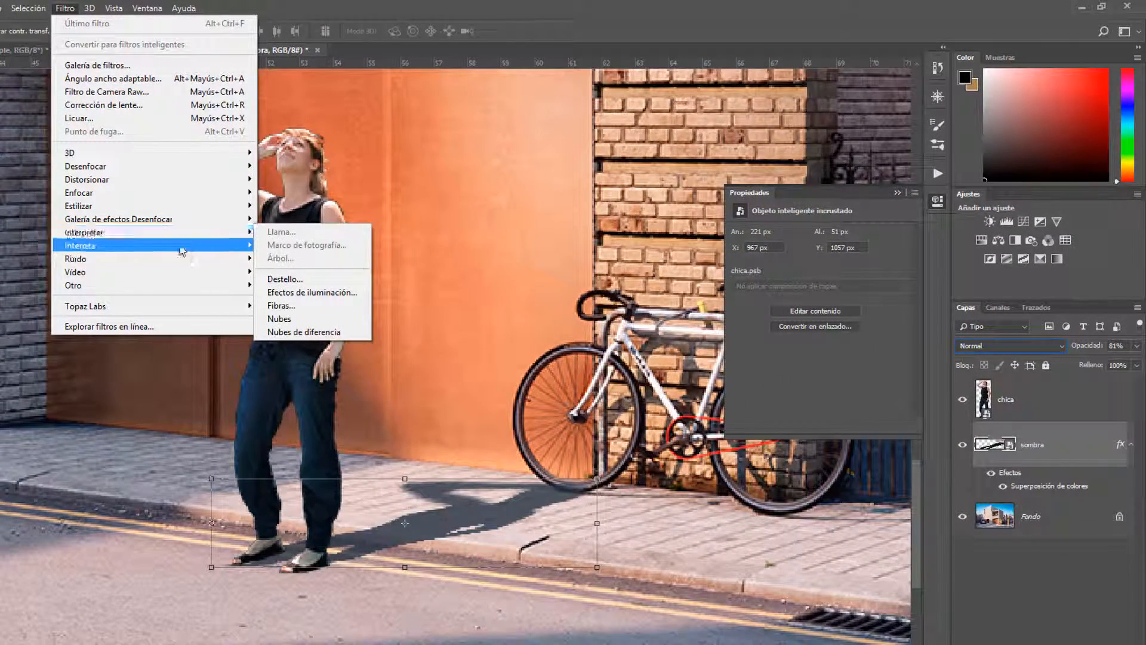
{"action": "mouse_move", "coordinate": [179, 168]}
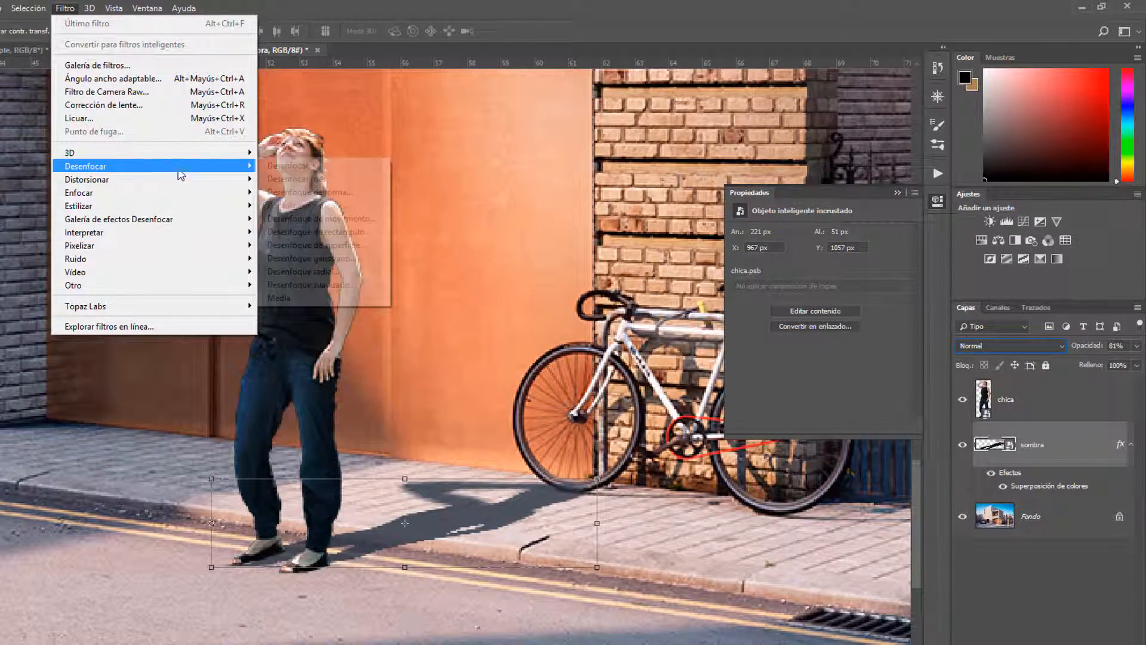
{"action": "left_click", "coordinate": [347, 260]}
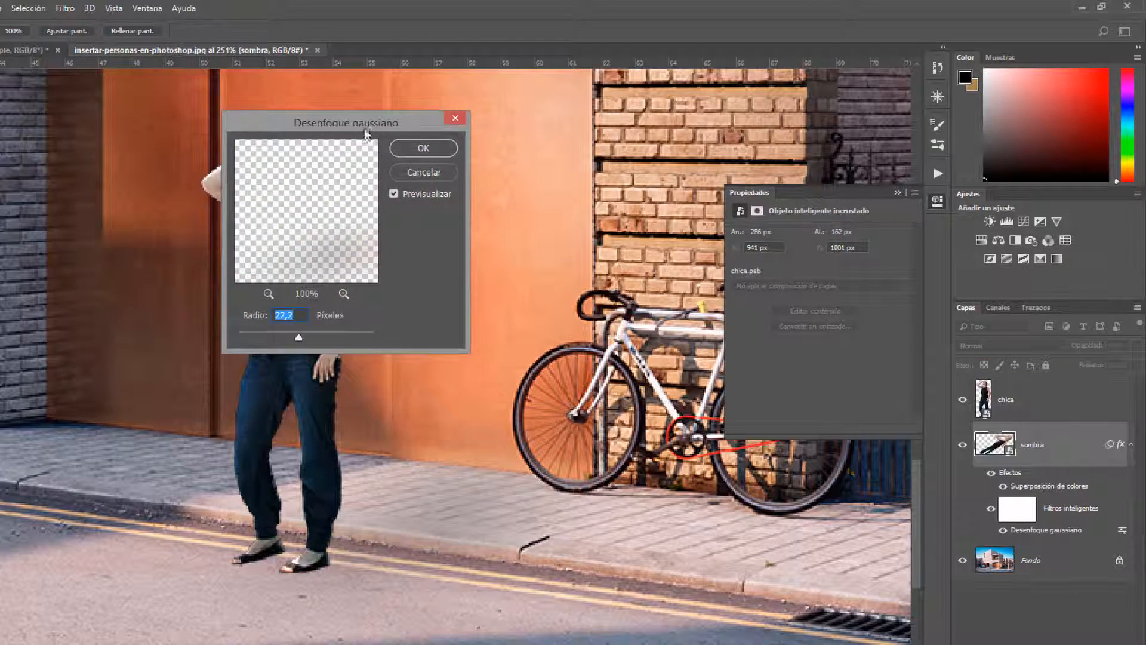
{"action": "left_click_drag", "start_coordinate": [346, 115], "coordinate": [540, 104]}
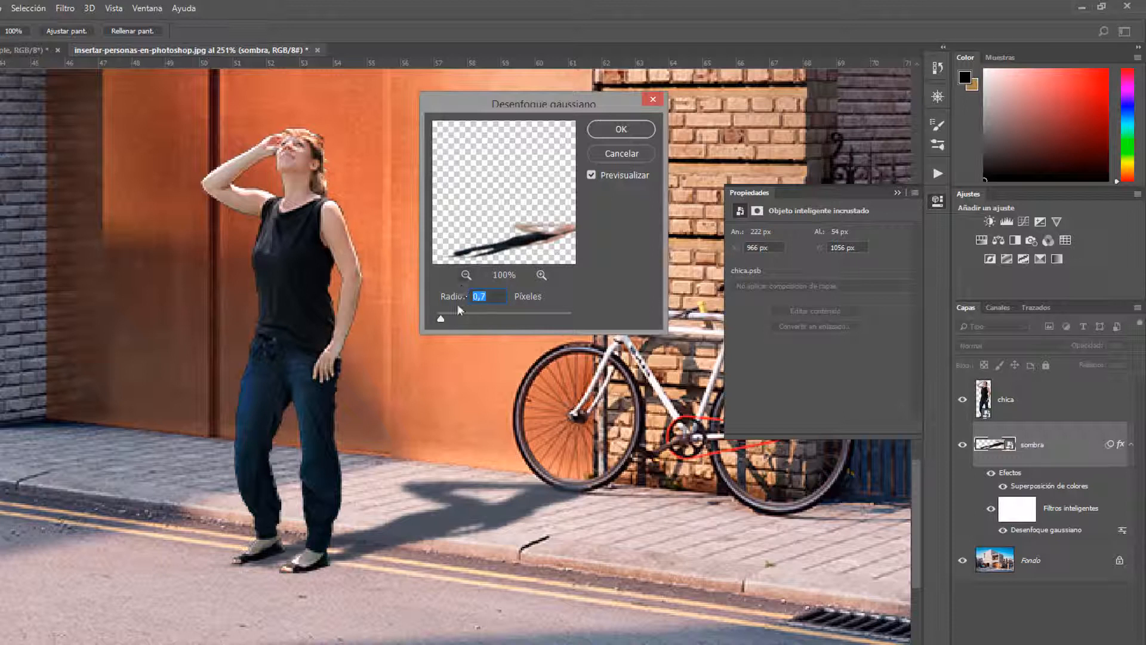
{"action": "left_click_drag", "start_coordinate": [440, 317], "coordinate": [450, 316]}
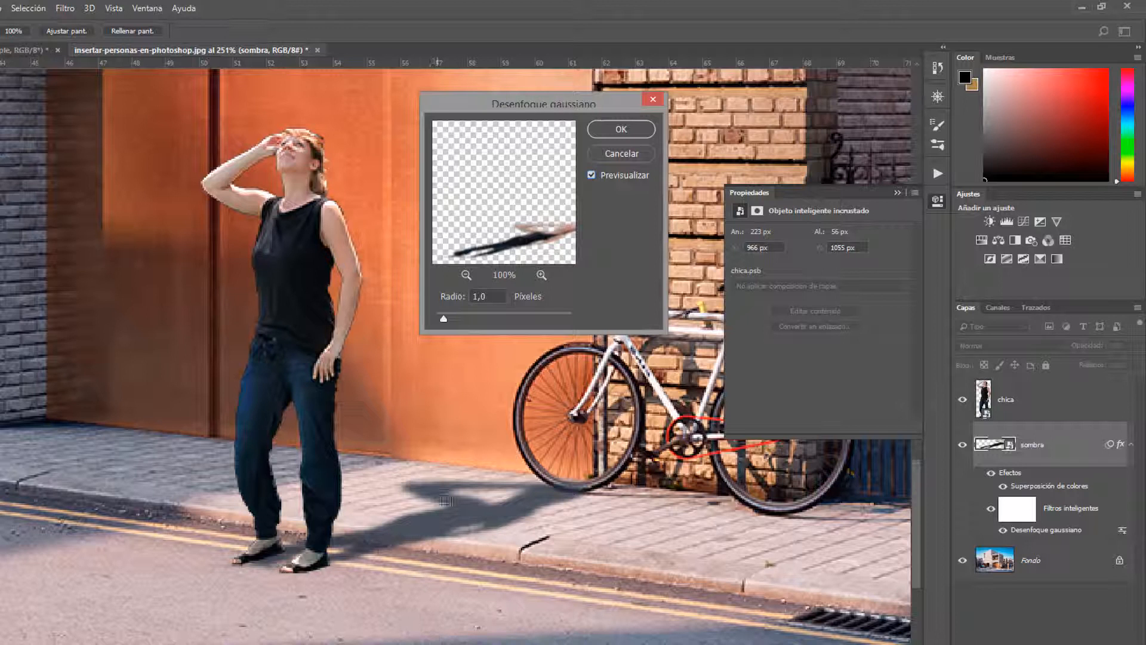
{"action": "left_click", "coordinate": [607, 126]}
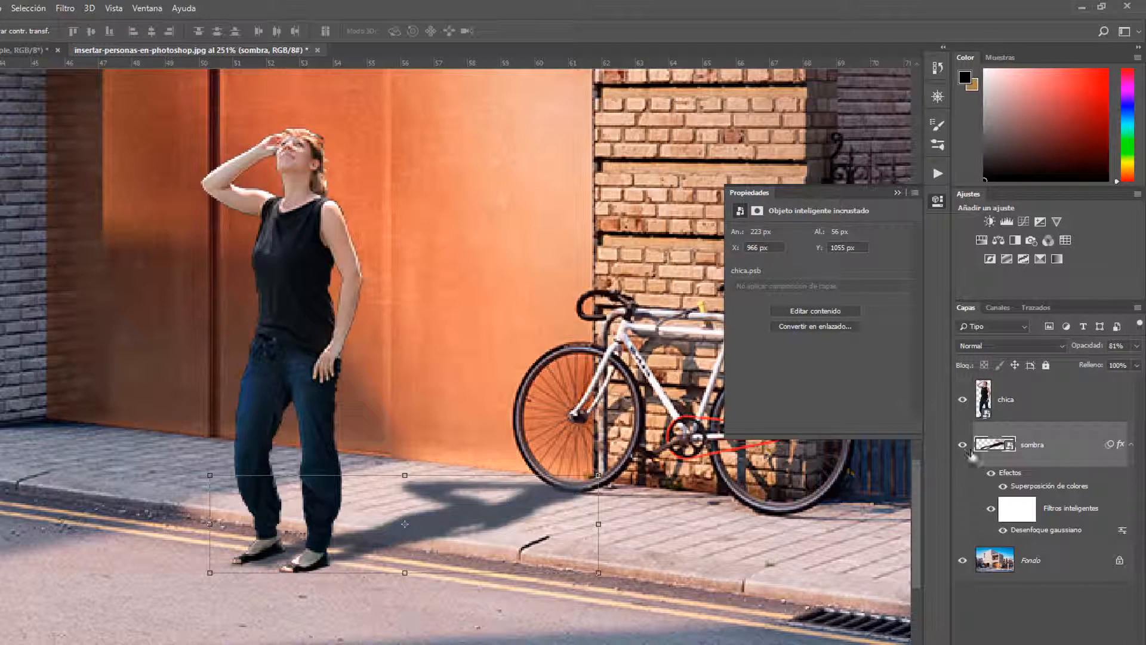
Lower the blurred shadow layer's opacity to 73% and check it against the whole scene.
{"action": "left_click_drag", "start_coordinate": [1098, 347], "coordinate": [1093, 348]}
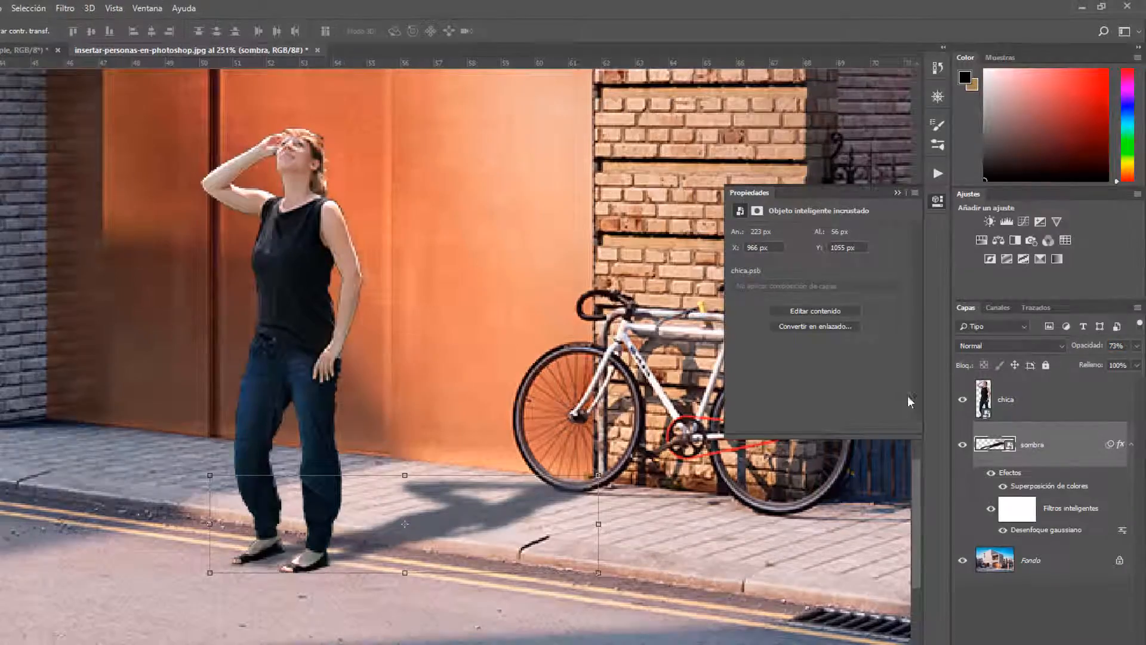
{"action": "scroll", "coordinate": [411, 487], "scroll_direction": "down", "scroll_amount": 5}
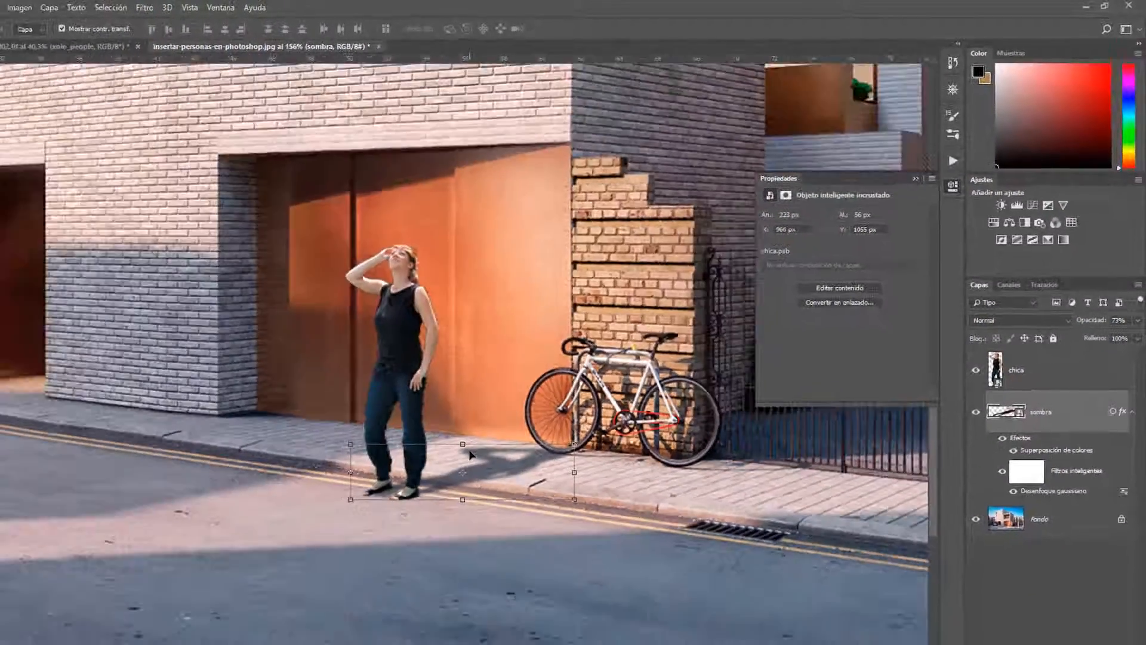
{"action": "scroll", "coordinate": [471, 454], "scroll_direction": "down", "scroll_amount": 6}
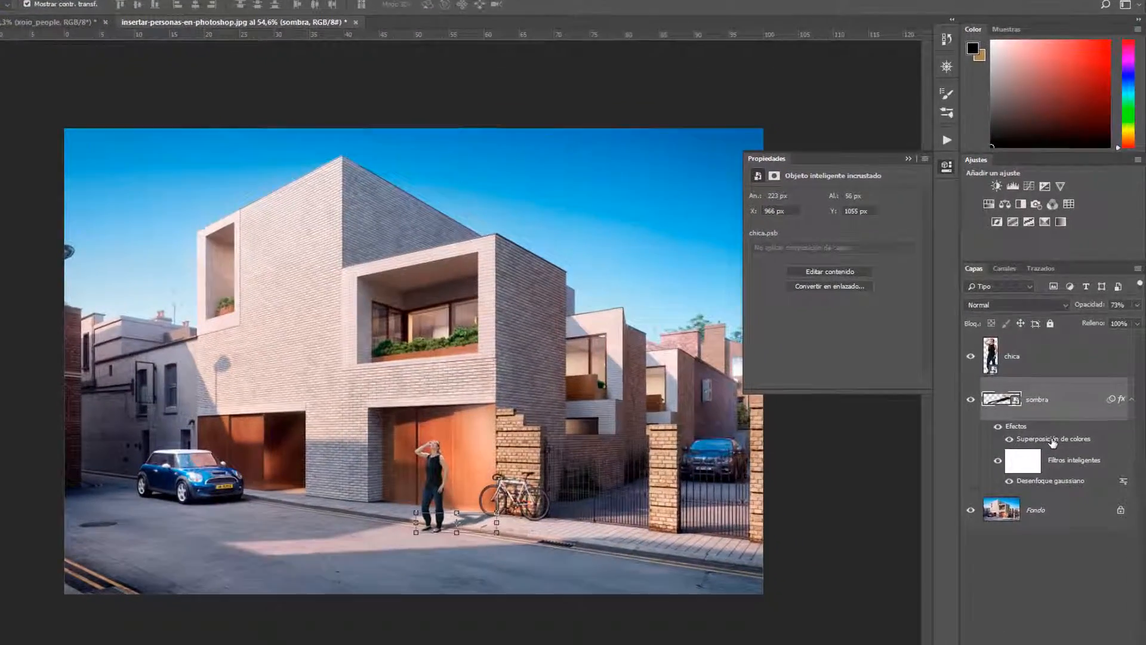
Lighten the shadow's Color Overlay to the greyish blue 47566d and apply the layer style.
{"action": "double_click", "coordinate": [1053, 443]}
{"action": "left_click", "coordinate": [941, 149]}
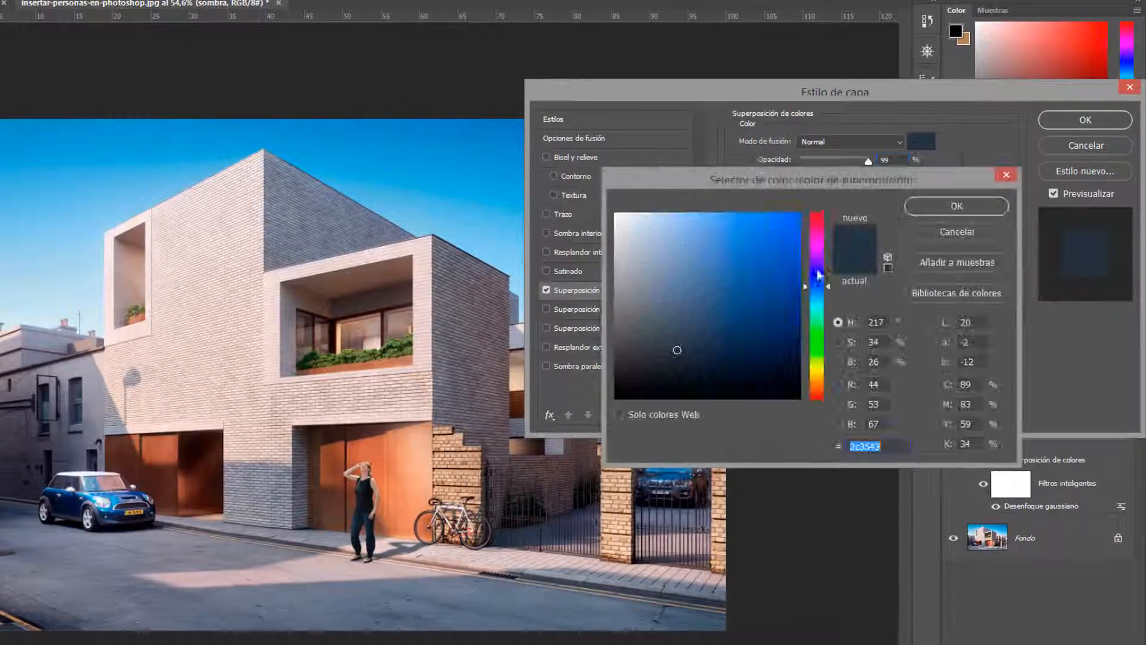
{"action": "left_click", "coordinate": [694, 344]}
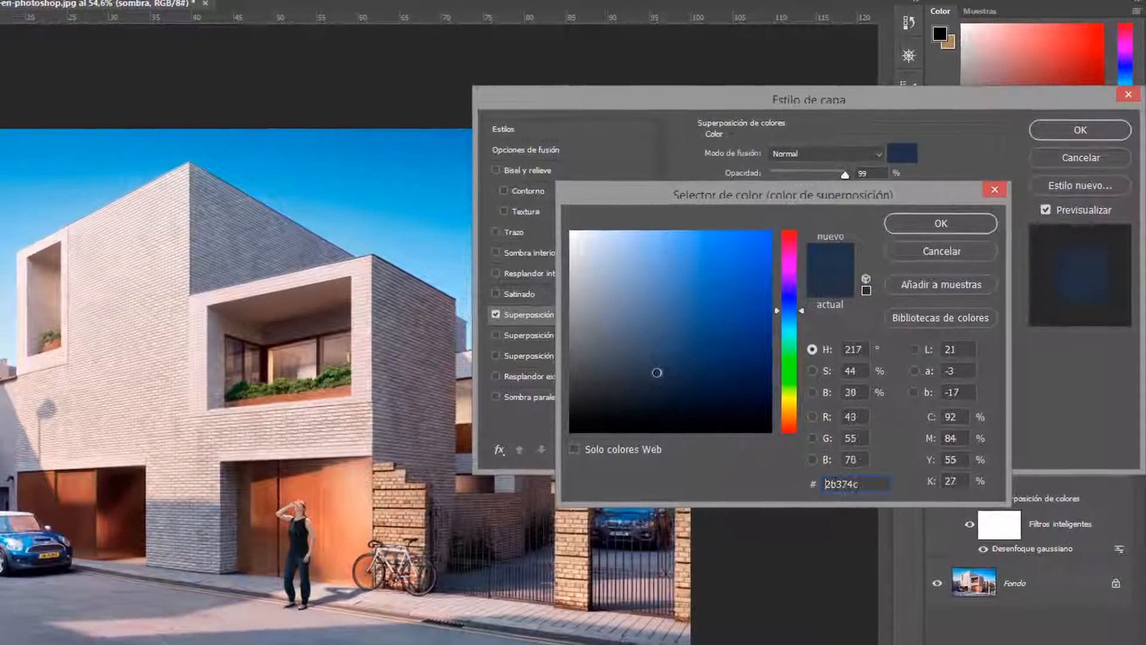
{"action": "left_click_drag", "start_coordinate": [656, 372], "coordinate": [637, 359]}
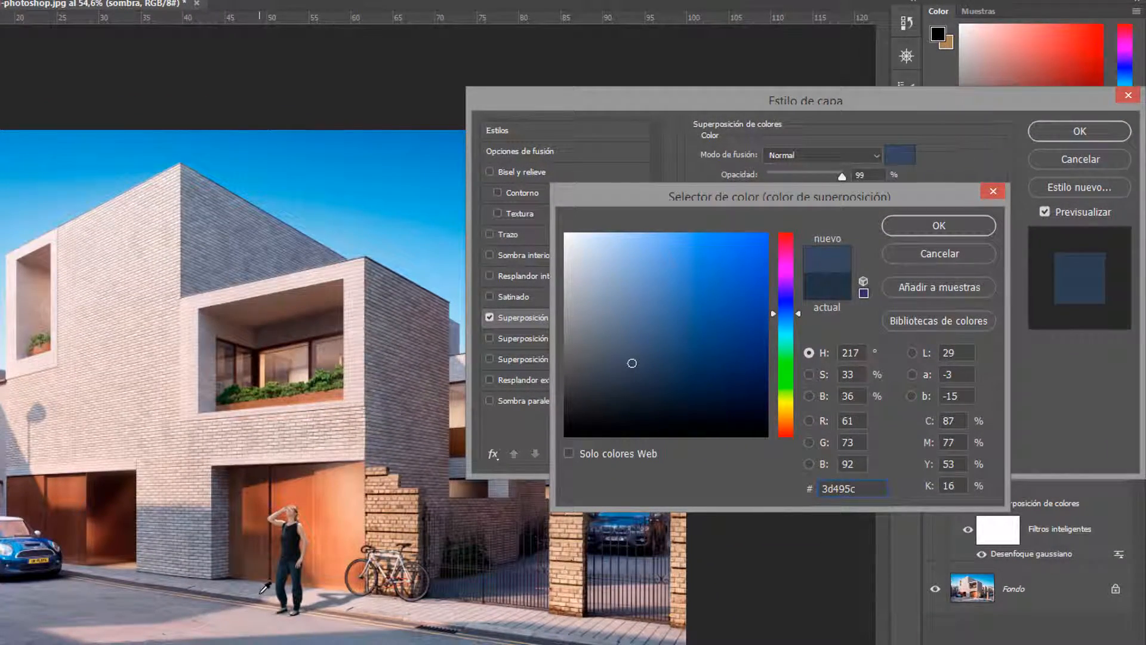
{"action": "left_click", "coordinate": [635, 349]}
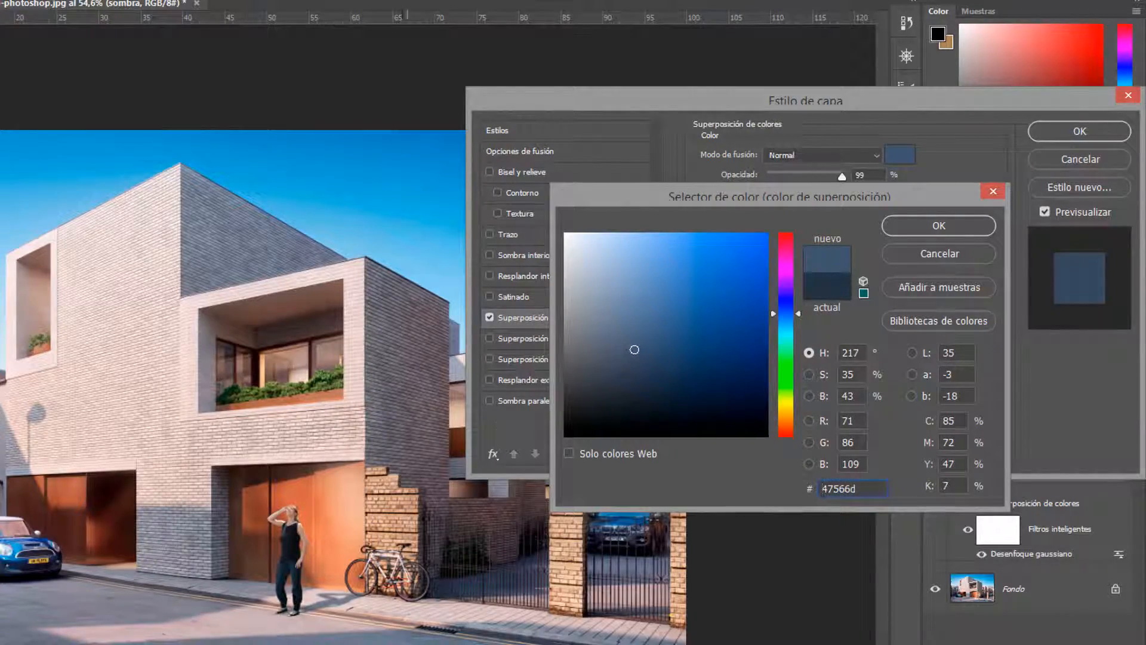
{"action": "left_click", "coordinate": [955, 225]}
{"action": "left_click", "coordinate": [1079, 131]}
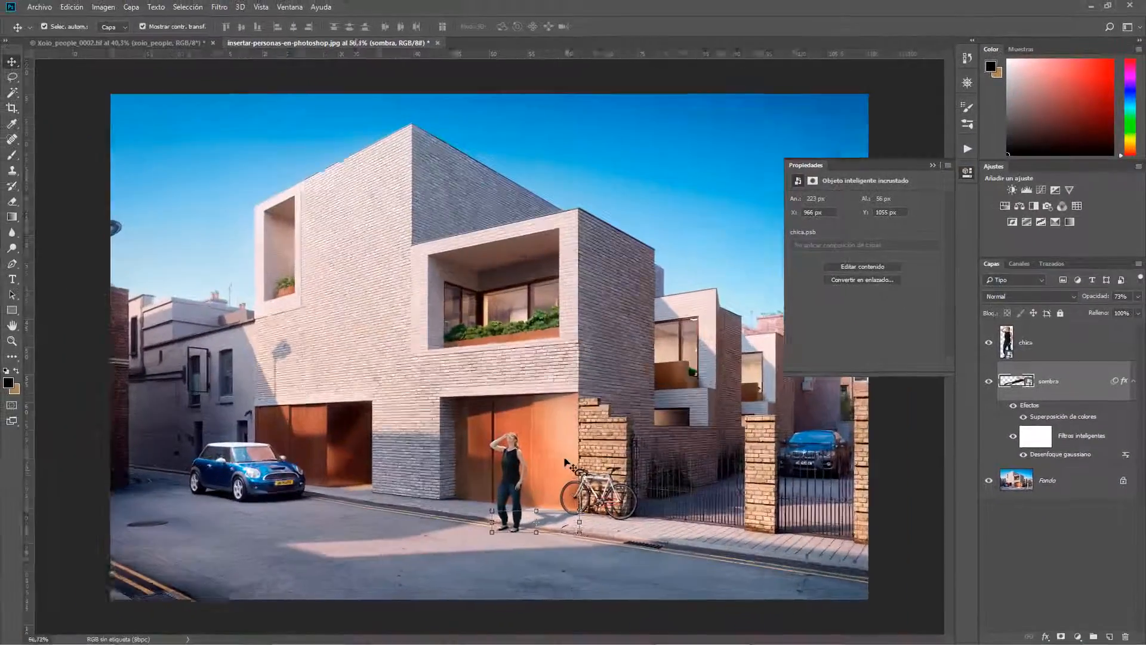
Select the chica layer and examine the cut-out's edges up close around the woman's raised arm, neck and shoulders.
{"action": "scroll", "coordinate": [515, 509], "scroll_direction": "up", "scroll_amount": 10}
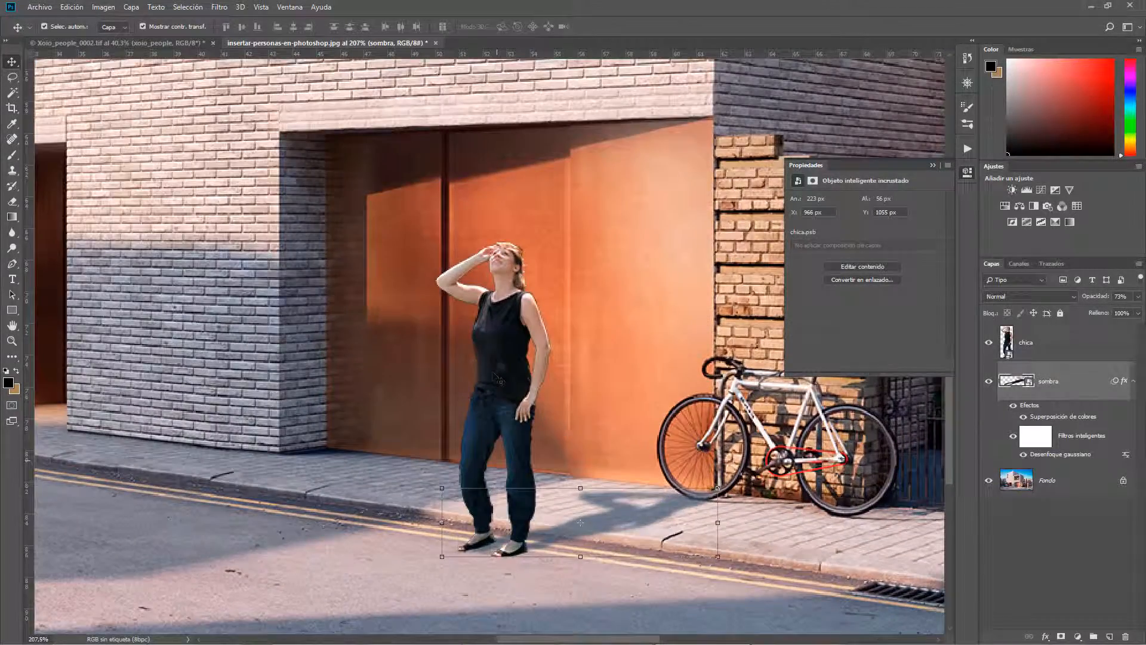
{"action": "left_click", "coordinate": [497, 340]}
{"action": "scroll", "coordinate": [497, 349], "scroll_direction": "up", "scroll_amount": 2}
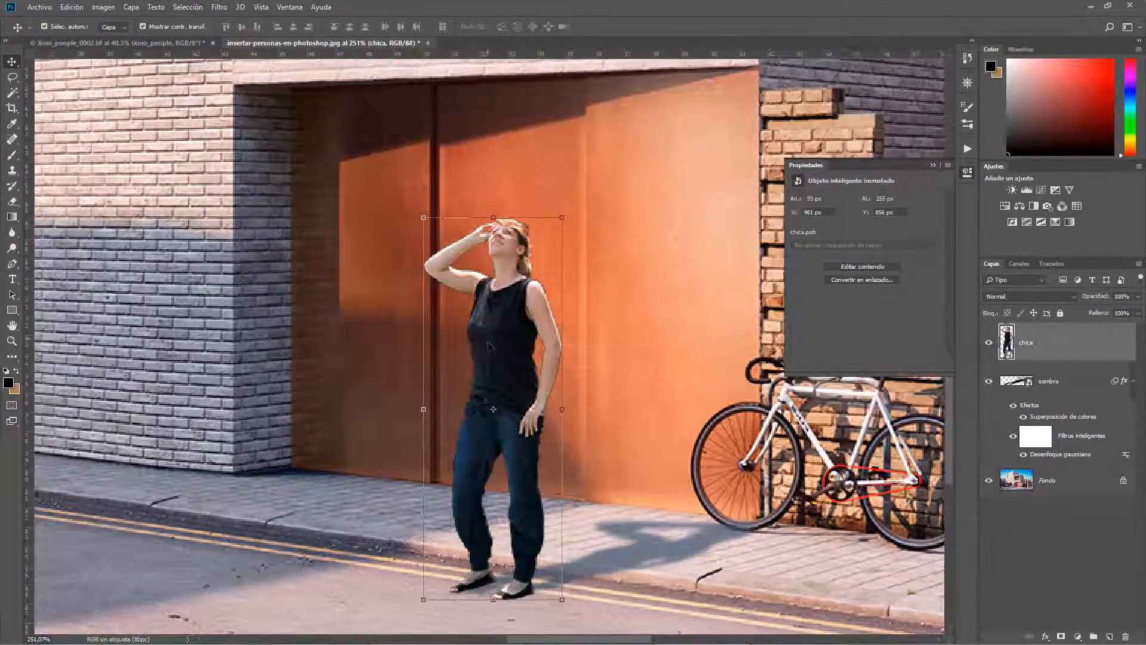
{"action": "scroll", "coordinate": [486, 387], "scroll_direction": "up", "scroll_amount": 5}
{"action": "scroll", "coordinate": [526, 319], "scroll_direction": "up", "scroll_amount": 8}
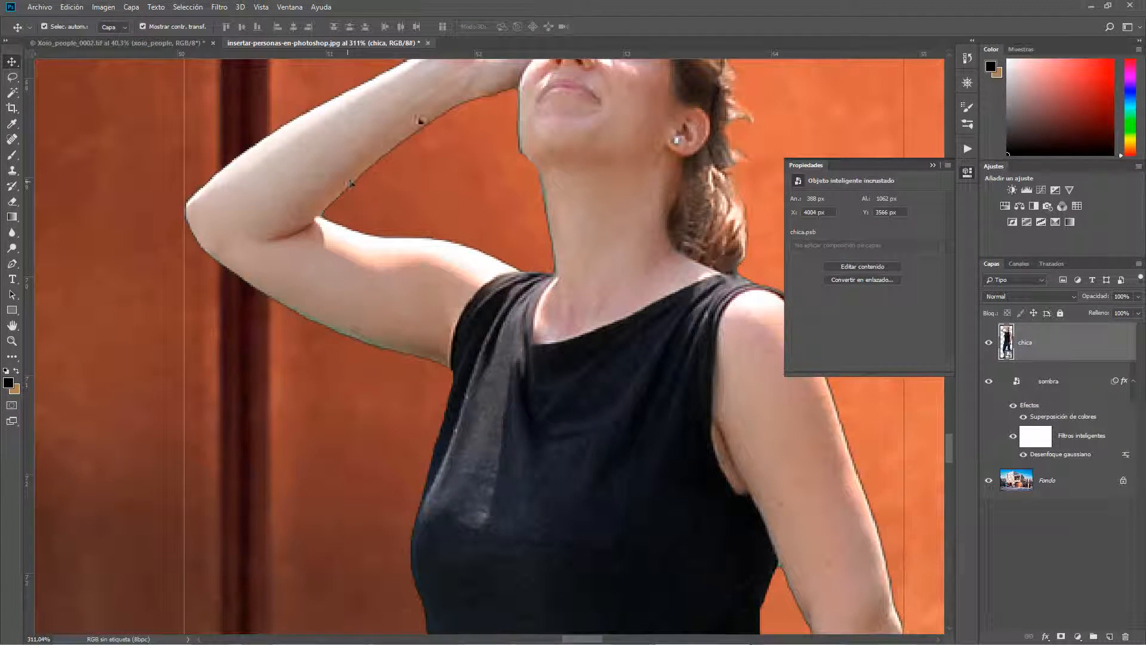
{"action": "scroll", "coordinate": [361, 332], "scroll_direction": "up", "scroll_amount": 3}
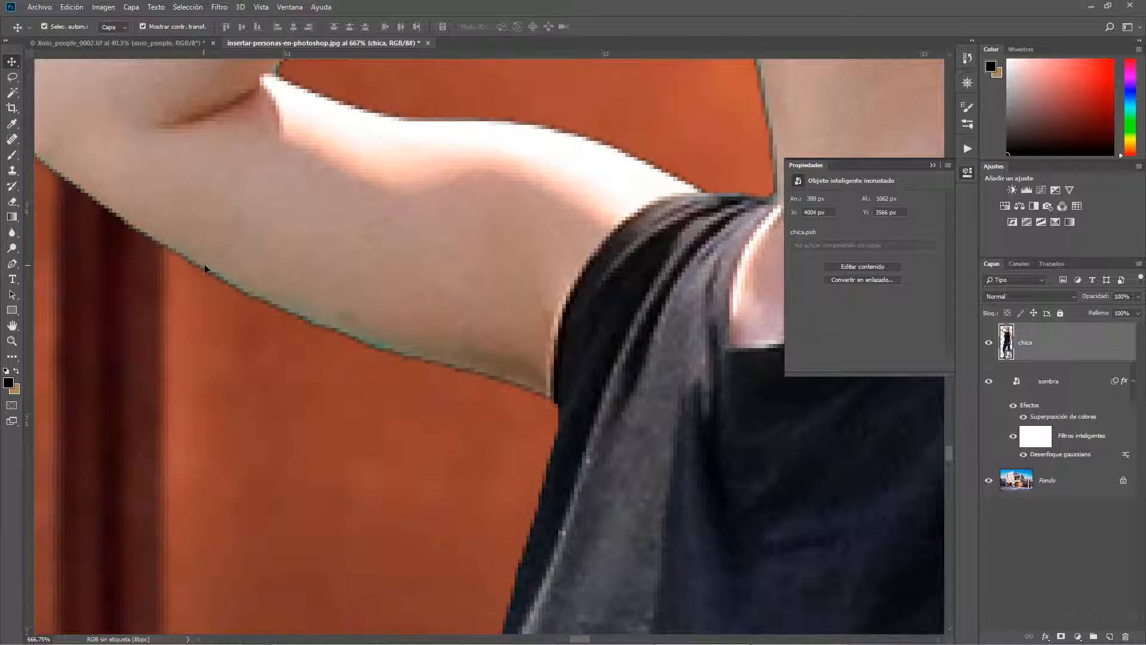
{"action": "scroll", "coordinate": [288, 308], "scroll_direction": "down", "scroll_amount": 2}
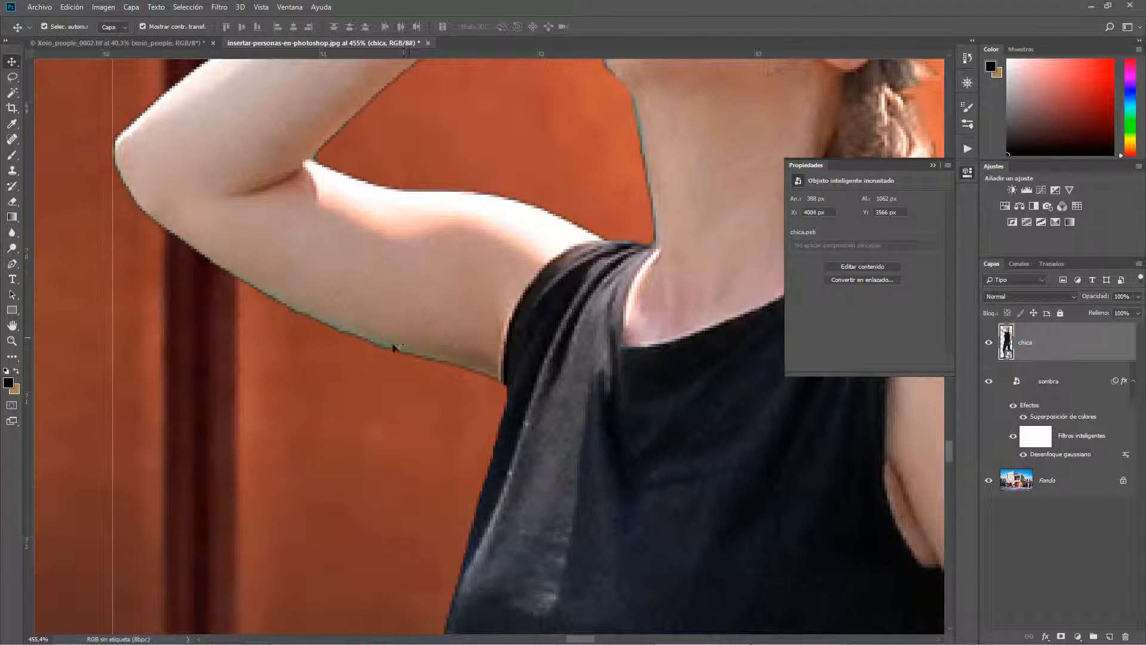
{"action": "scroll", "coordinate": [412, 361], "scroll_direction": "down", "scroll_amount": 2}
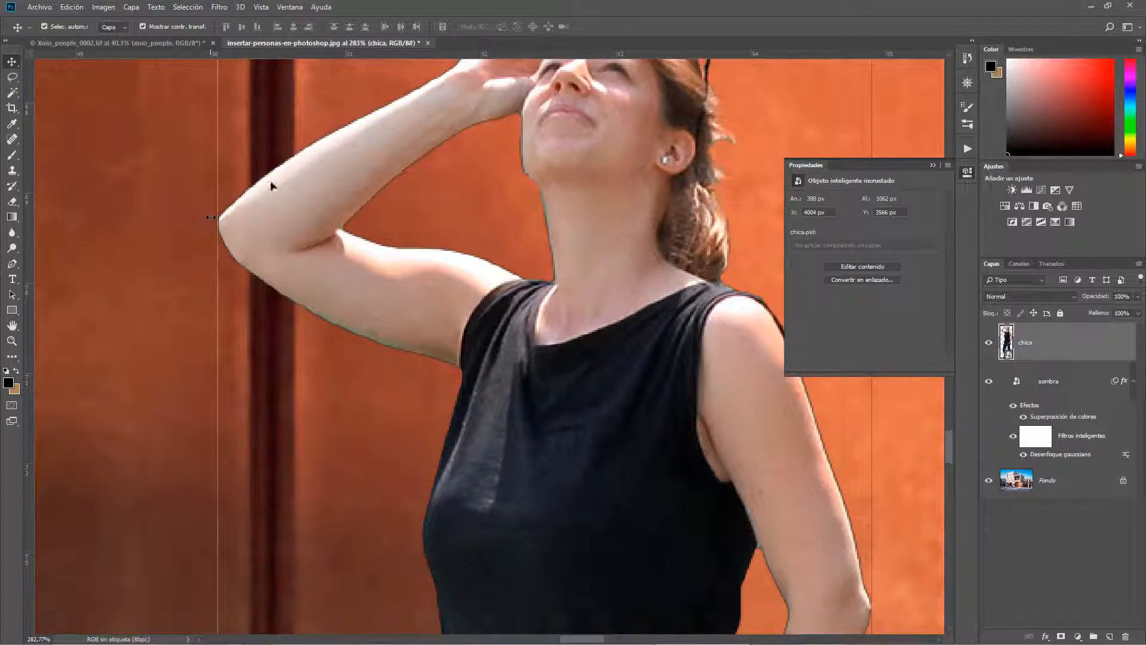
{"action": "scroll", "coordinate": [290, 287], "scroll_direction": "down", "scroll_amount": 5}
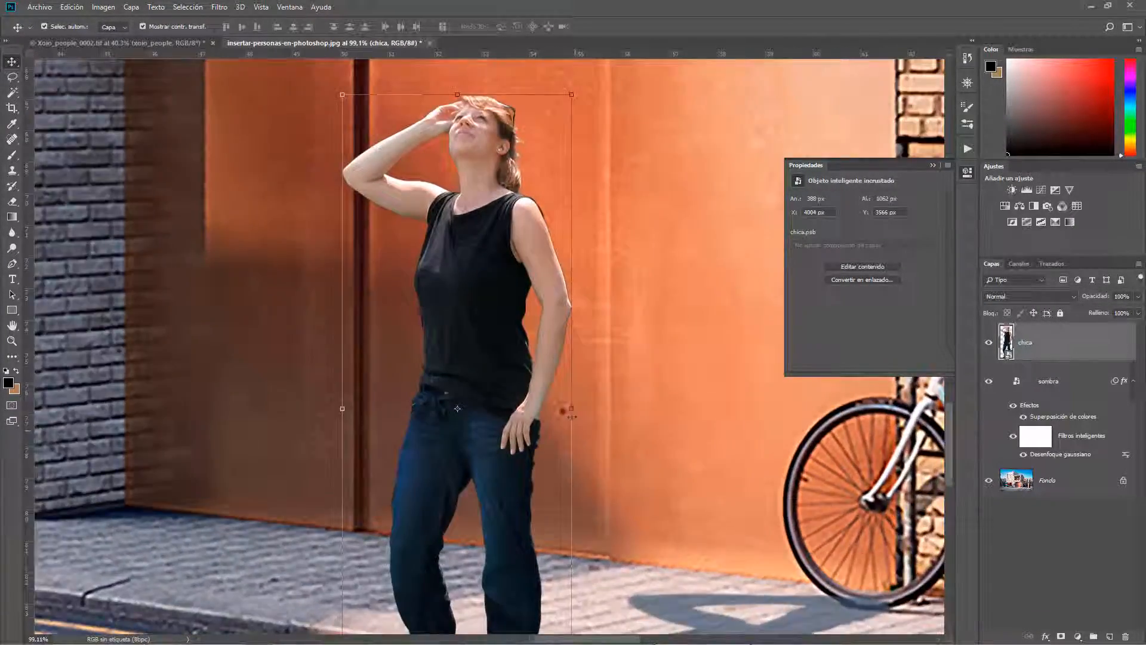
Examine the cut-out's edges around the woman's lowered arm, waist and hand, both close up and against the wider scene.
{"action": "scroll", "coordinate": [572, 416], "scroll_direction": "up", "scroll_amount": 5}
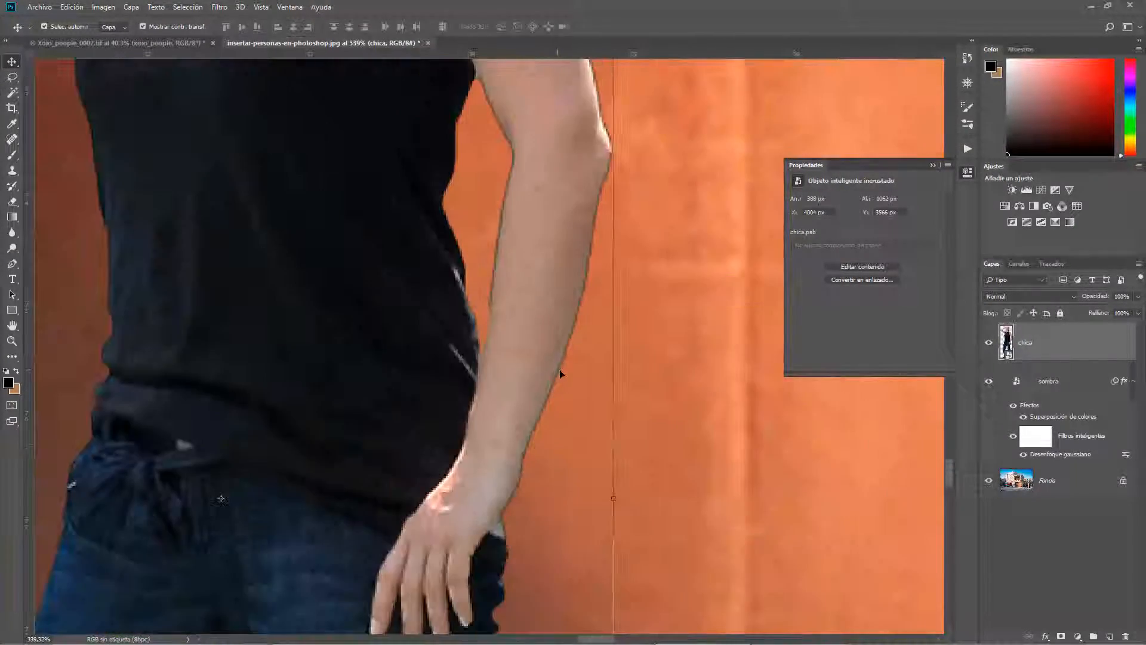
{"action": "scroll", "coordinate": [545, 314], "scroll_direction": "down", "scroll_amount": 4}
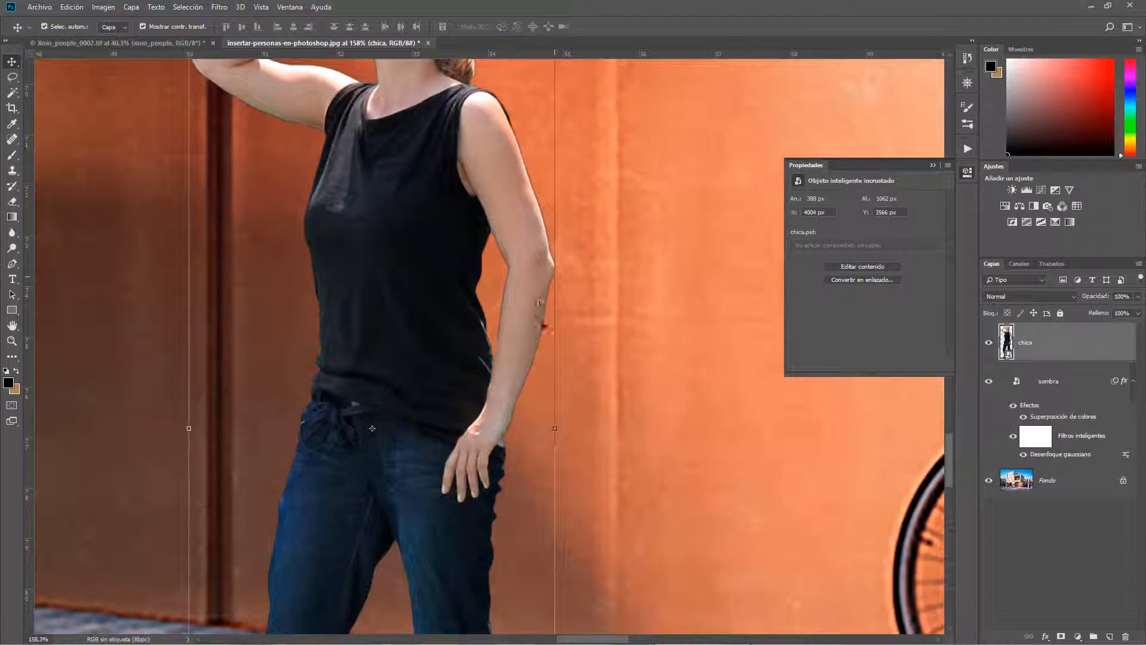
{"action": "scroll", "coordinate": [545, 317], "scroll_direction": "up", "scroll_amount": 2}
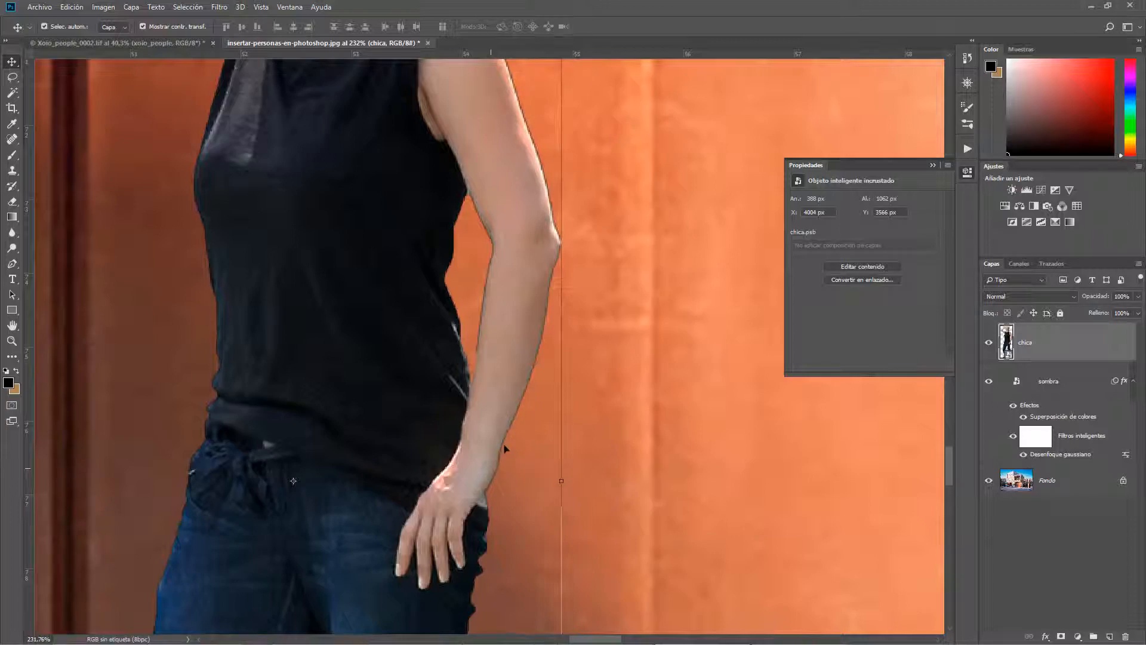
{"action": "scroll", "coordinate": [542, 281], "scroll_direction": "down", "scroll_amount": 3}
{"action": "scroll", "coordinate": [517, 335], "scroll_direction": "up", "scroll_amount": 2}
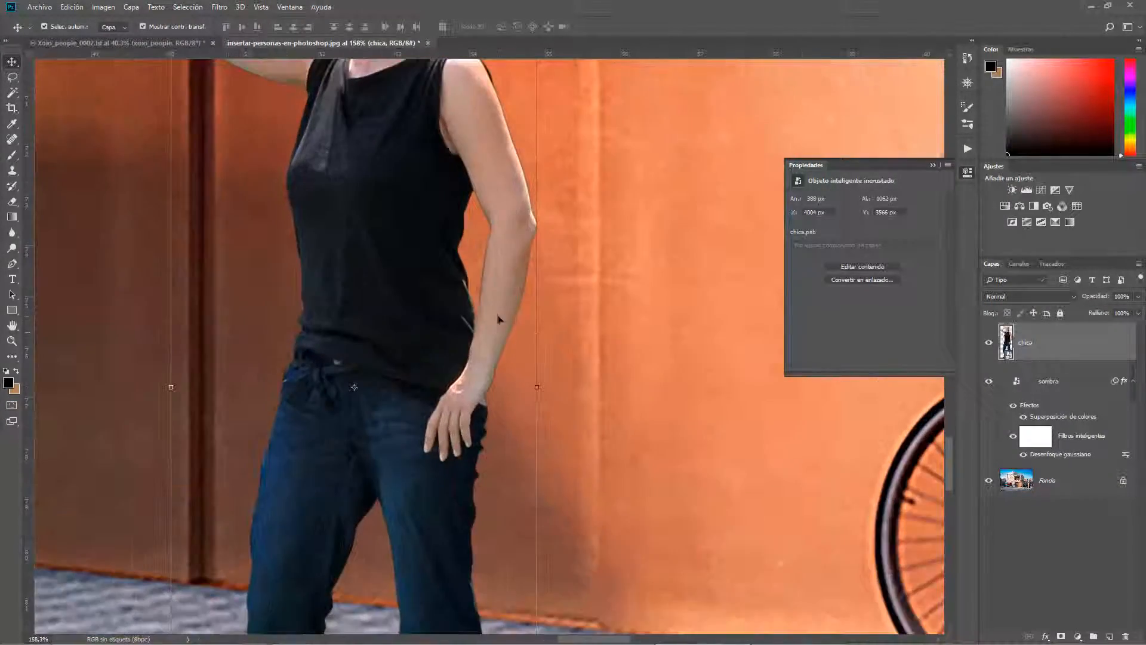
{"action": "scroll", "coordinate": [576, 308], "scroll_direction": "down", "scroll_amount": 4}
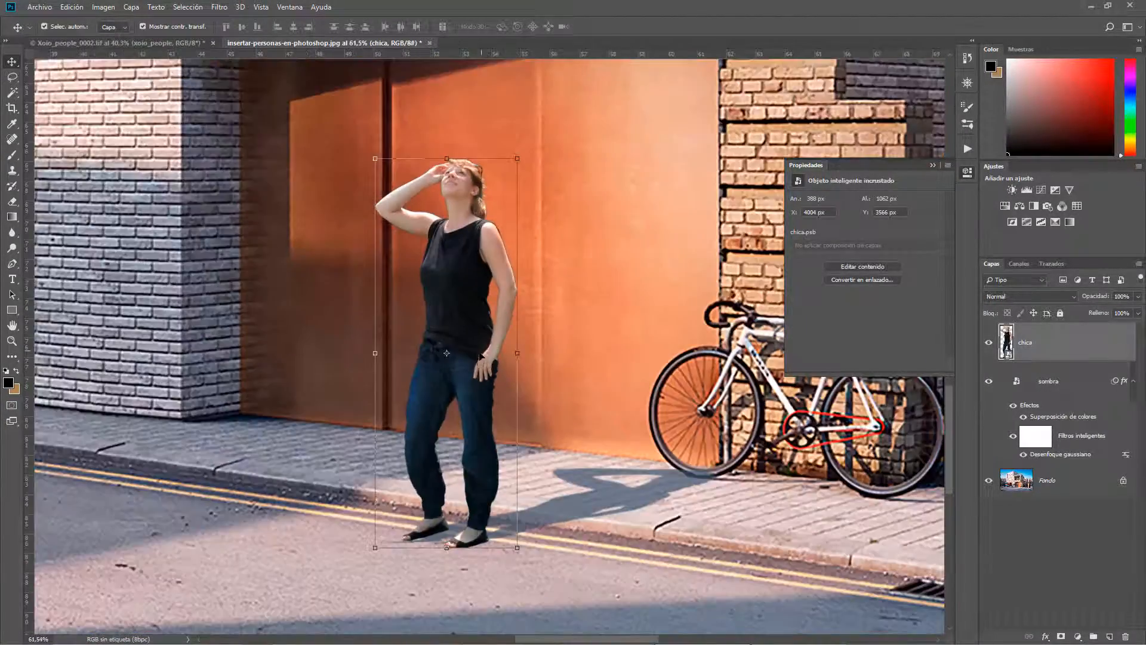
{"action": "scroll", "coordinate": [481, 356], "scroll_direction": "down", "scroll_amount": 3}
{"action": "scroll", "coordinate": [454, 347], "scroll_direction": "up", "scroll_amount": 3}
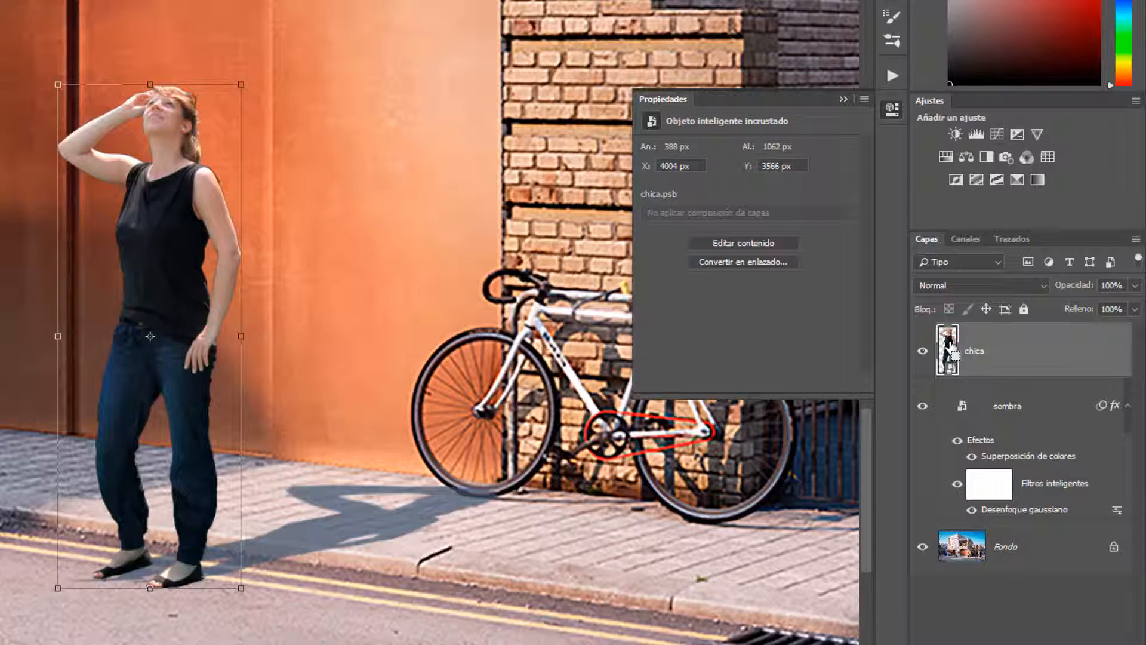
Add a layer mask to the chica layer from a selection of the woman's outline and inspect the mask on its own.
{"action": "left_click", "coordinate": [952, 353], "text": "ctrl"}
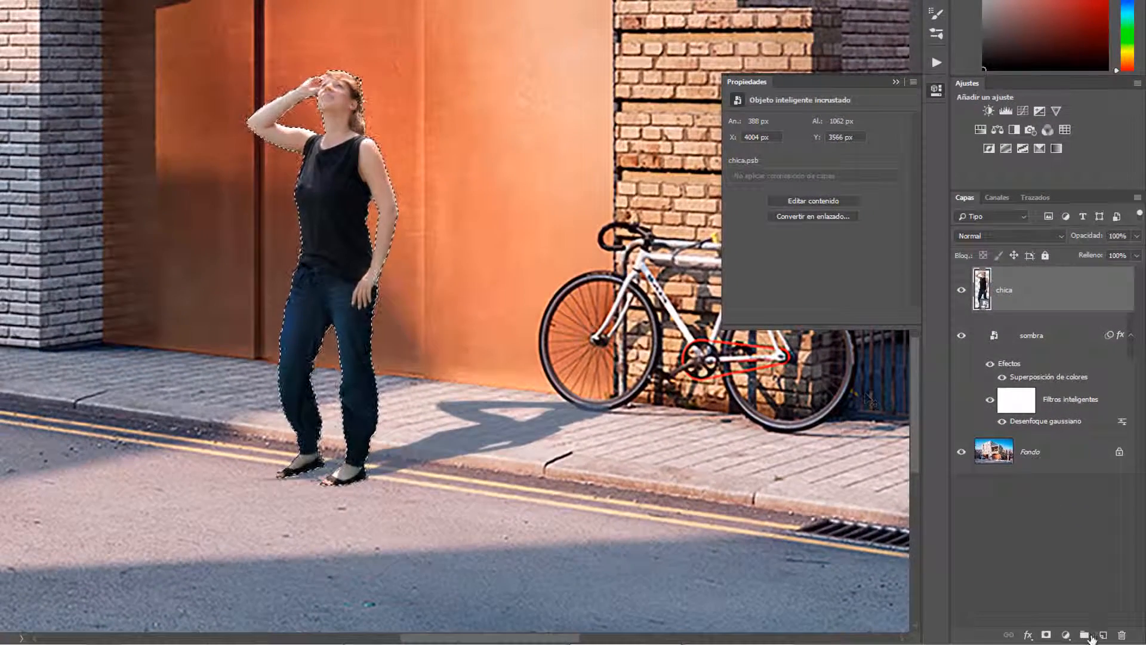
{"action": "left_click", "coordinate": [1047, 636]}
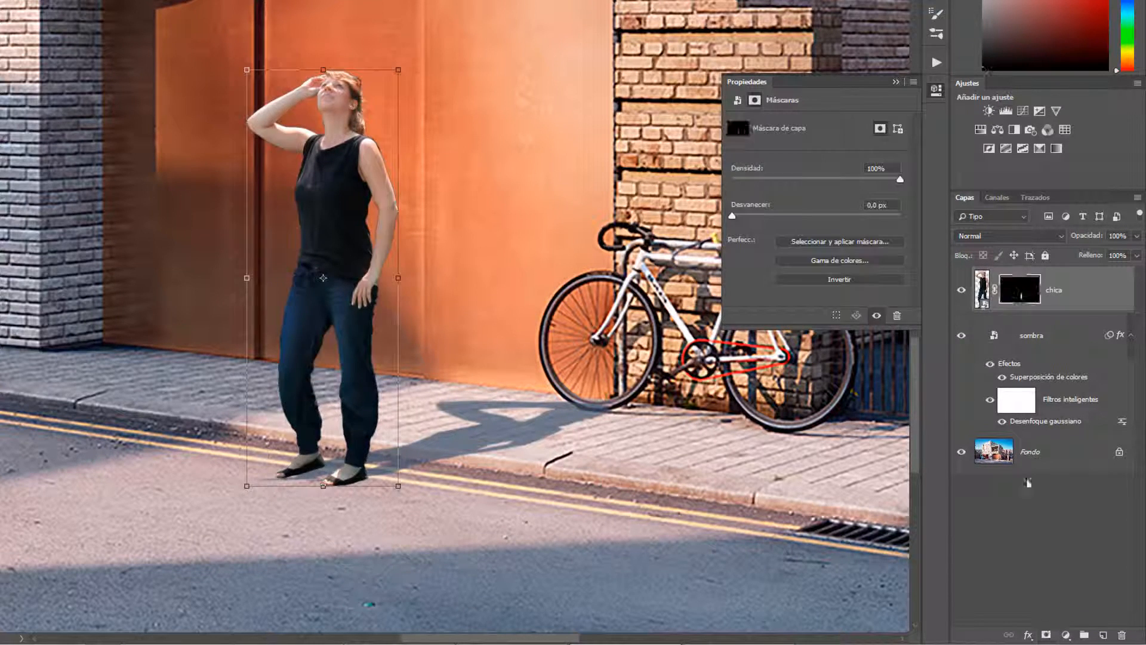
{"action": "left_click", "coordinate": [1018, 297], "text": "alt"}
{"action": "key", "text": "ctrl+minus"}
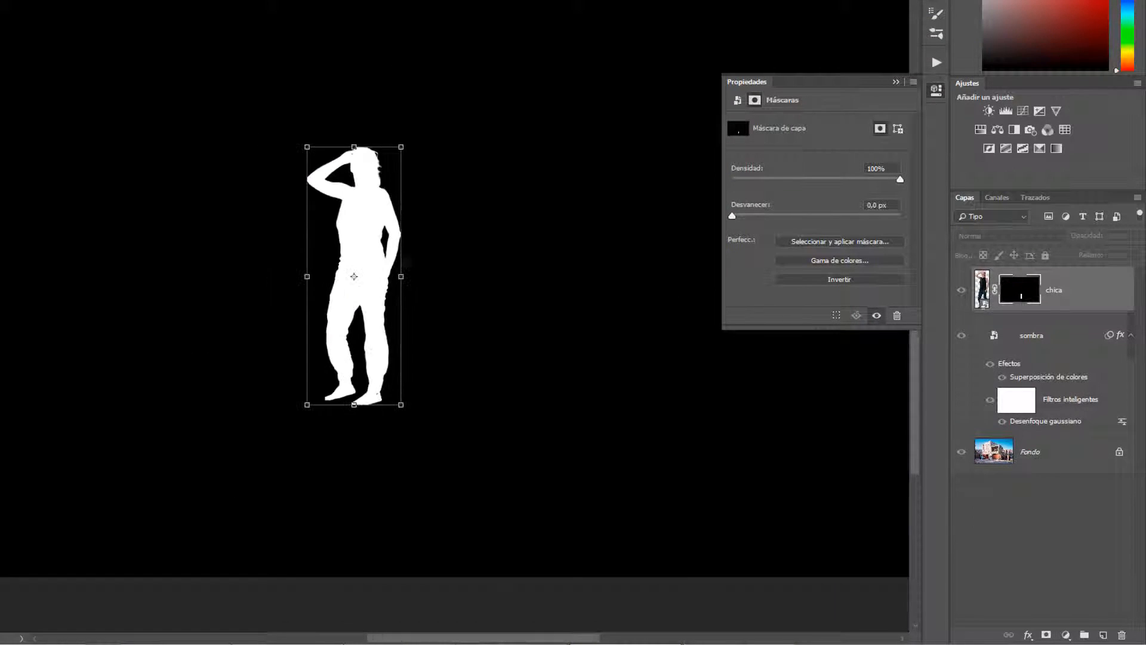
{"action": "left_click", "coordinate": [1018, 291], "text": "alt"}
{"action": "left_click", "coordinate": [1018, 291], "text": "alt"}
{"action": "left_click", "coordinate": [1018, 291], "text": "alt"}
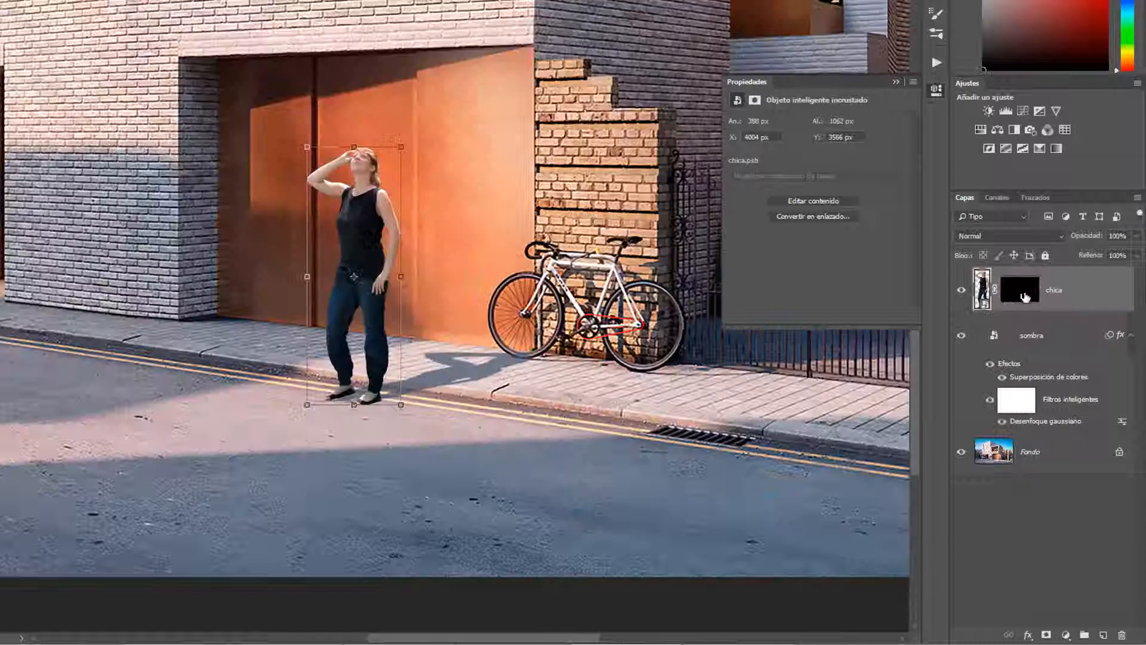
{"action": "left_click", "coordinate": [1019, 292], "text": "alt"}
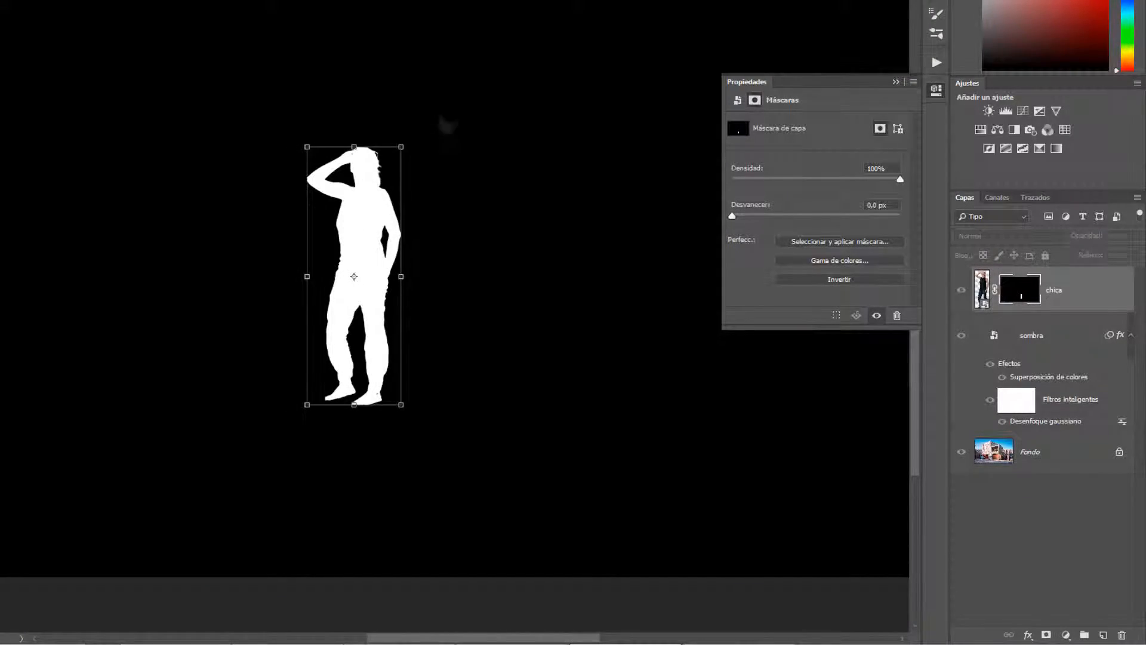
{"action": "left_click", "coordinate": [986, 293]}
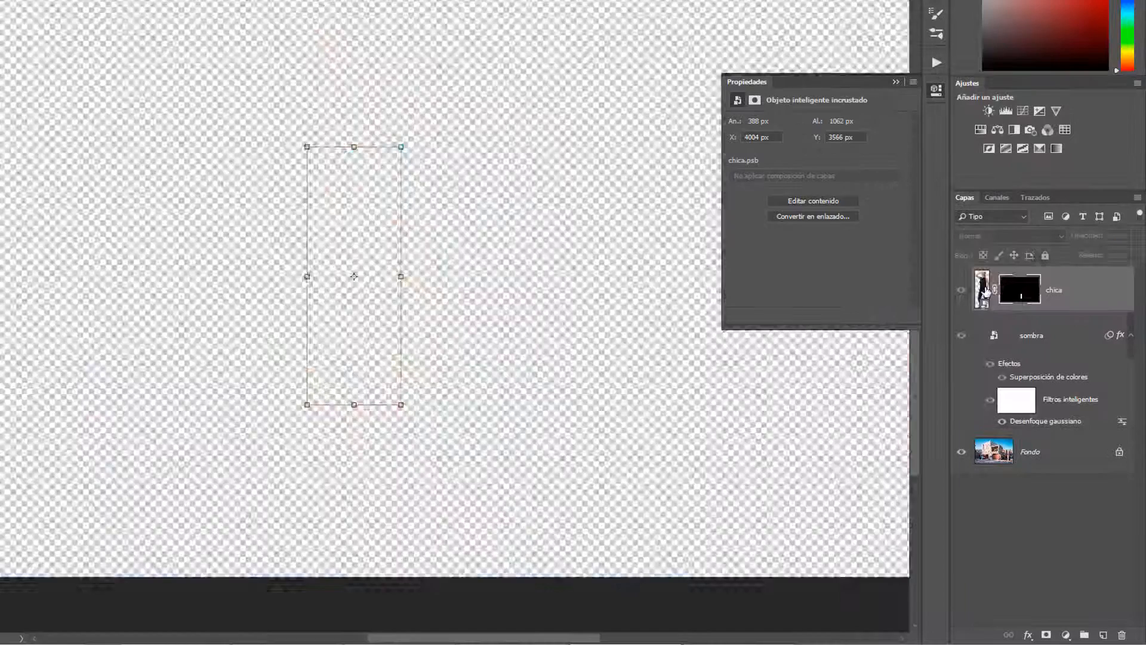
Select the chica layer's mask for editing, working close up on the woman's lowered arm.
{"action": "scroll", "coordinate": [372, 297], "scroll_direction": "up", "scroll_amount": 3}
{"action": "scroll", "coordinate": [406, 132], "scroll_direction": "up", "scroll_amount": 5}
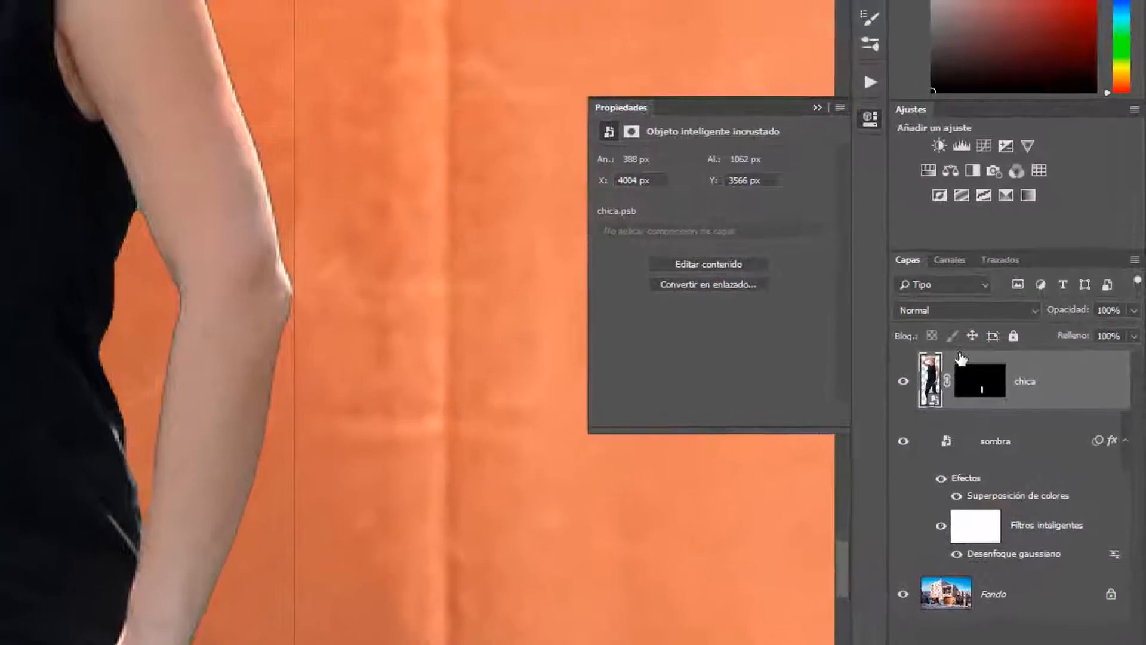
{"action": "left_click", "coordinate": [1012, 291]}
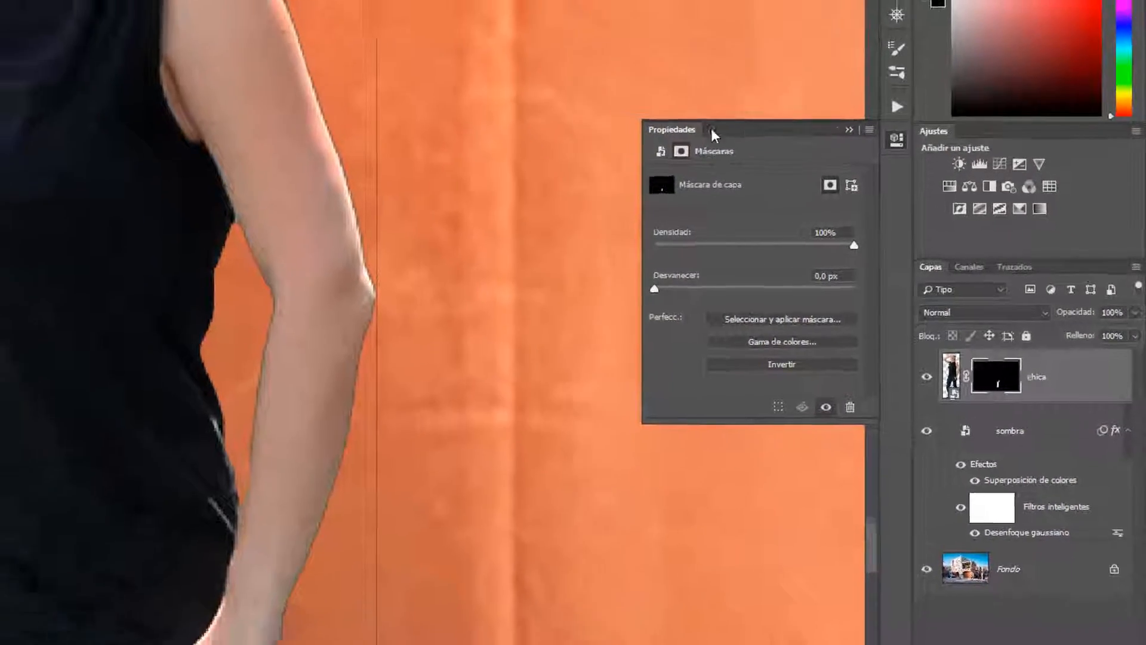
{"action": "left_click_drag", "start_coordinate": [646, 112], "coordinate": [458, 83]}
{"action": "left_click", "coordinate": [854, 133]}
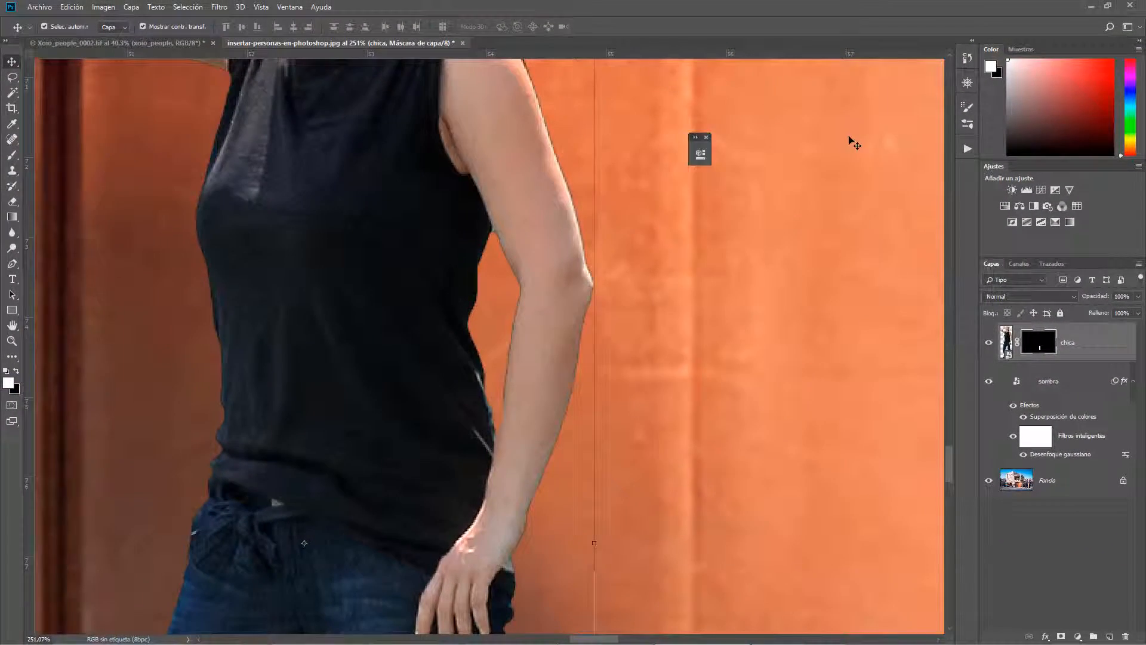
{"action": "double_click", "coordinate": [1044, 345]}
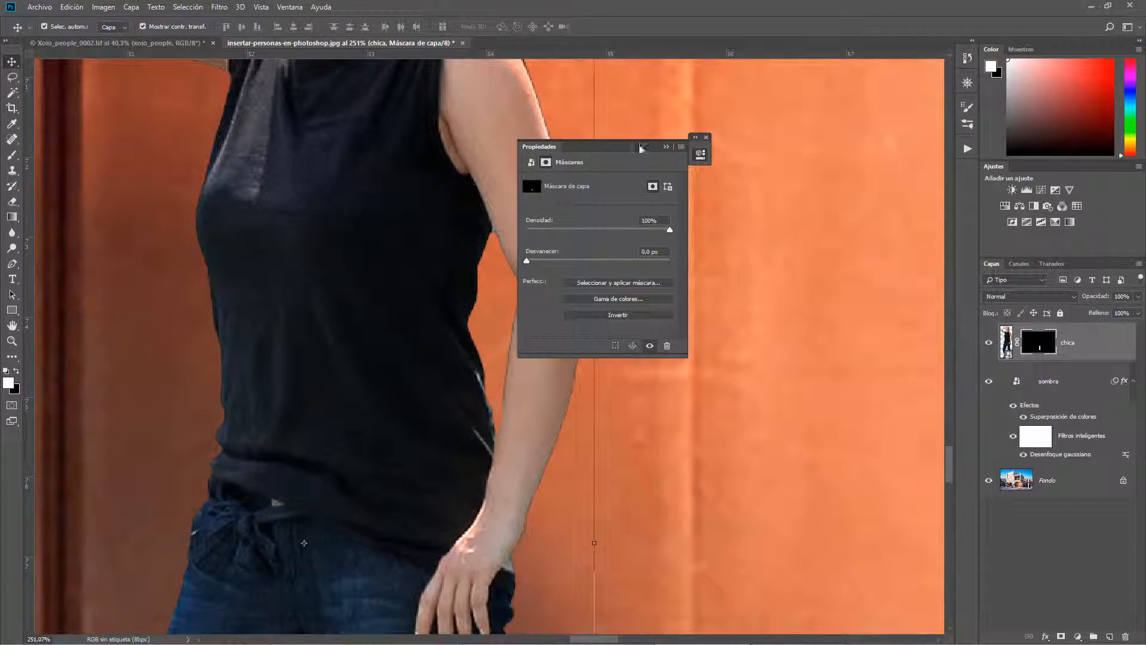
{"action": "left_click_drag", "start_coordinate": [705, 152], "coordinate": [970, 175]}
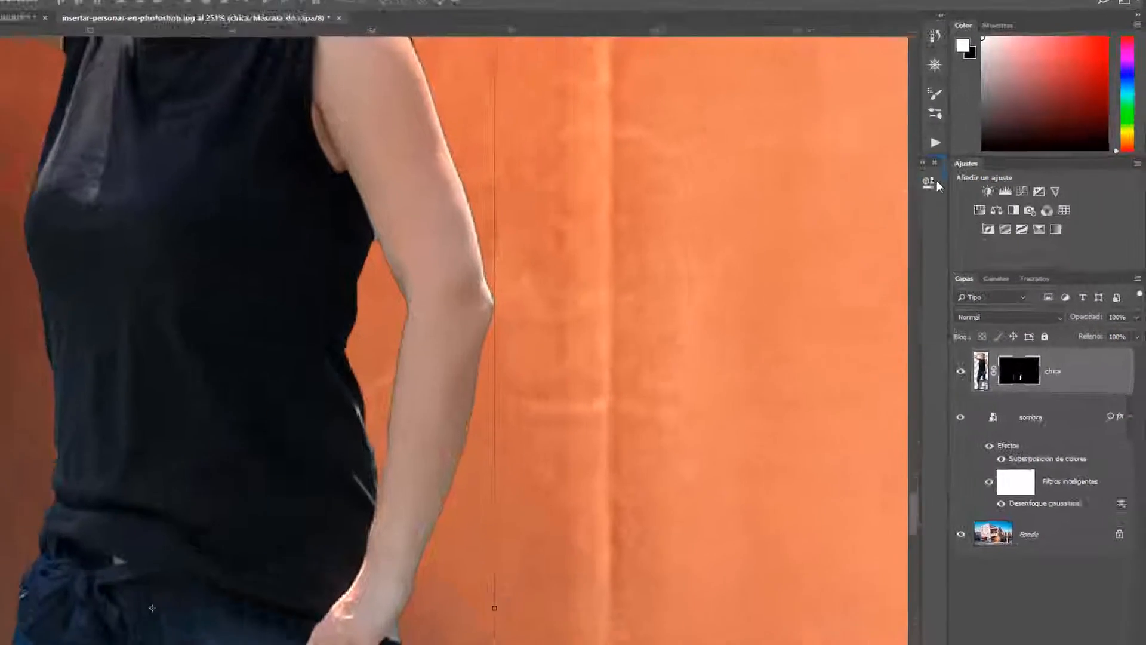
{"action": "left_click", "coordinate": [886, 170]}
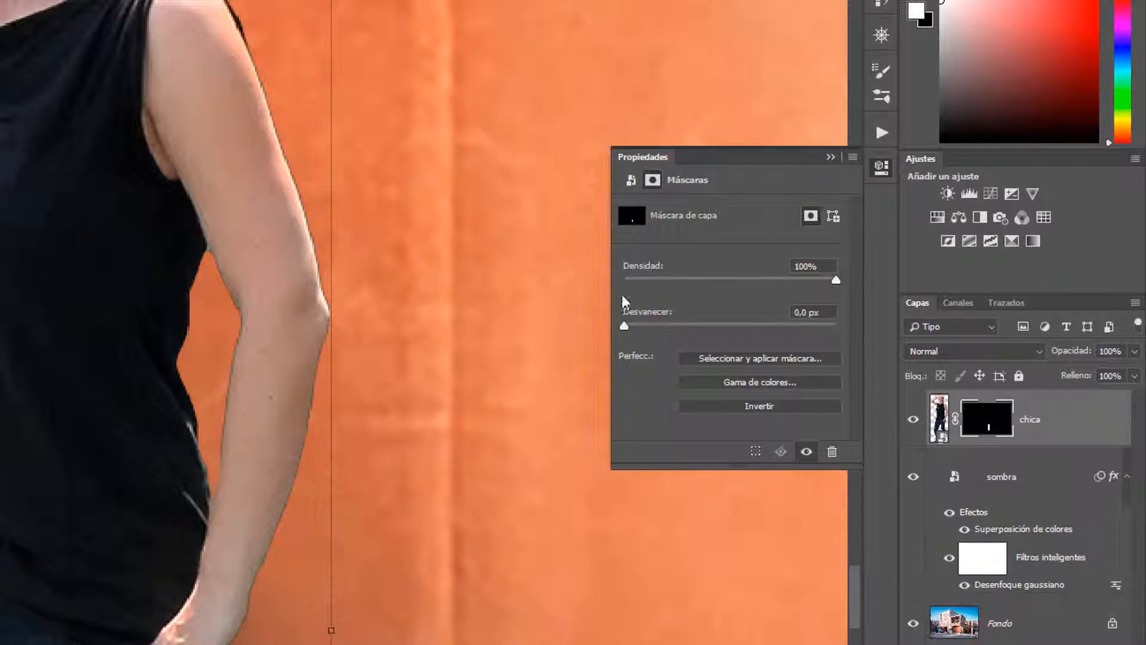
Feather the chica layer's mask to 3.5 px, judging the softened edge with only the mask displayed.
{"action": "left_click_drag", "start_coordinate": [625, 324], "coordinate": [660, 323]}
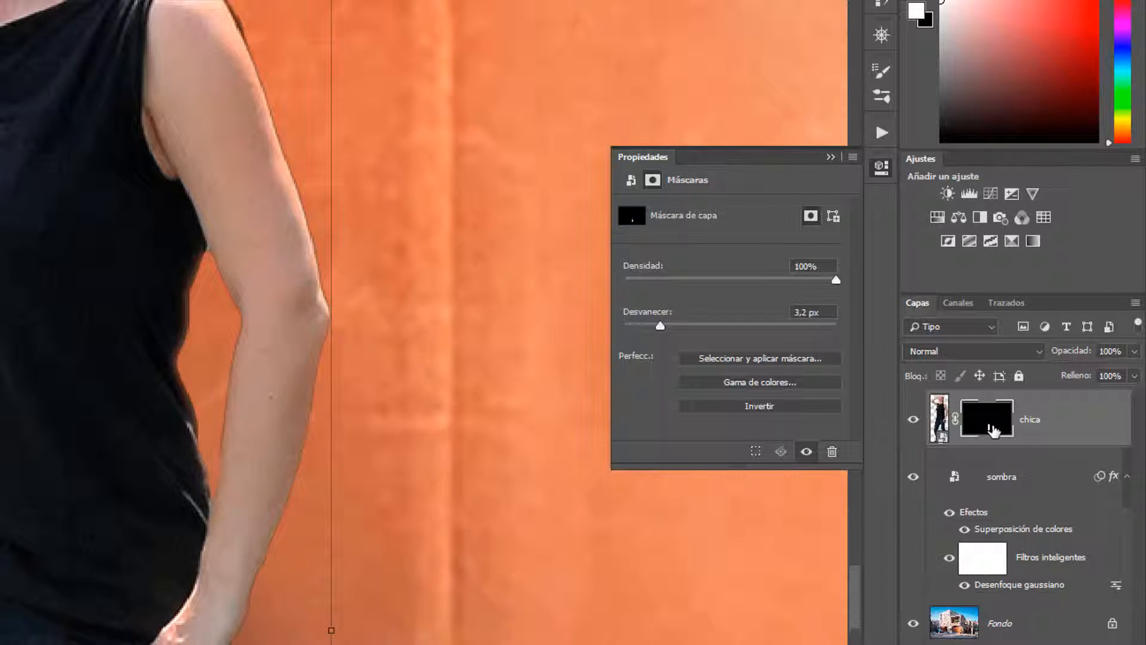
{"action": "left_click", "coordinate": [993, 429], "text": "alt"}
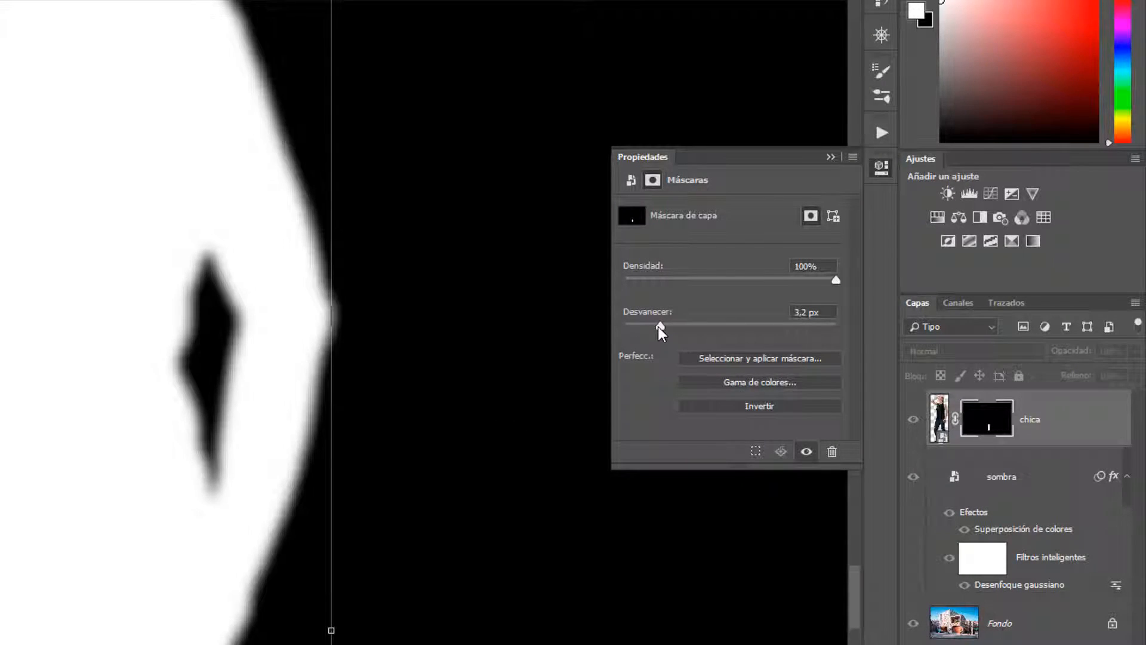
{"action": "left_click_drag", "start_coordinate": [659, 328], "coordinate": [542, 328]}
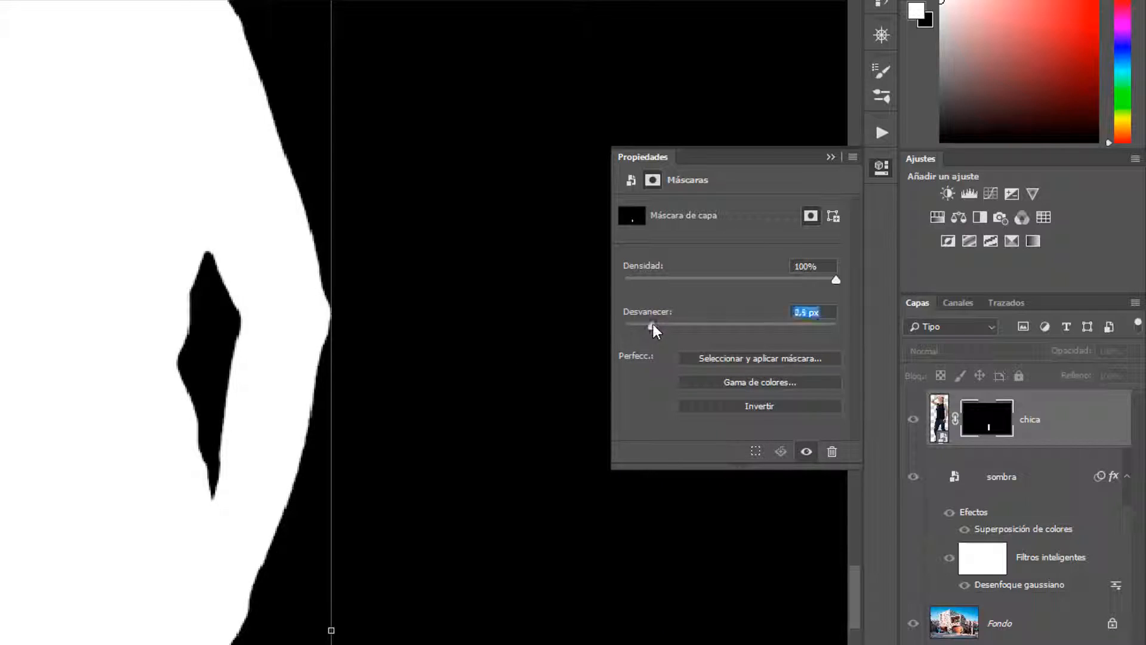
{"action": "left_click_drag", "start_coordinate": [654, 323], "coordinate": [664, 322]}
{"action": "scroll", "coordinate": [218, 327], "scroll_direction": "down", "scroll_amount": 1}
{"action": "scroll", "coordinate": [218, 327], "scroll_direction": "down", "scroll_amount": 3}
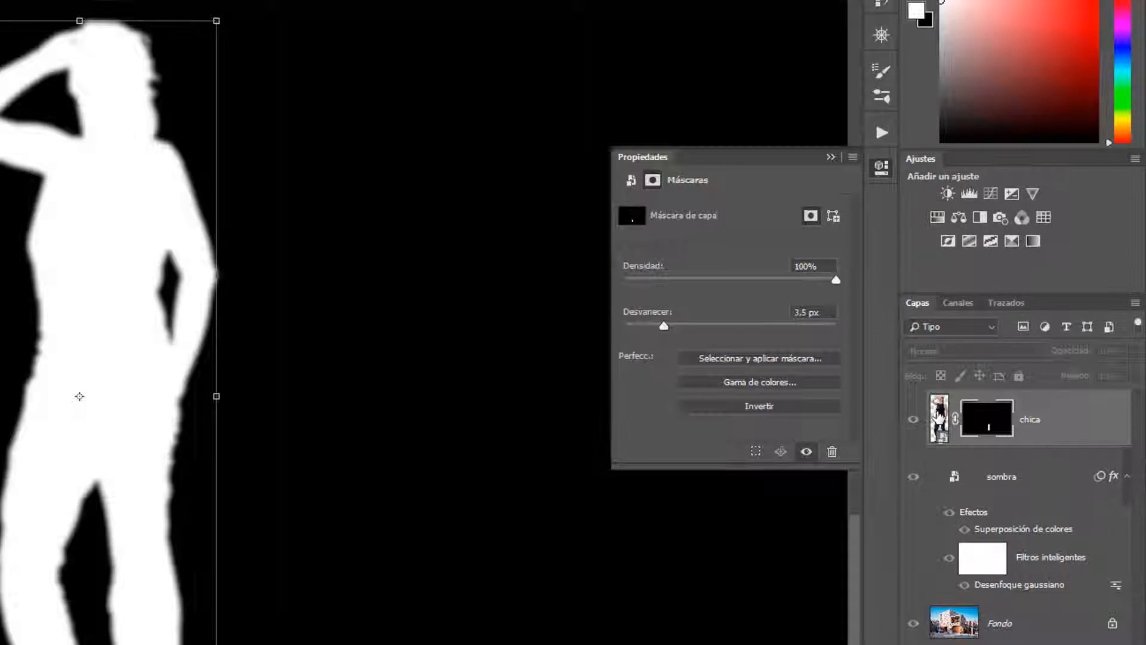
Return to the full image and set the mask's feather to 4.9 px, judging it close up at the woman's elbow.
{"action": "left_click", "coordinate": [939, 418]}
{"action": "scroll", "coordinate": [223, 270], "scroll_direction": "up", "scroll_amount": 5}
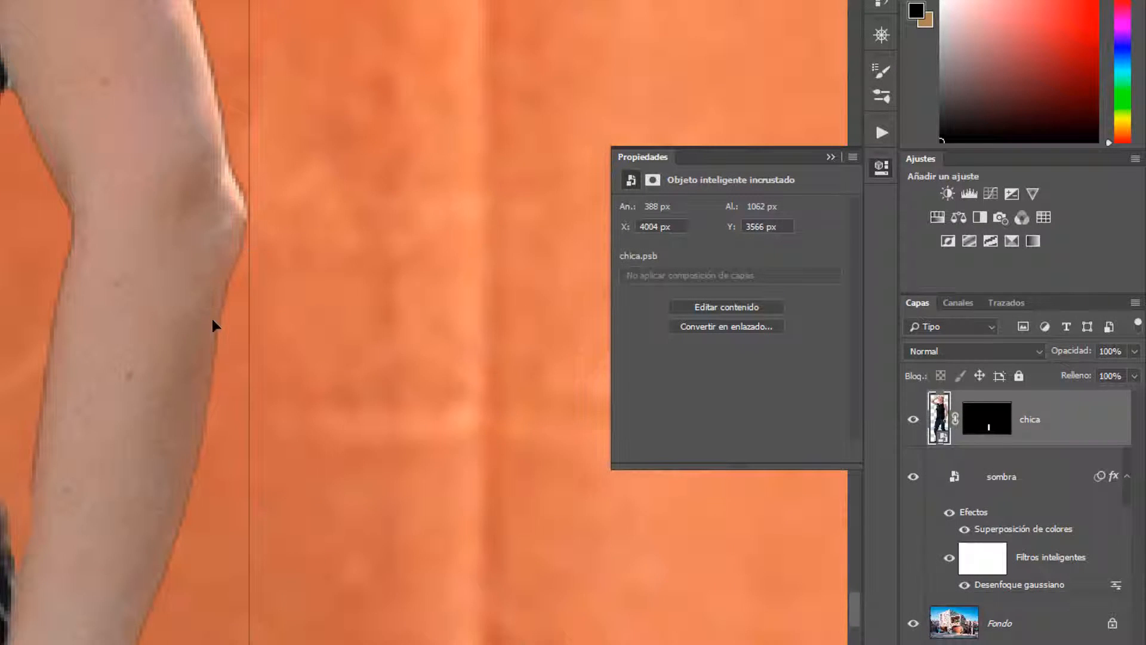
{"action": "key", "text": "ctrl+backslash"}
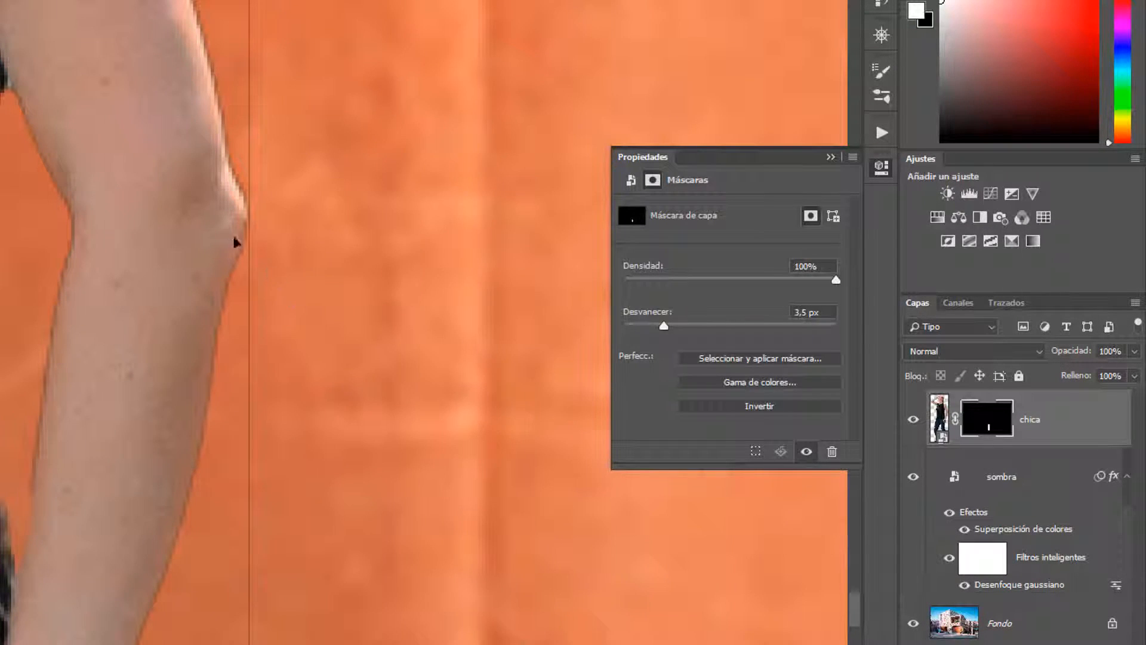
{"action": "left_click", "coordinate": [678, 326]}
{"action": "left_click_drag", "start_coordinate": [683, 325], "coordinate": [679, 325]}
Compare the woman's edges with the chica mask disabled and enabled, first at the elbow and again on her upper body.
{"action": "left_click", "coordinate": [991, 421], "text": "shift"}
{"action": "left_click", "coordinate": [992, 420], "text": "shift"}
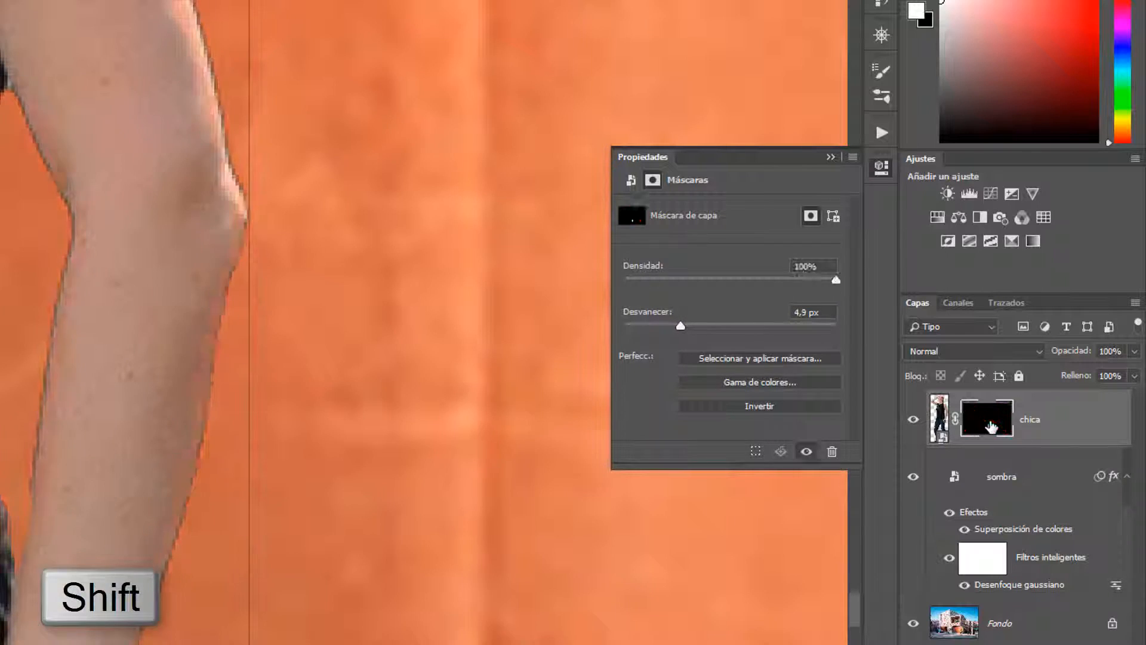
{"action": "left_click", "coordinate": [993, 422], "text": "shift"}
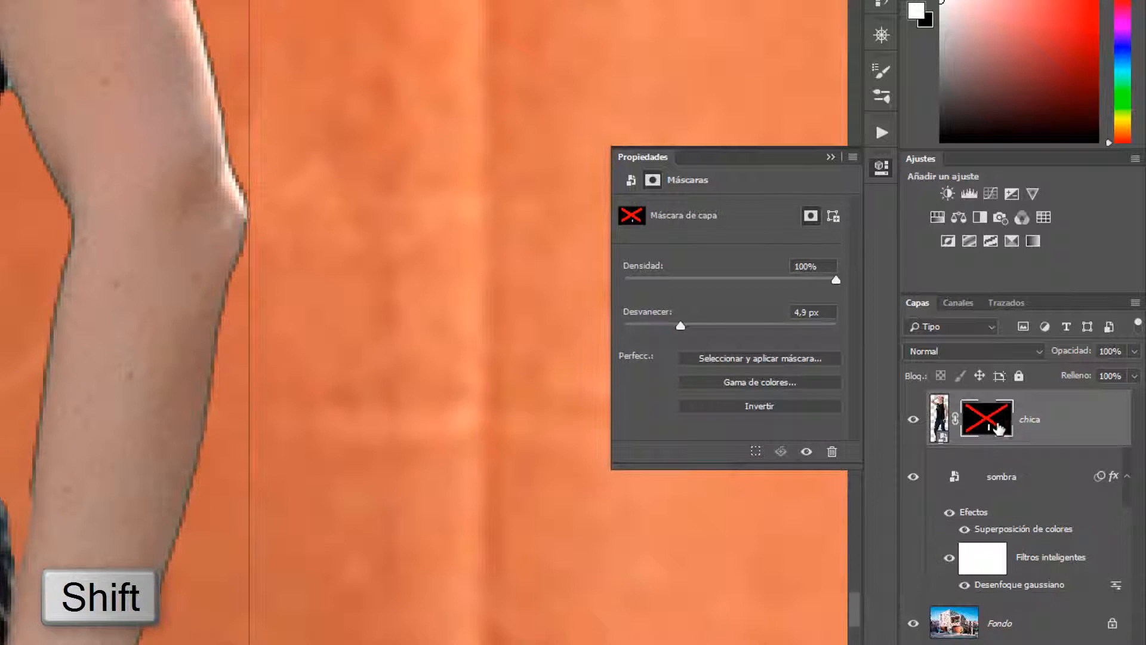
{"action": "left_click", "coordinate": [996, 426], "text": "shift"}
{"action": "left_click", "coordinate": [991, 425], "text": "shift"}
{"action": "left_click", "coordinate": [989, 425], "text": "shift"}
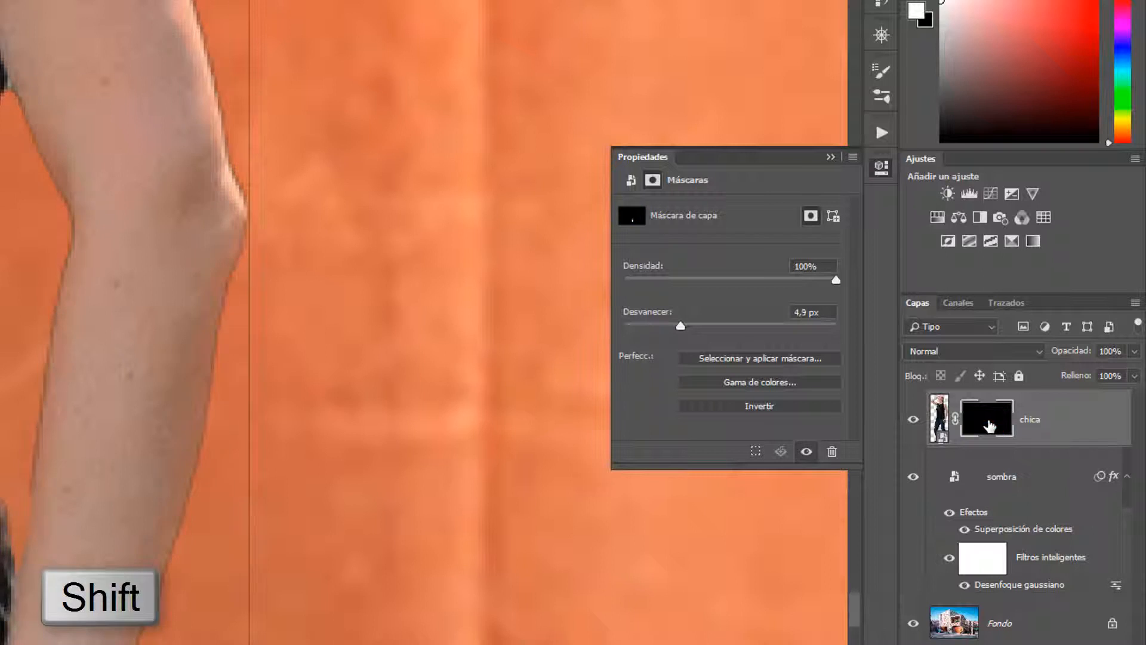
{"action": "scroll", "coordinate": [323, 468], "scroll_direction": "down", "scroll_amount": 3}
{"action": "scroll", "coordinate": [195, 365], "scroll_direction": "down", "scroll_amount": 2}
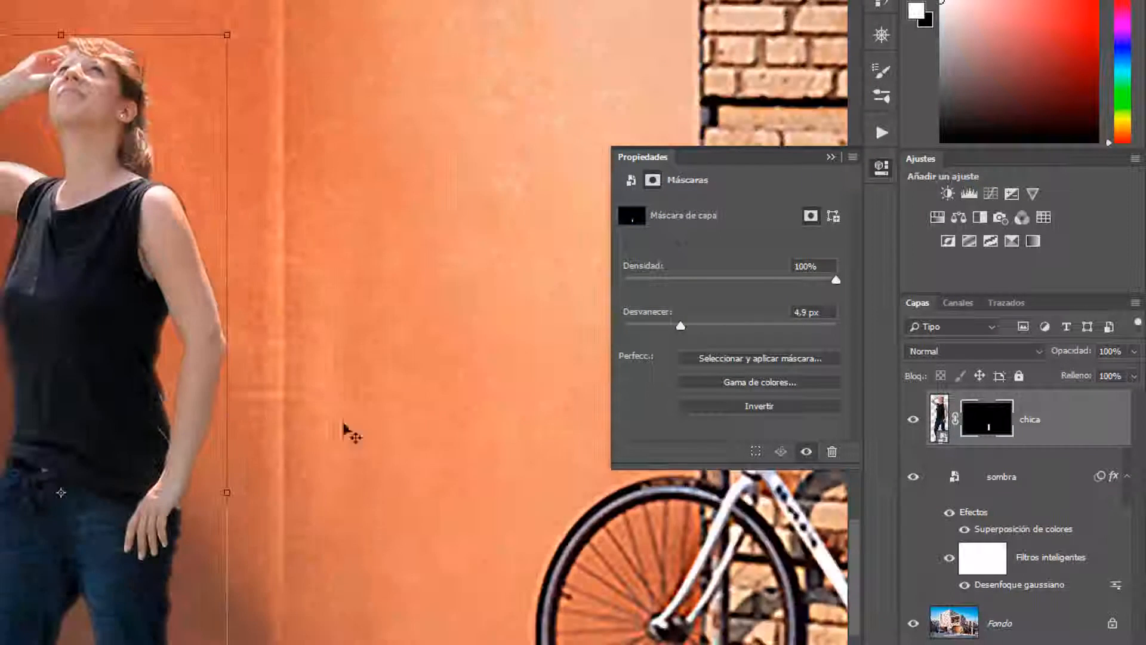
{"action": "left_click", "coordinate": [980, 422], "text": "shift"}
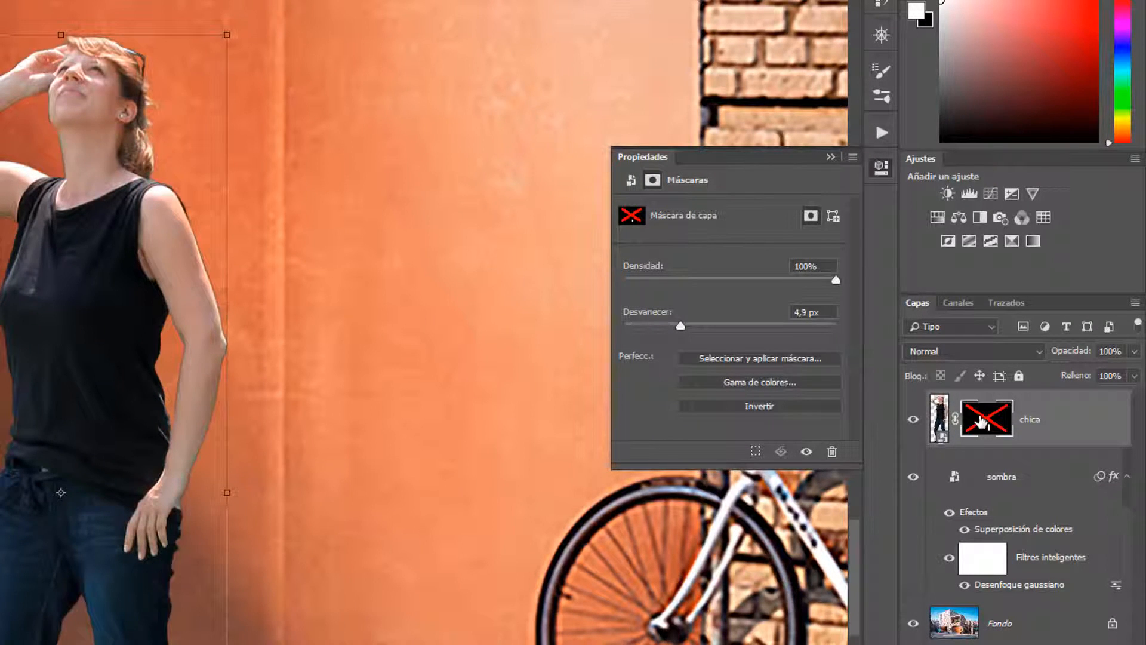
{"action": "left_click", "coordinate": [981, 422], "text": "shift"}
Reduce the chica mask's feather to 1.7 px and compare the woman in the scene with the mask off and on.
{"action": "scroll", "coordinate": [177, 384], "scroll_direction": "down", "scroll_amount": 2}
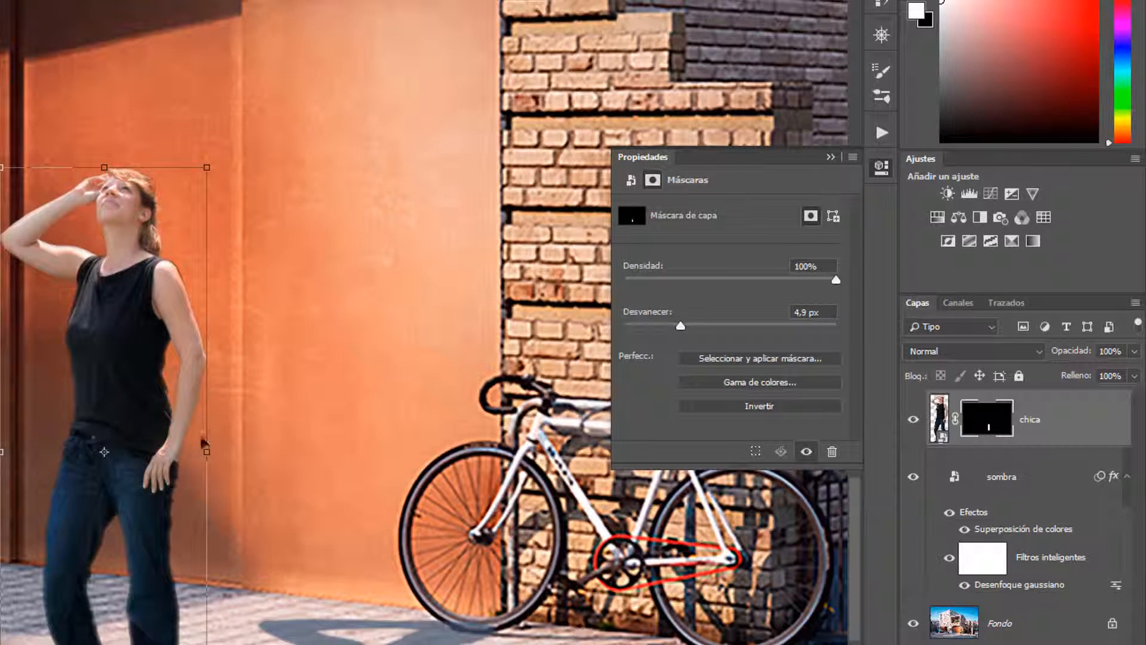
{"action": "left_click_drag", "start_coordinate": [680, 325], "coordinate": [644, 325]}
{"action": "left_click", "coordinate": [1000, 425], "text": "shift"}
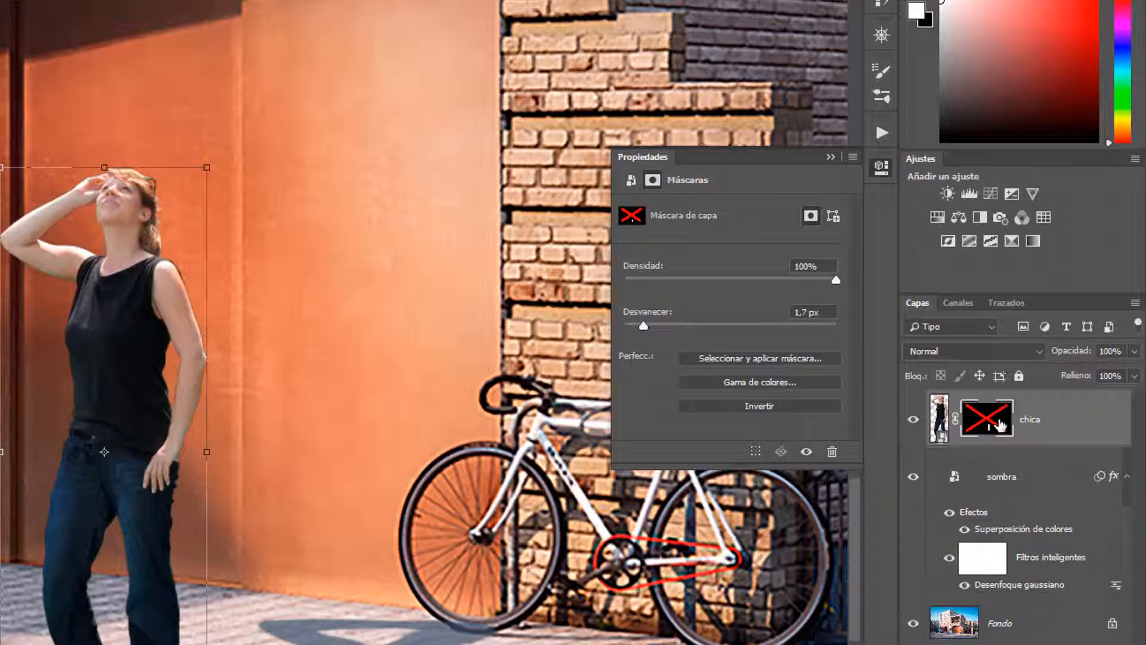
{"action": "left_click", "coordinate": [1000, 425], "text": "shift"}
{"action": "left_click", "coordinate": [1000, 425], "text": "shift"}
{"action": "left_click", "coordinate": [1000, 425], "text": "shift"}
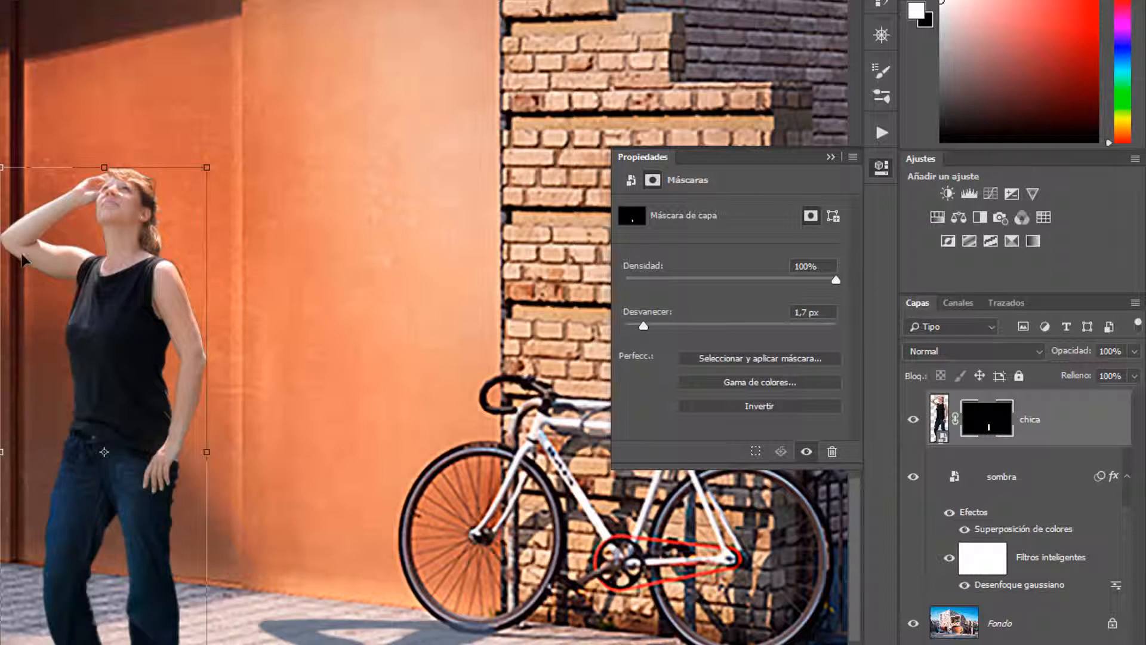
{"action": "scroll", "coordinate": [111, 395], "scroll_direction": "down", "scroll_amount": 5}
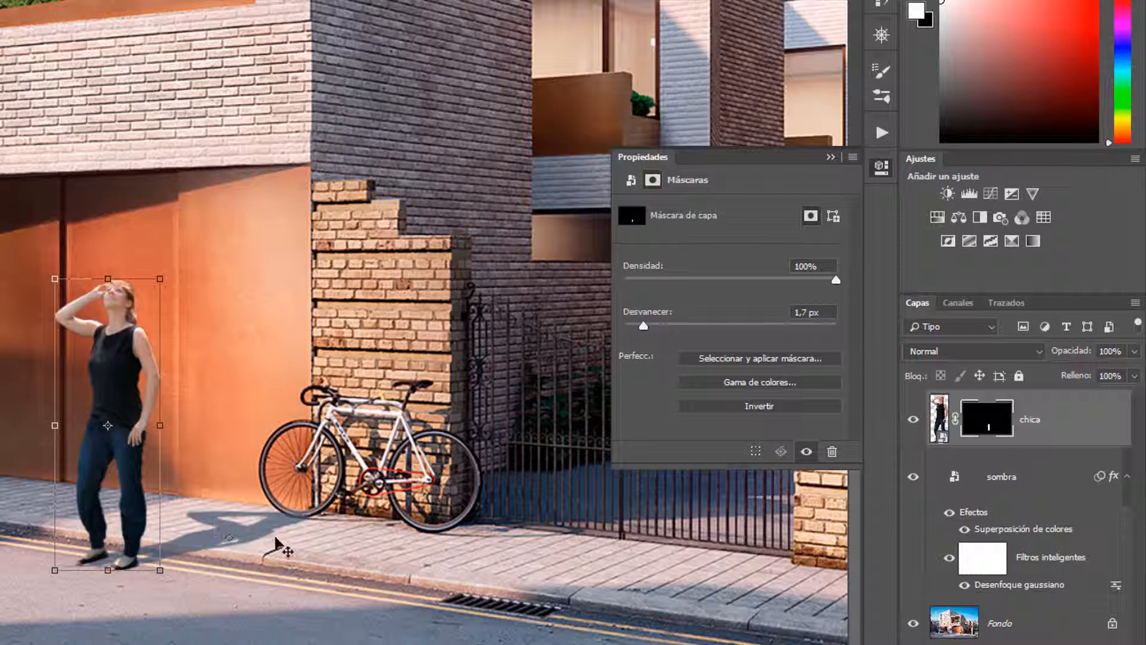
Set the Gaussian blur radius of the sombra layer to 4.8 pixels and judge the softened shadow on the pavement.
{"action": "left_click", "coordinate": [1025, 592]}
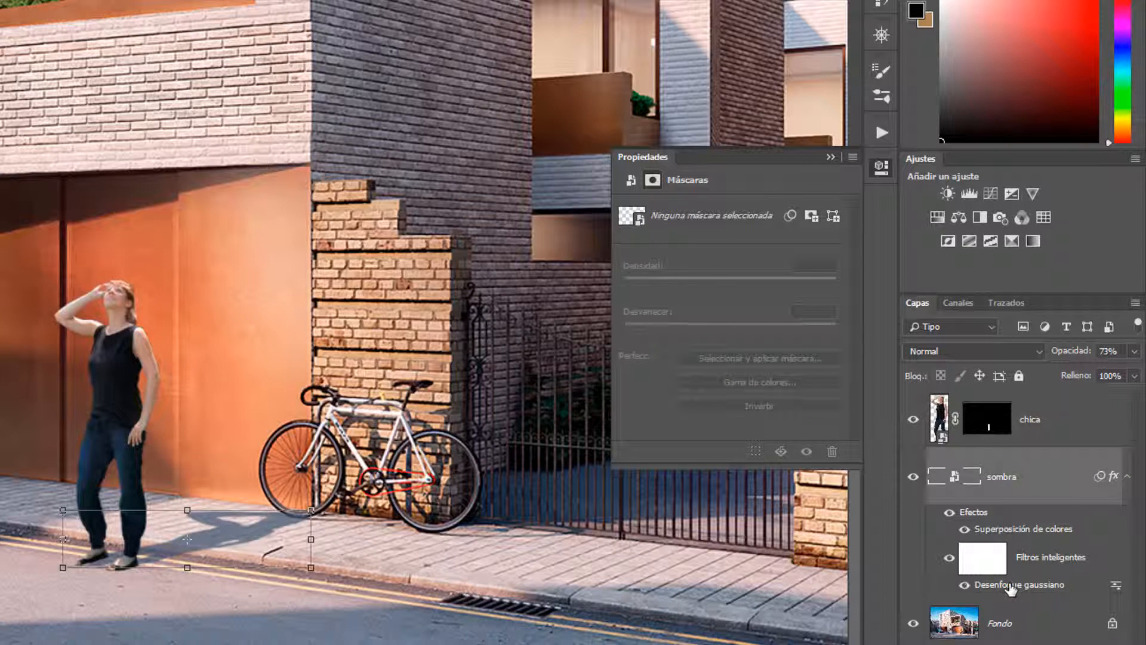
{"action": "double_click", "coordinate": [1010, 588]}
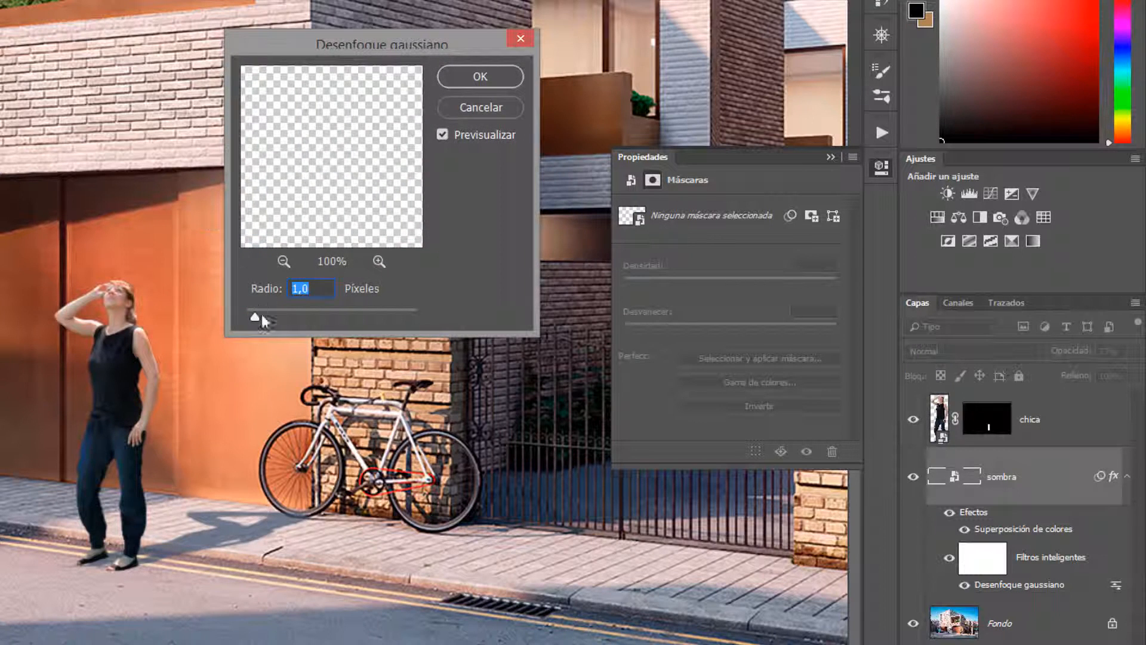
{"action": "left_click_drag", "start_coordinate": [262, 314], "coordinate": [348, 317]}
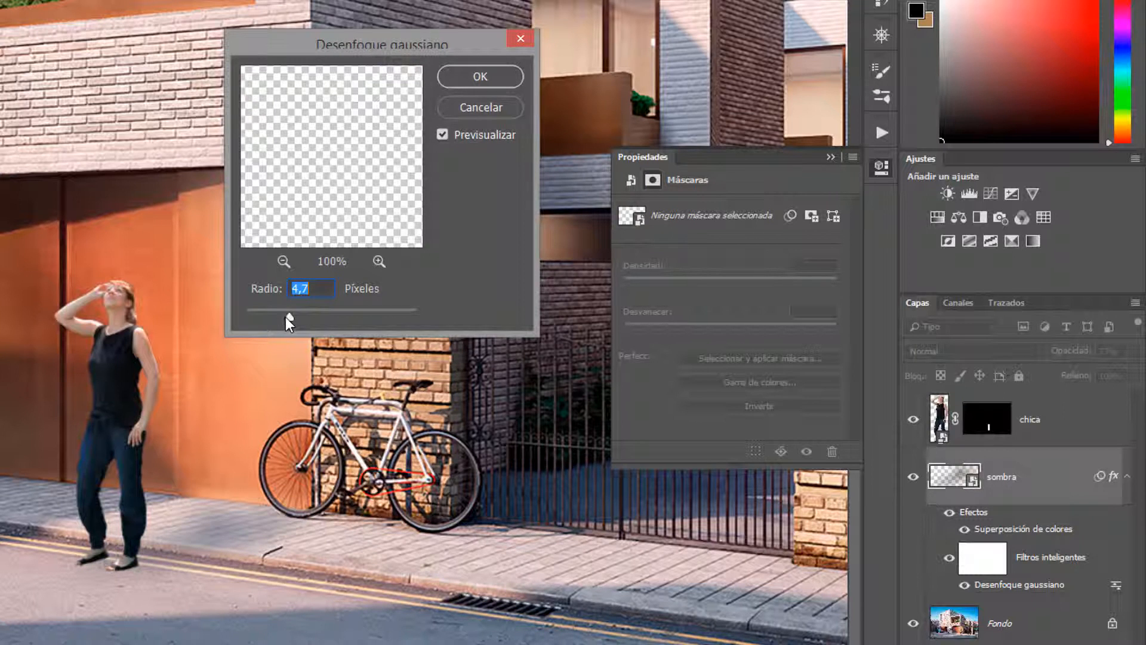
{"action": "left_click_drag", "start_coordinate": [291, 317], "coordinate": [295, 316]}
{"action": "left_click", "coordinate": [248, 504]}
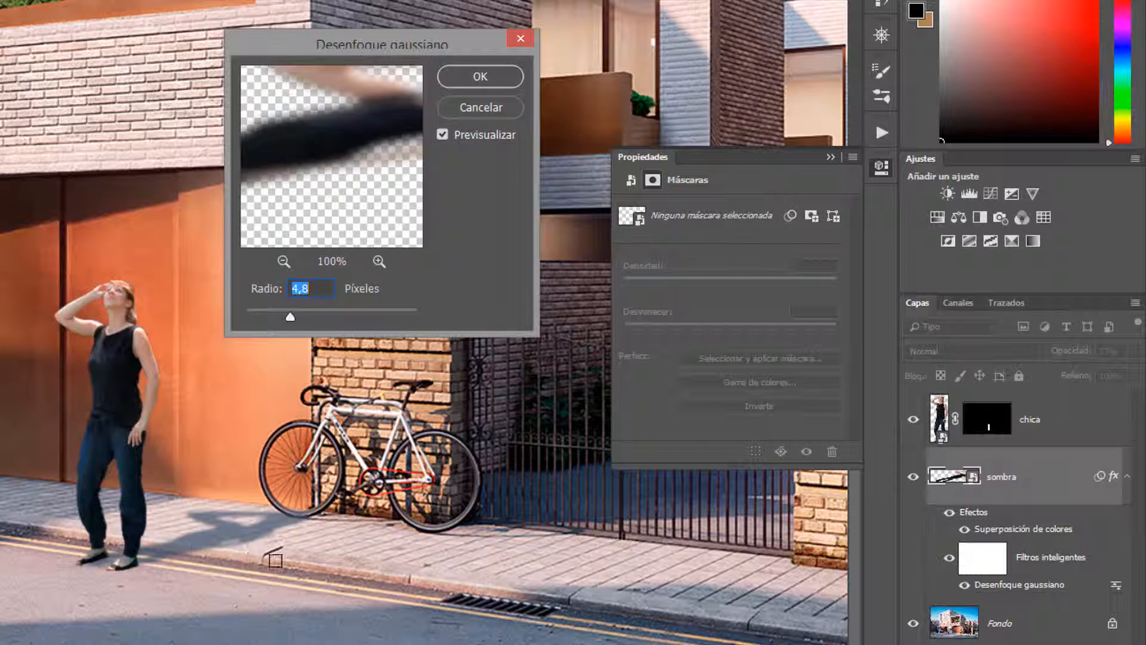
{"action": "left_click", "coordinate": [481, 76]}
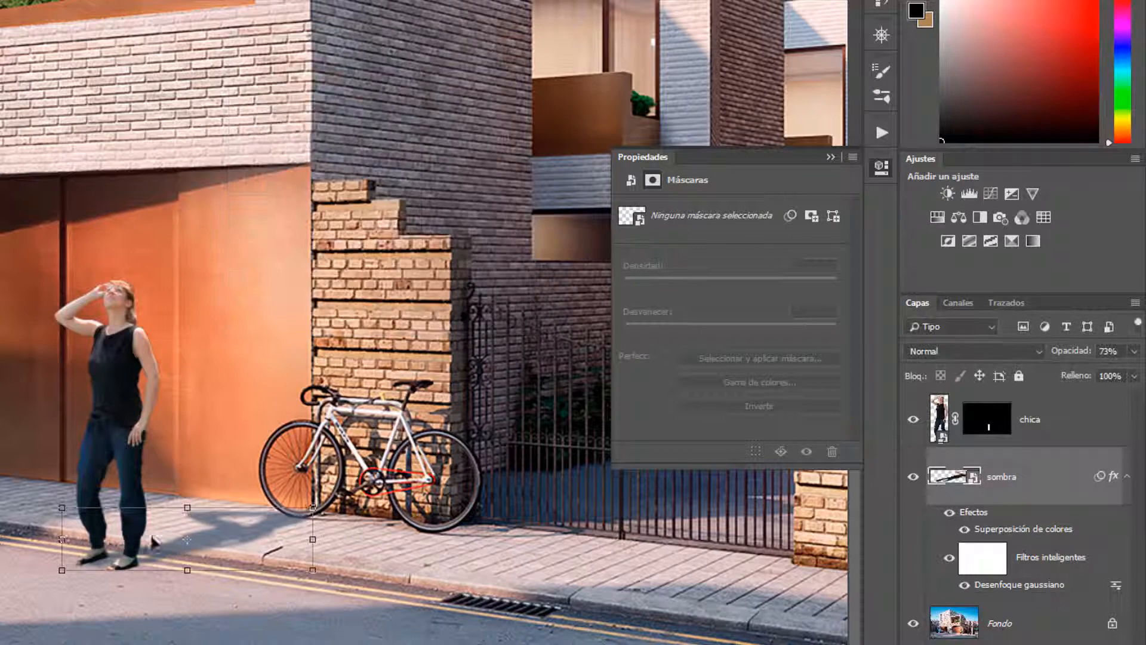
{"action": "scroll", "coordinate": [155, 514], "scroll_direction": "up", "scroll_amount": 2}
{"action": "scroll", "coordinate": [155, 514], "scroll_direction": "down", "scroll_amount": 1}
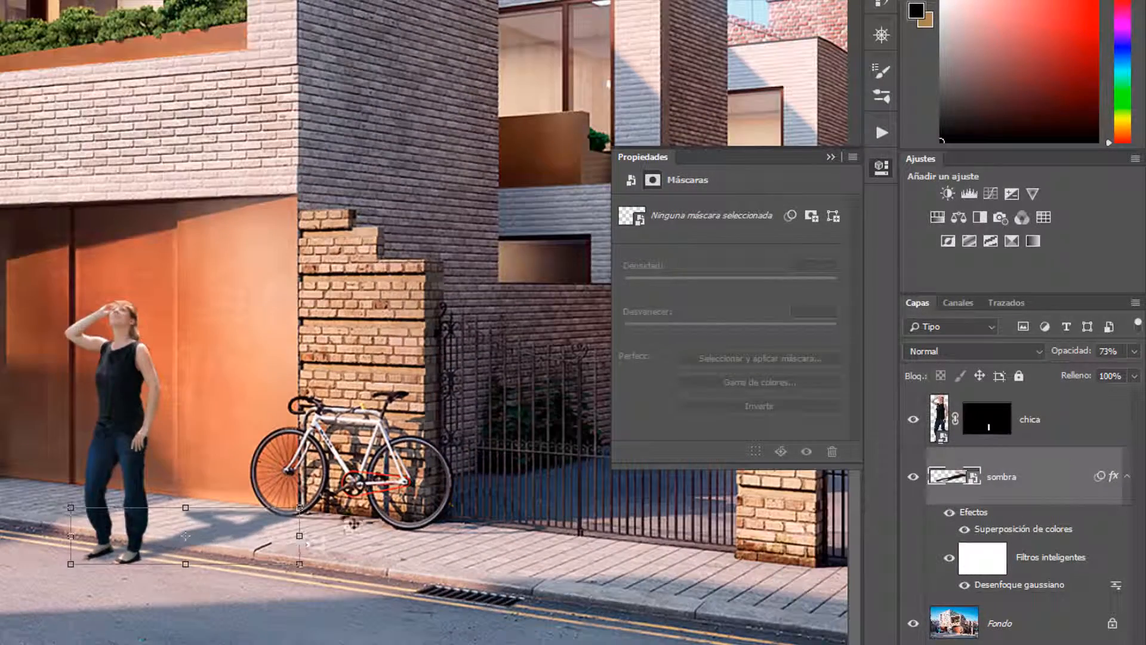
{"action": "scroll", "coordinate": [236, 500], "scroll_direction": "up", "scroll_amount": 3}
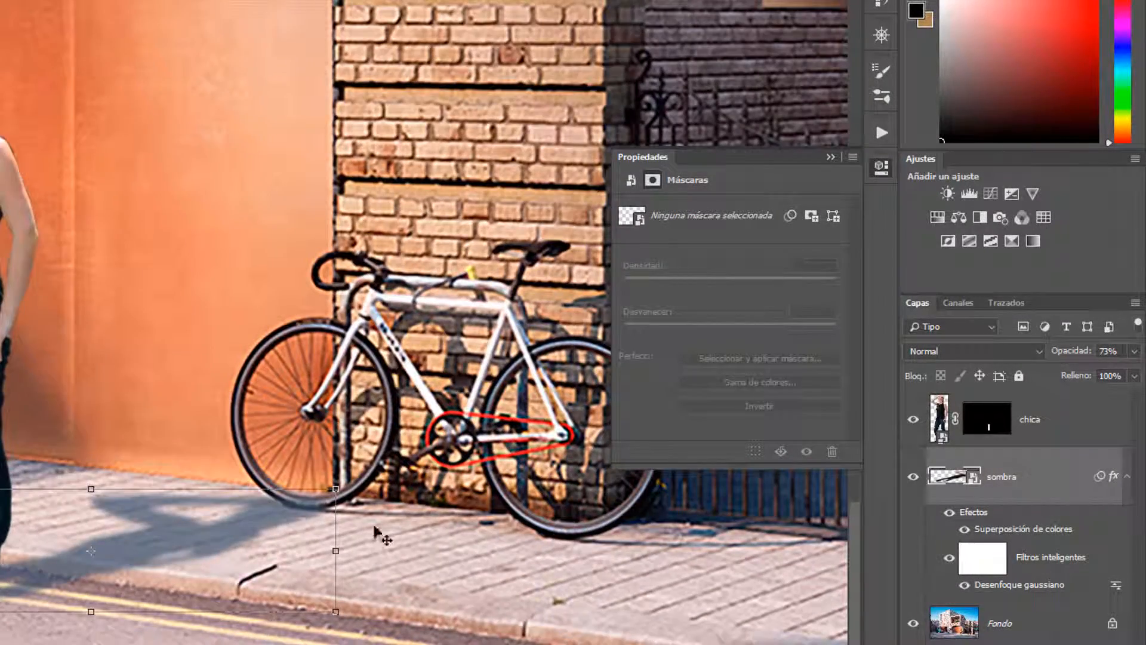
{"action": "scroll", "coordinate": [85, 522], "scroll_direction": "down", "scroll_amount": 1}
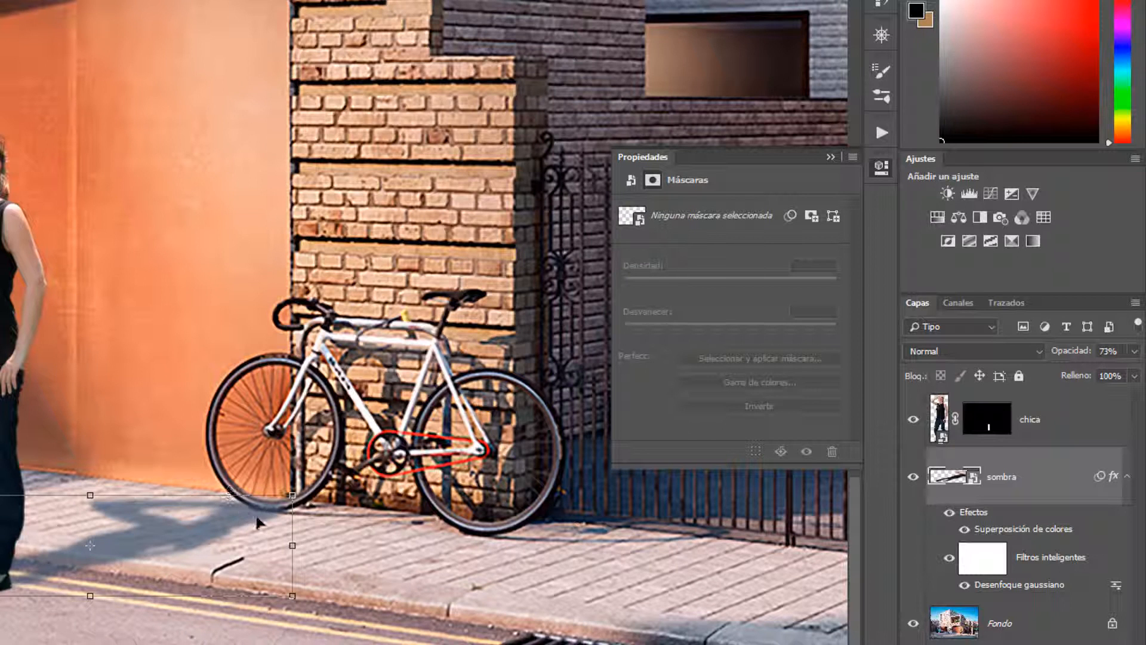
Add a white layer mask to the sombra layer and make black the painting colour.
{"action": "left_click", "coordinate": [958, 478]}
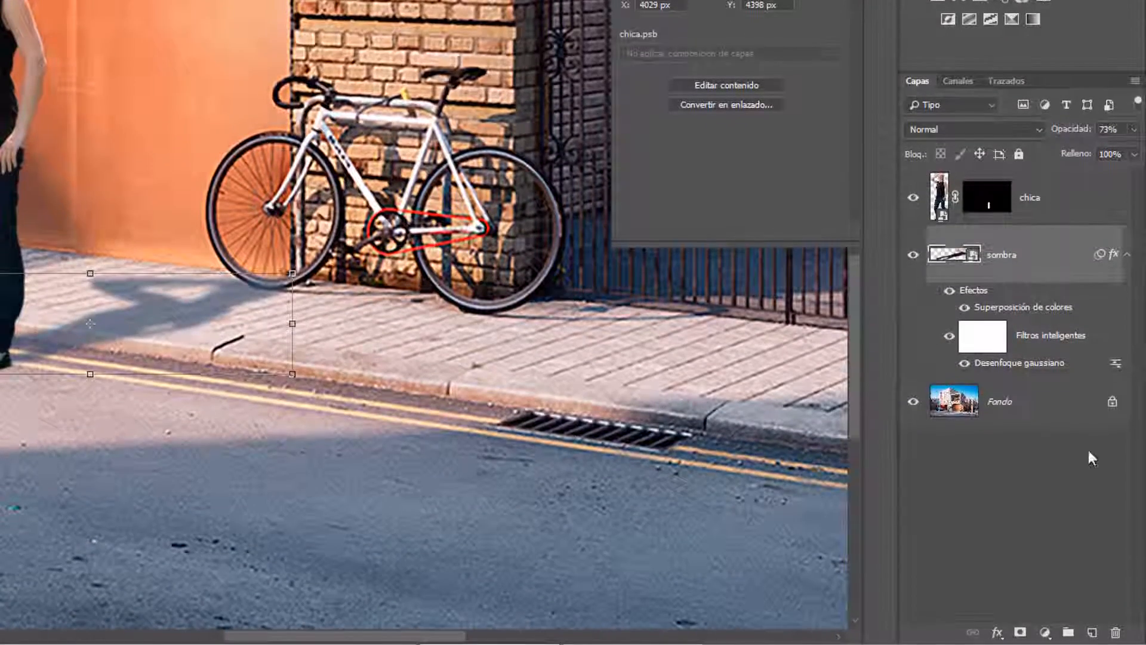
{"action": "left_click", "coordinate": [1022, 631]}
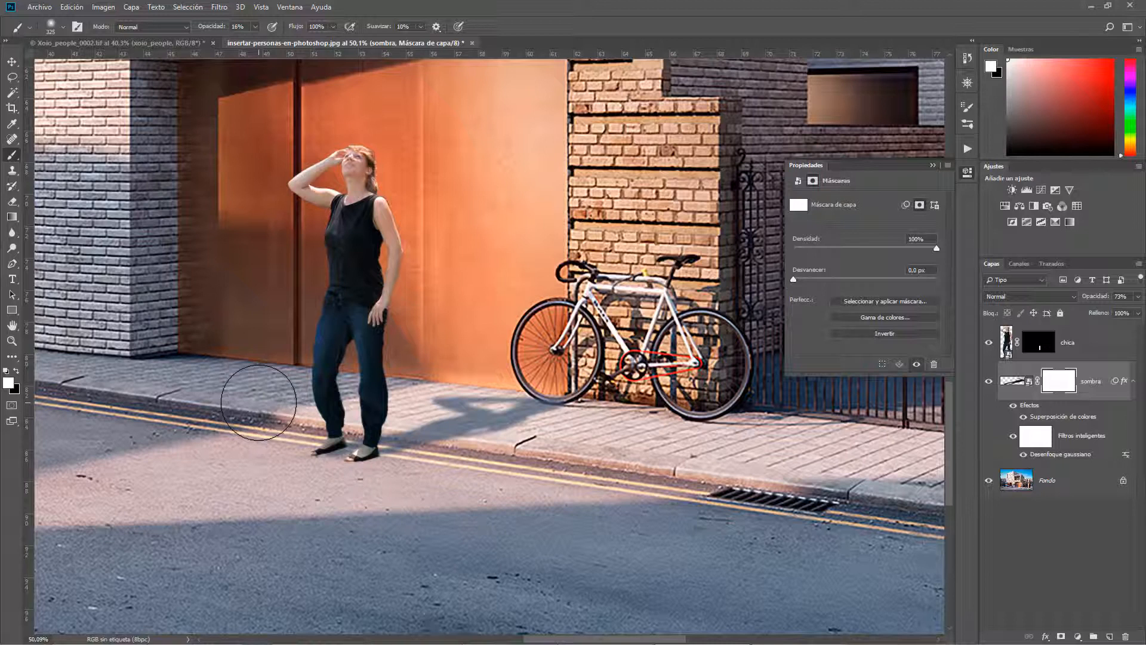
{"action": "key", "text": "x"}
{"action": "key", "text": "x"}
{"action": "key", "text": "x"}
{"action": "key", "text": "x"}
{"action": "key", "text": "x"}
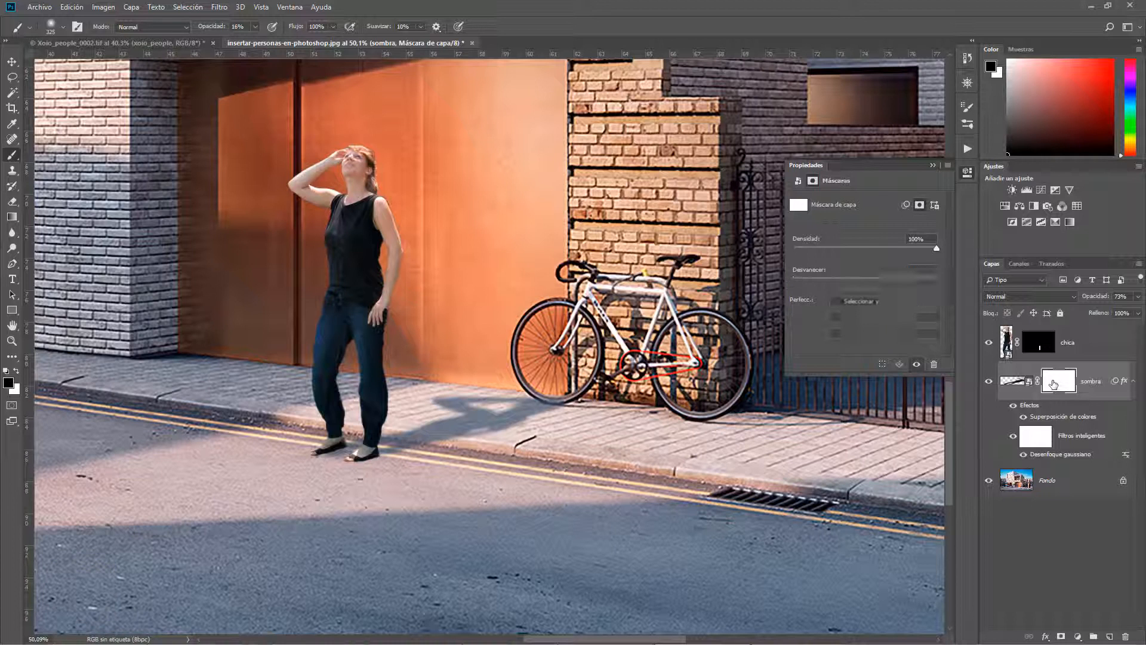
Set the soft brush to 167 px and 20% opacity for fading the shadow on its mask.
{"action": "right_click", "coordinate": [522, 278]}
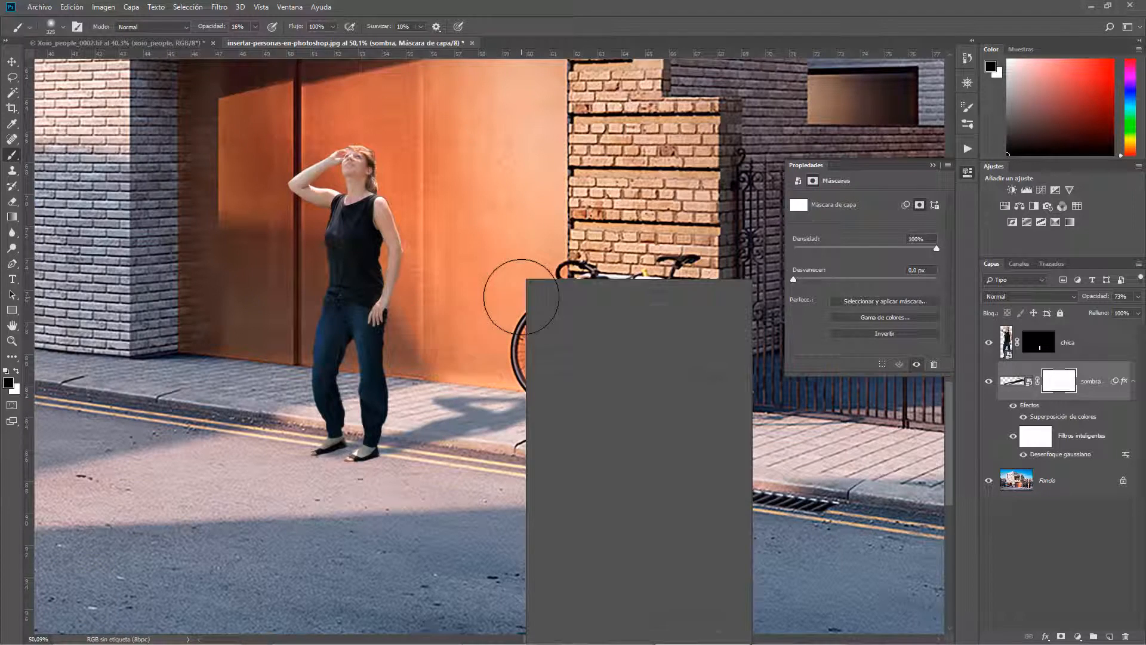
{"action": "right_click", "coordinate": [477, 249]}
{"action": "right_click", "coordinate": [520, 209]}
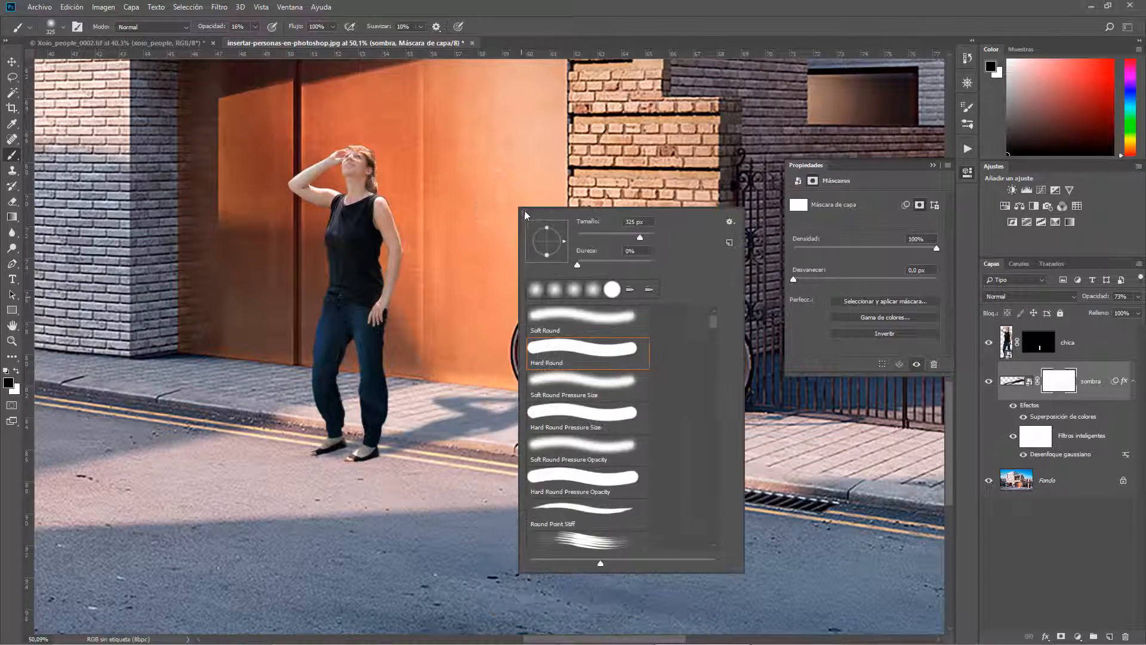
{"action": "left_click", "coordinate": [639, 242]}
{"action": "key", "text": "Return"}
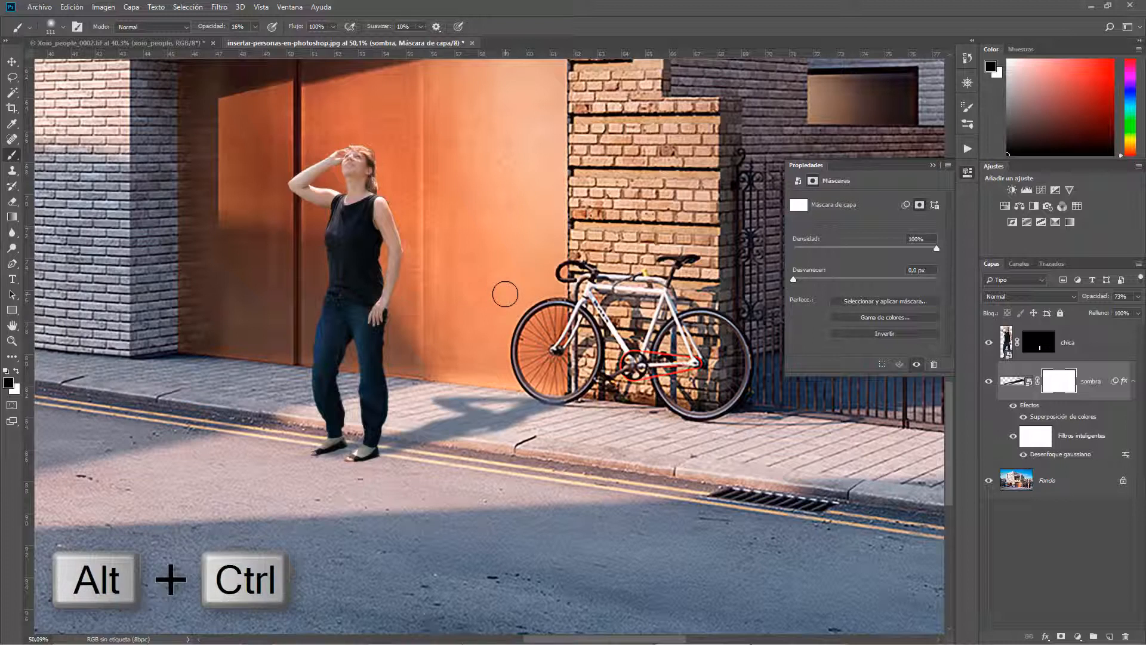
{"action": "mouse_move", "coordinate": [499, 294]}
{"action": "left_mouse_down"}
{"action": "mouse_move", "coordinate": [520, 295]}
{"action": "mouse_move", "coordinate": [492, 296]}
{"action": "mouse_move", "coordinate": [507, 293]}
{"action": "left_mouse_up"}
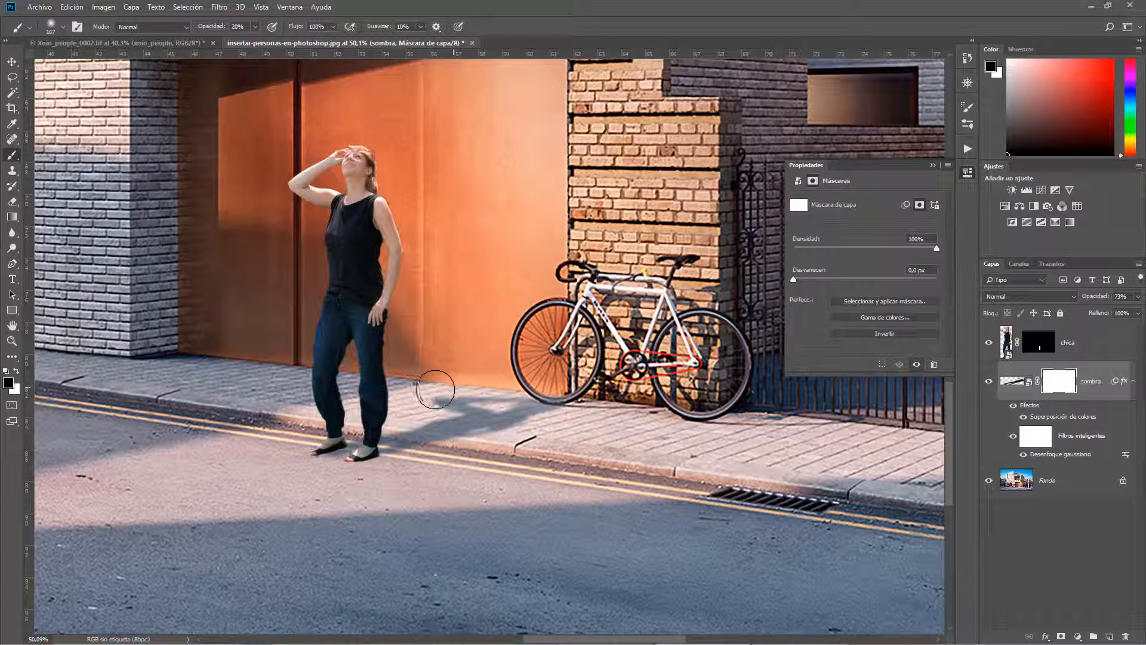
Check the sombra mask on its own, return to the image and paint black over the shadow's far end to fade it.
{"action": "left_click", "coordinate": [1061, 384], "text": "alt"}
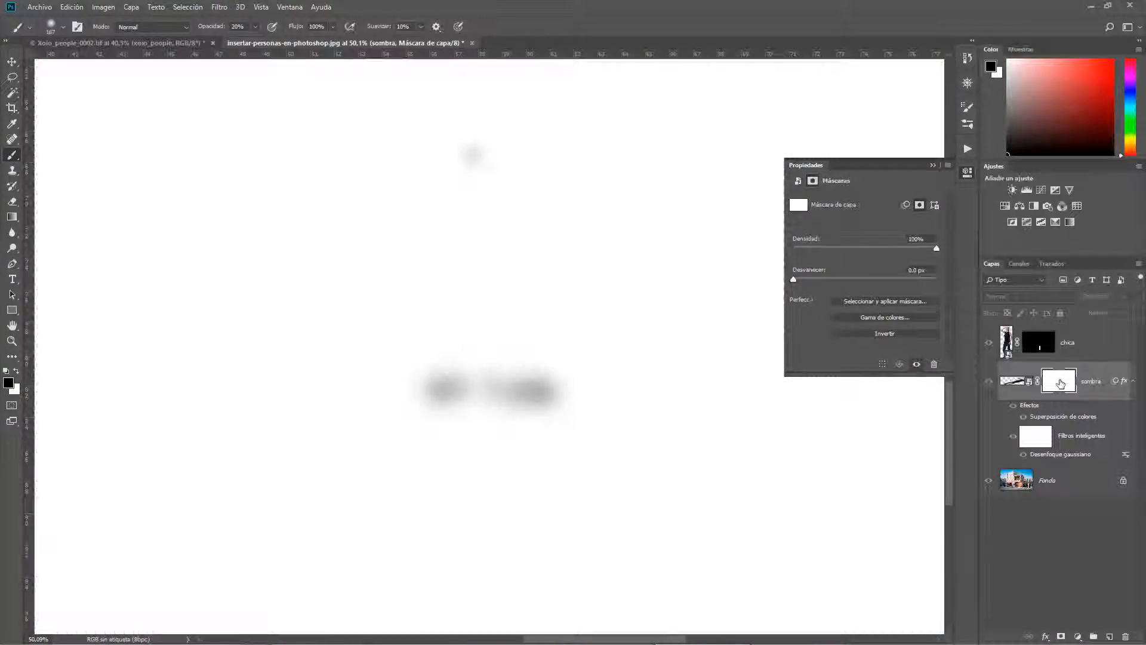
{"action": "left_click", "coordinate": [1061, 384], "text": "alt"}
{"action": "left_click_drag", "start_coordinate": [537, 420], "coordinate": [497, 437]}
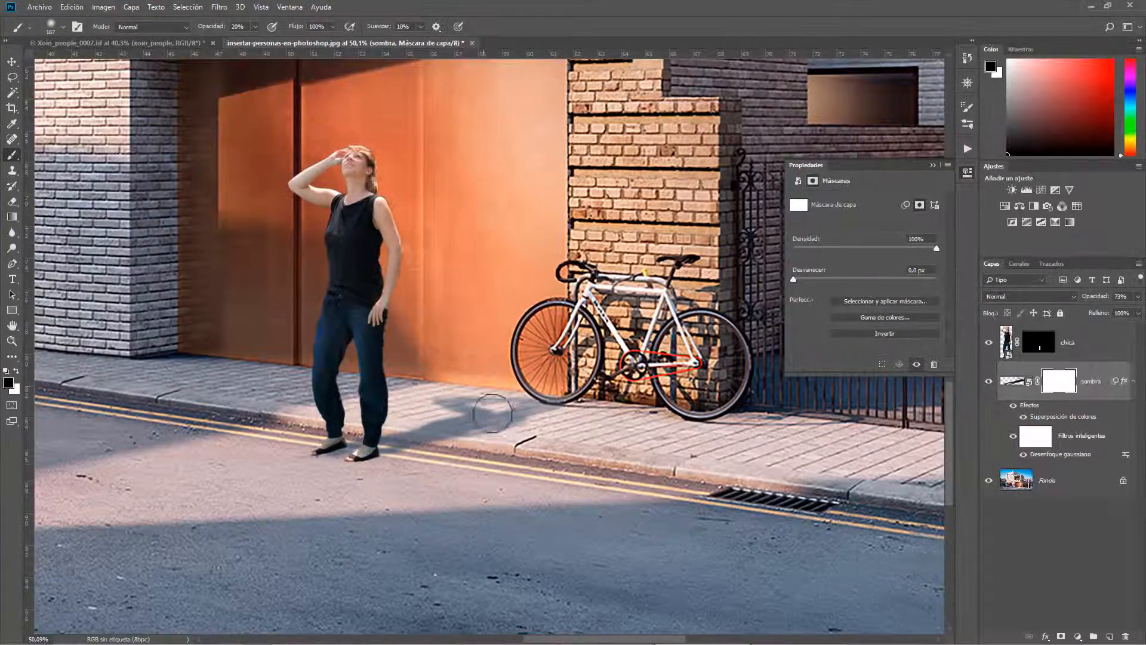
{"action": "scroll", "coordinate": [552, 454], "scroll_direction": "down", "scroll_amount": 4}
{"action": "scroll", "coordinate": [489, 487], "scroll_direction": "down", "scroll_amount": 1}
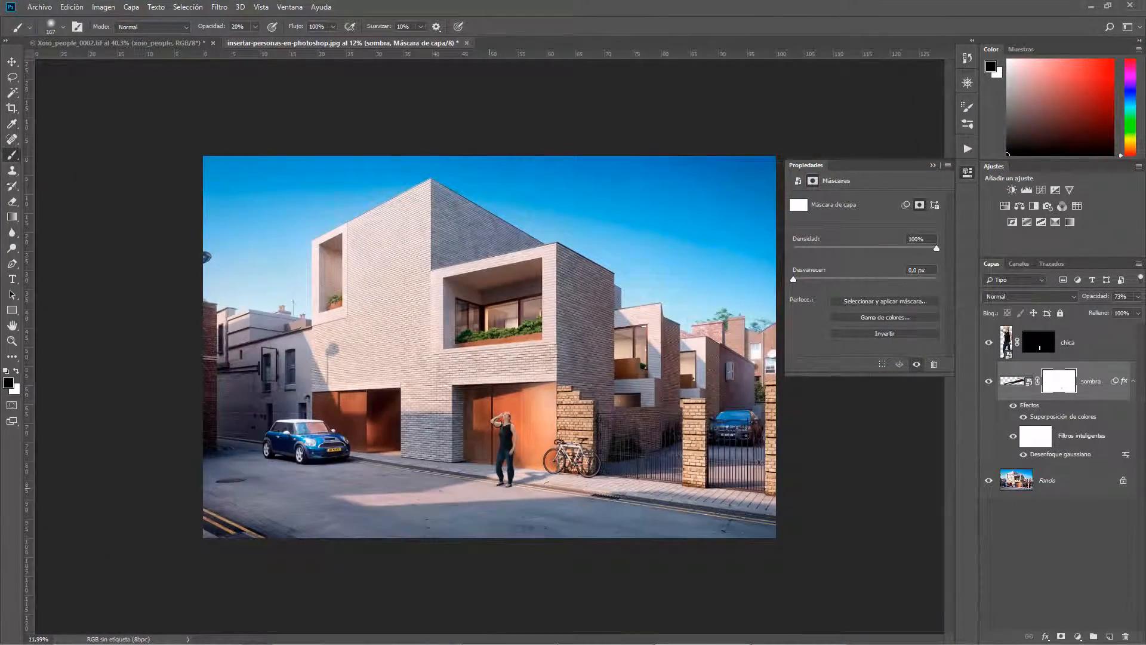
Select the chica layer with the Move tool and examine the woman's integration in the scene, both close up and in the full image.
{"action": "left_click", "coordinate": [12, 62]}
{"action": "scroll", "coordinate": [508, 453], "scroll_direction": "up", "scroll_amount": 2}
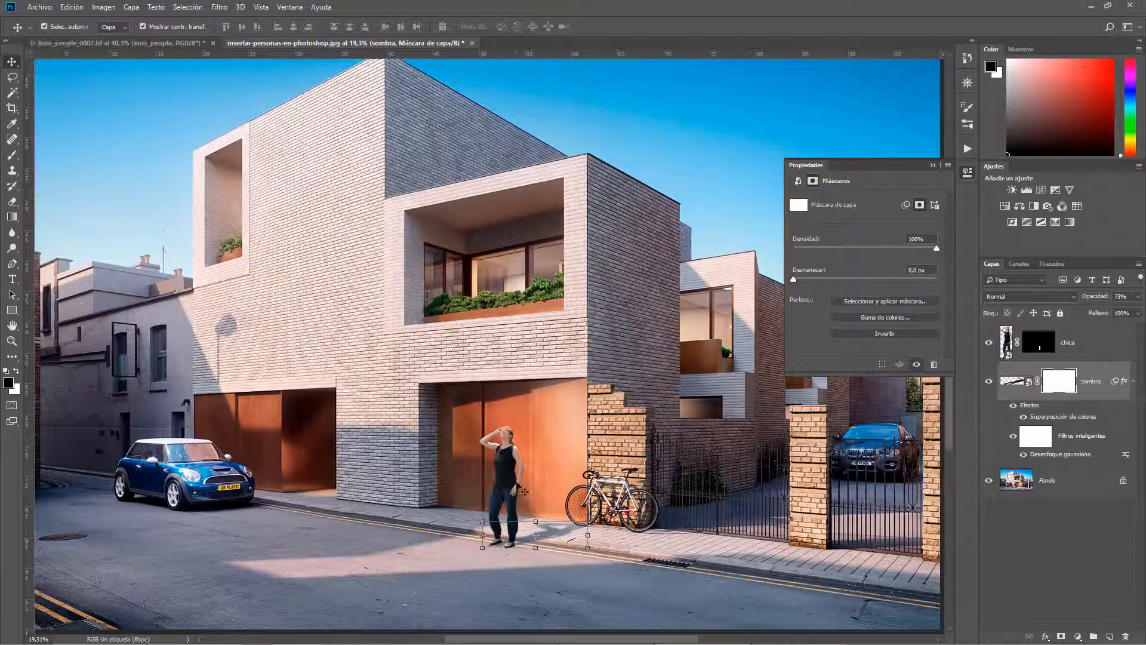
{"action": "left_click", "coordinate": [506, 481]}
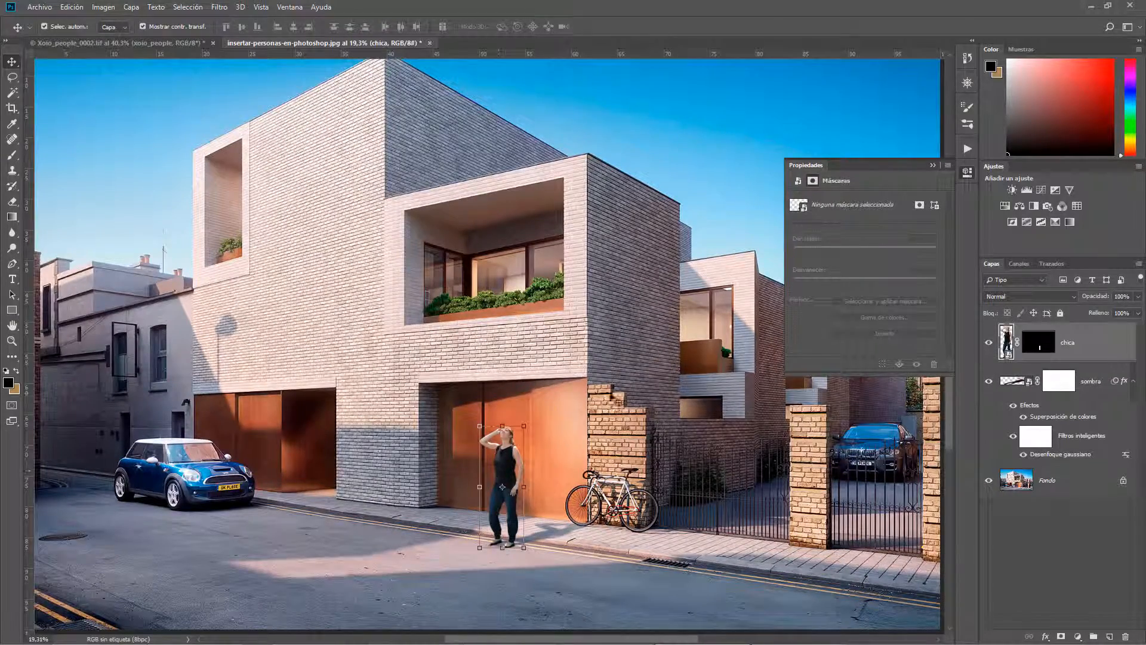
{"action": "scroll", "coordinate": [508, 487], "scroll_direction": "down", "scroll_amount": 1}
{"action": "scroll", "coordinate": [500, 576], "scroll_direction": "up", "scroll_amount": 2}
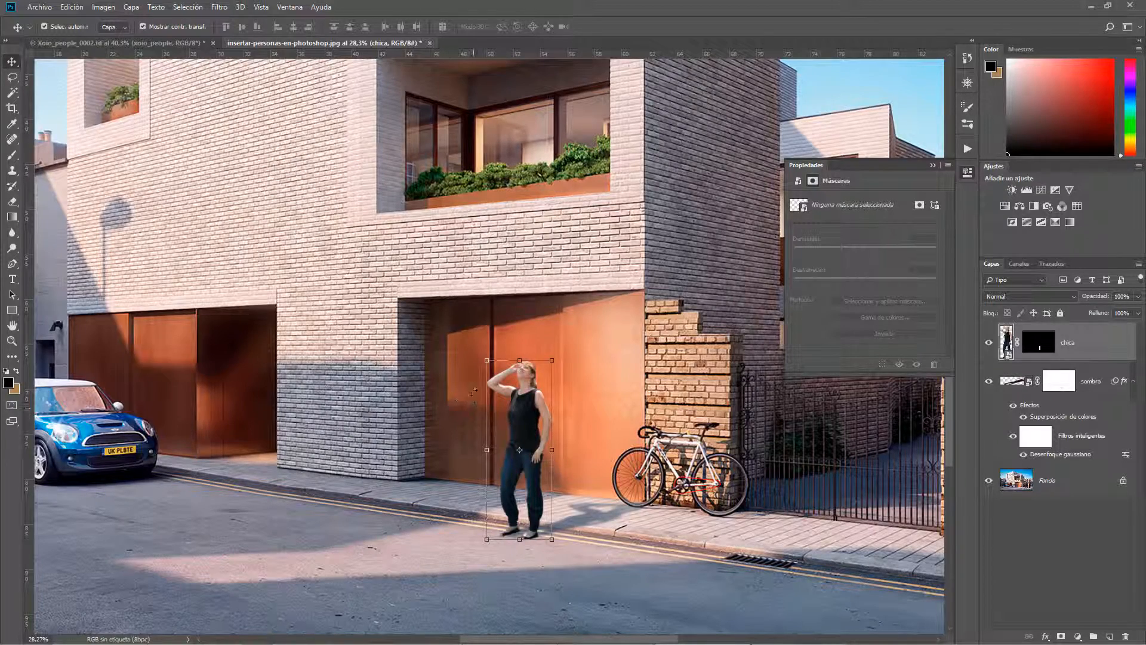
{"action": "scroll", "coordinate": [522, 412], "scroll_direction": "down", "scroll_amount": 2}
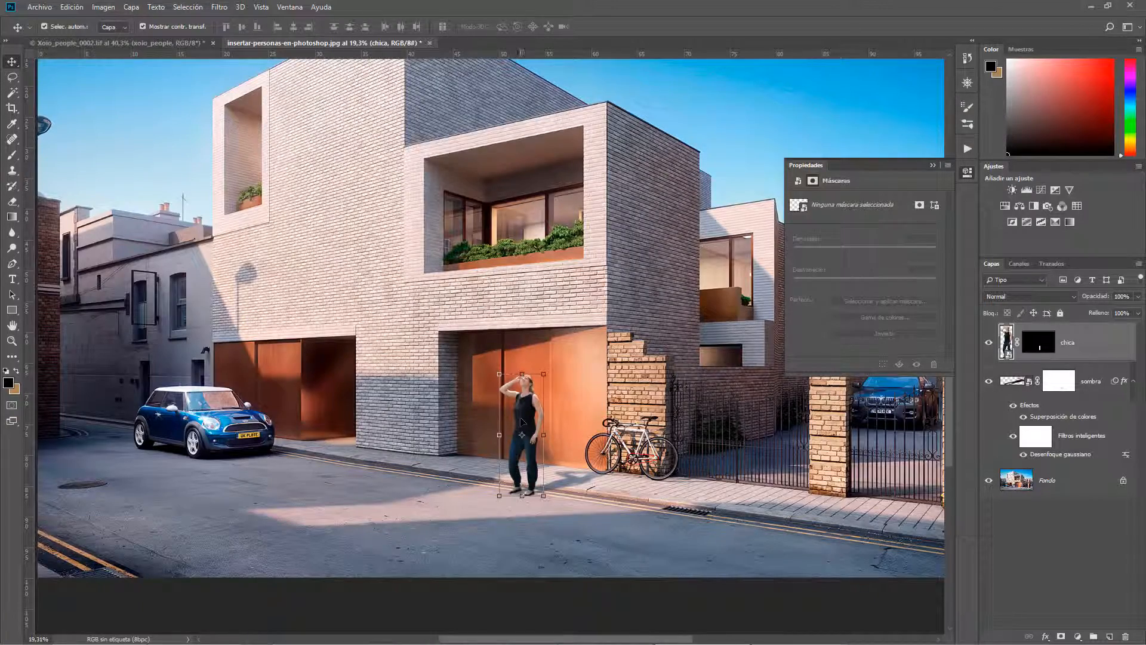
{"action": "scroll", "coordinate": [522, 422], "scroll_direction": "up", "scroll_amount": 3}
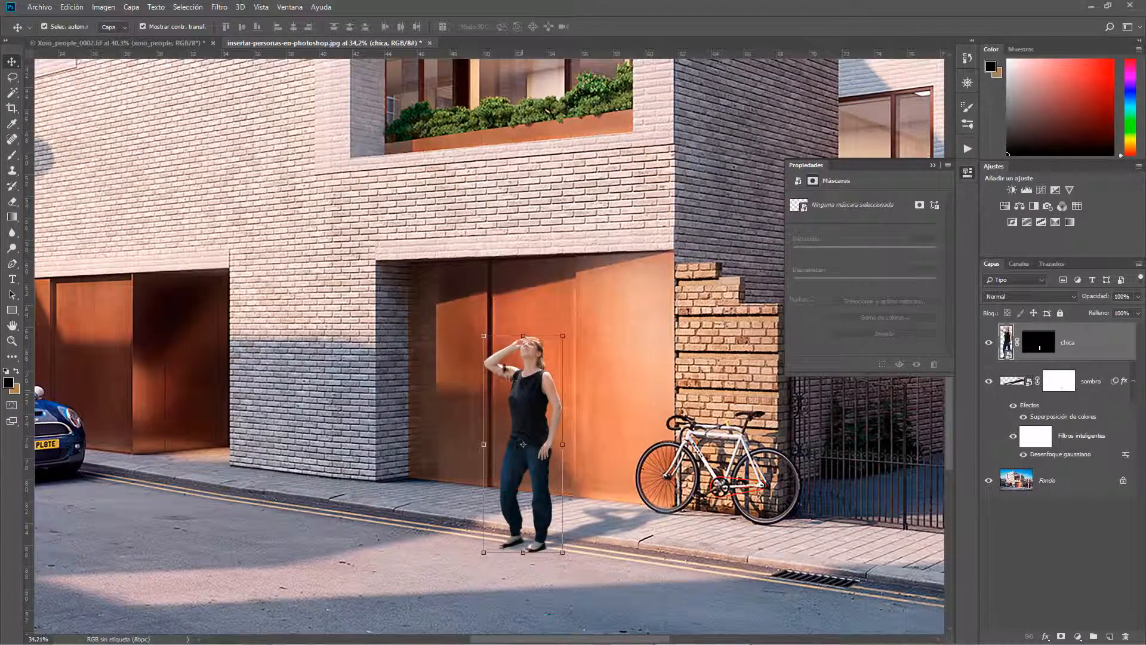
{"action": "scroll", "coordinate": [601, 425], "scroll_direction": "down", "scroll_amount": 3}
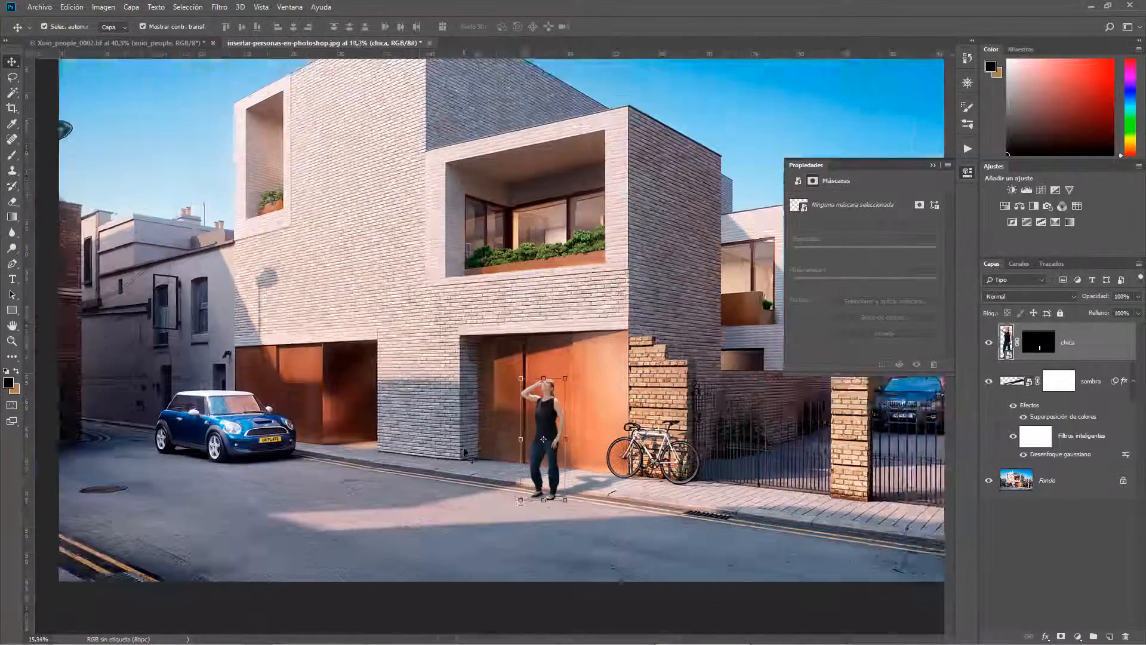
{"action": "scroll", "coordinate": [370, 501], "scroll_direction": "down", "scroll_amount": 2}
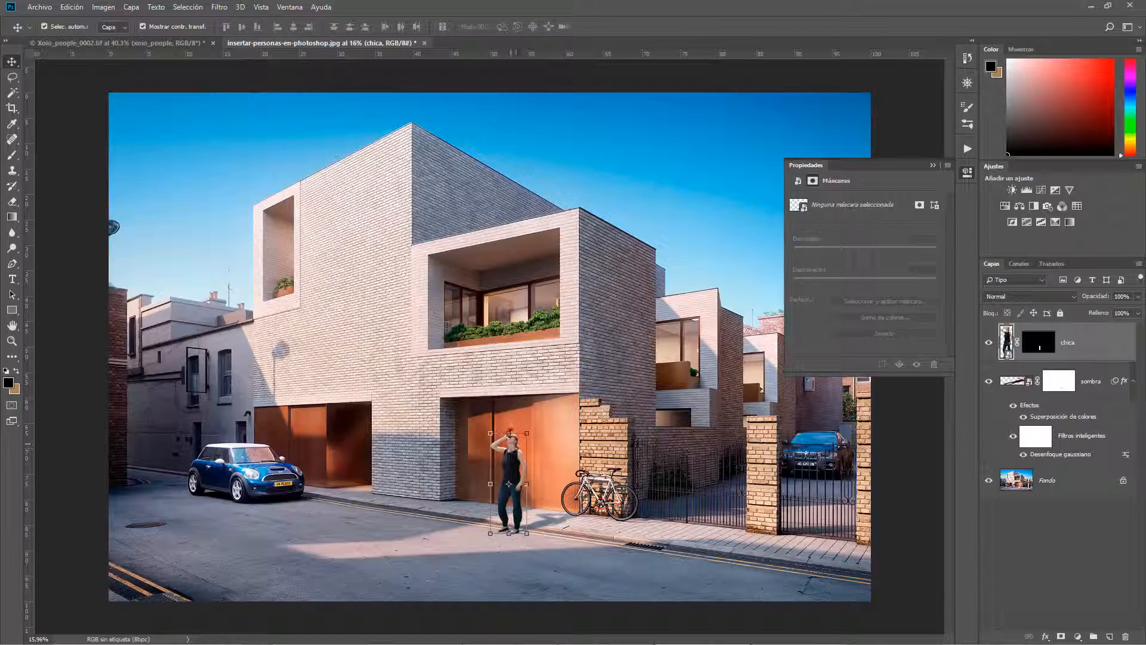
{"action": "scroll", "coordinate": [515, 442], "scroll_direction": "up", "scroll_amount": 6}
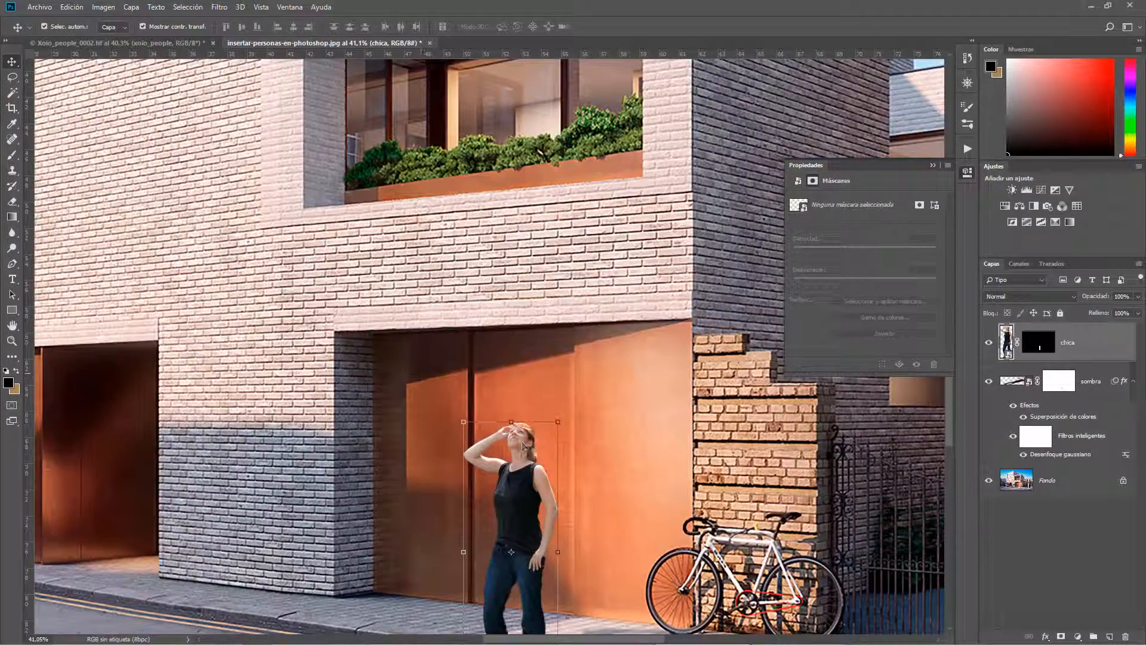
{"action": "scroll", "coordinate": [523, 442], "scroll_direction": "up", "scroll_amount": 2}
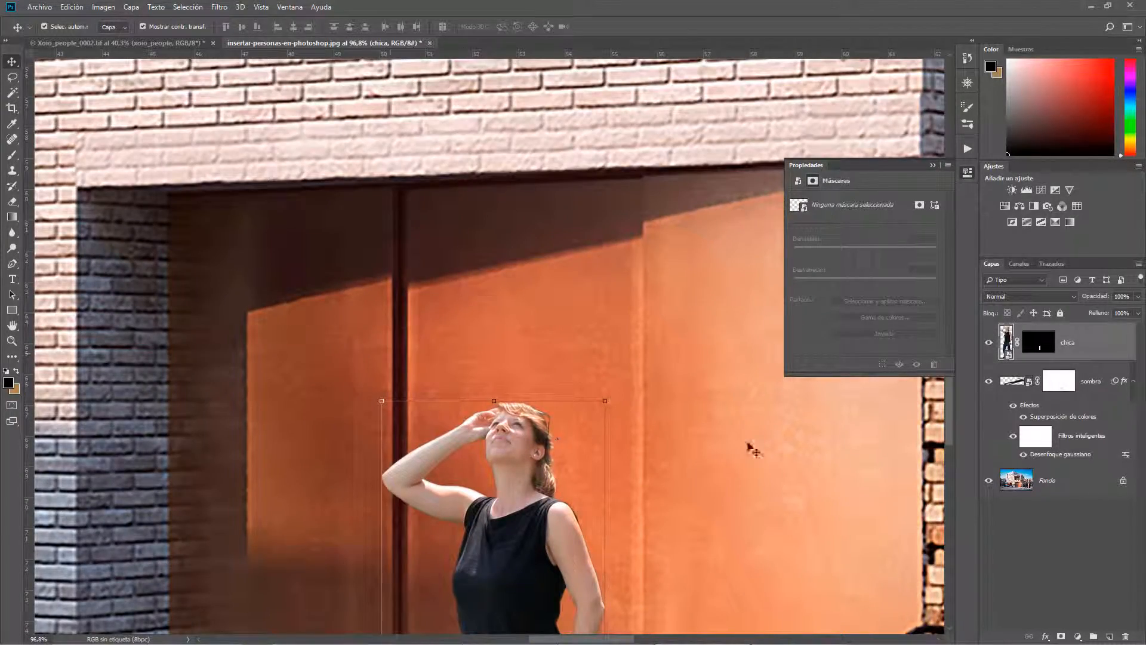
{"action": "scroll", "coordinate": [589, 320], "scroll_direction": "down", "scroll_amount": 5}
{"action": "scroll", "coordinate": [491, 366], "scroll_direction": "down", "scroll_amount": 2}
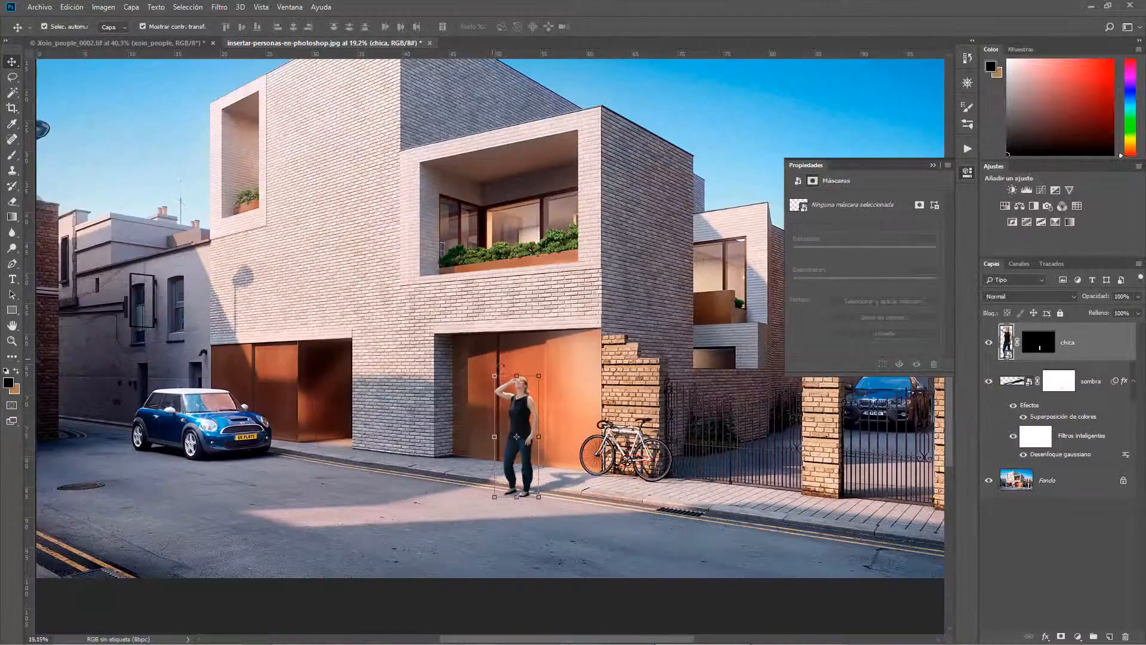
{"action": "scroll", "coordinate": [466, 418], "scroll_direction": "down", "scroll_amount": 1}
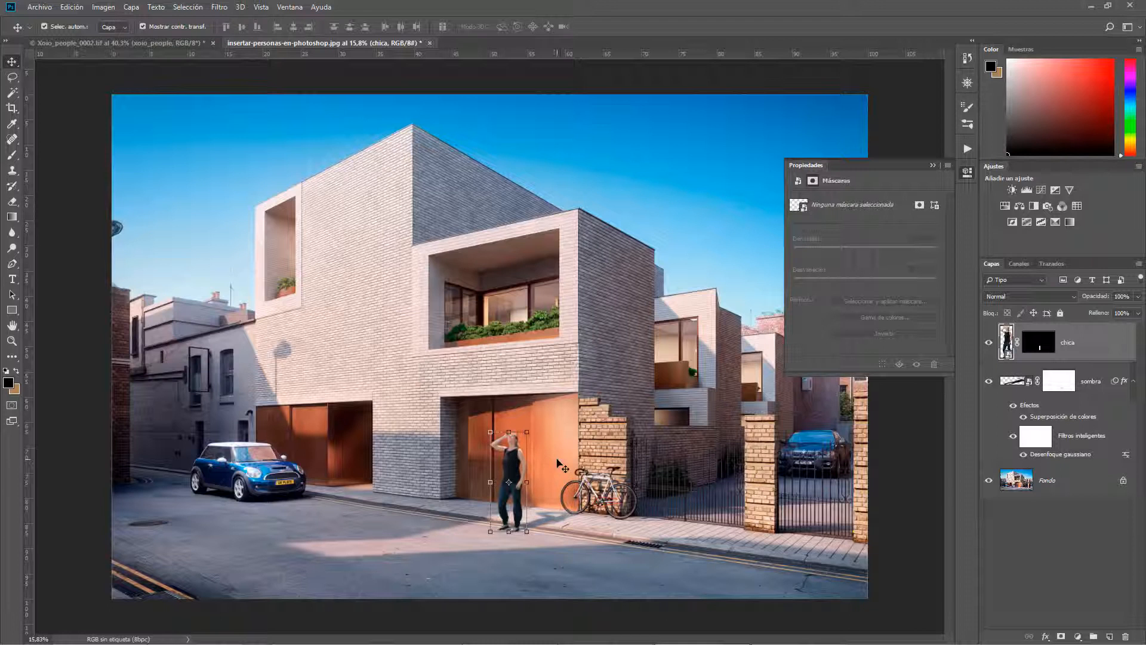
Try flipping the woman on the chica layer horizontally, and undo the flip.
{"action": "left_click", "coordinate": [76, 7]}
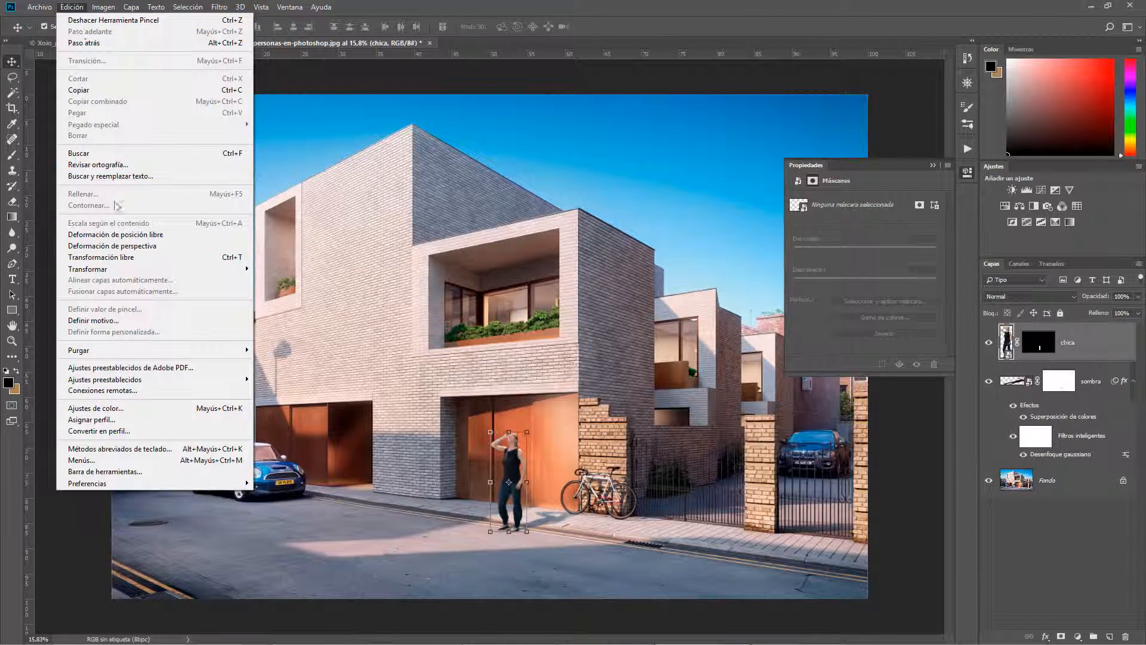
{"action": "mouse_move", "coordinate": [150, 270]}
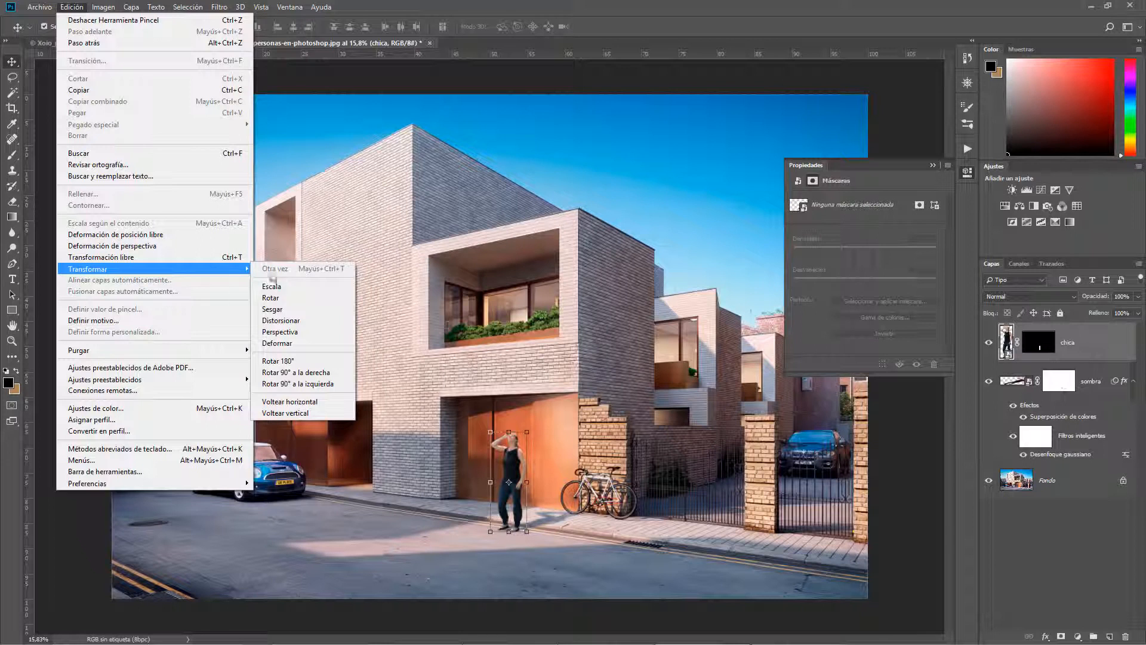
{"action": "left_click", "coordinate": [304, 400]}
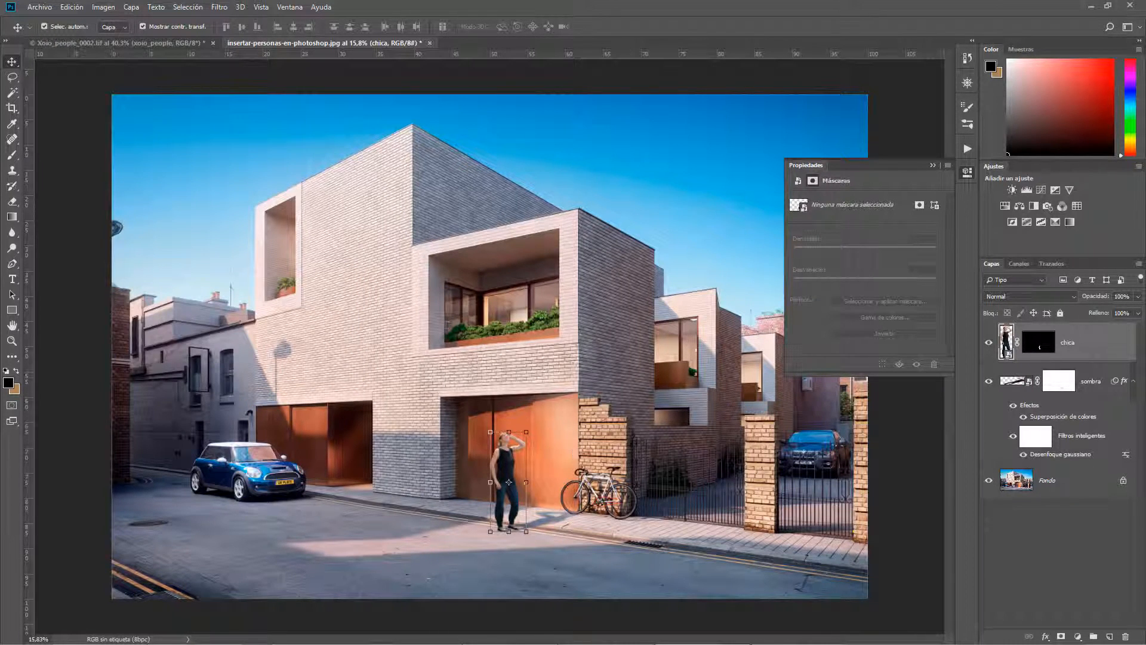
{"action": "key", "text": "ctrl+z"}
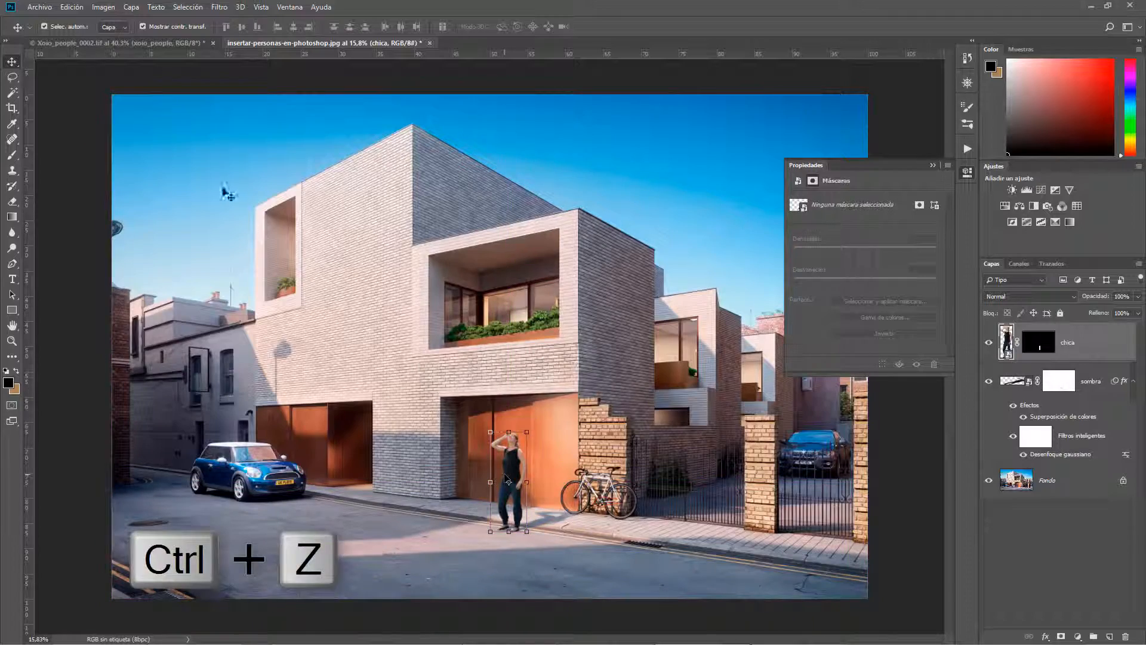
Deselect the chica layer and review the woman and her shadow within the whole composition.
{"action": "scroll", "coordinate": [510, 483], "scroll_direction": "up", "scroll_amount": 6}
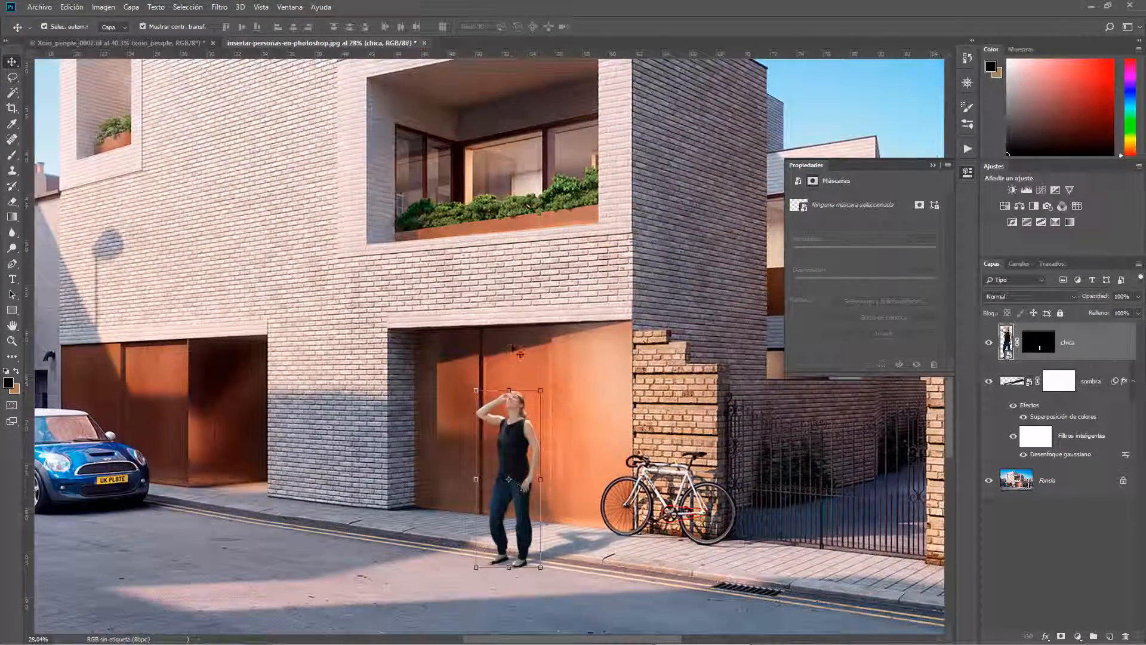
{"action": "scroll", "coordinate": [511, 345], "scroll_direction": "down", "scroll_amount": 4}
{"action": "left_click", "coordinate": [526, 347]}
{"action": "scroll", "coordinate": [526, 346], "scroll_direction": "down", "scroll_amount": 2}
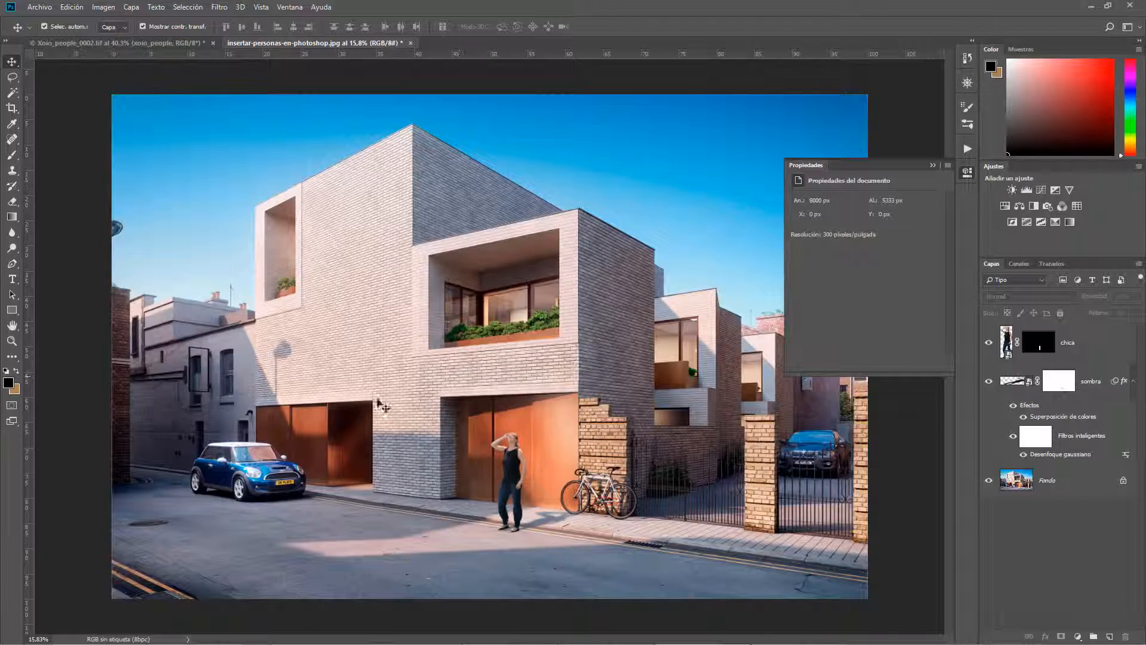
Add a Color Balance adjustment layer above the chica layer and clip it so it affects only the woman.
{"action": "scroll", "coordinate": [512, 573], "scroll_direction": "up", "scroll_amount": 1}
{"action": "scroll", "coordinate": [512, 573], "scroll_direction": "up", "scroll_amount": 1}
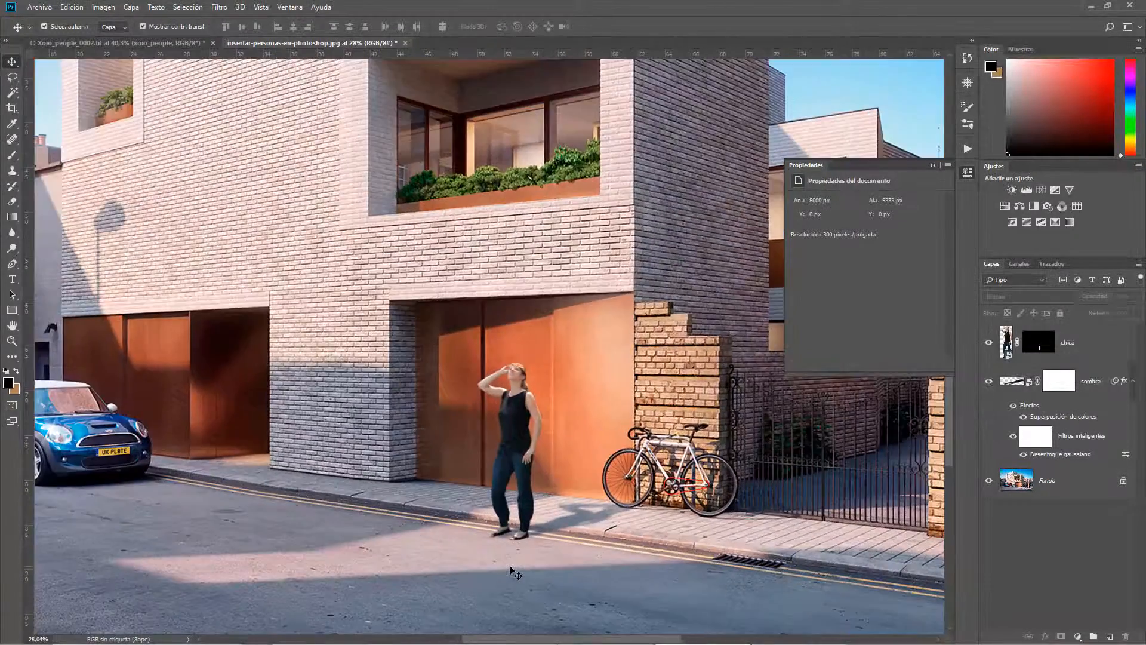
{"action": "left_click", "coordinate": [514, 403]}
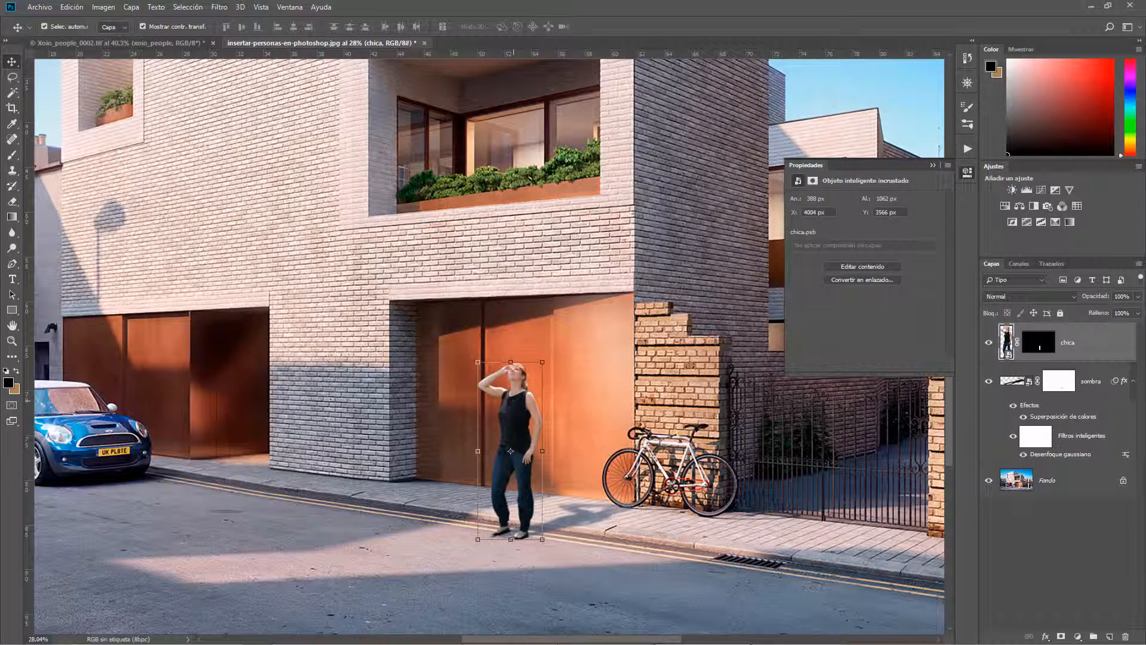
{"action": "scroll", "coordinate": [538, 401], "scroll_direction": "down", "scroll_amount": 1}
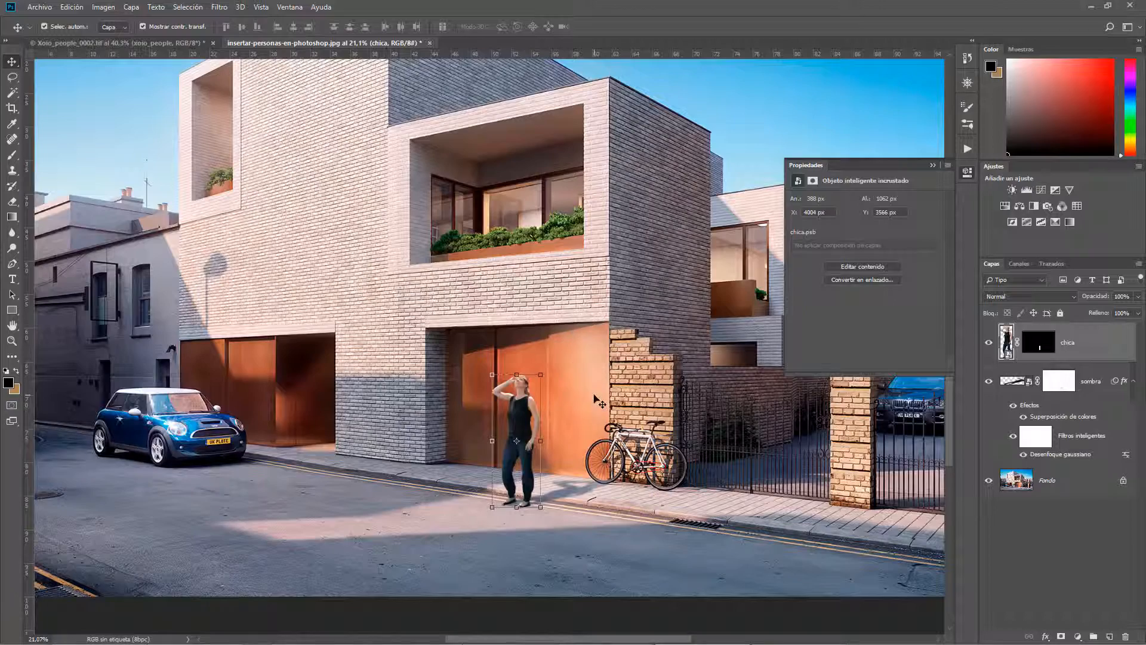
{"action": "scroll", "coordinate": [513, 482], "scroll_direction": "up", "scroll_amount": 1}
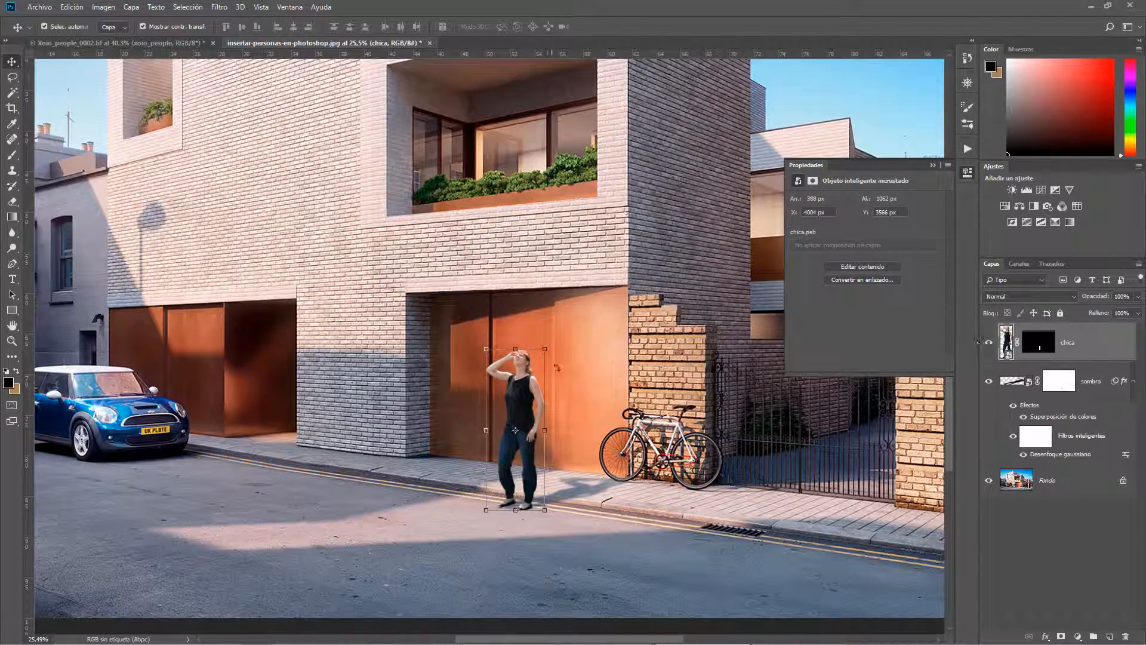
{"action": "scroll", "coordinate": [687, 426], "scroll_direction": "down", "scroll_amount": 2}
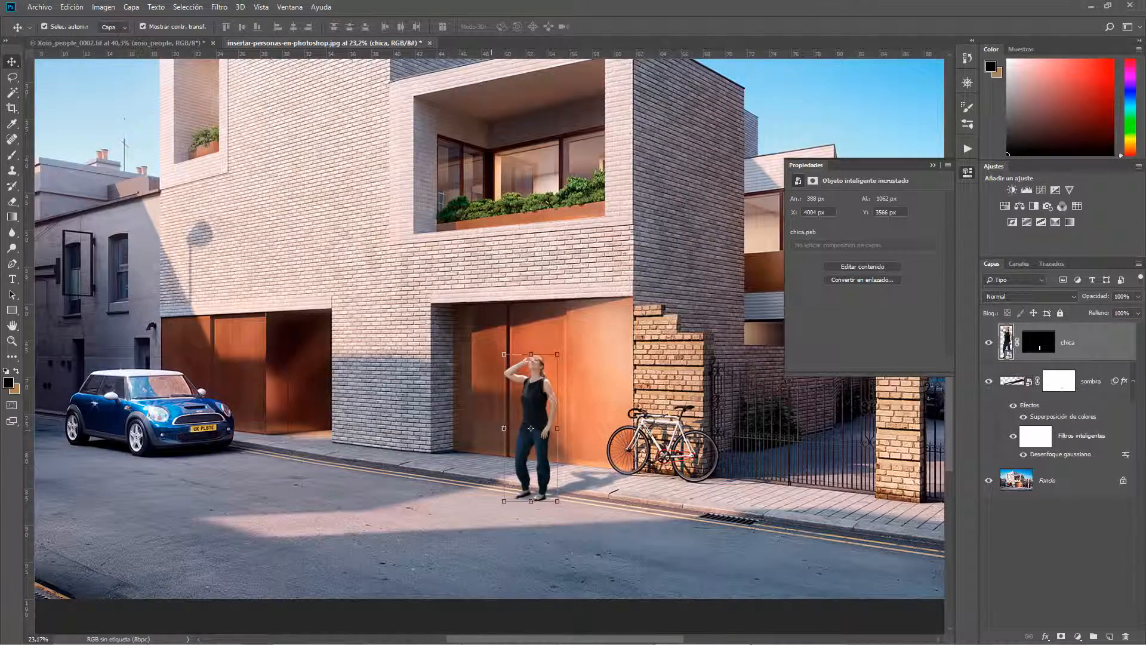
{"action": "scroll", "coordinate": [504, 507], "scroll_direction": "down", "scroll_amount": 3}
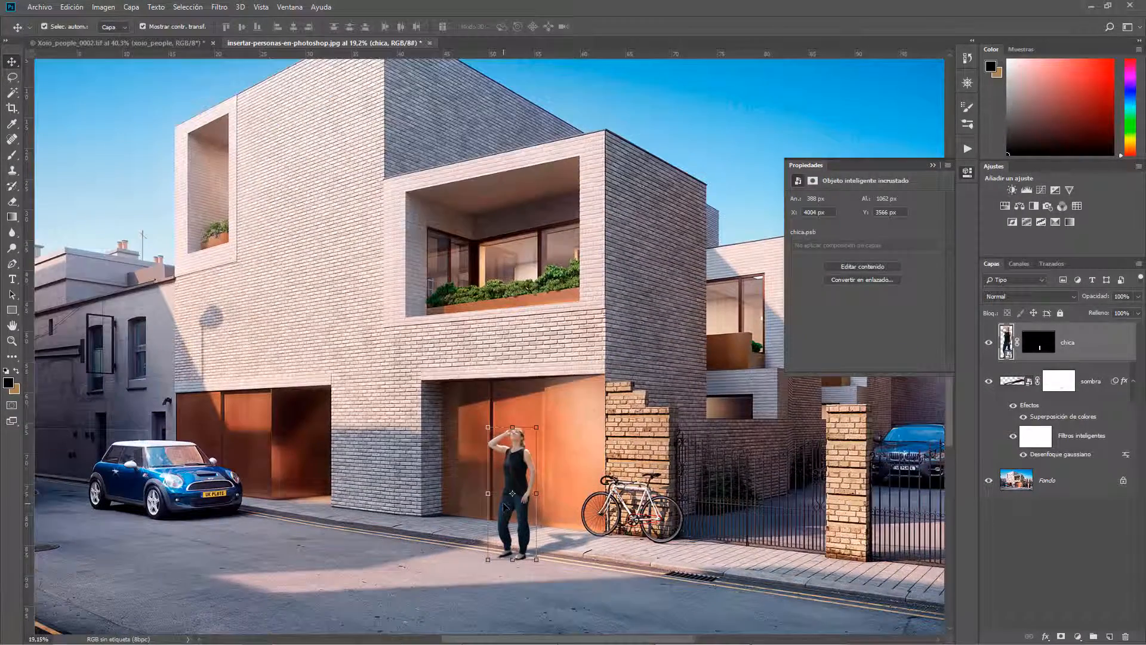
{"action": "scroll", "coordinate": [505, 506], "scroll_direction": "up", "scroll_amount": 1}
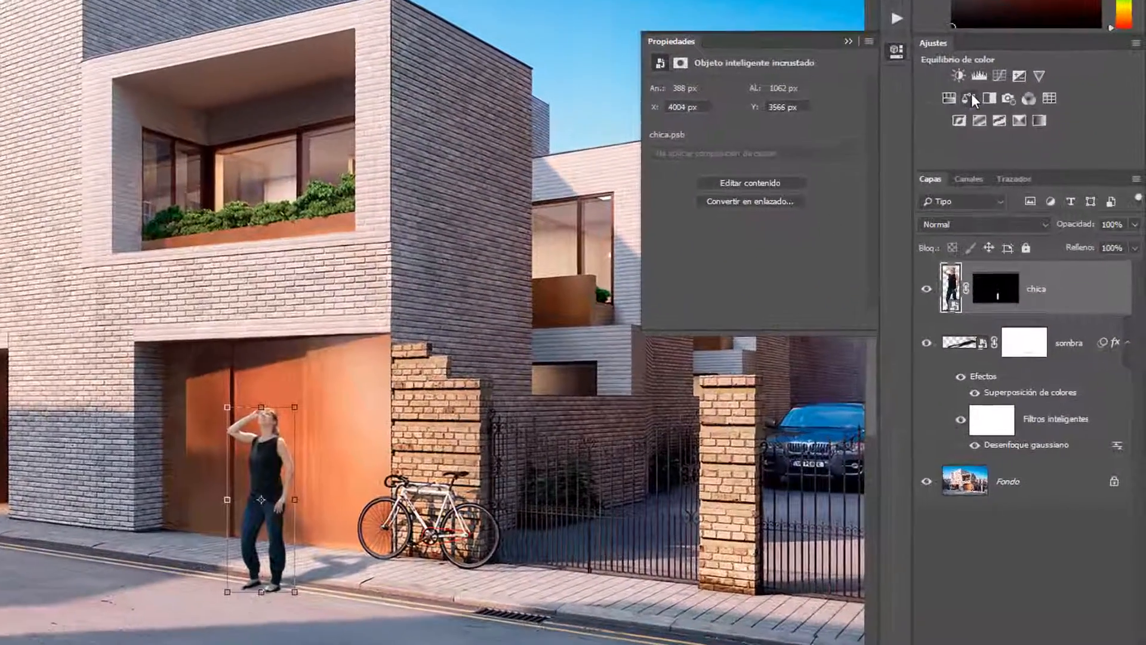
{"action": "left_click", "coordinate": [970, 97]}
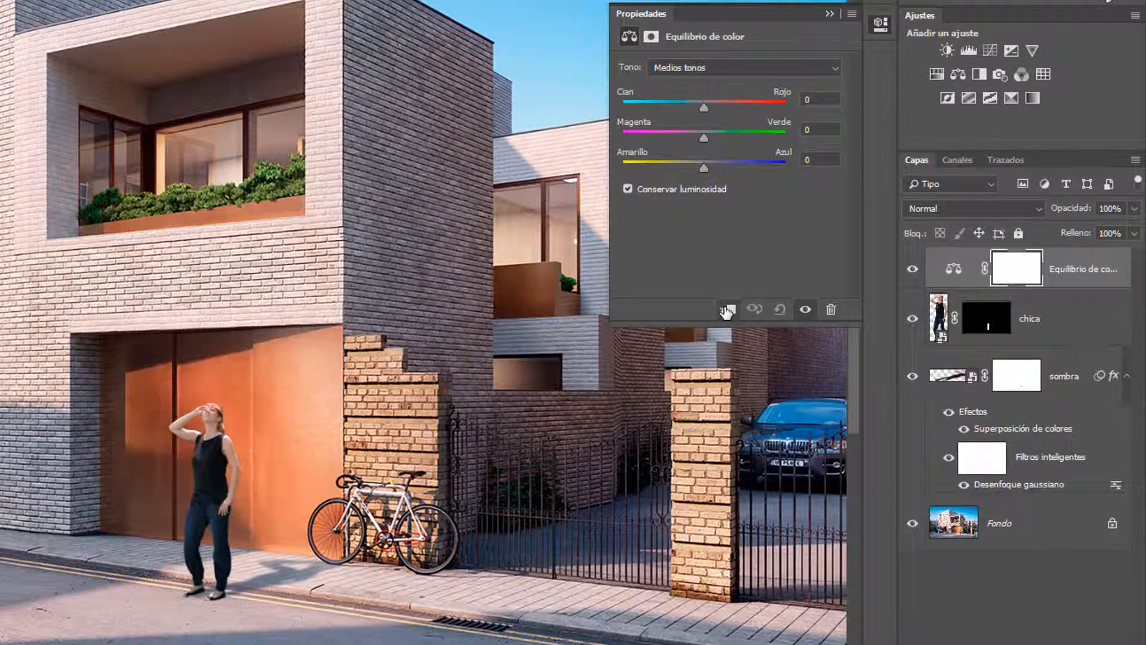
{"action": "left_click", "coordinate": [726, 310]}
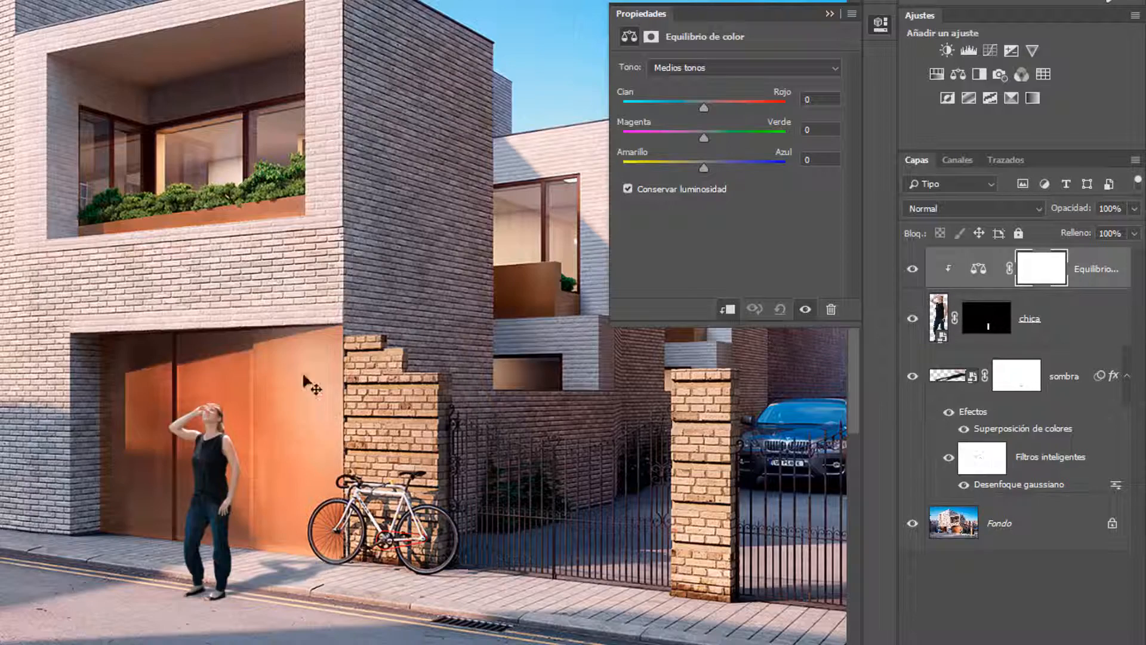
Compare the woman's tones with the surrounding scene and widen the layer list to show the adjustment's full name.
{"action": "scroll", "coordinate": [271, 400], "scroll_direction": "down", "scroll_amount": 2}
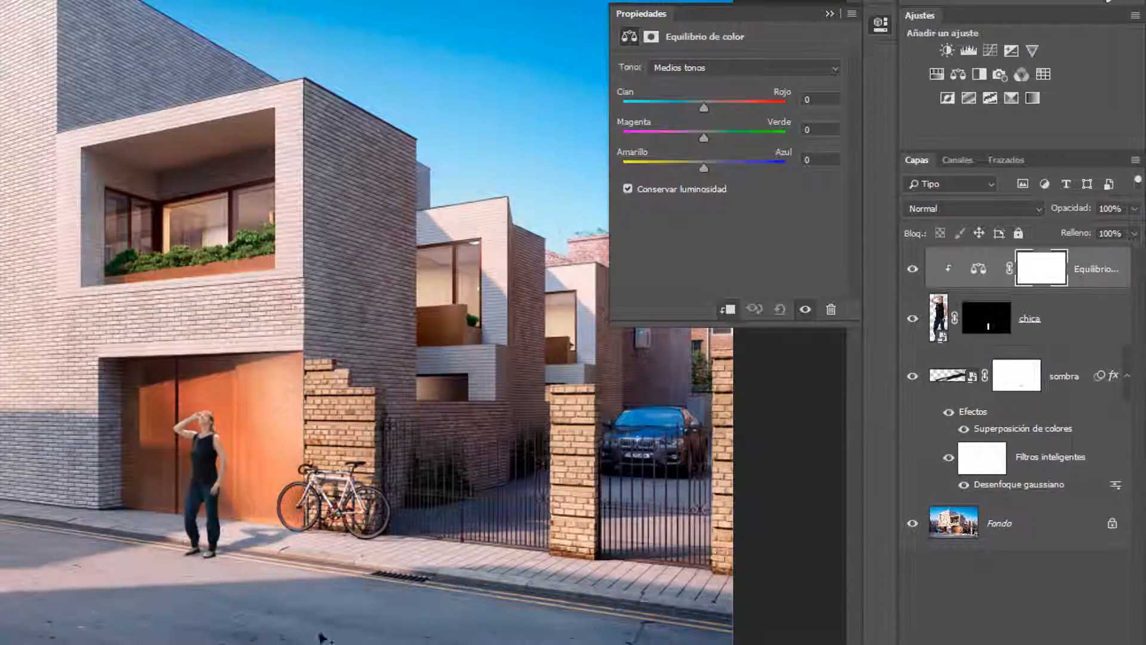
{"action": "scroll", "coordinate": [320, 638], "scroll_direction": "up", "scroll_amount": 2}
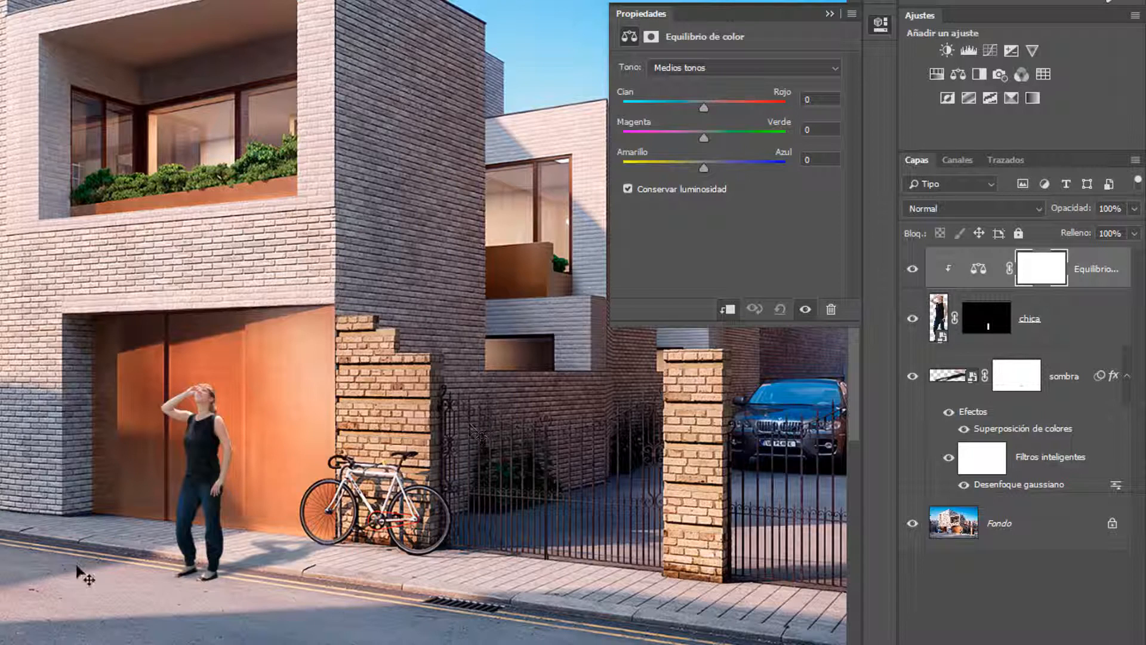
{"action": "scroll", "coordinate": [209, 582], "scroll_direction": "up", "scroll_amount": 2}
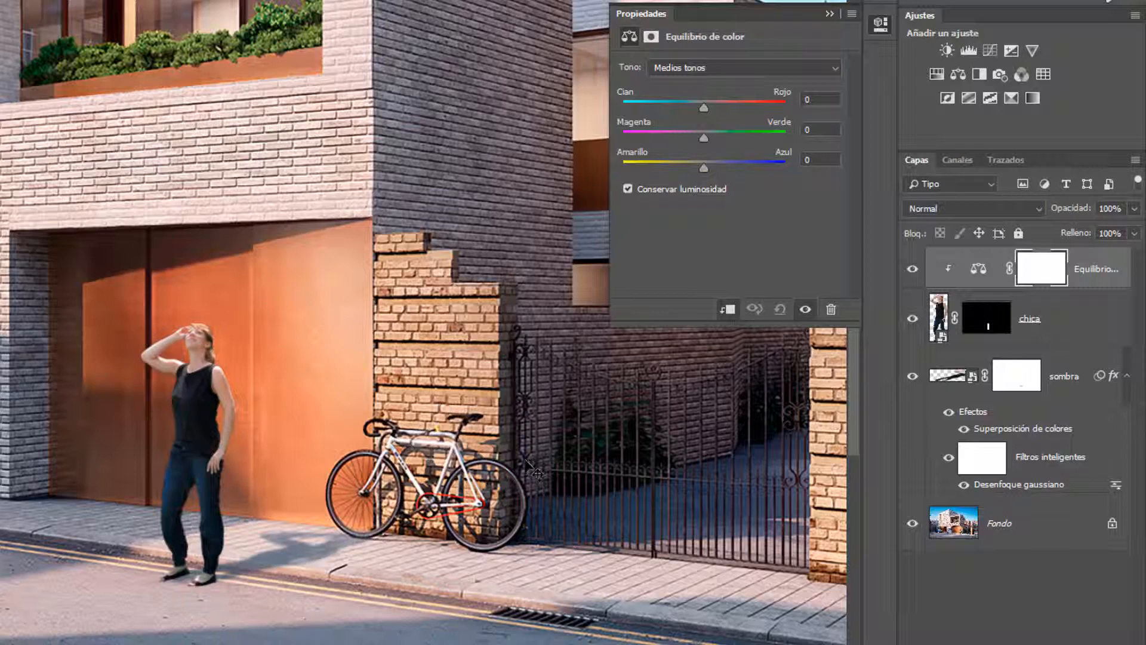
{"action": "scroll", "coordinate": [531, 472], "scroll_direction": "down", "scroll_amount": 2}
{"action": "scroll", "coordinate": [532, 471], "scroll_direction": "down", "scroll_amount": 1}
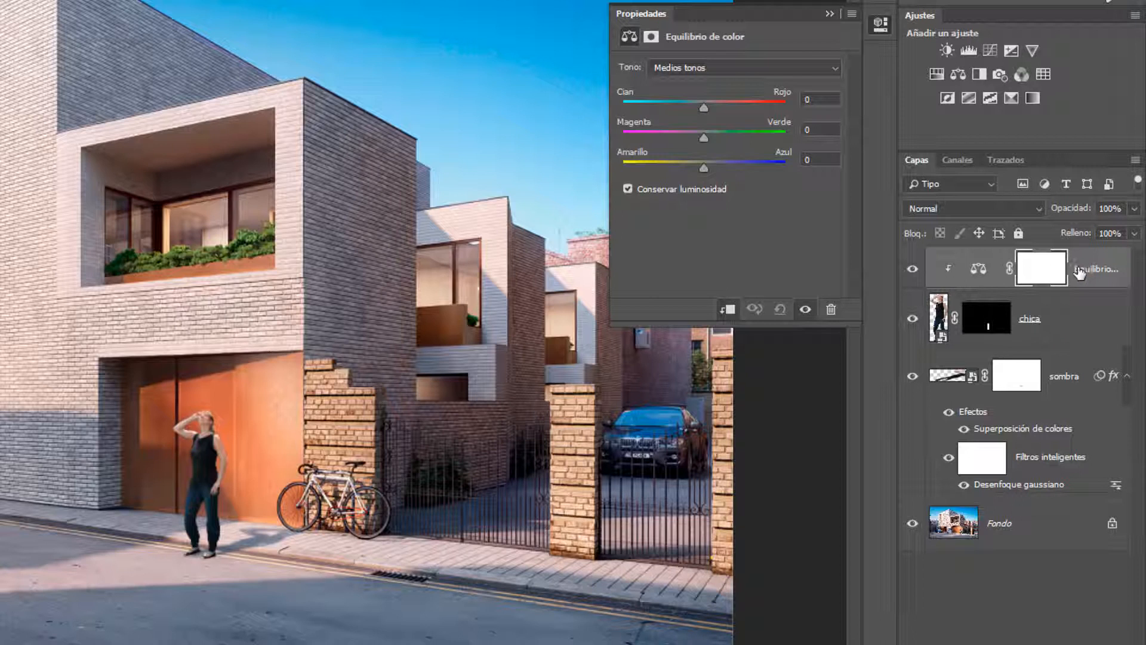
{"action": "left_click_drag", "start_coordinate": [897, 335], "coordinate": [823, 335]}
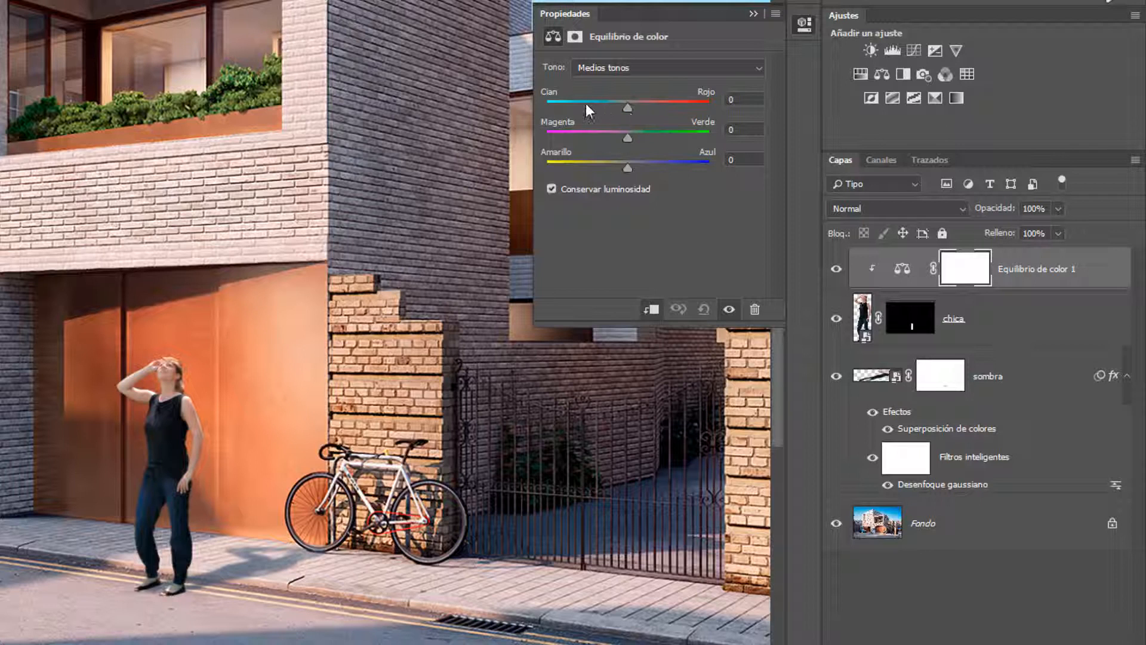
Set the midtone Color Balance to -3 cyan–red, -2 magenta–green and -2 yellow–blue, and check the woman close up and in the scene.
{"action": "left_click_drag", "start_coordinate": [628, 105], "coordinate": [631, 107]}
{"action": "mouse_move", "coordinate": [631, 106]}
{"action": "left_mouse_down"}
{"action": "mouse_move", "coordinate": [612, 106]}
{"action": "mouse_move", "coordinate": [646, 103]}
{"action": "mouse_move", "coordinate": [633, 102]}
{"action": "mouse_move", "coordinate": [618, 162]}
{"action": "mouse_move", "coordinate": [639, 103]}
{"action": "mouse_move", "coordinate": [625, 100]}
{"action": "left_mouse_up"}
{"action": "scroll", "coordinate": [149, 230], "scroll_direction": "down", "scroll_amount": 1}
{"action": "scroll", "coordinate": [149, 230], "scroll_direction": "down", "scroll_amount": 1}
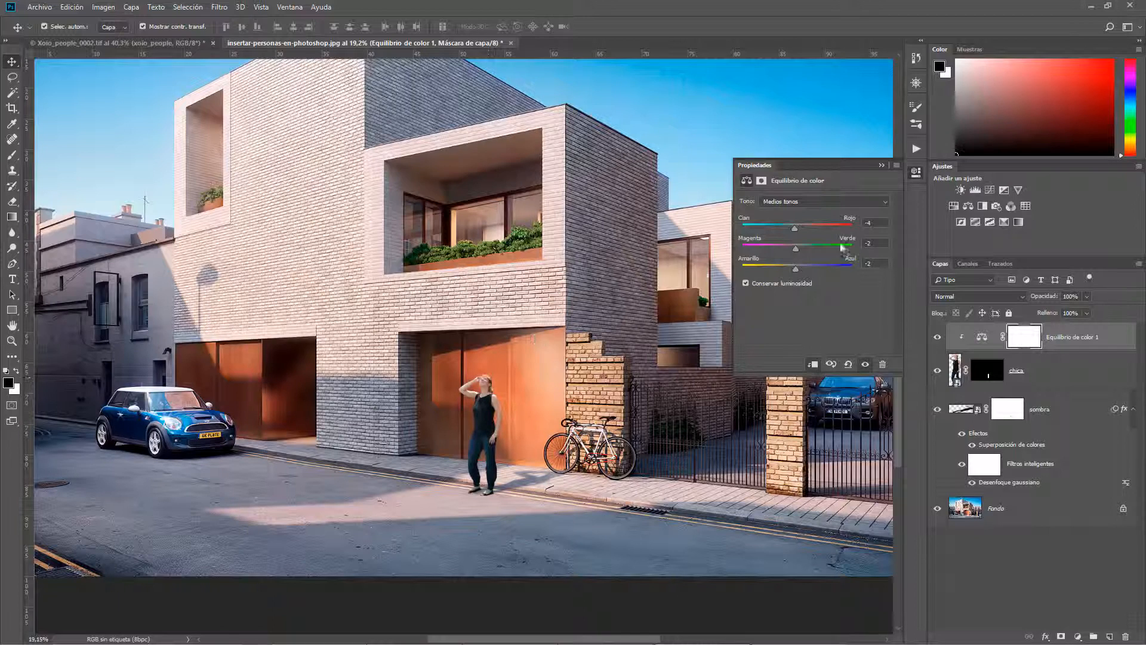
{"action": "left_click_drag", "start_coordinate": [794, 228], "coordinate": [796, 228]}
{"action": "scroll", "coordinate": [485, 421], "scroll_direction": "up", "scroll_amount": 10}
{"action": "scroll", "coordinate": [486, 425], "scroll_direction": "up", "scroll_amount": 1}
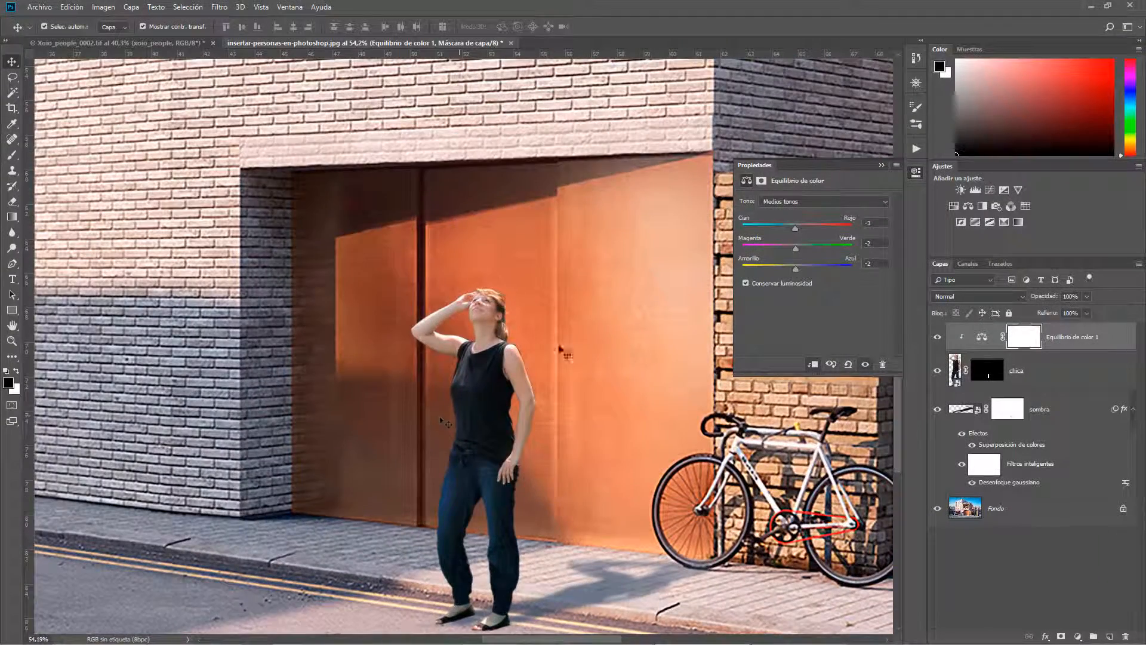
{"action": "scroll", "coordinate": [560, 348], "scroll_direction": "down", "scroll_amount": 9}
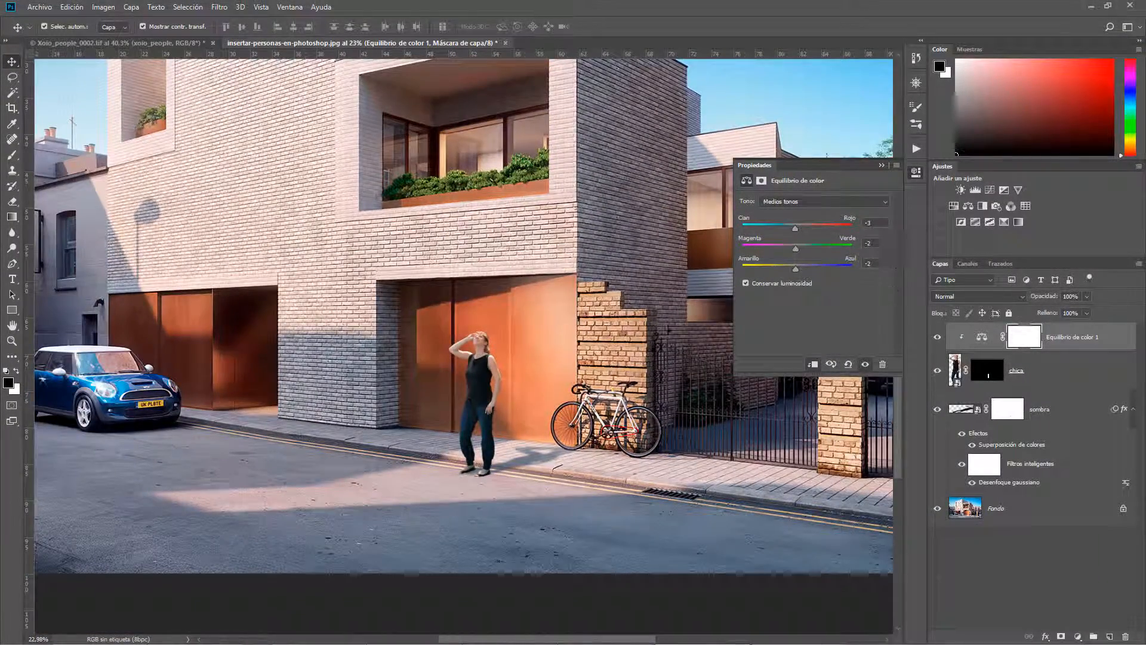
{"action": "scroll", "coordinate": [609, 326], "scroll_direction": "down", "scroll_amount": 1}
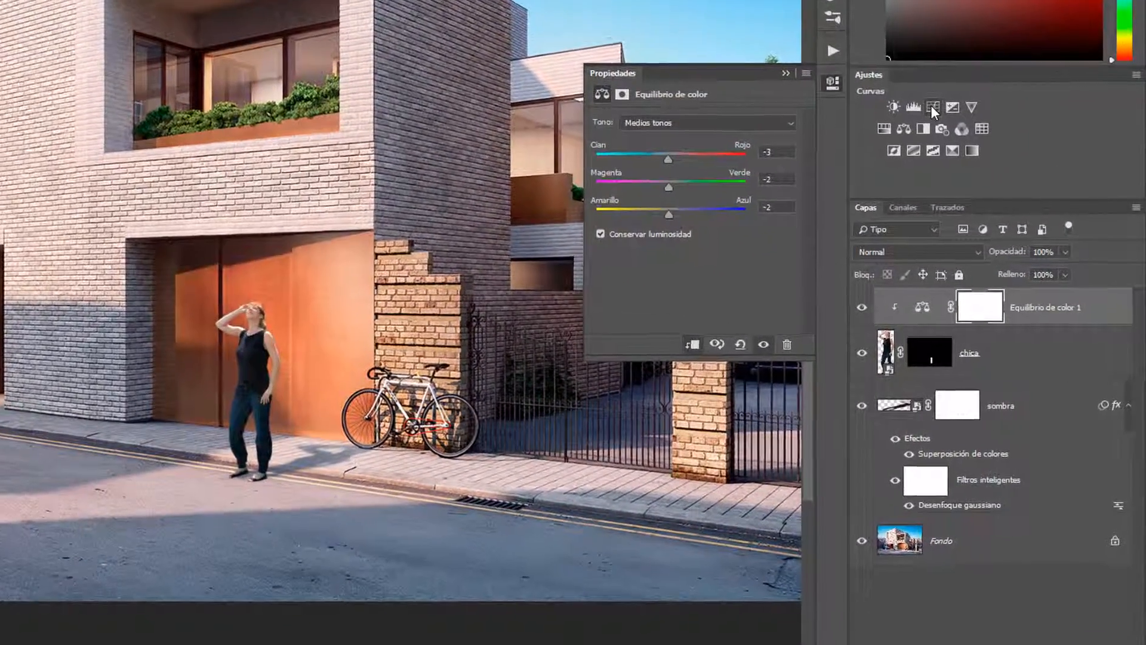
Add a Curves adjustment clipped to the chica layer and enlarge its properties for a bigger curve graph.
{"action": "left_click", "coordinate": [945, 126]}
{"action": "left_click", "coordinate": [682, 343]}
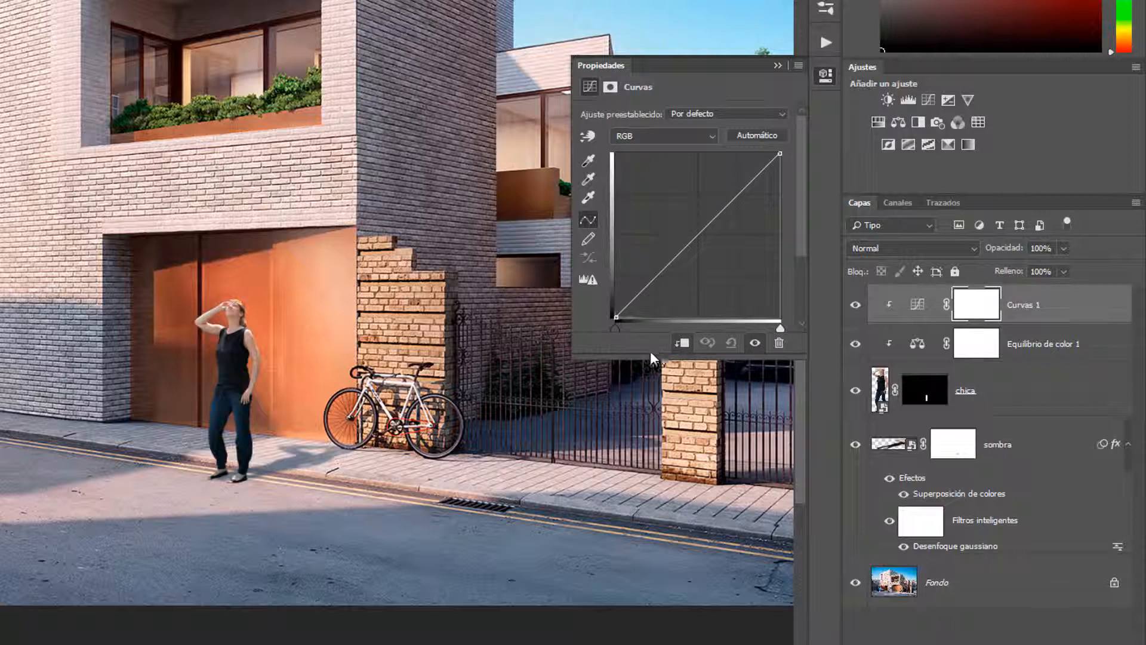
{"action": "left_click_drag", "start_coordinate": [576, 359], "coordinate": [505, 422]}
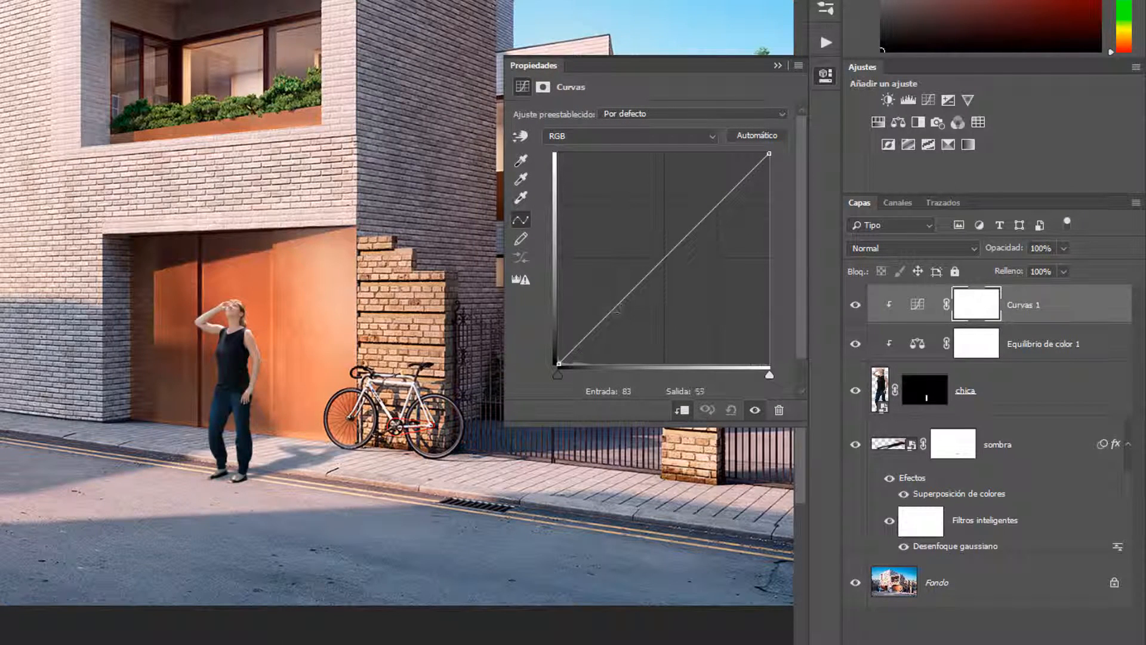
Shape the RGB curve with a shadow point at input 52, output 52 and a highlight point at input 176, output 160.
{"action": "left_click_drag", "start_coordinate": [607, 317], "coordinate": [608, 323]}
{"action": "mouse_move", "coordinate": [701, 230]}
{"action": "left_mouse_down"}
{"action": "mouse_move", "coordinate": [693, 220]}
{"action": "mouse_move", "coordinate": [705, 240]}
{"action": "left_mouse_up"}
{"action": "left_click_drag", "start_coordinate": [605, 320], "coordinate": [602, 320]}
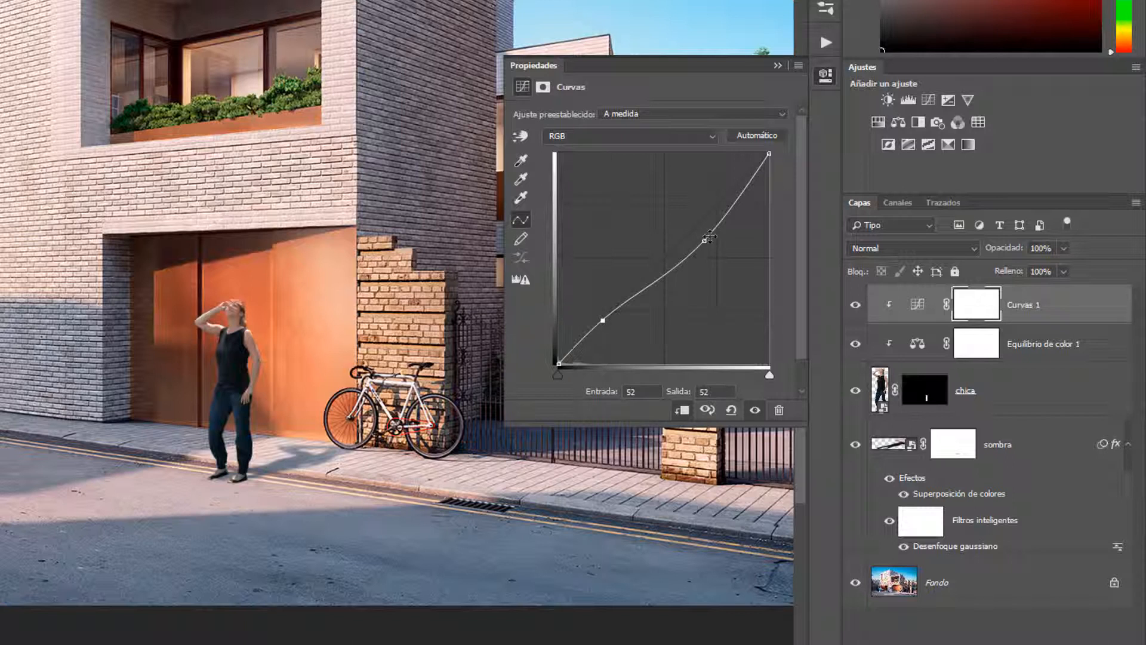
{"action": "left_click_drag", "start_coordinate": [706, 241], "coordinate": [705, 232]}
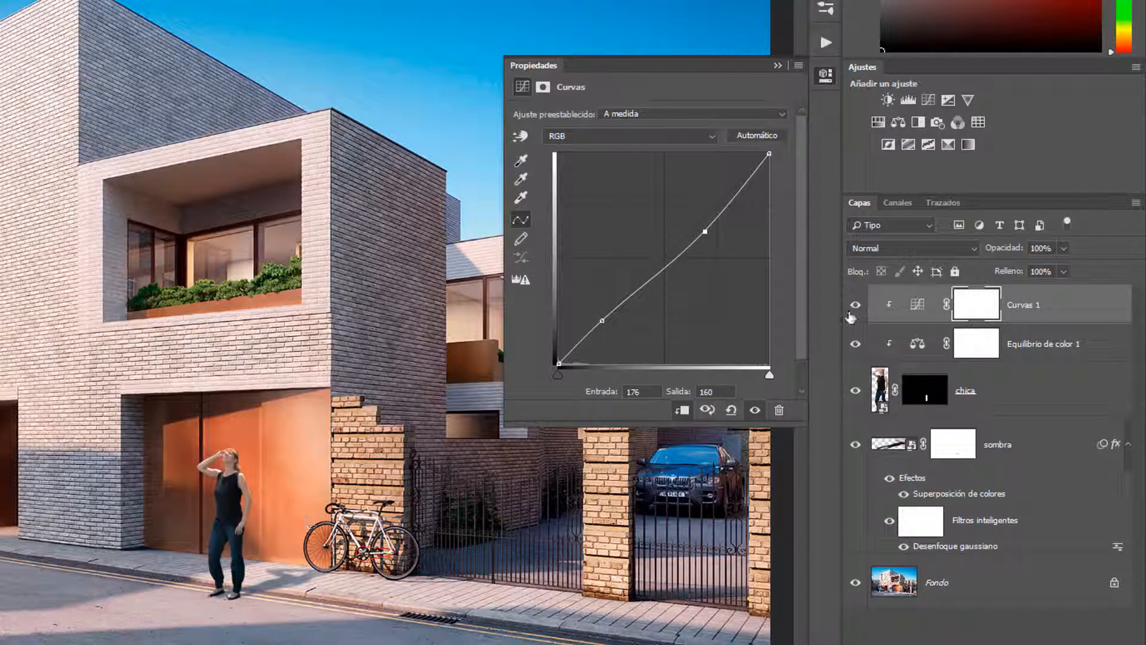
Switch the Curves and Color Balance adjustments off and on to compare their effect, and examine the woman close up and in the scene.
{"action": "left_click", "coordinate": [856, 306]}
{"action": "left_click", "coordinate": [855, 307]}
{"action": "left_click", "coordinate": [856, 305]}
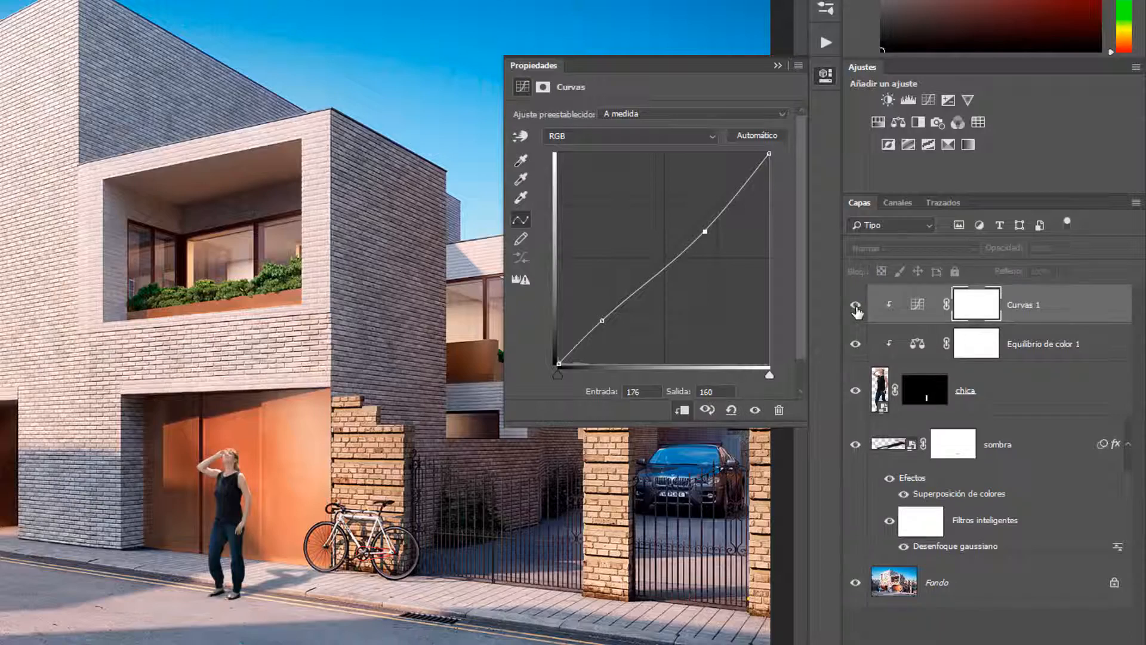
{"action": "left_click", "coordinate": [857, 344]}
{"action": "left_click", "coordinate": [855, 306]}
{"action": "left_click", "coordinate": [855, 344]}
{"action": "scroll", "coordinate": [222, 449], "scroll_direction": "down", "scroll_amount": 1}
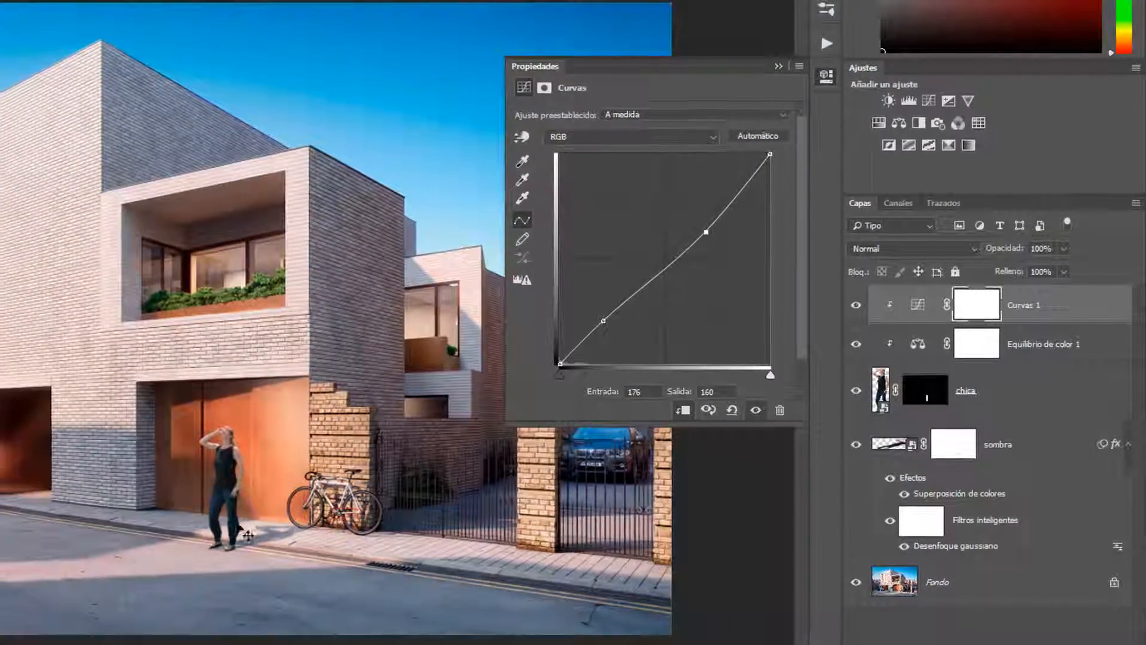
{"action": "scroll", "coordinate": [186, 627], "scroll_direction": "up", "scroll_amount": 6}
{"action": "scroll", "coordinate": [476, 512], "scroll_direction": "up", "scroll_amount": 1}
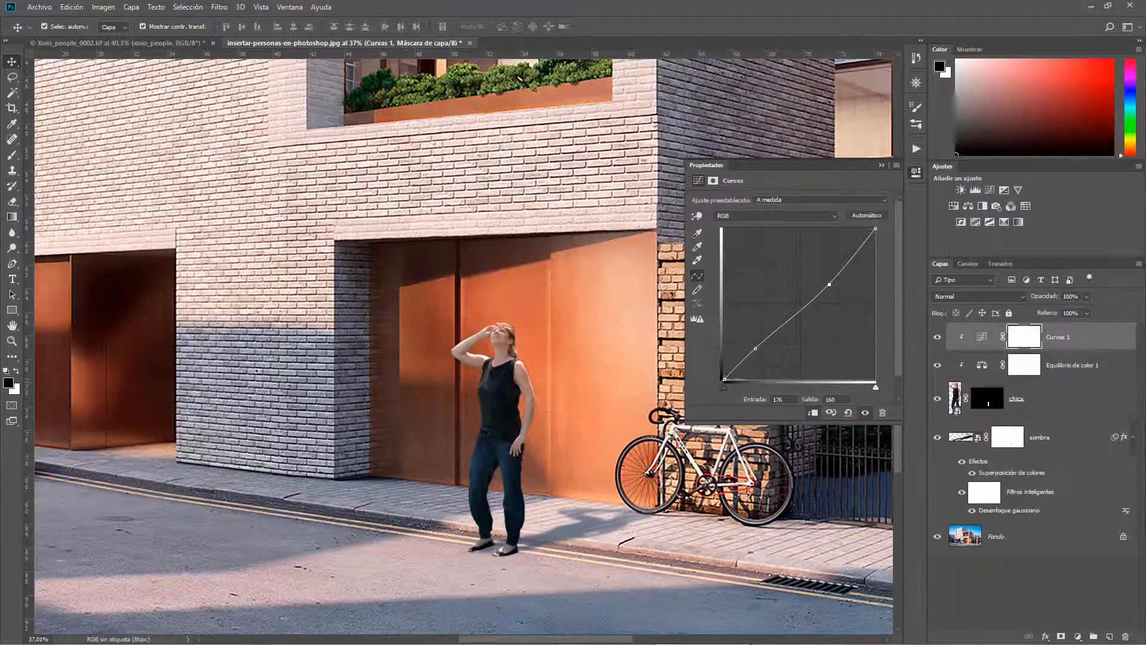
{"action": "scroll", "coordinate": [478, 395], "scroll_direction": "down", "scroll_amount": 6}
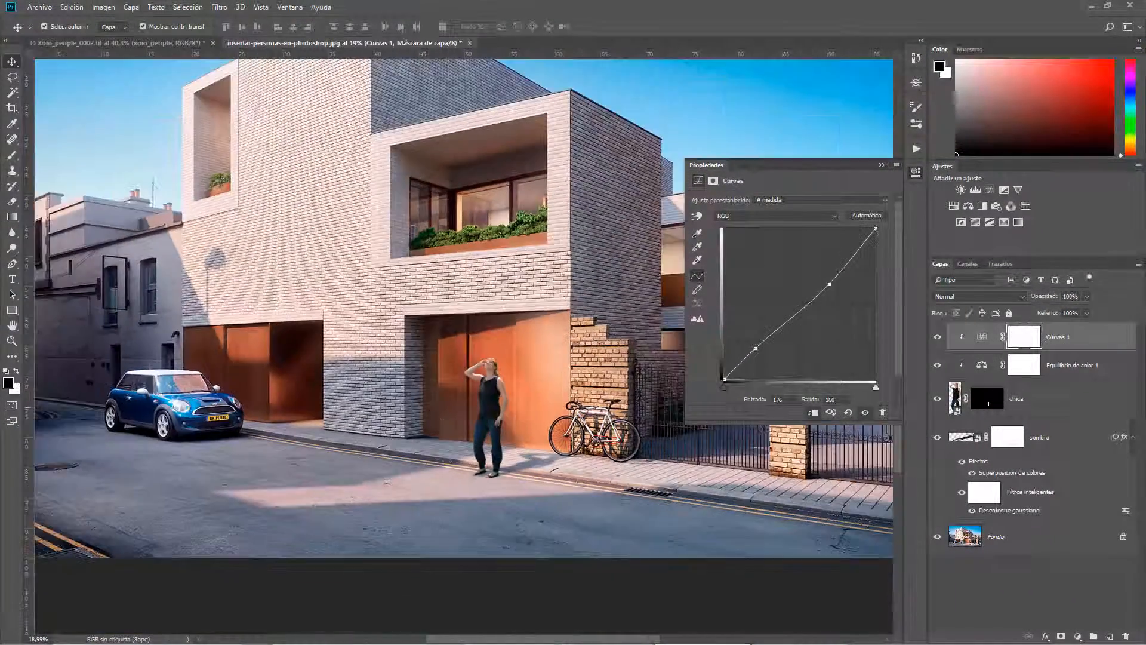
Collapse the adjustment properties and the sombra layer's effects, and group the layers from Curvas 1 down to sombra.
{"action": "left_click", "coordinate": [882, 165]}
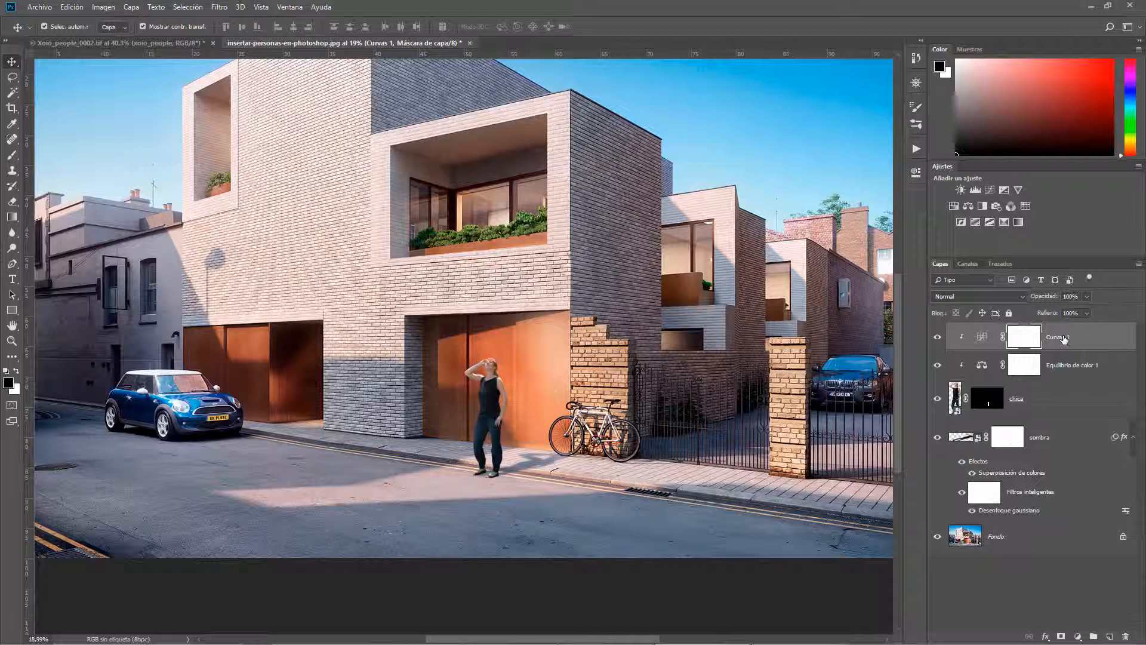
{"action": "key", "text": "shift"}
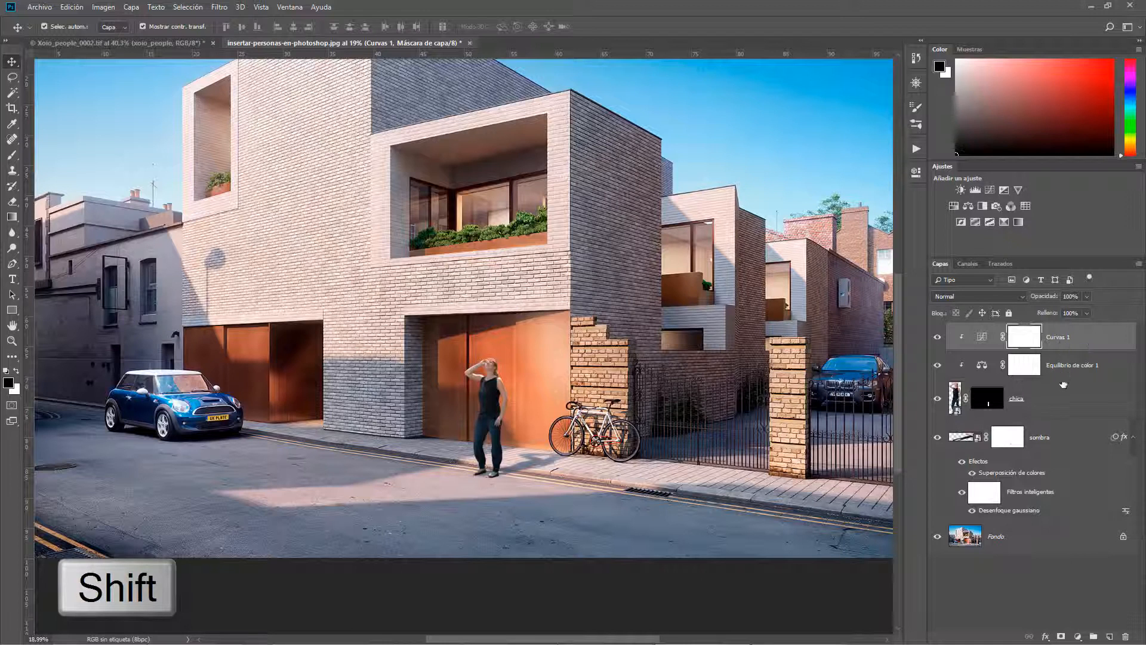
{"action": "left_click", "coordinate": [1056, 442], "text": "shift"}
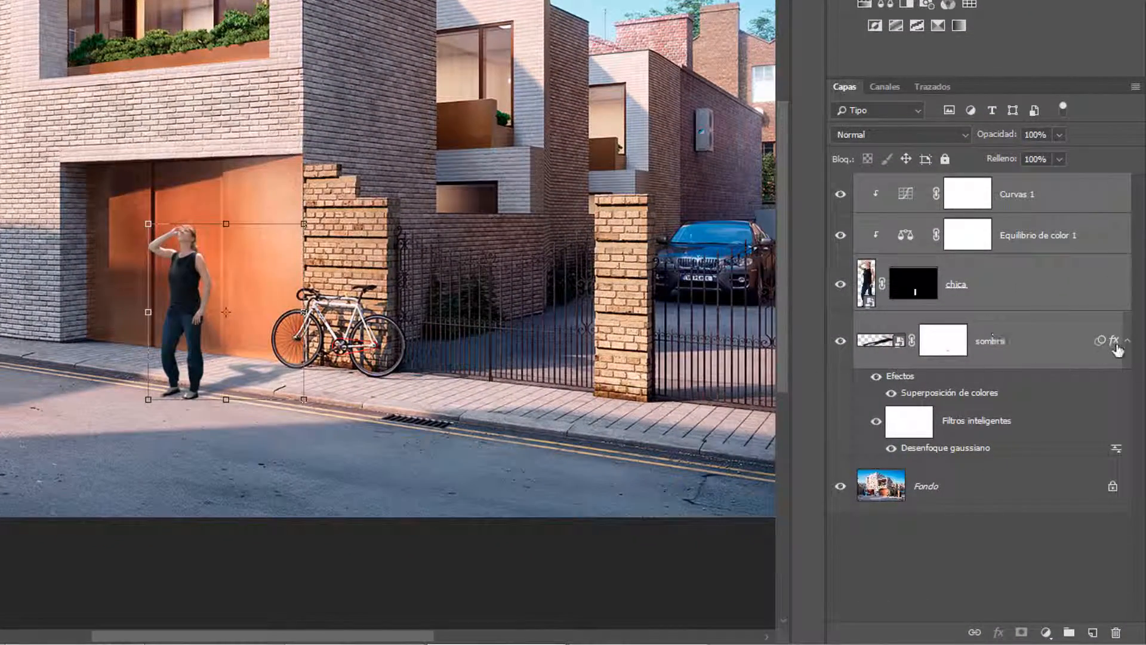
{"action": "left_click", "coordinate": [1127, 342]}
{"action": "left_click", "coordinate": [1128, 342]}
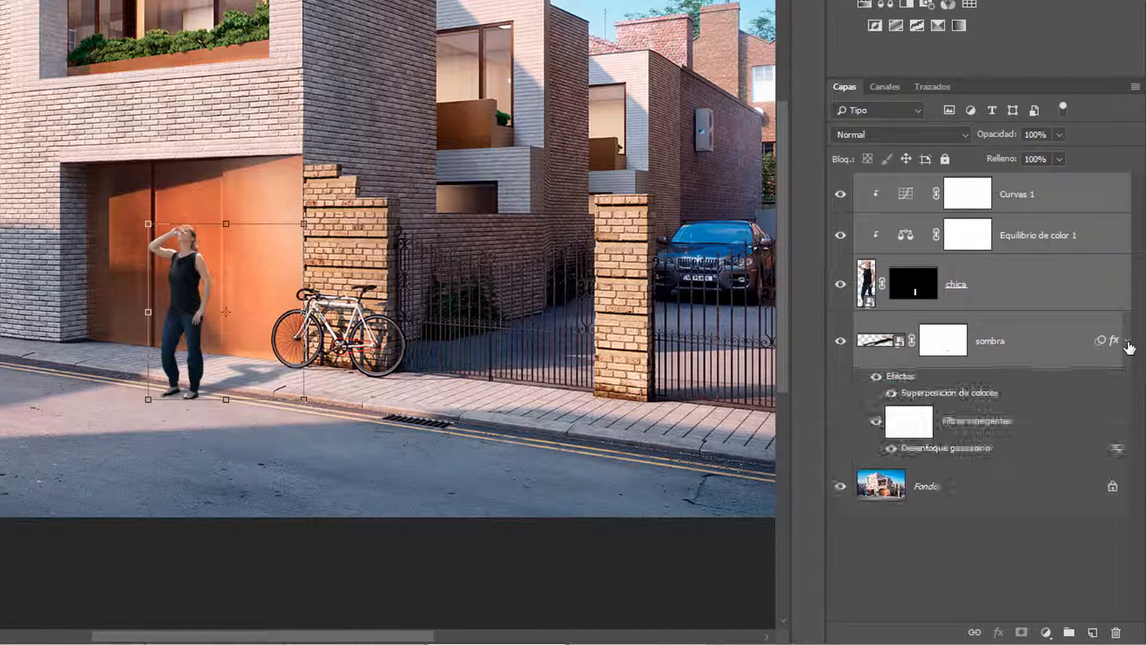
{"action": "left_click", "coordinate": [1127, 342]}
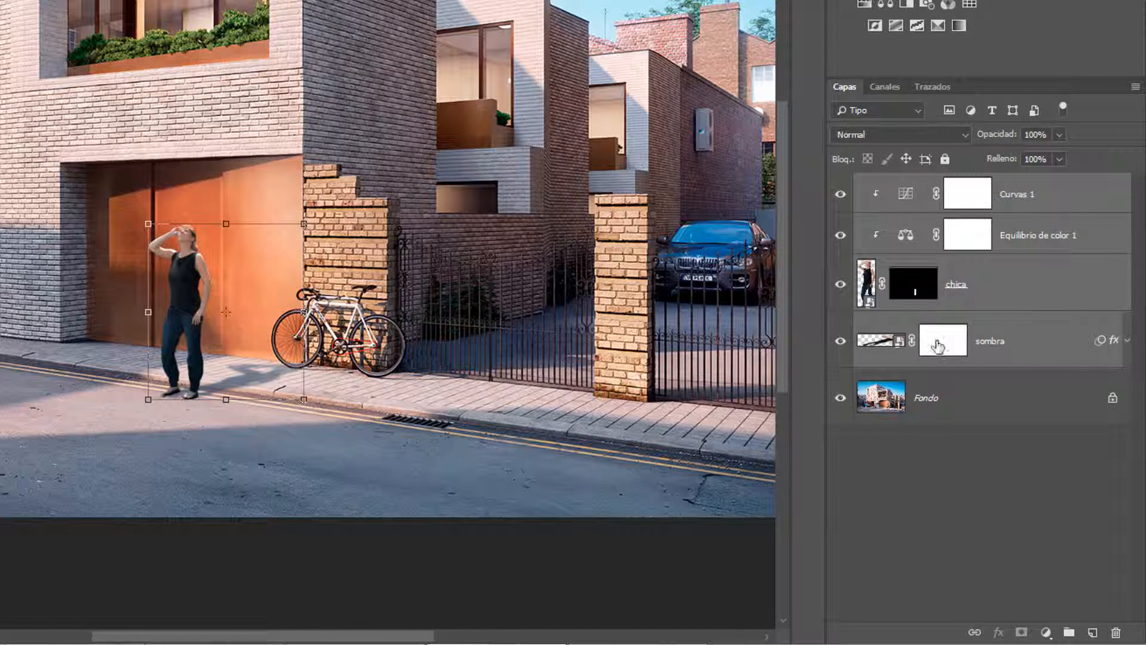
{"action": "left_click", "coordinate": [1127, 341]}
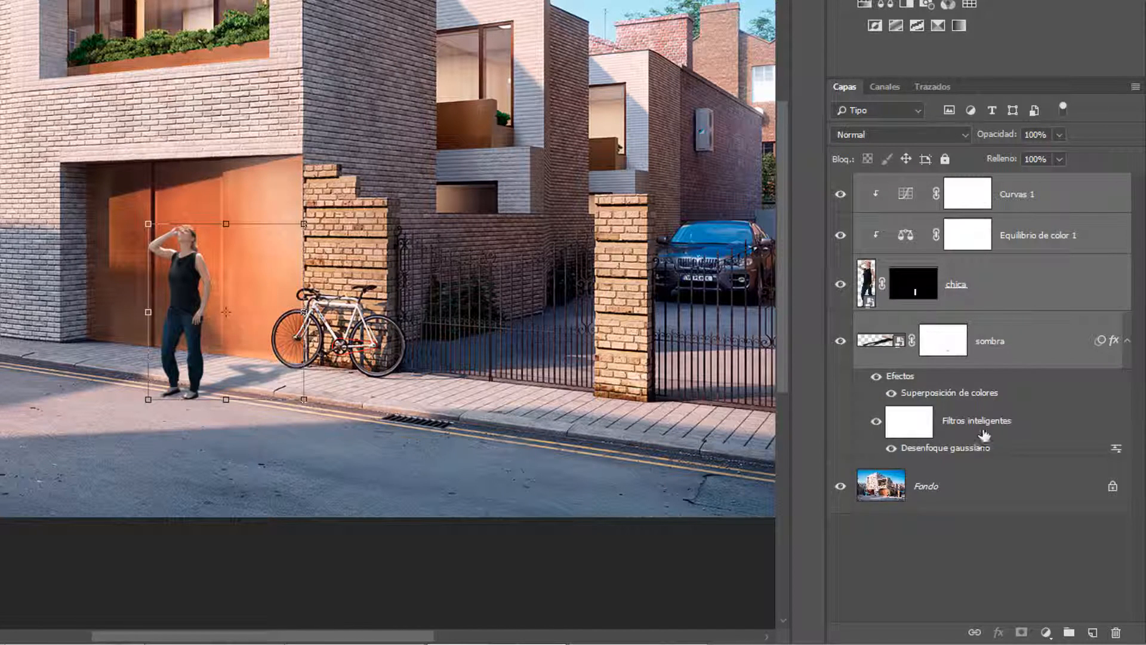
{"action": "left_click", "coordinate": [1128, 342]}
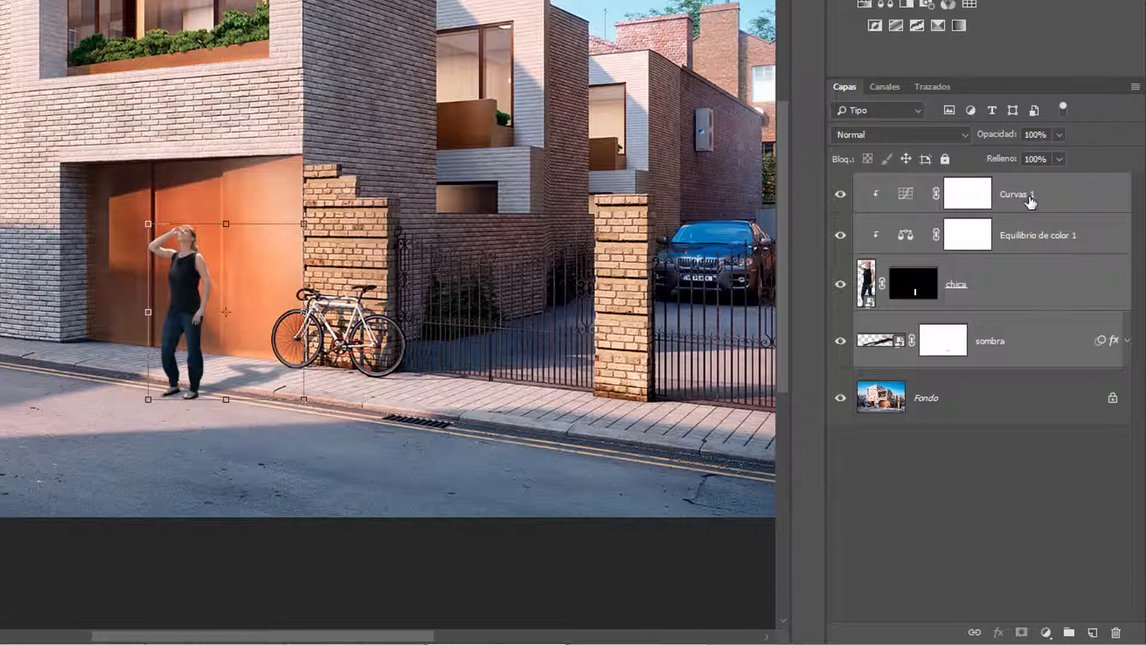
{"action": "left_click_drag", "start_coordinate": [1030, 200], "coordinate": [1069, 633]}
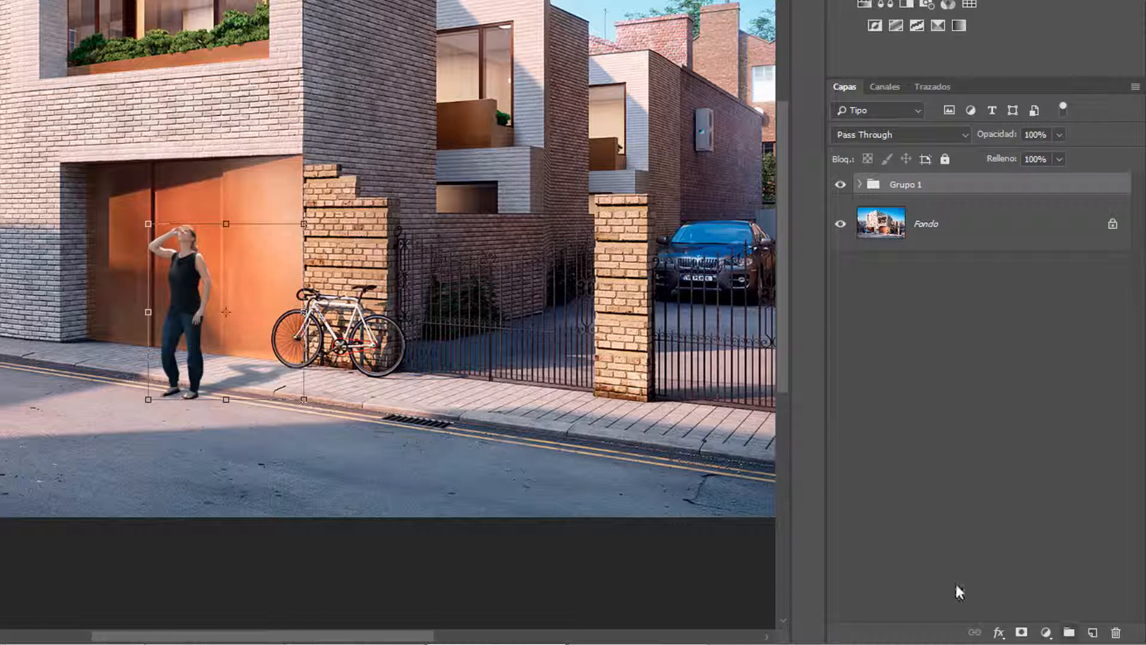
Hide and show Grupo 1 to compare the street scene without and with the woman and her shadow.
{"action": "left_click", "coordinate": [840, 185]}
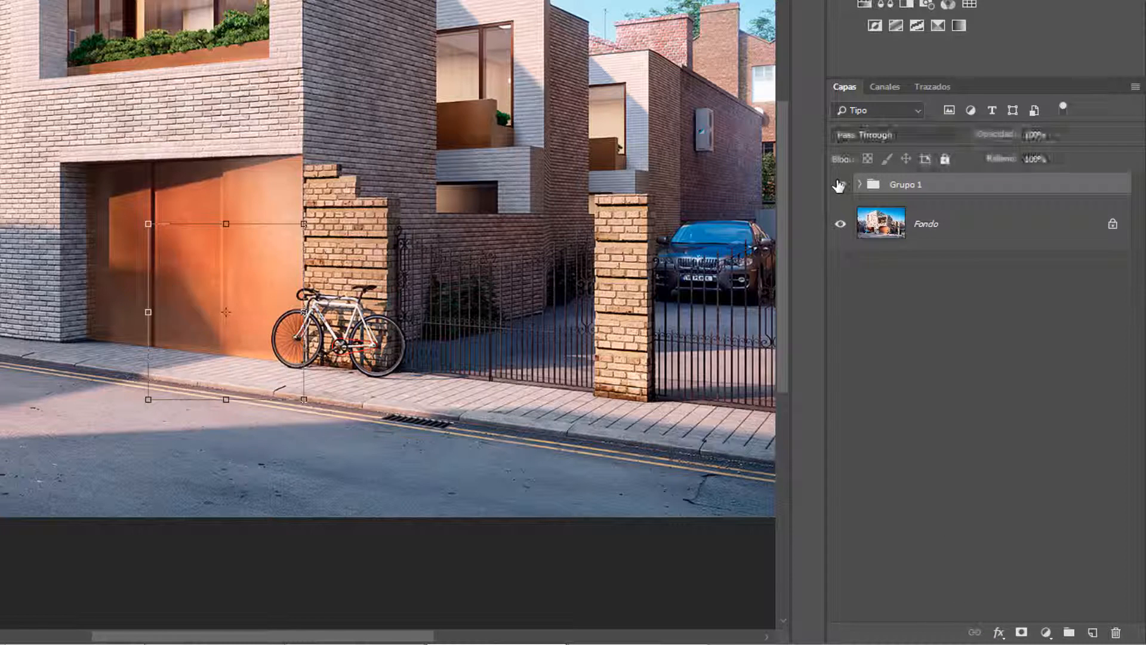
{"action": "left_click", "coordinate": [840, 185]}
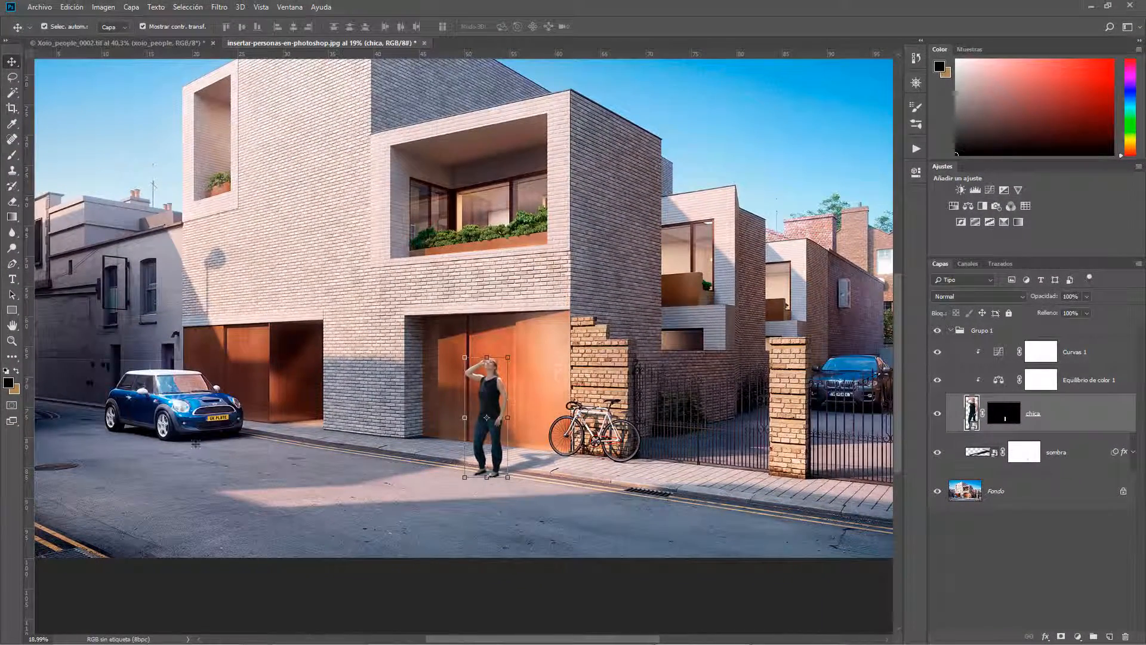
{"action": "scroll", "coordinate": [538, 480], "scroll_direction": "down", "scroll_amount": 1}
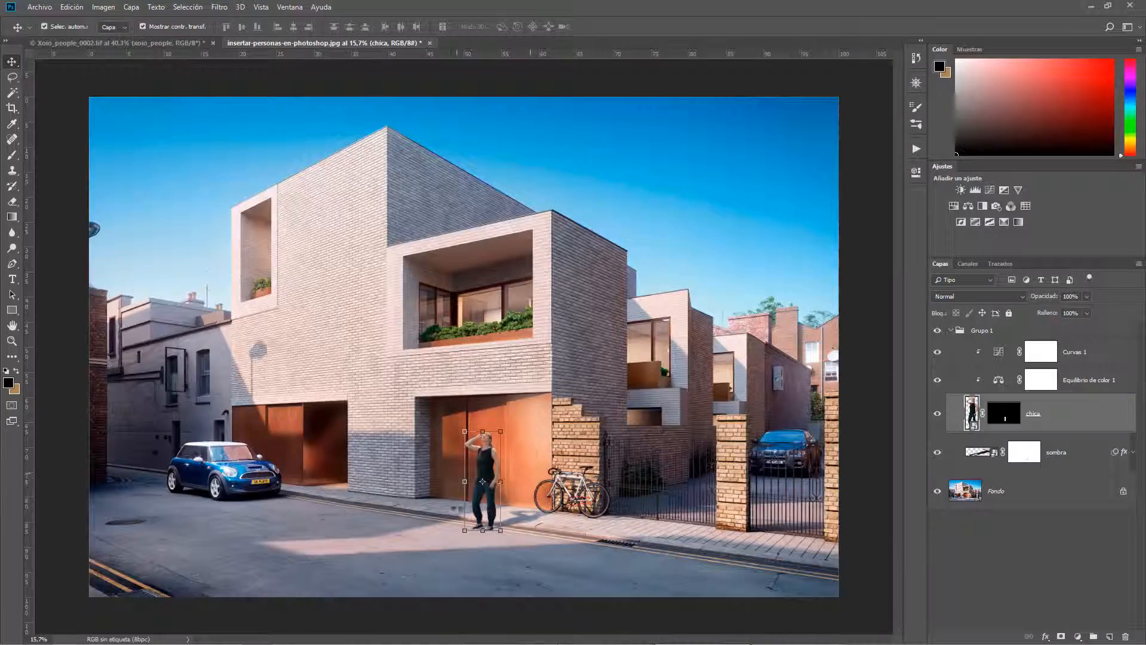
{"action": "scroll", "coordinate": [477, 549], "scroll_direction": "up", "scroll_amount": 1}
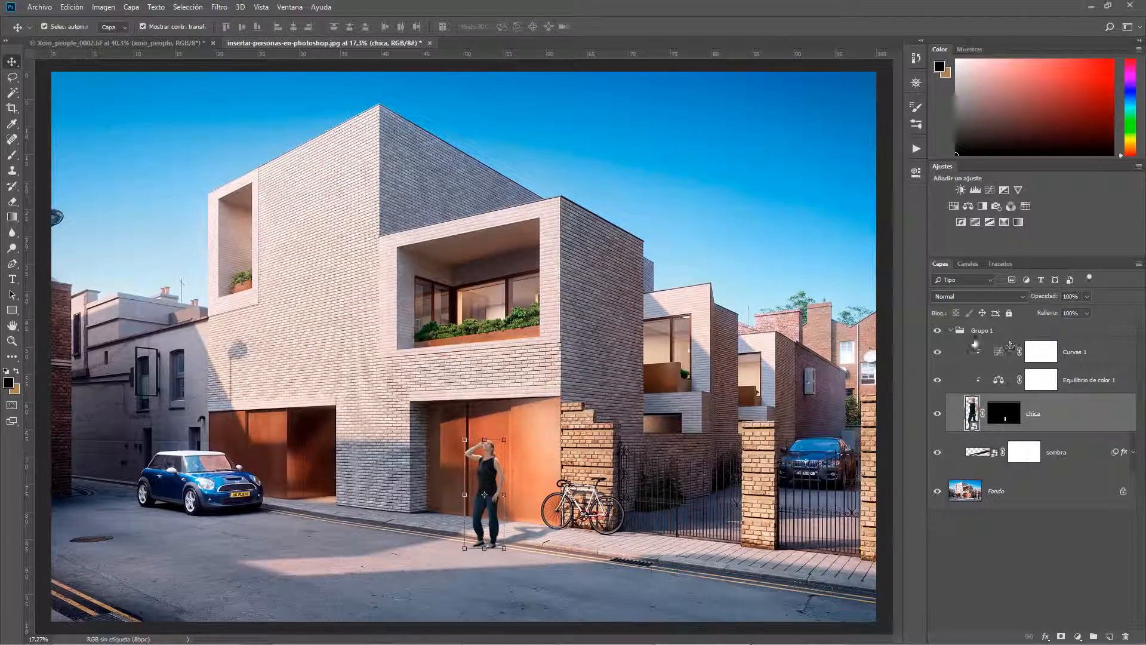
Keep Auto-Select set to Capa and select the shadow and the woman as separate layers directly in the image.
{"action": "left_click", "coordinate": [980, 334]}
{"action": "left_click", "coordinate": [951, 331]}
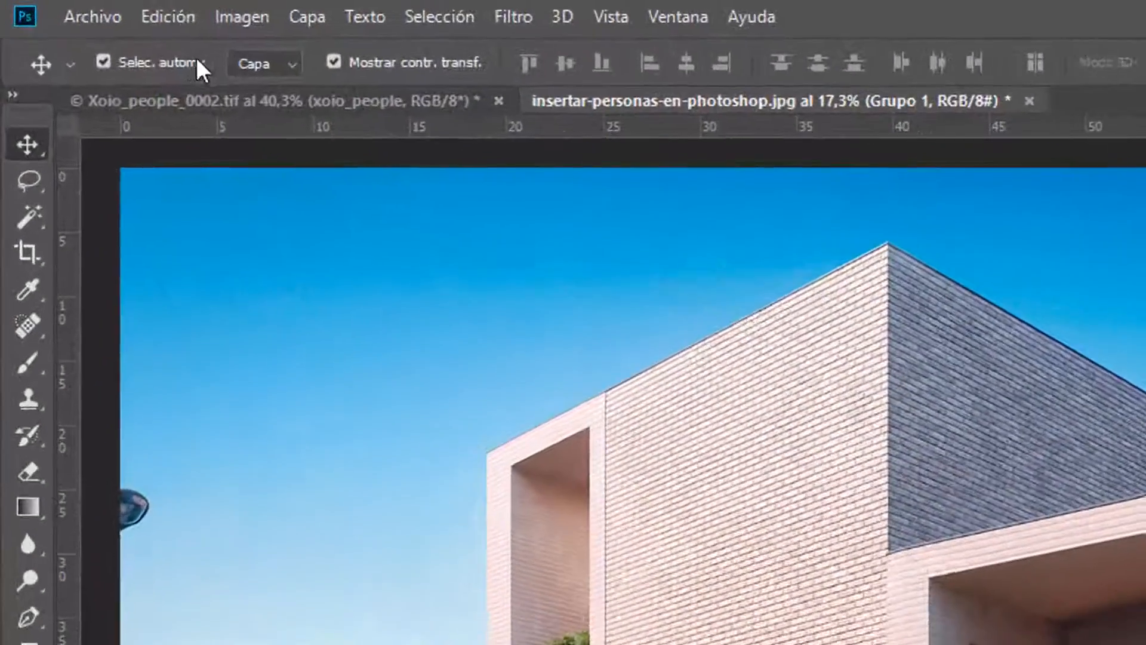
{"action": "left_click", "coordinate": [291, 64]}
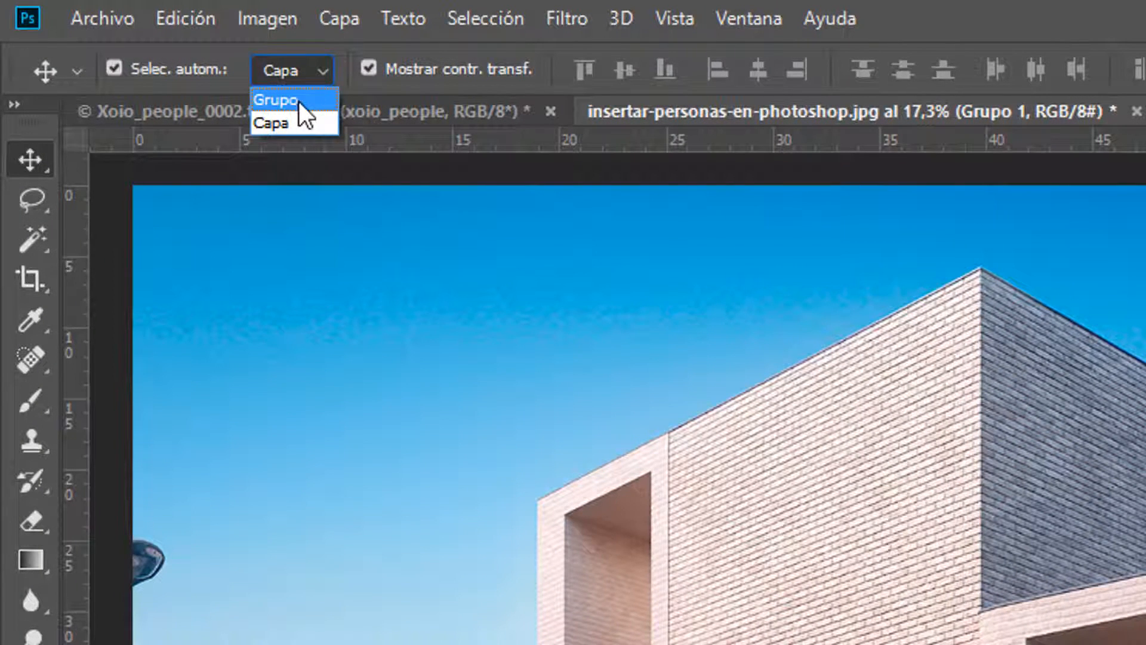
{"action": "left_click", "coordinate": [298, 119]}
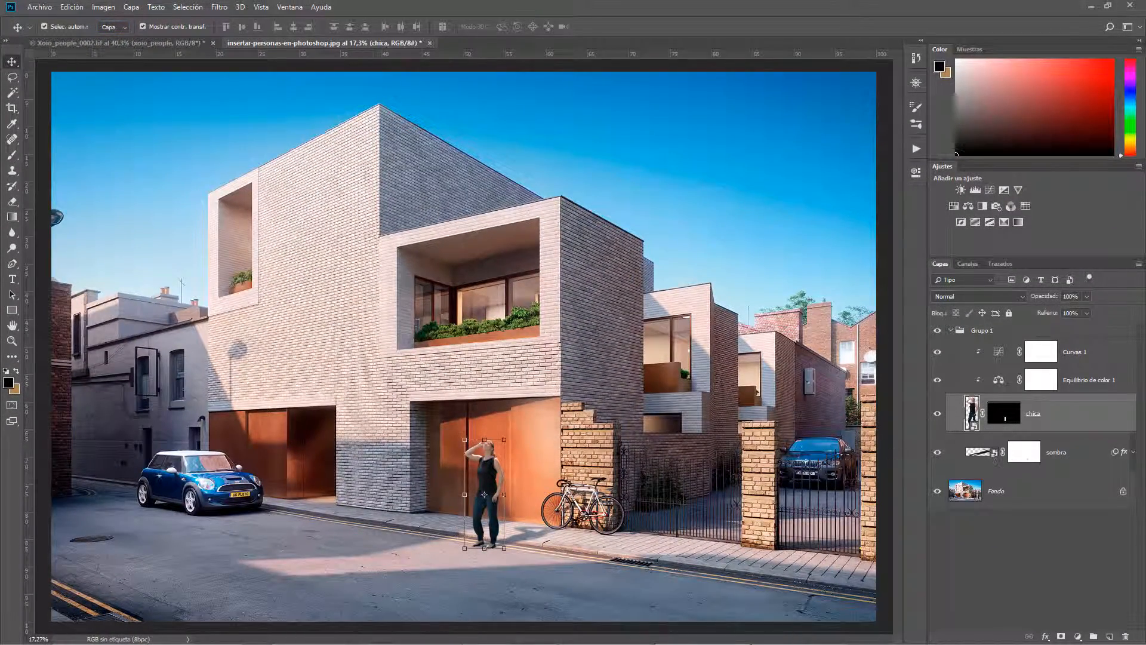
{"action": "left_click", "coordinate": [537, 537]}
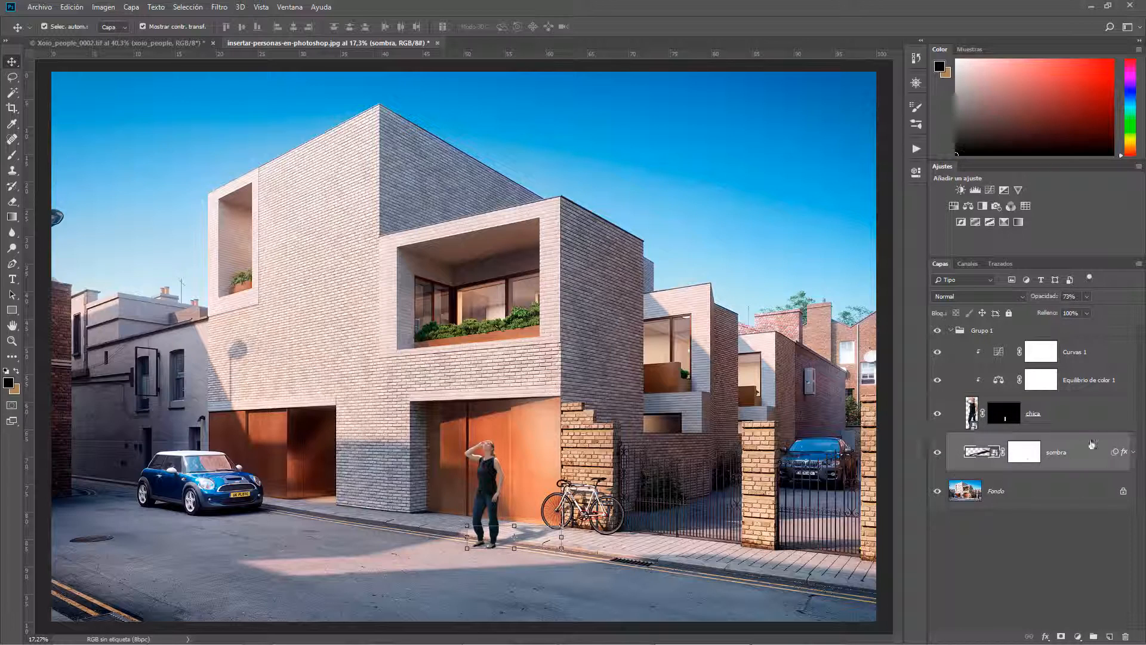
{"action": "left_click", "coordinate": [495, 472]}
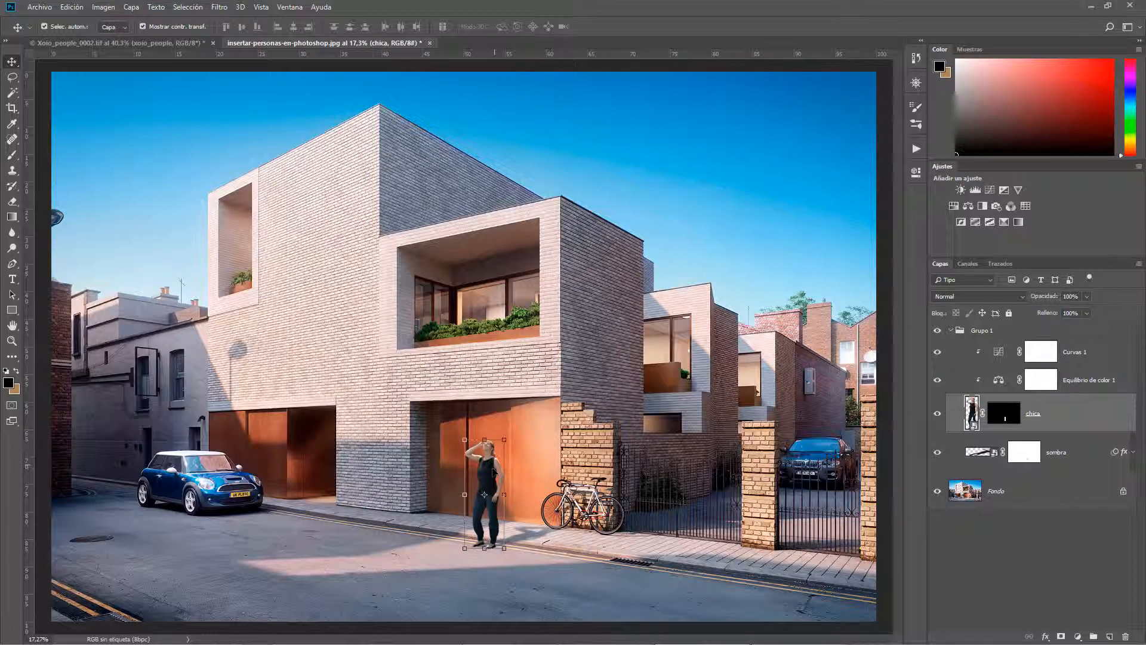
Collapse Grupo 1 in the layer stack and rename it Chica Editado.
{"action": "left_click", "coordinate": [950, 332]}
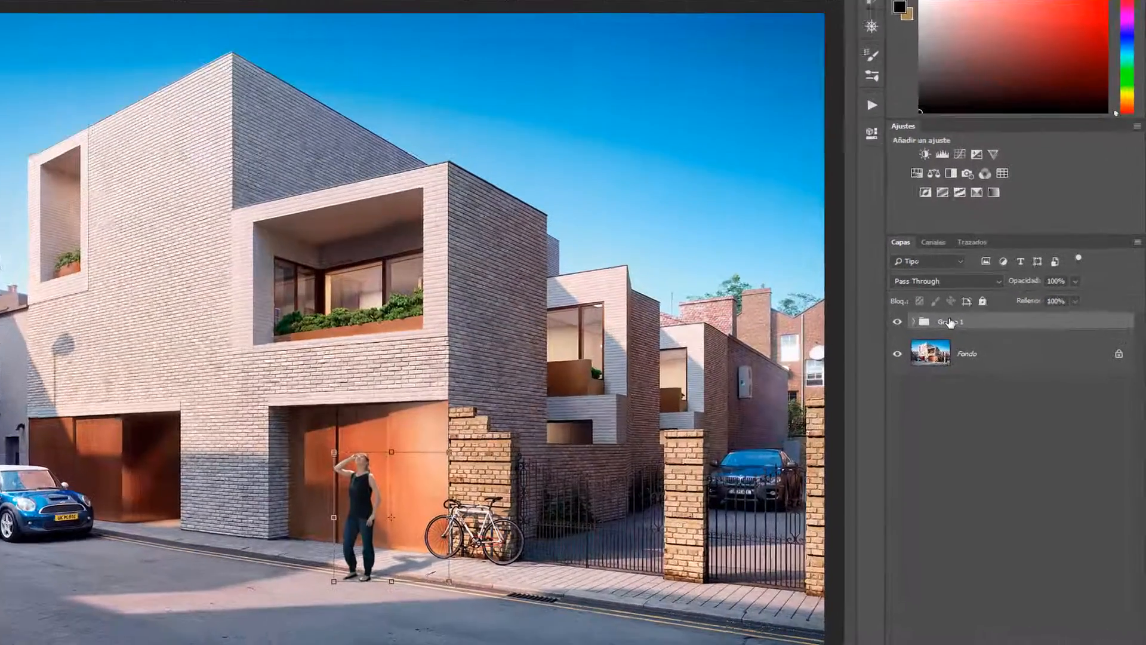
{"action": "double_click", "coordinate": [982, 330]}
{"action": "type", "text": "ca Edita"}
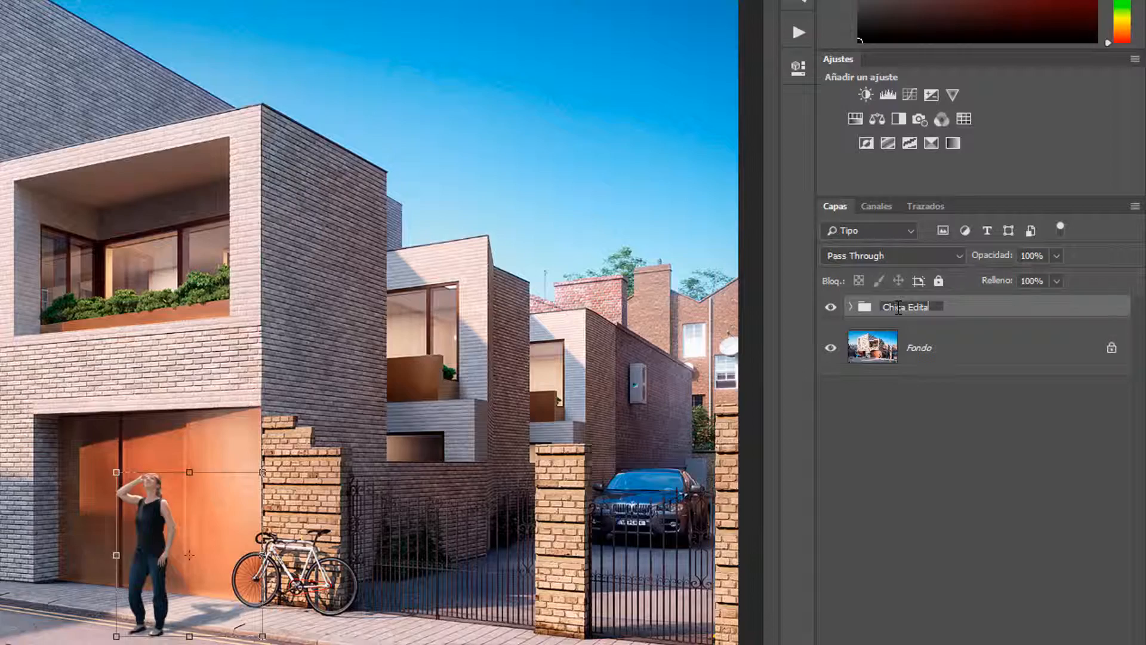
{"action": "type", "text": "hica Editado"}
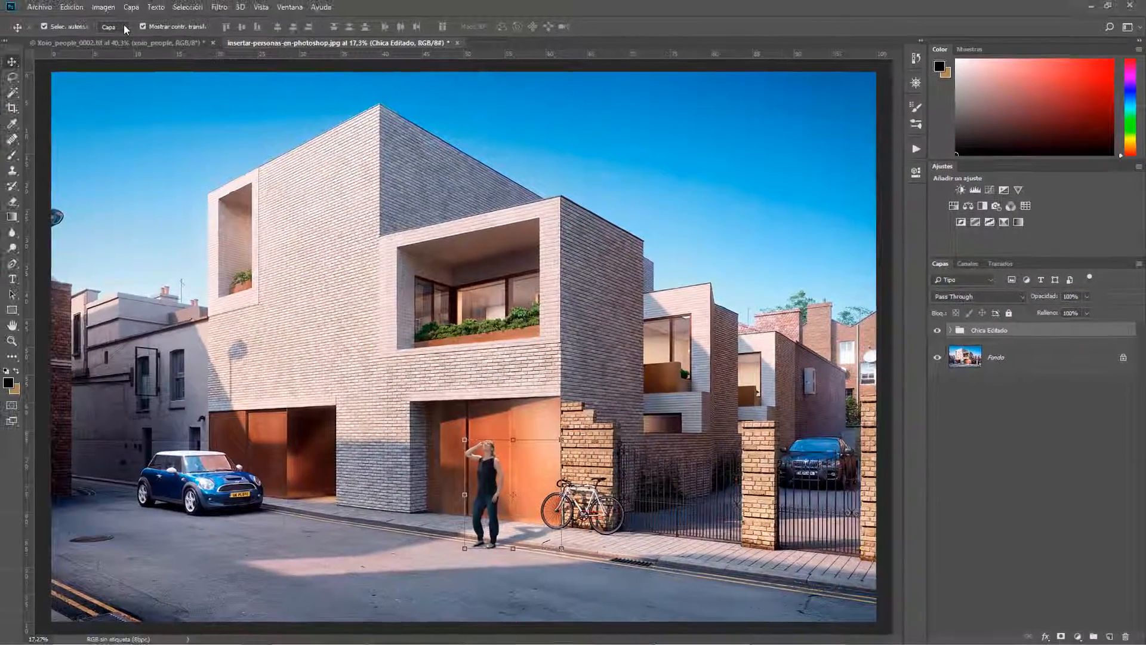
Set Auto-Select to Grupo, shift the woman and her shadow slightly down and left, and scale the group to about 106.5%.
{"action": "left_click", "coordinate": [68, 7]}
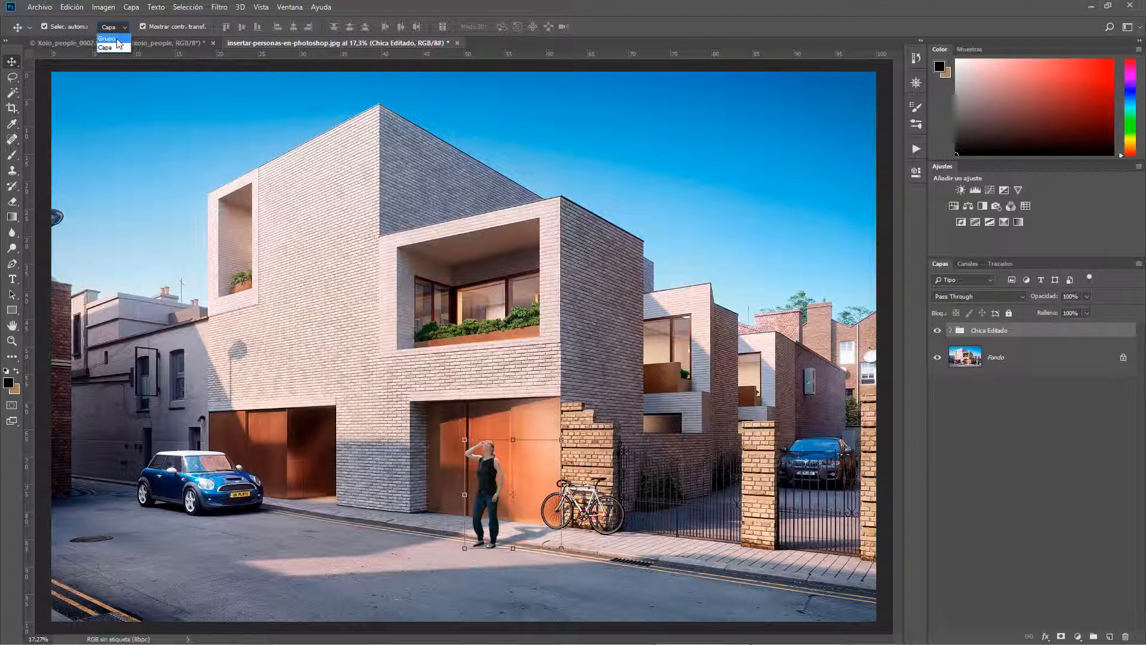
{"action": "left_click", "coordinate": [106, 38]}
{"action": "mouse_move", "coordinate": [488, 469]}
{"action": "left_mouse_down"}
{"action": "mouse_move", "coordinate": [408, 474]}
{"action": "mouse_move", "coordinate": [526, 473]}
{"action": "mouse_move", "coordinate": [479, 475]}
{"action": "left_mouse_up"}
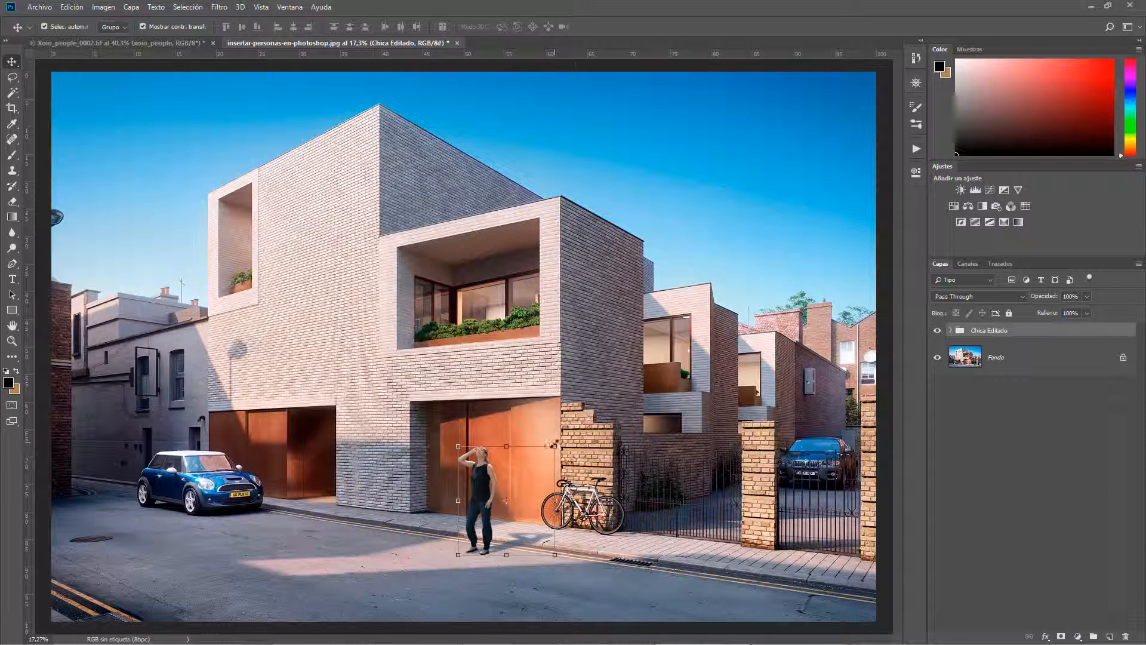
{"action": "left_click_drag", "start_coordinate": [556, 445], "coordinate": [563, 438]}
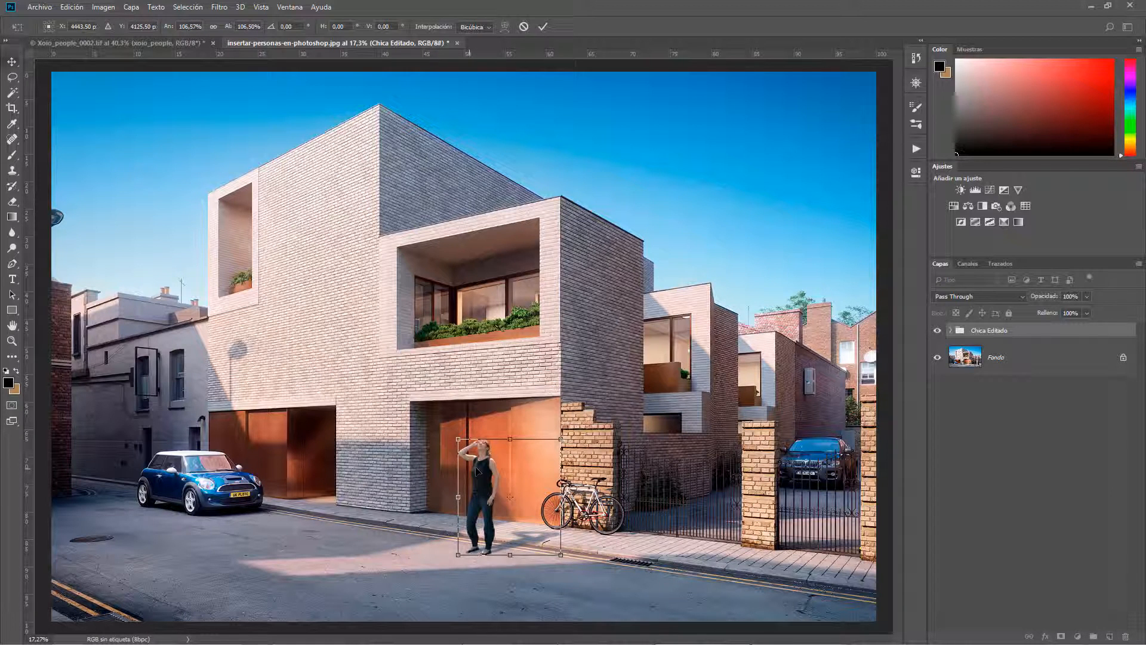
{"action": "key", "text": "Return"}
{"action": "left_click", "coordinate": [643, 416]}
{"action": "scroll", "coordinate": [504, 479], "scroll_direction": "down", "scroll_amount": 1}
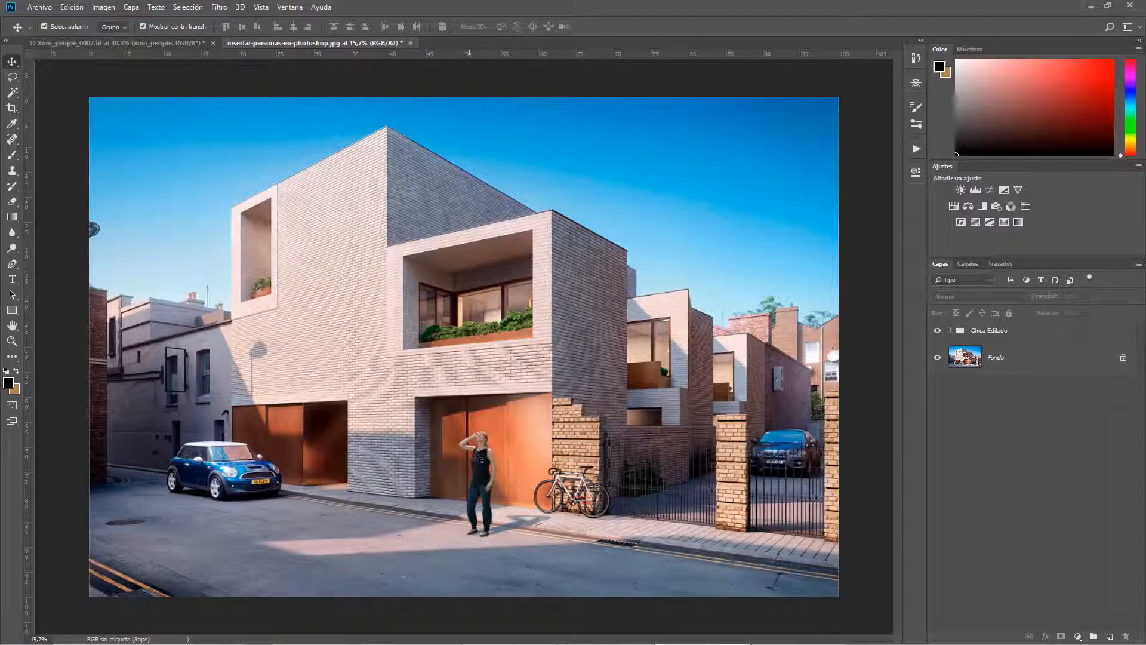
Move the Chica Editado group a little further left in front of the orange garage door, keeping its size.
{"action": "left_click_drag", "start_coordinate": [482, 461], "coordinate": [465, 463]}
{"action": "key", "text": "ctrl+t"}
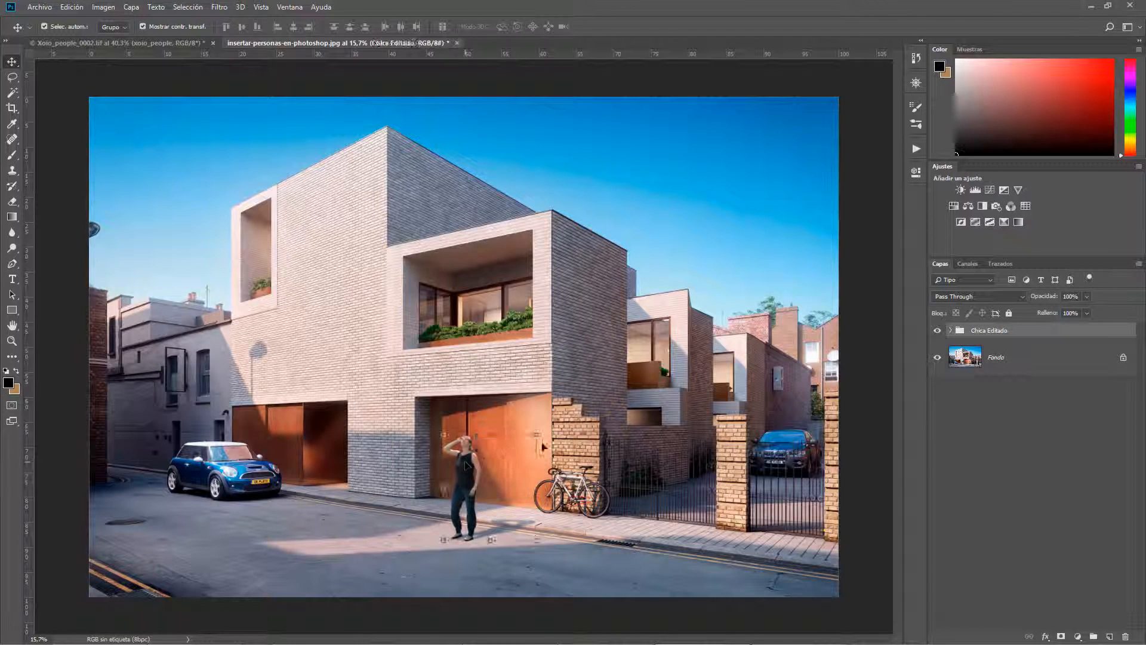
{"action": "left_click_drag", "start_coordinate": [537, 433], "coordinate": [537, 435]}
{"action": "key", "text": "Return"}
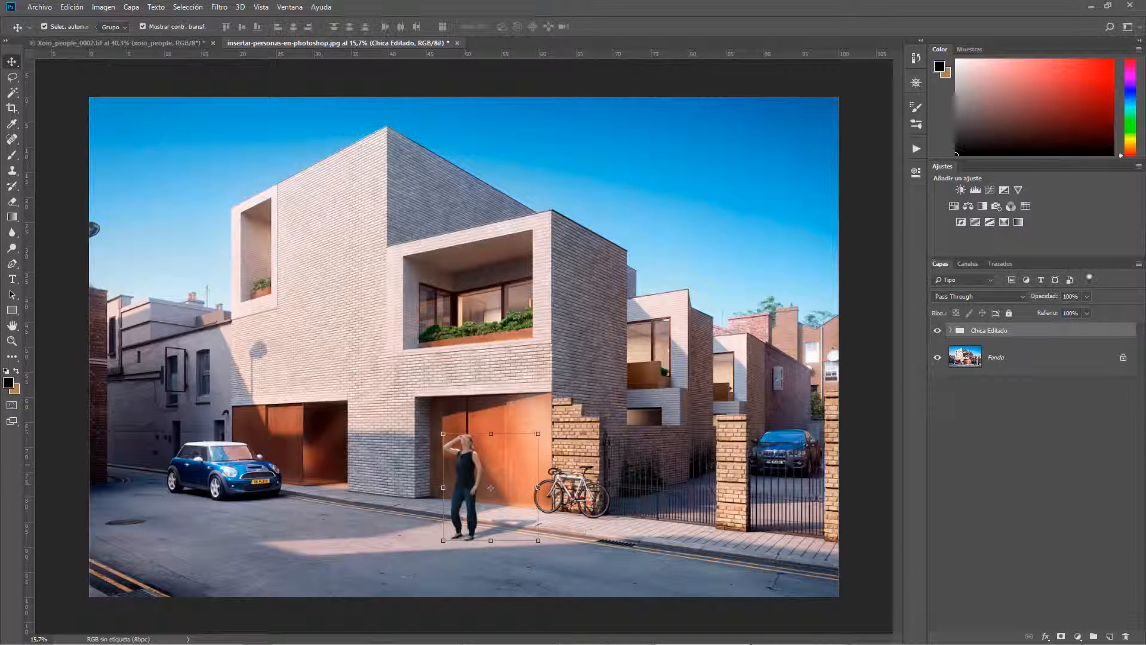
Try the group at the garage entrance beside the blue Mini scaled to about 49%, cancel the scaling and move it back.
{"action": "left_click_drag", "start_coordinate": [468, 469], "coordinate": [316, 406]}
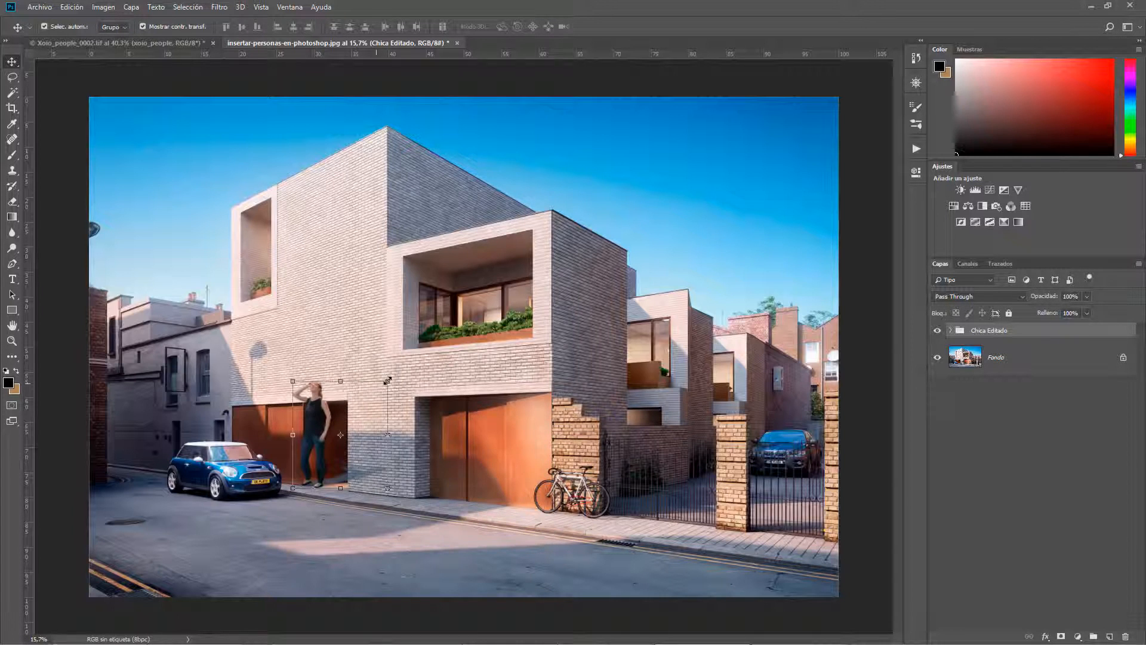
{"action": "left_click_drag", "start_coordinate": [387, 381], "coordinate": [328, 452]}
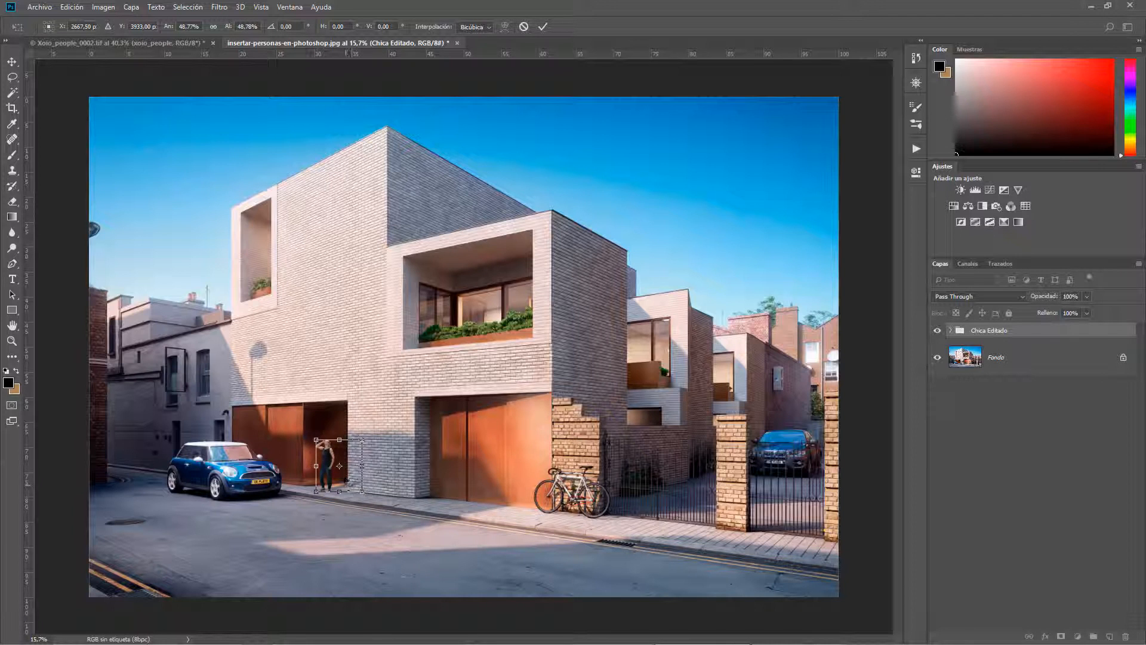
{"action": "key", "text": "Escape"}
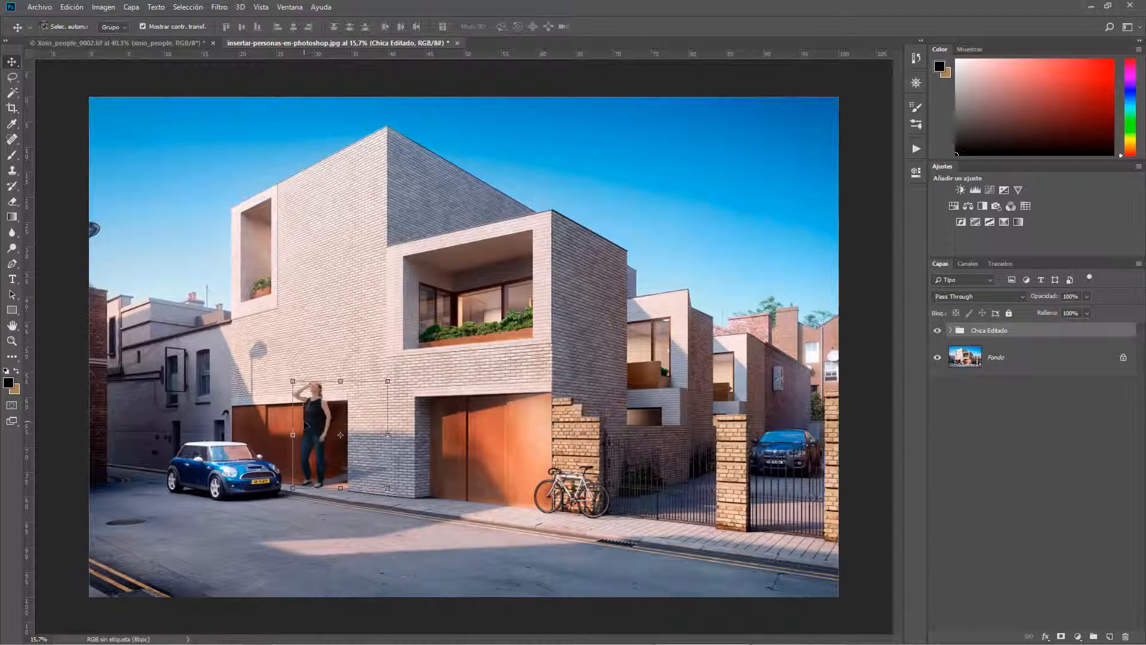
{"action": "left_click_drag", "start_coordinate": [305, 424], "coordinate": [456, 477]}
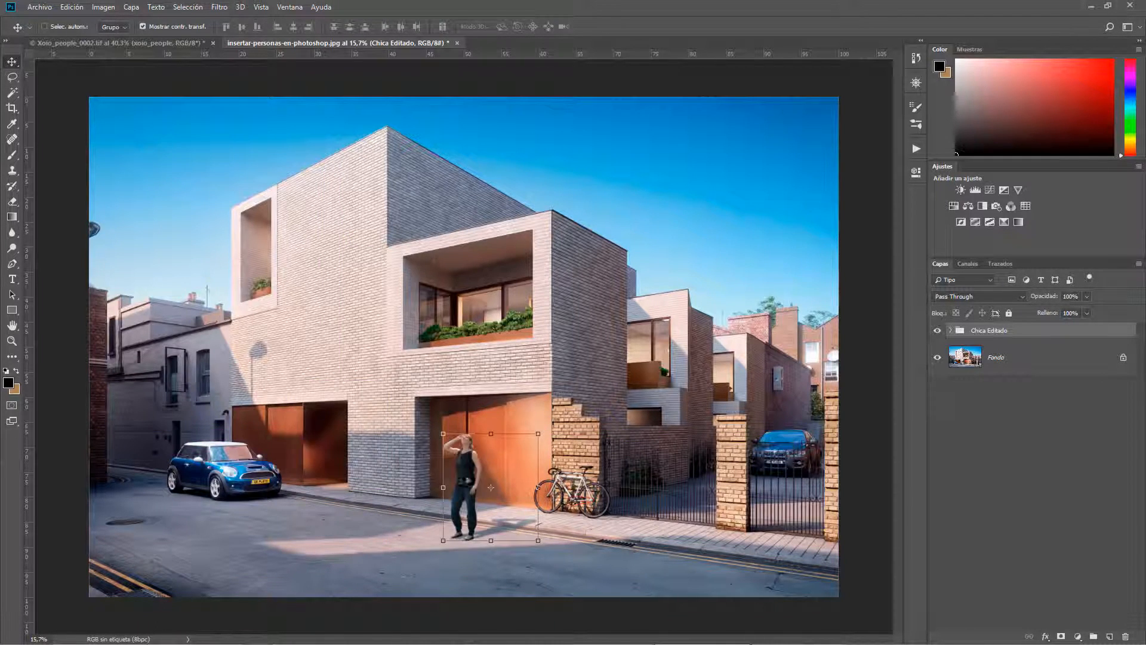
{"action": "left_click", "coordinate": [412, 476], "text": "ctrl"}
Expand the Chica Editado group and open the contents of the chica smart object for editing.
{"action": "key", "text": "ctrl+minus"}
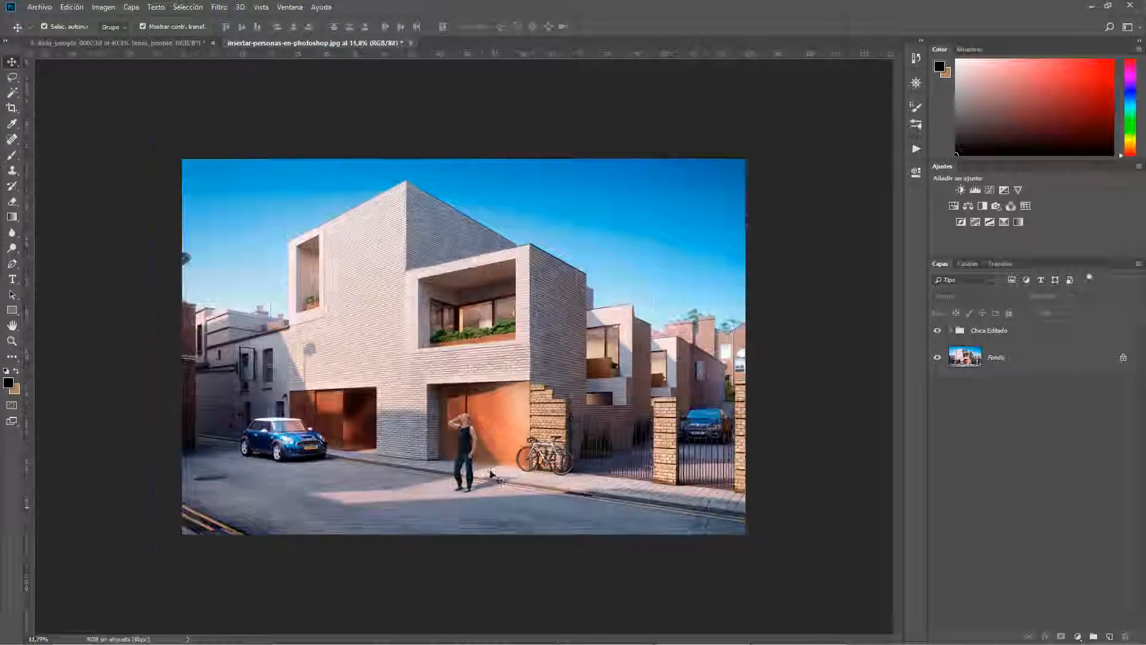
{"action": "scroll", "coordinate": [491, 473], "scroll_direction": "up", "scroll_amount": 2}
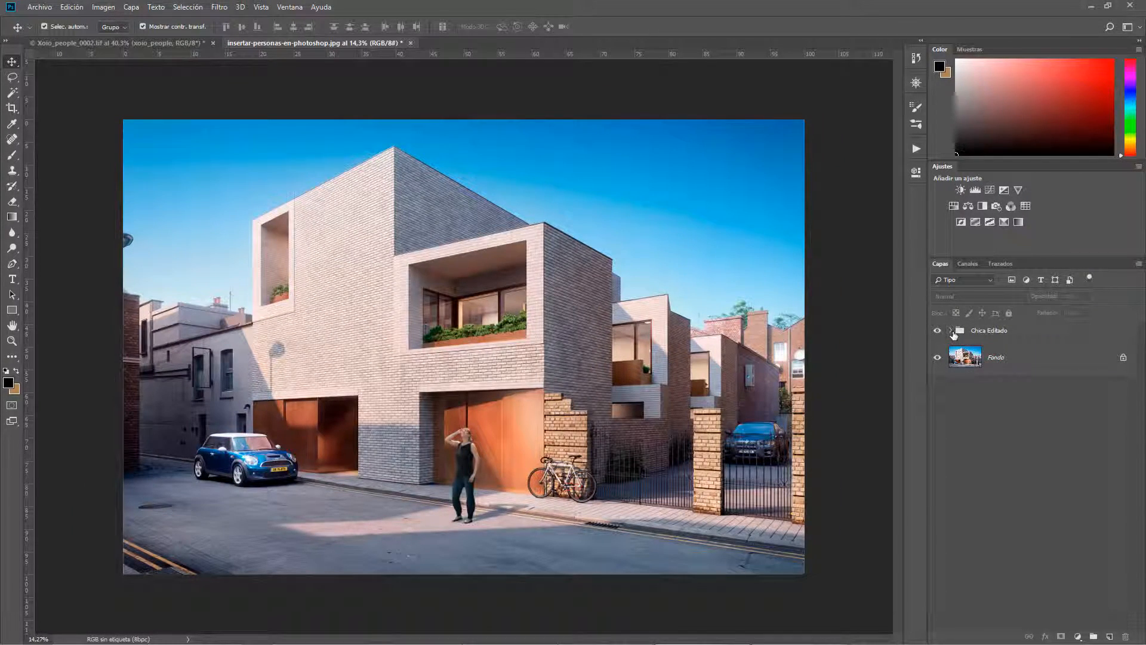
{"action": "left_click", "coordinate": [951, 331]}
{"action": "left_click", "coordinate": [972, 412]}
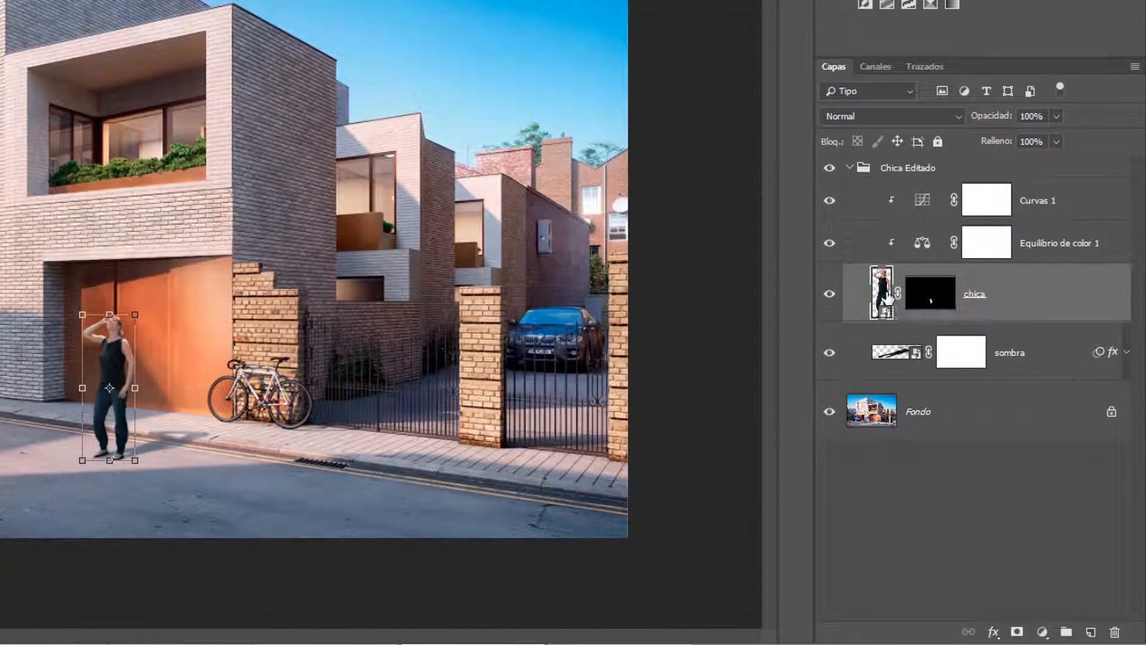
{"action": "double_click", "coordinate": [883, 293]}
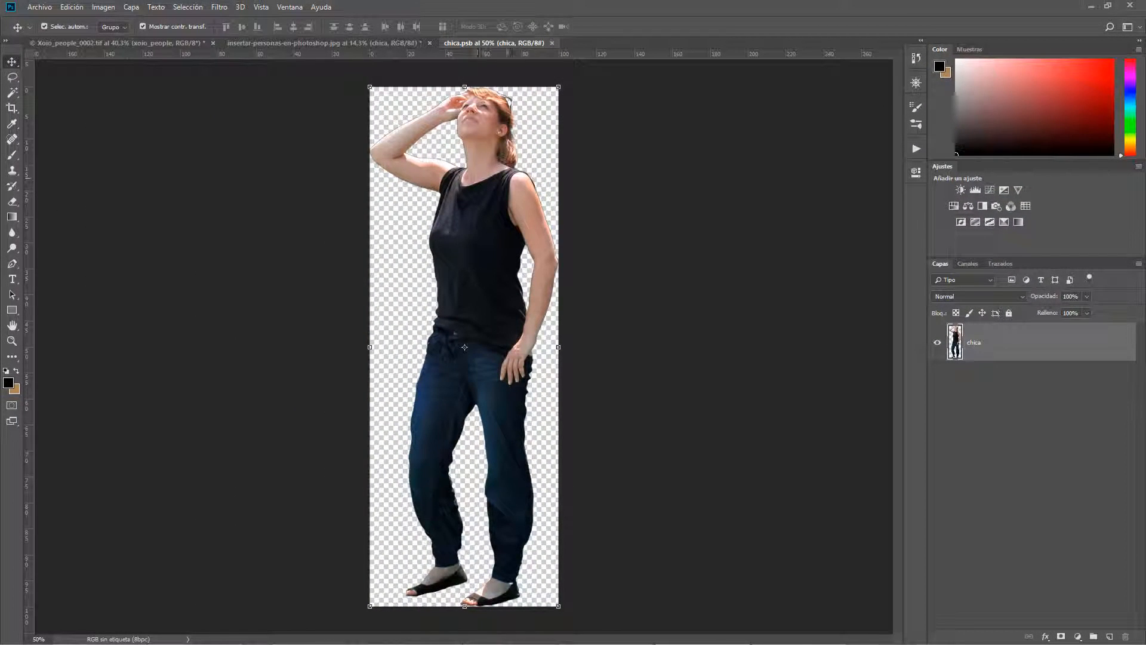
Switch to File Explorer, preview people in the PNG s folder and place the plaid-shirted man eating from a bag into chica.psb.
{"action": "key", "text": "alt+Tab"}
{"action": "left_click", "coordinate": [786, 359]}
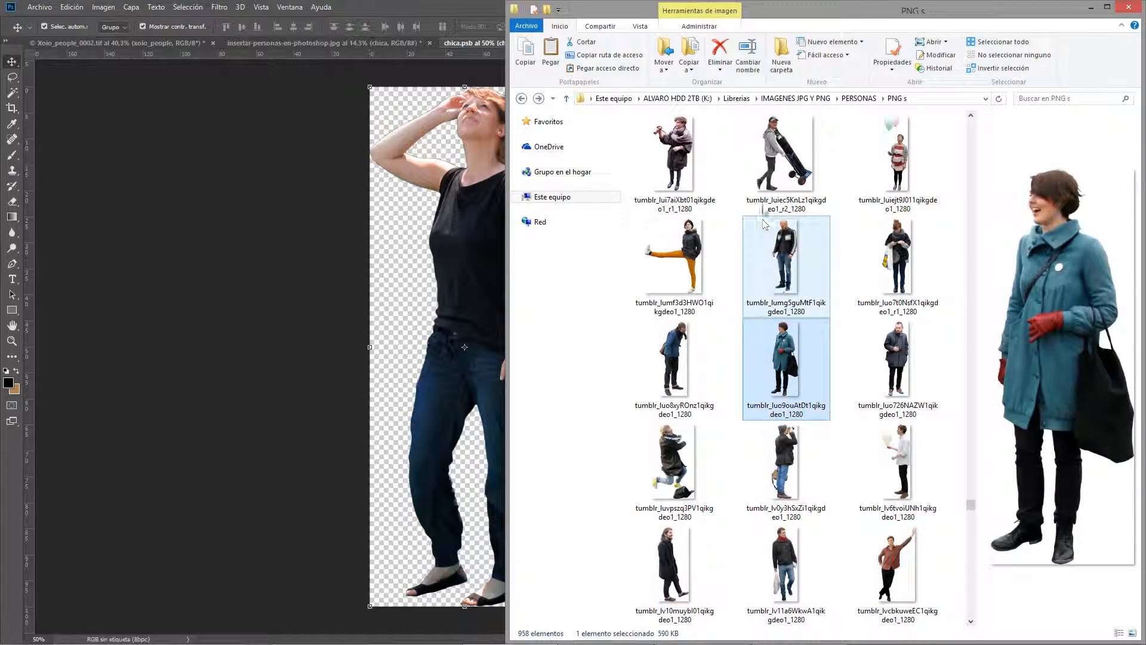
{"action": "left_click", "coordinate": [799, 187]}
{"action": "left_click", "coordinate": [900, 197]}
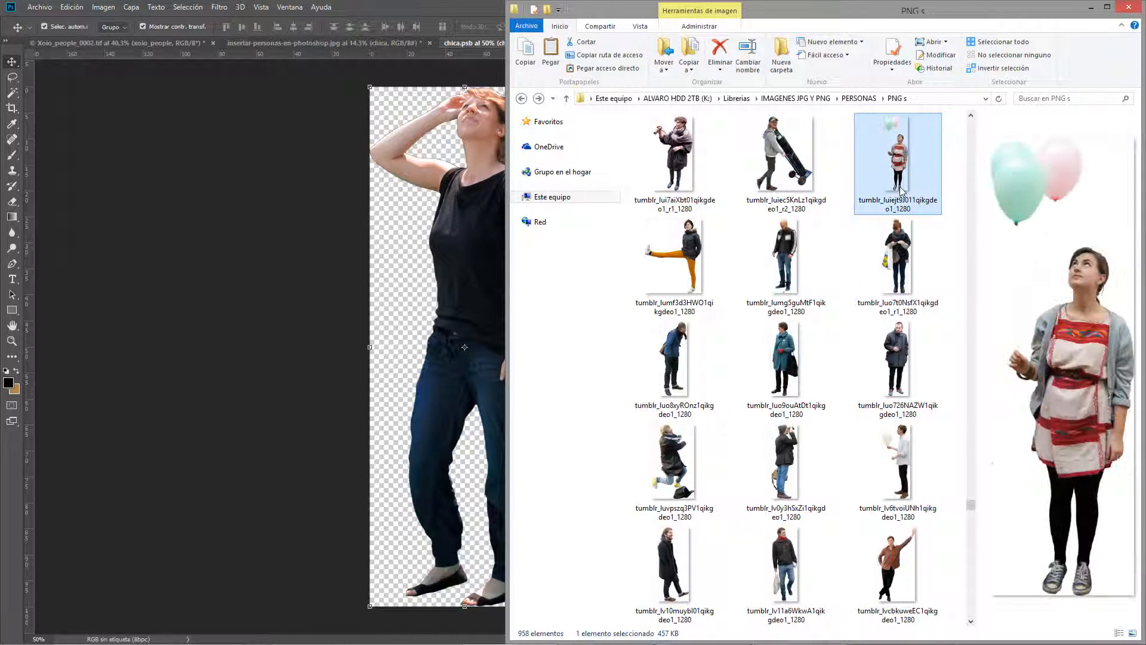
{"action": "scroll", "coordinate": [902, 204], "scroll_direction": "up", "scroll_amount": 3}
{"action": "left_click", "coordinate": [786, 257]}
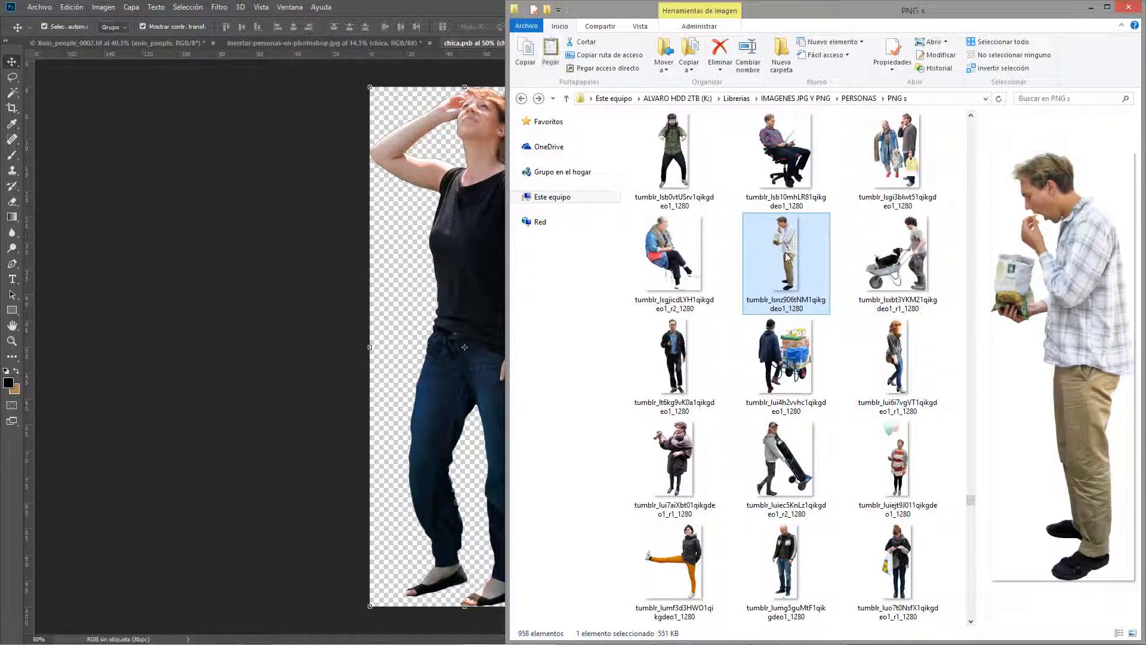
{"action": "left_click_drag", "start_coordinate": [786, 261], "coordinate": [426, 378]}
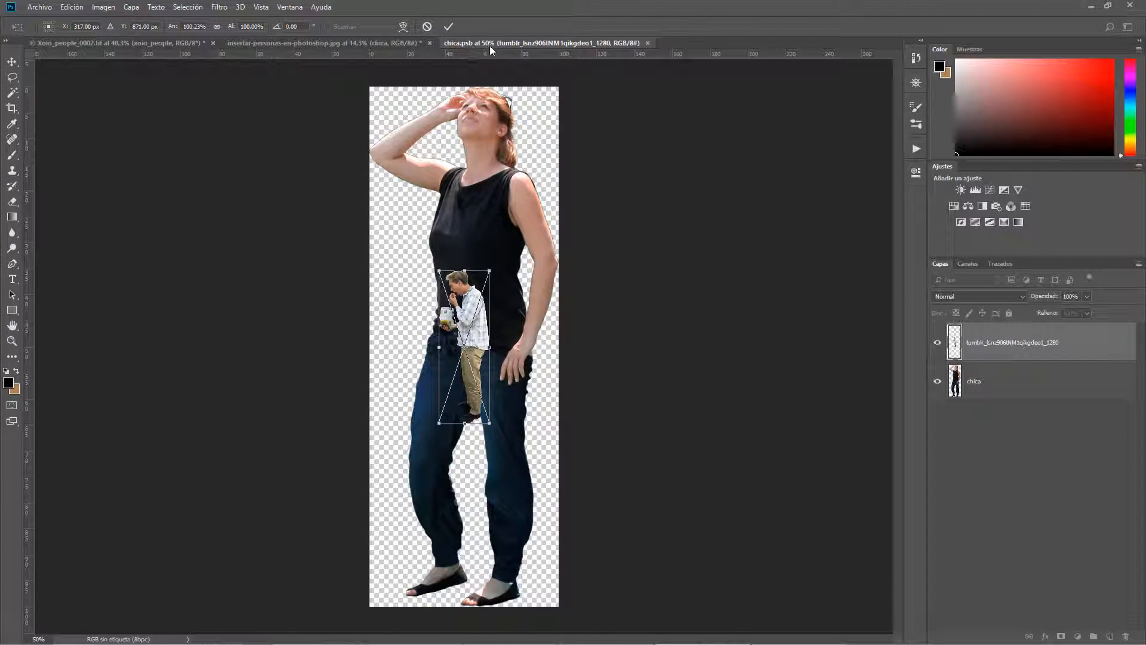
Scale the placed man up to about the full canvas height and hide the chica layer beneath him.
{"action": "left_click_drag", "start_coordinate": [489, 271], "coordinate": [580, 98]}
{"action": "double_click", "coordinate": [465, 346]}
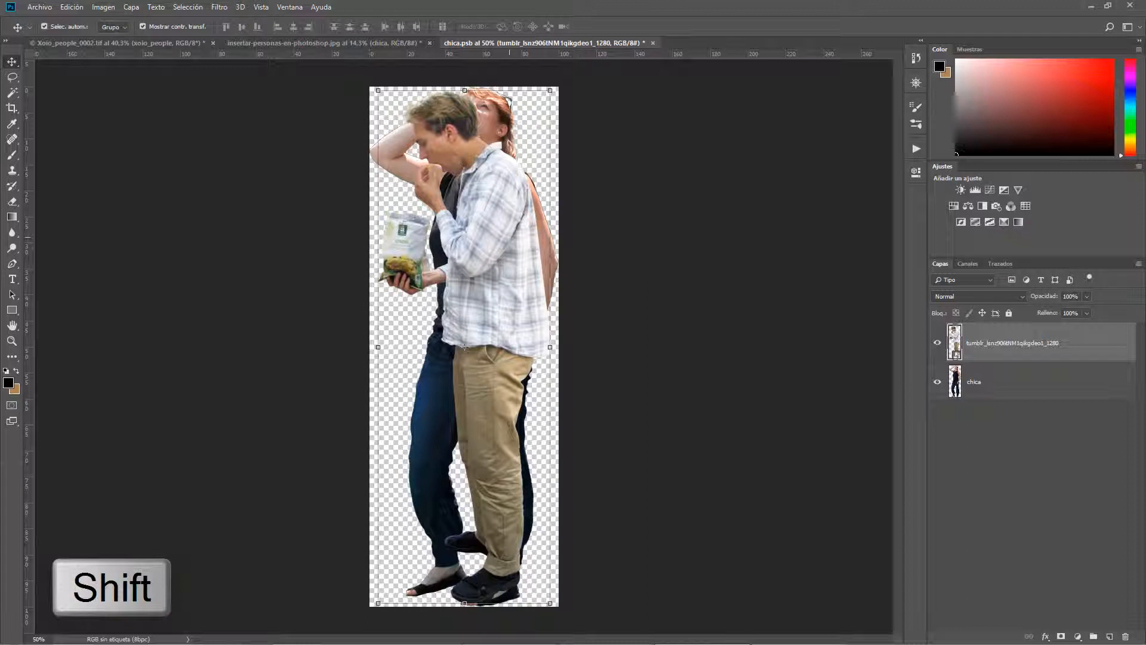
{"action": "left_click", "coordinate": [939, 383]}
{"action": "left_click", "coordinate": [939, 384]}
{"action": "left_click", "coordinate": [939, 383]}
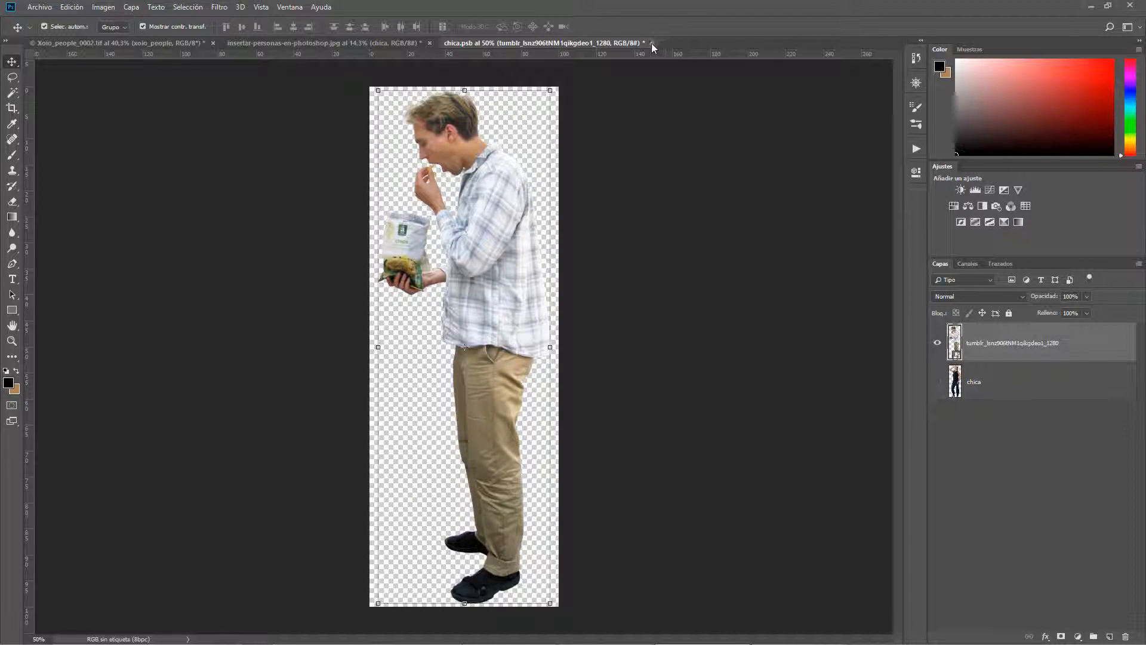
Save and close chica.psb, and examine the replaced figure with its existing mask and shadow in the street scene.
{"action": "key", "text": "ctrl+s"}
{"action": "left_click", "coordinate": [648, 43]}
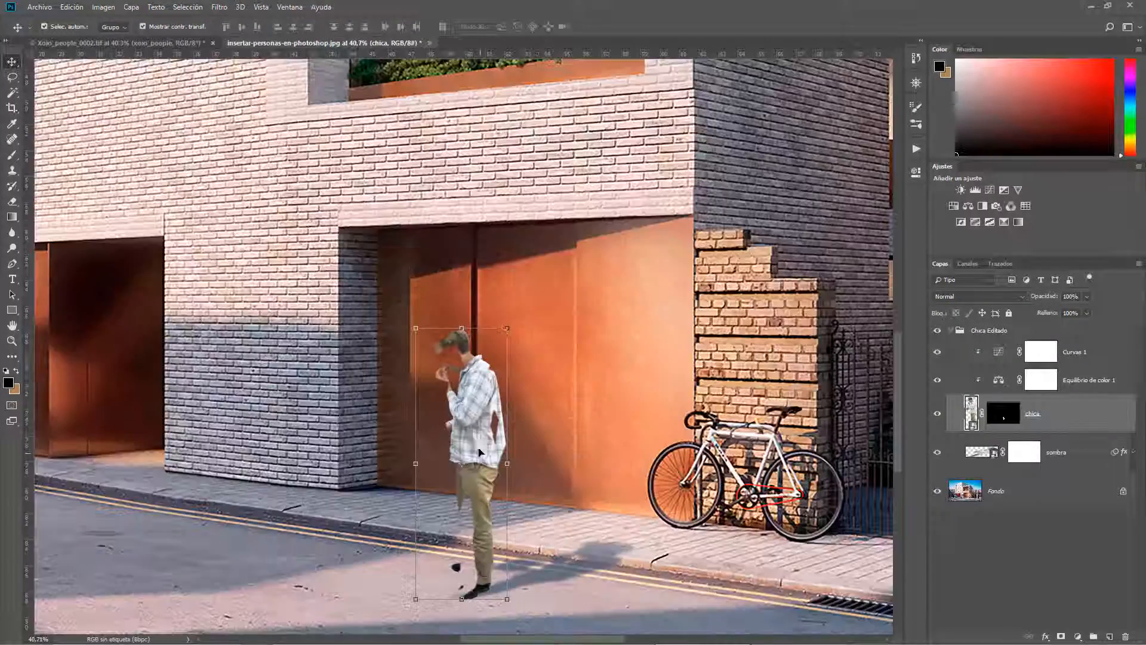
{"action": "scroll", "coordinate": [478, 452], "scroll_direction": "down", "scroll_amount": 4}
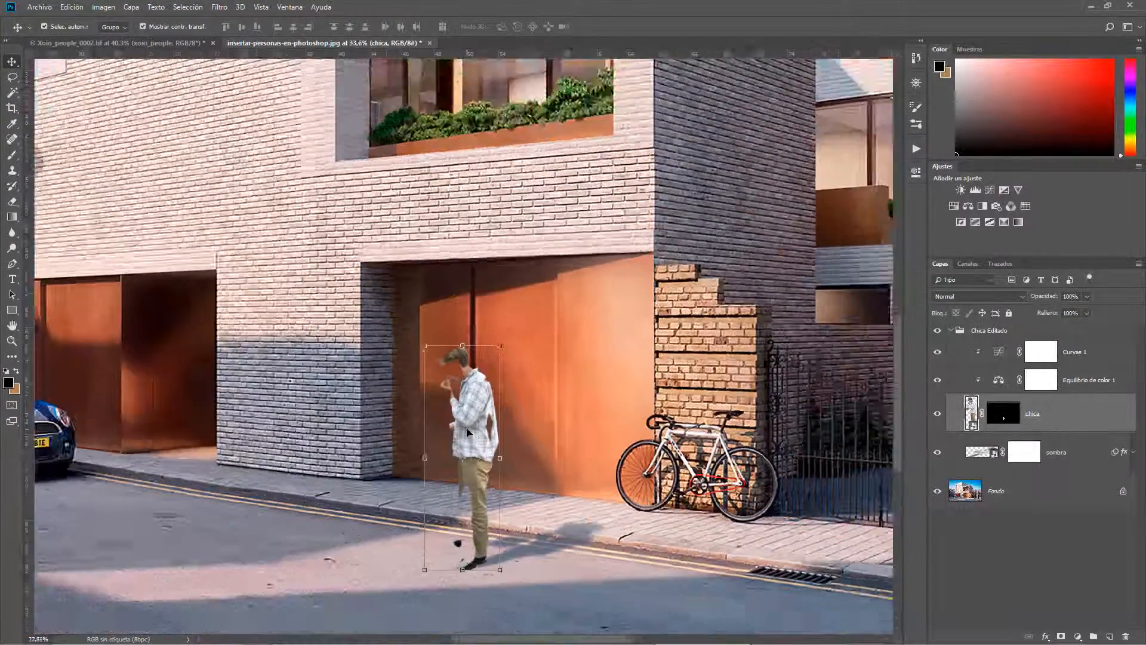
{"action": "scroll", "coordinate": [463, 521], "scroll_direction": "up", "scroll_amount": 2}
{"action": "scroll", "coordinate": [452, 536], "scroll_direction": "up", "scroll_amount": 2}
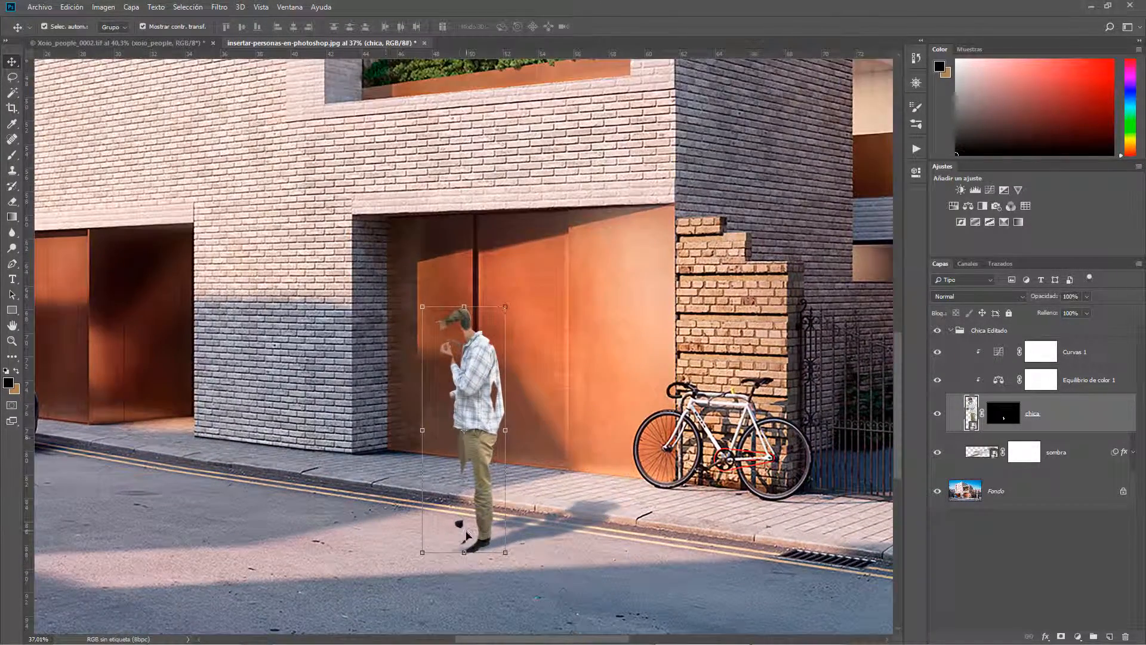
Compare the placed man with the chica layer's old mask turned on and off, and view the mask by itself.
{"action": "left_click", "coordinate": [1003, 415]}
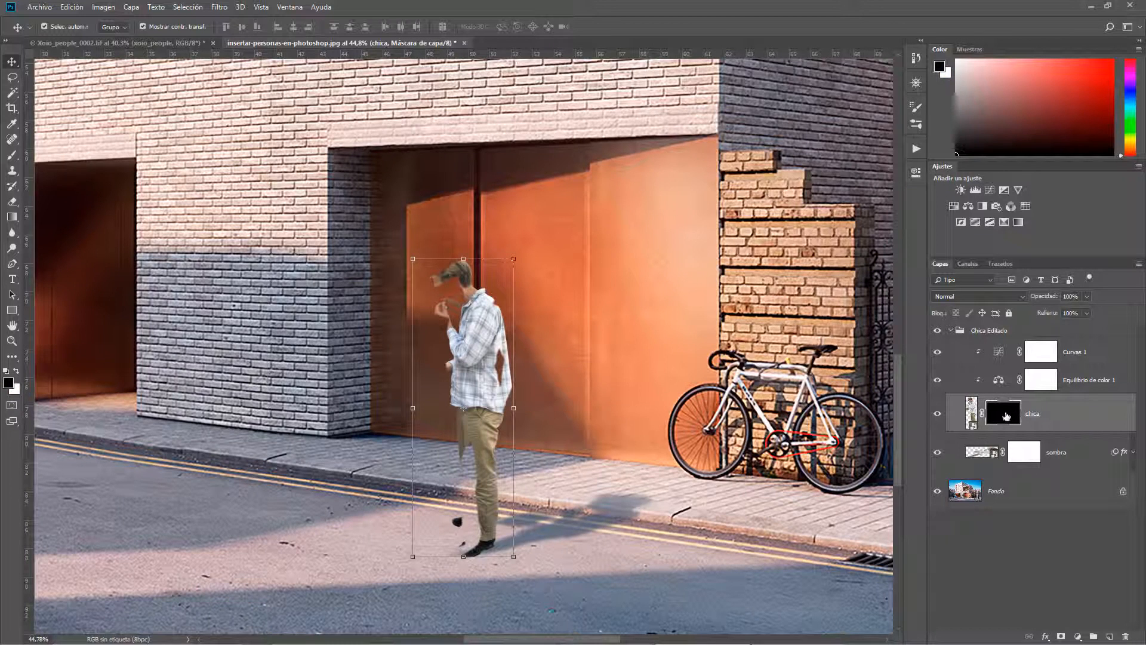
{"action": "left_click", "coordinate": [1005, 418], "text": "shift"}
{"action": "left_click", "coordinate": [1015, 417], "text": "shift"}
{"action": "left_click", "coordinate": [1004, 416], "text": "alt"}
{"action": "left_click", "coordinate": [1003, 416], "text": "alt"}
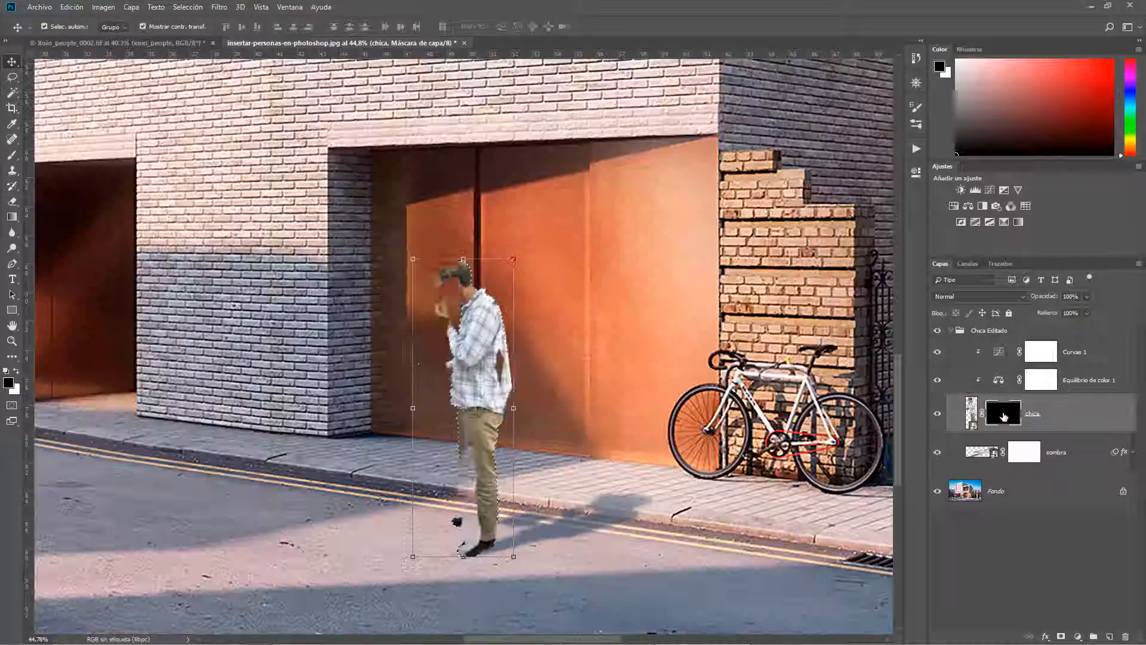
{"action": "left_click", "coordinate": [1005, 414], "text": "shift"}
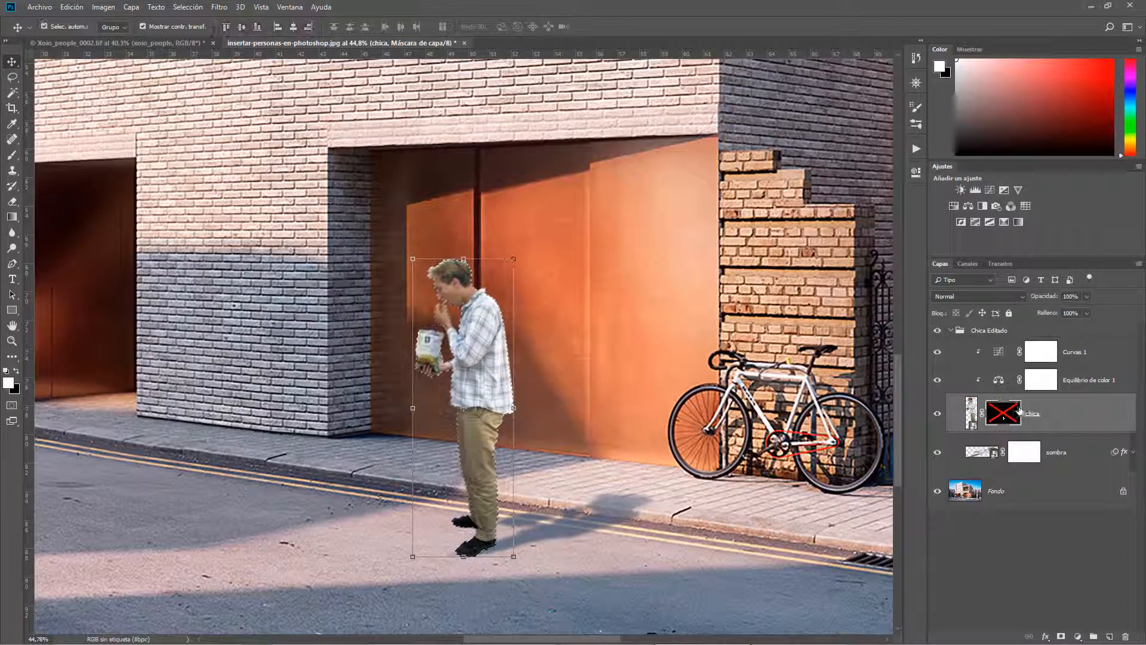
{"action": "left_click", "coordinate": [1009, 412], "text": "shift"}
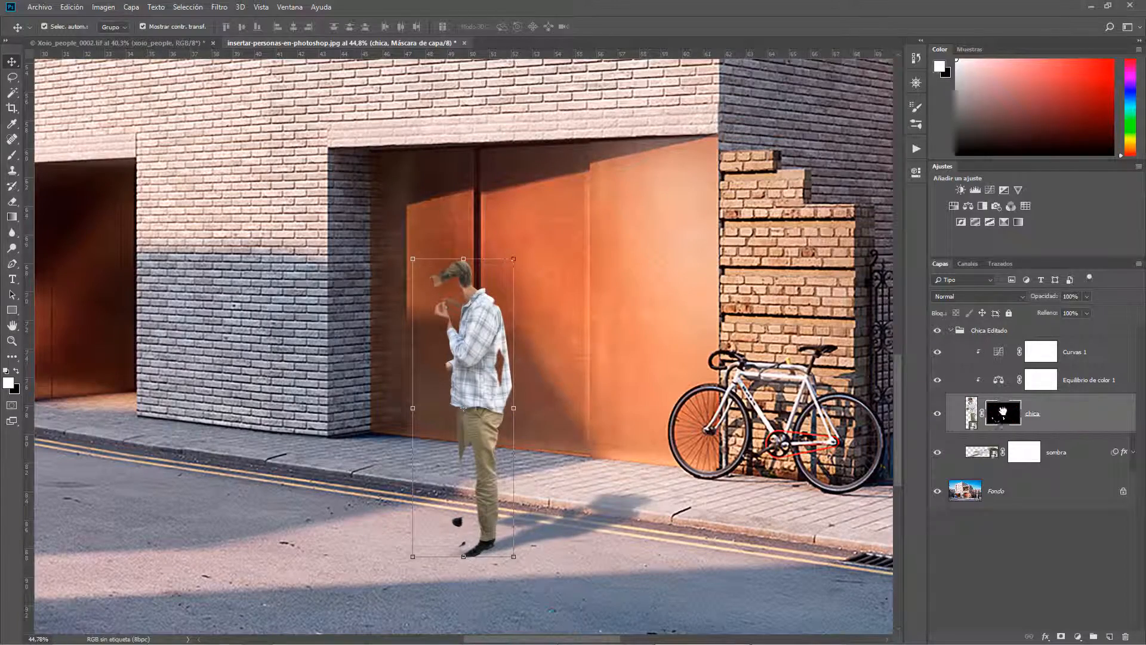
Delete the chica layer's old mask and create a new one from the man's outline, checking the mask by itself.
{"action": "left_click_drag", "start_coordinate": [1003, 412], "coordinate": [1126, 637]}
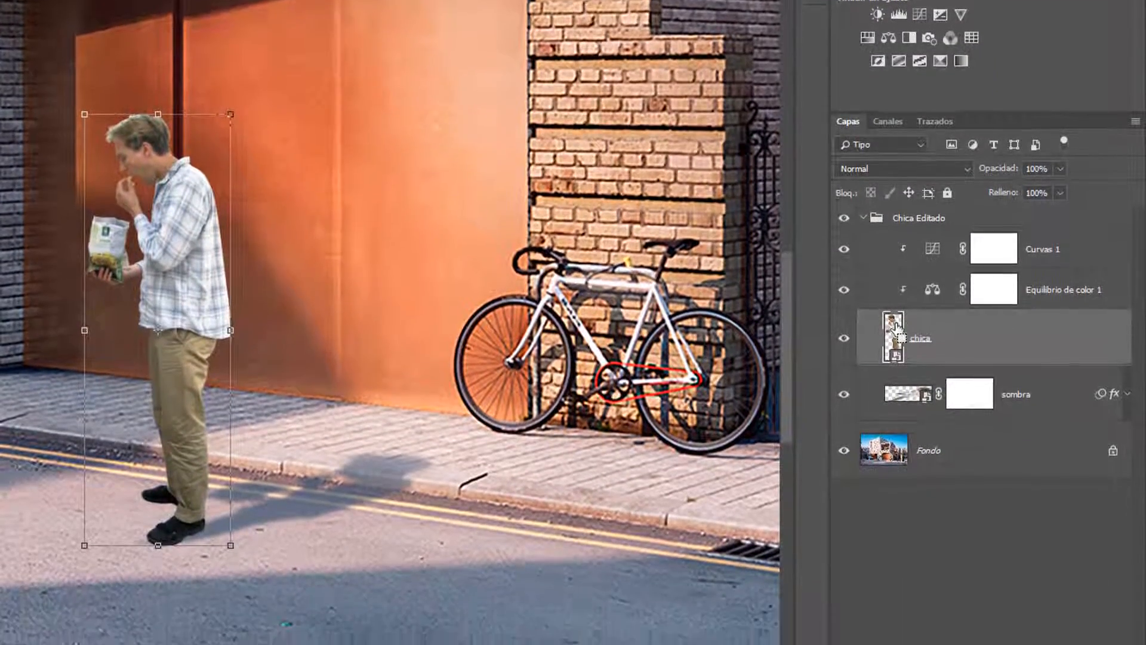
{"action": "left_click", "coordinate": [896, 327], "text": "ctrl"}
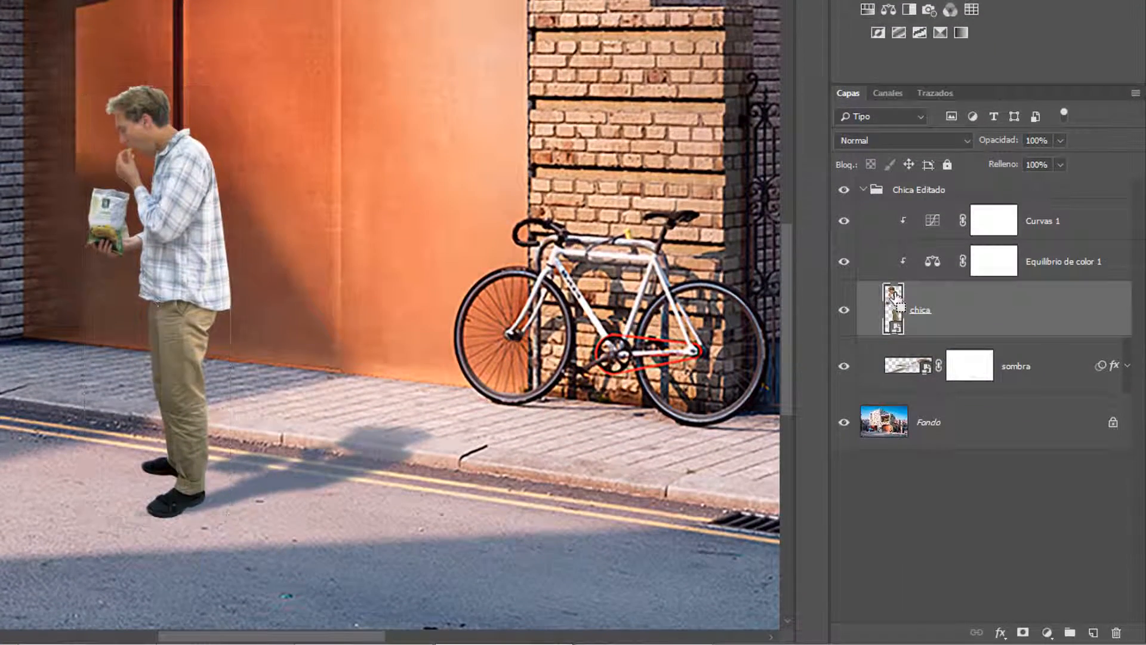
{"action": "left_click", "coordinate": [1025, 632]}
{"action": "left_click", "coordinate": [948, 319], "text": "alt"}
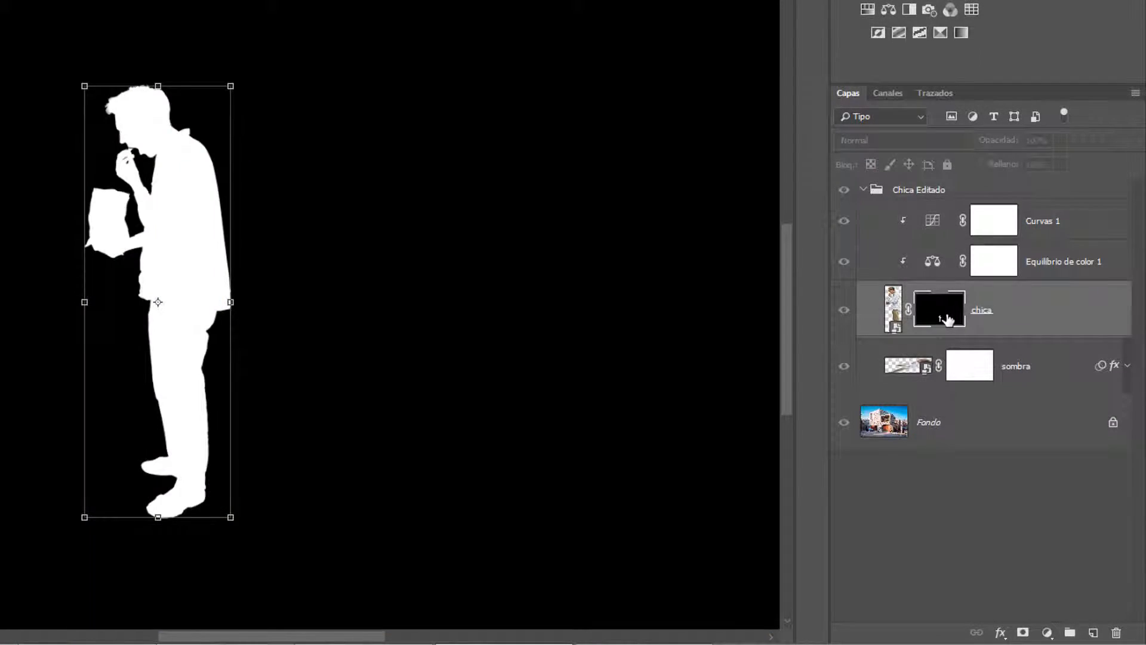
{"action": "left_click", "coordinate": [948, 320], "text": "alt"}
Feather the man's new layer mask by 4.4 px to soften his edges.
{"action": "scroll", "coordinate": [182, 206], "scroll_direction": "up", "scroll_amount": 6}
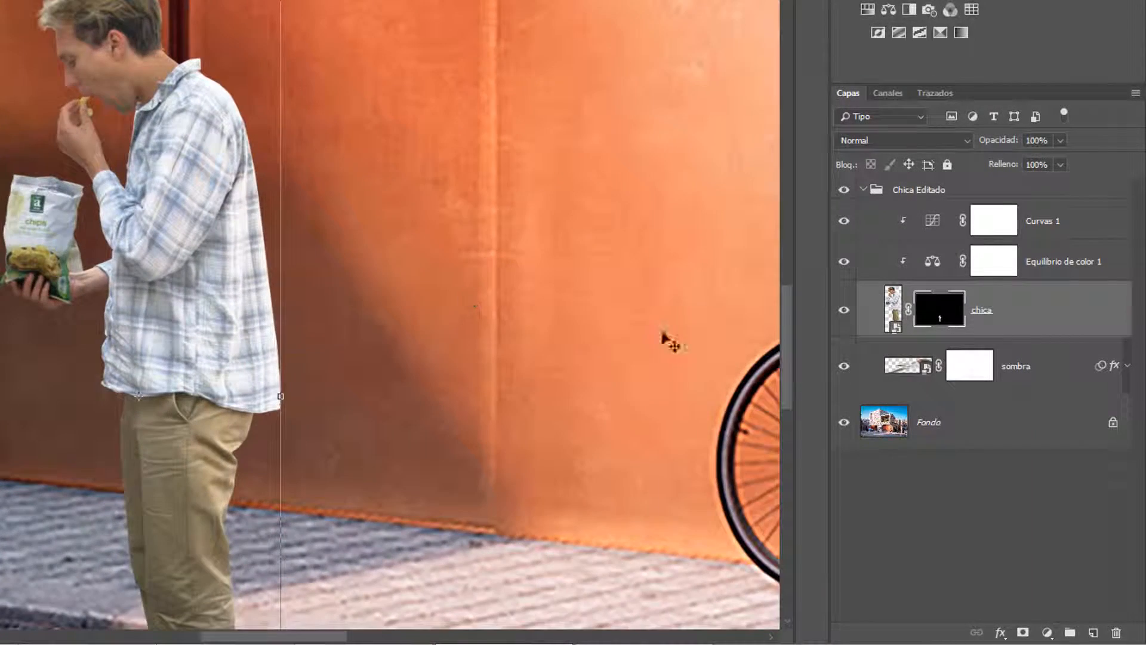
{"action": "double_click", "coordinate": [932, 322]}
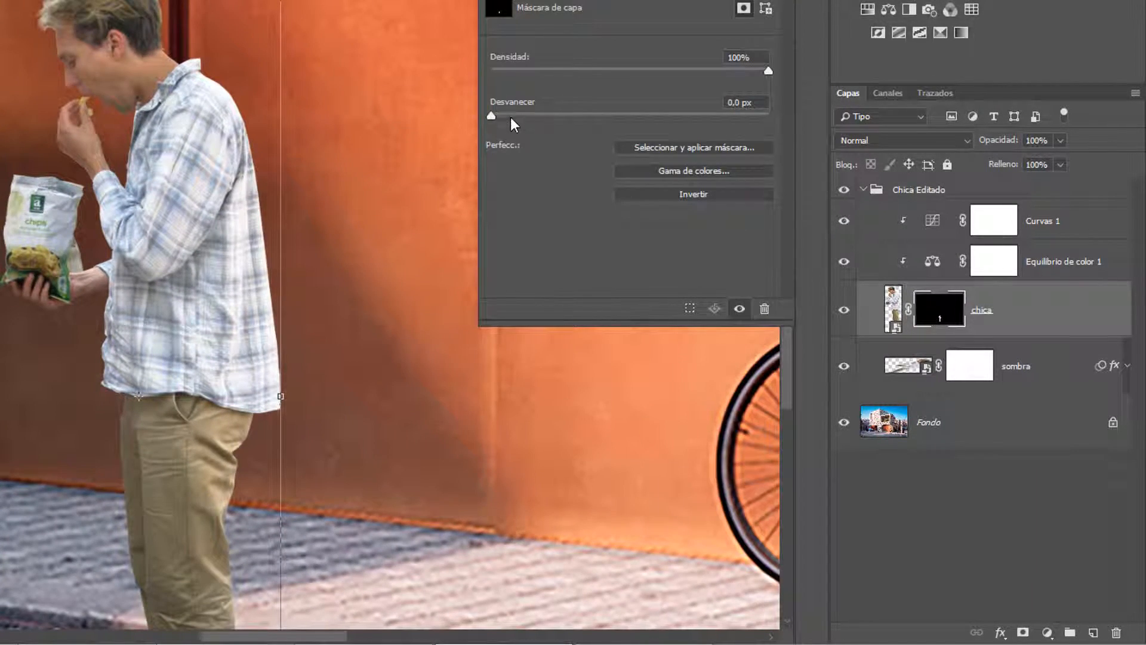
{"action": "left_click_drag", "start_coordinate": [510, 117], "coordinate": [557, 113]}
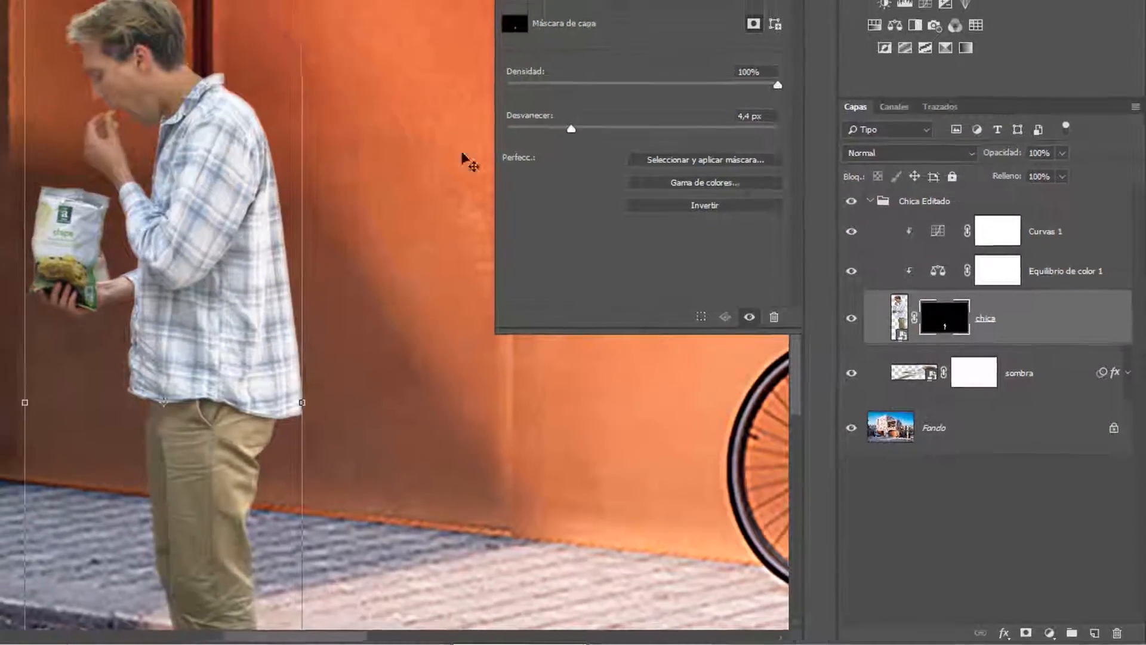
{"action": "scroll", "coordinate": [251, 186], "scroll_direction": "down", "scroll_amount": 8}
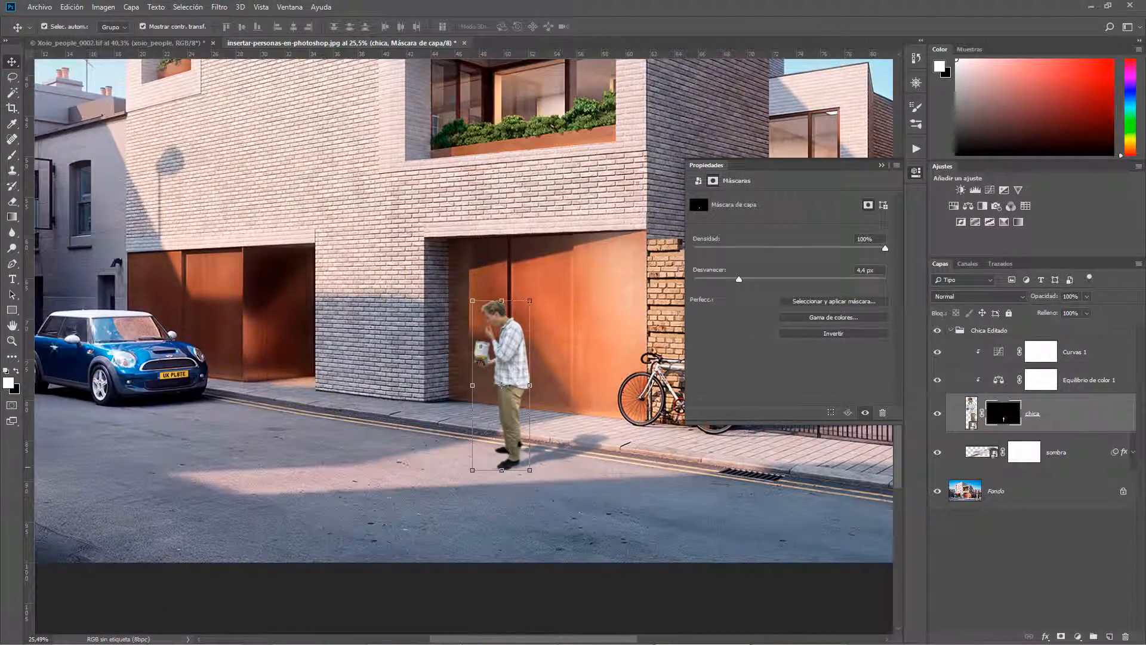
Examine the man's shadow by isolating the sombra layer and toggling its effects off and back on.
{"action": "scroll", "coordinate": [500, 384], "scroll_direction": "up", "scroll_amount": 6}
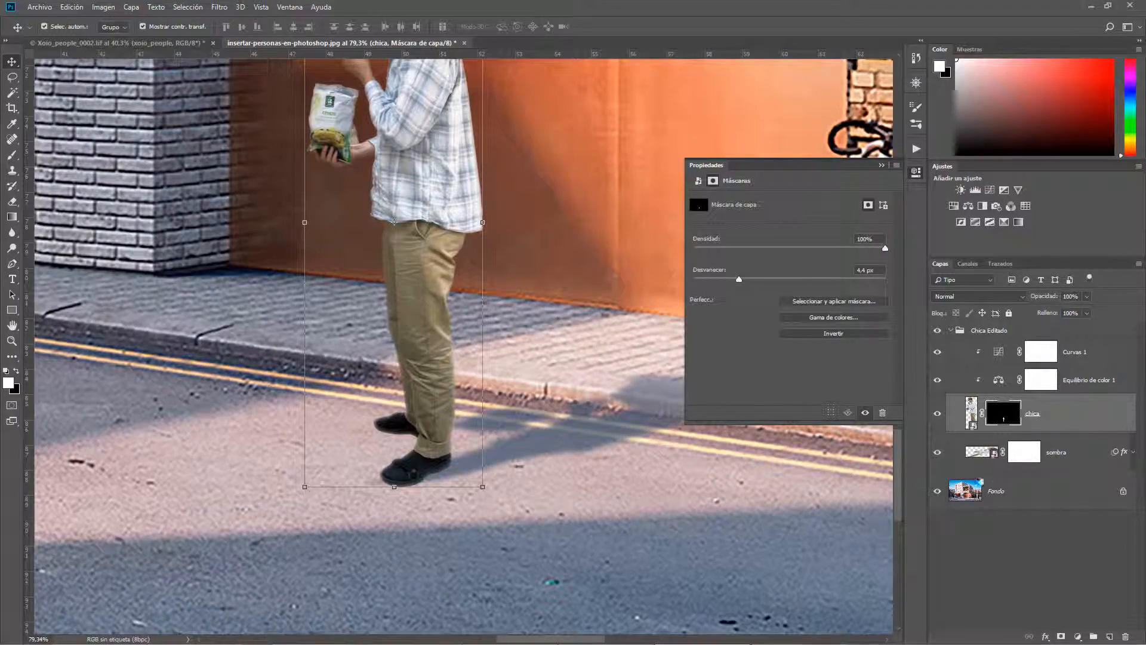
{"action": "left_click", "coordinate": [982, 454]}
{"action": "left_click", "coordinate": [937, 453], "text": "alt"}
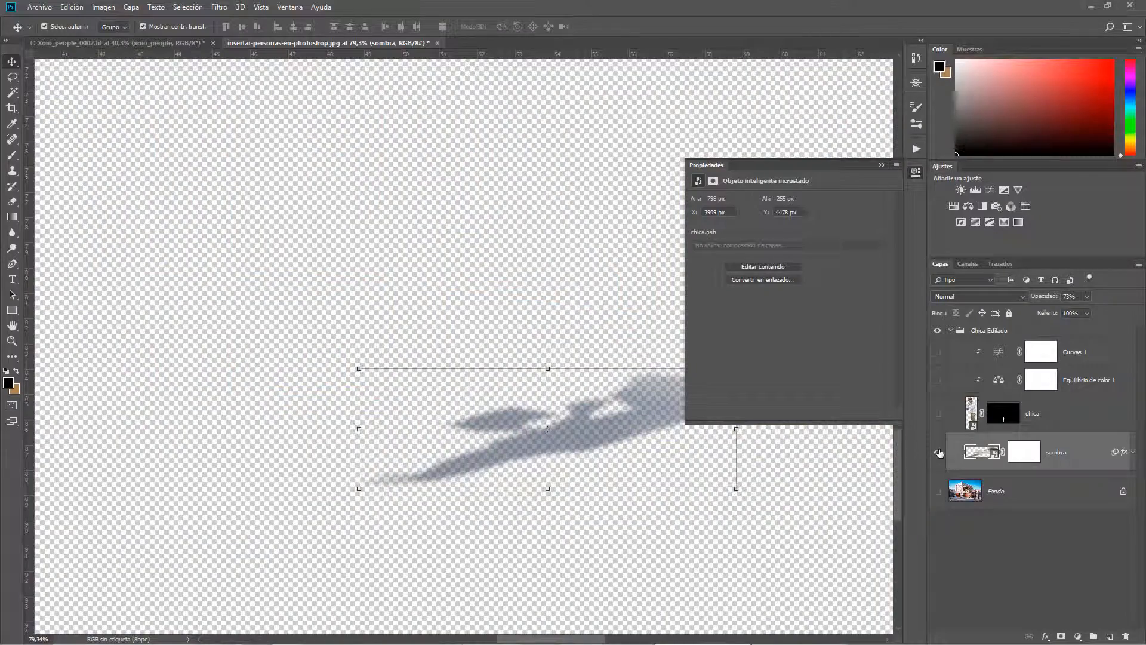
{"action": "left_click", "coordinate": [938, 452], "text": "alt"}
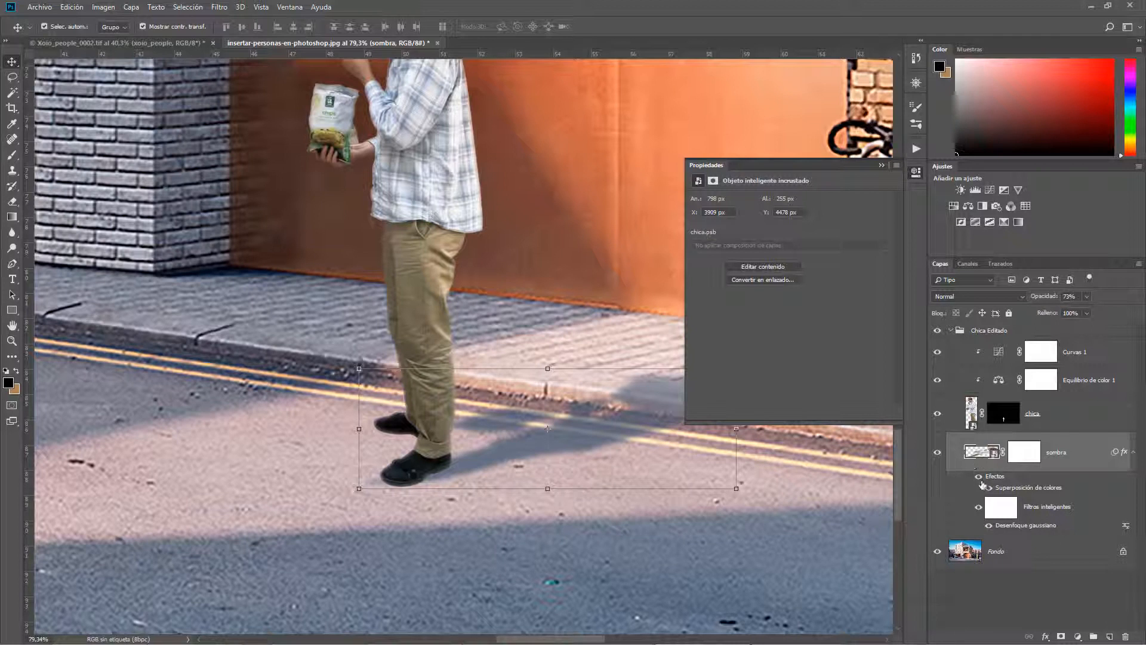
{"action": "left_click", "coordinate": [979, 478]}
{"action": "scroll", "coordinate": [406, 402], "scroll_direction": "down", "scroll_amount": 2}
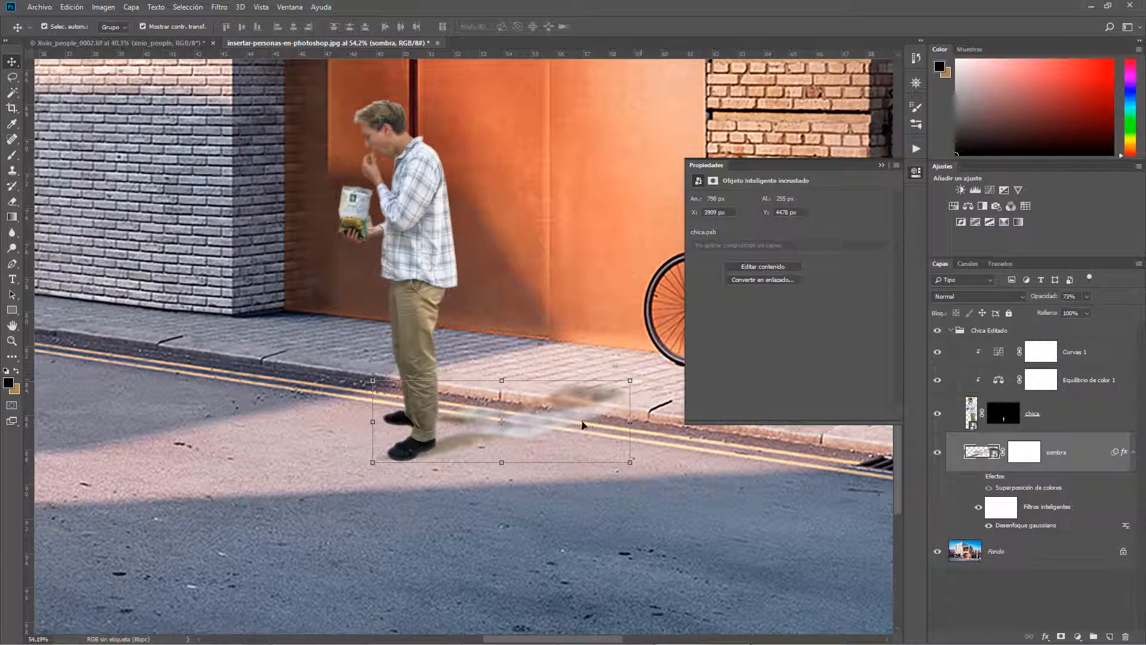
{"action": "left_click", "coordinate": [979, 477]}
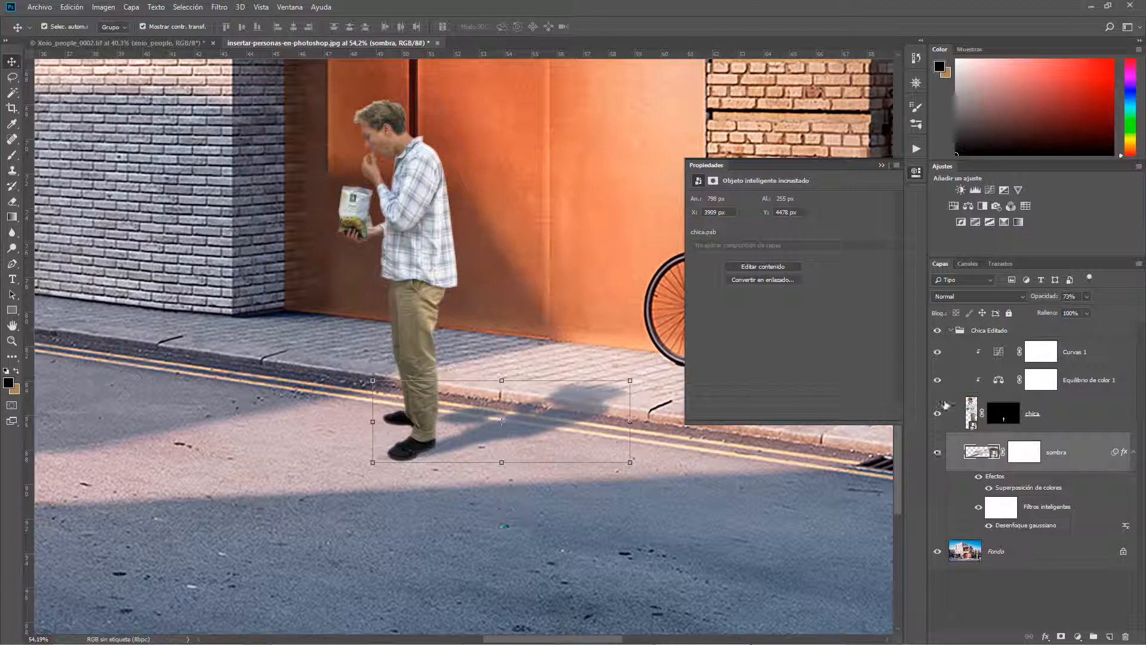
{"action": "scroll", "coordinate": [430, 366], "scroll_direction": "down", "scroll_amount": 2}
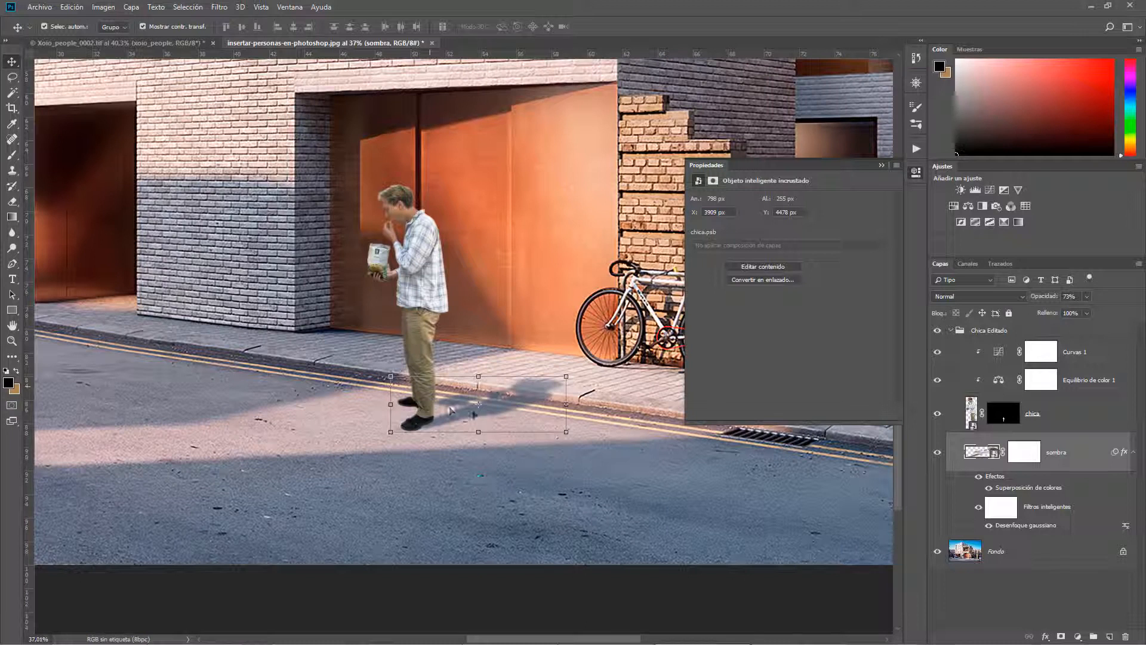
{"action": "left_click", "coordinate": [1135, 452]}
{"action": "scroll", "coordinate": [405, 382], "scroll_direction": "down", "scroll_amount": 2}
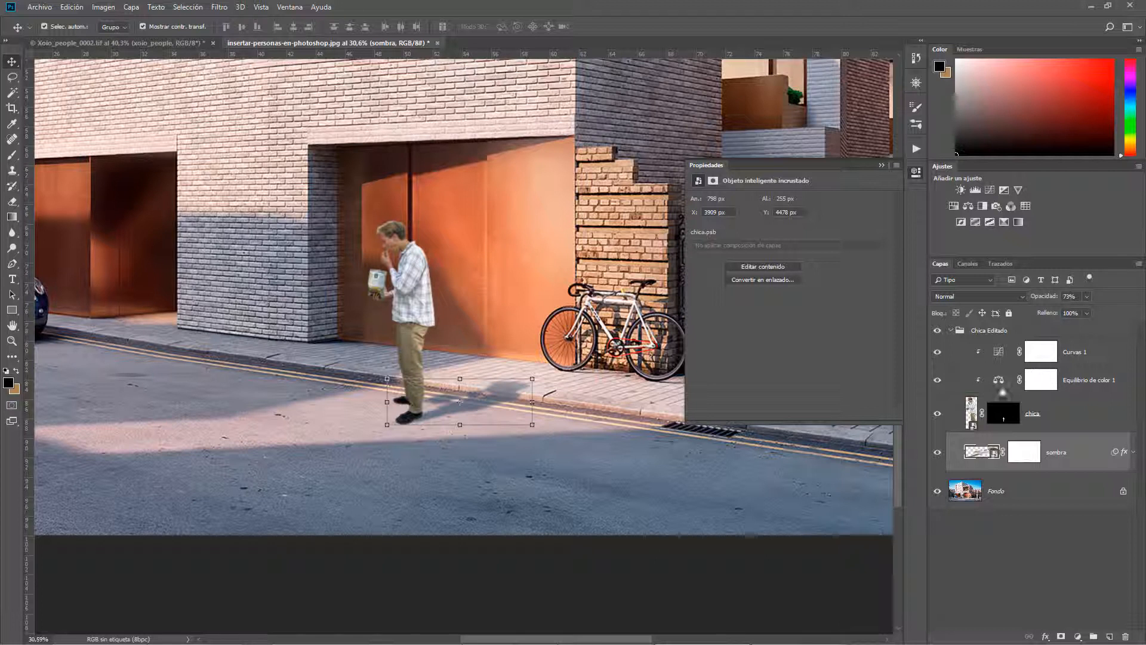
Reopen the chica smart object, hide the man and show the woman's layer again, and close chica.psb with the changes saved.
{"action": "double_click", "coordinate": [972, 413]}
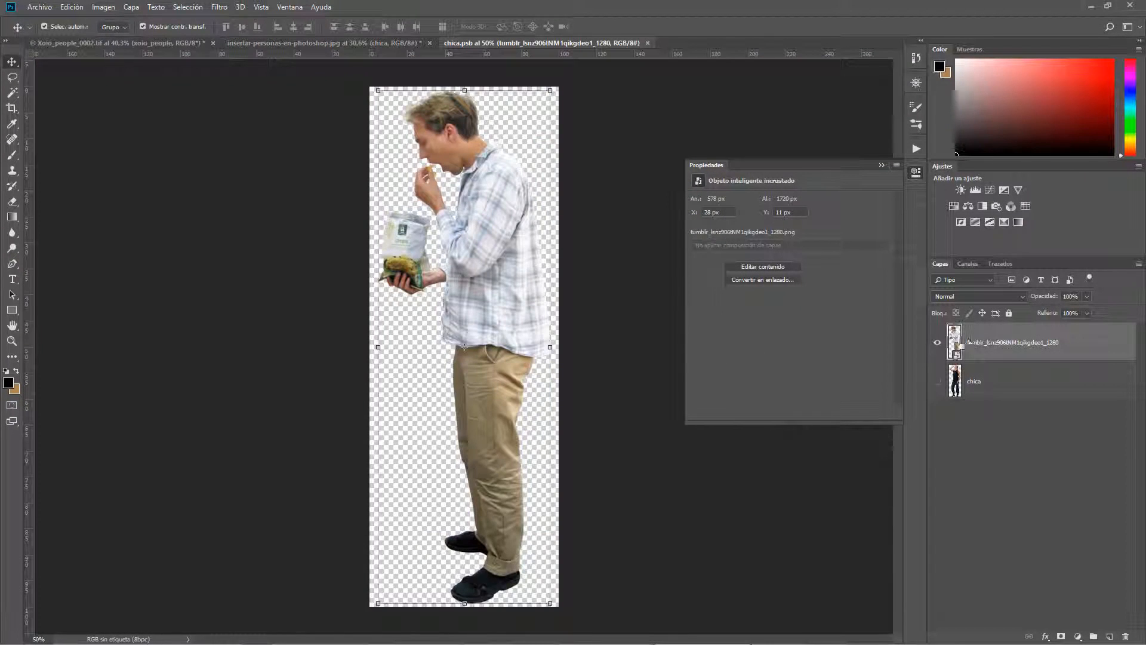
{"action": "left_click", "coordinate": [937, 342]}
{"action": "left_click", "coordinate": [938, 381]}
{"action": "left_click", "coordinate": [994, 381]}
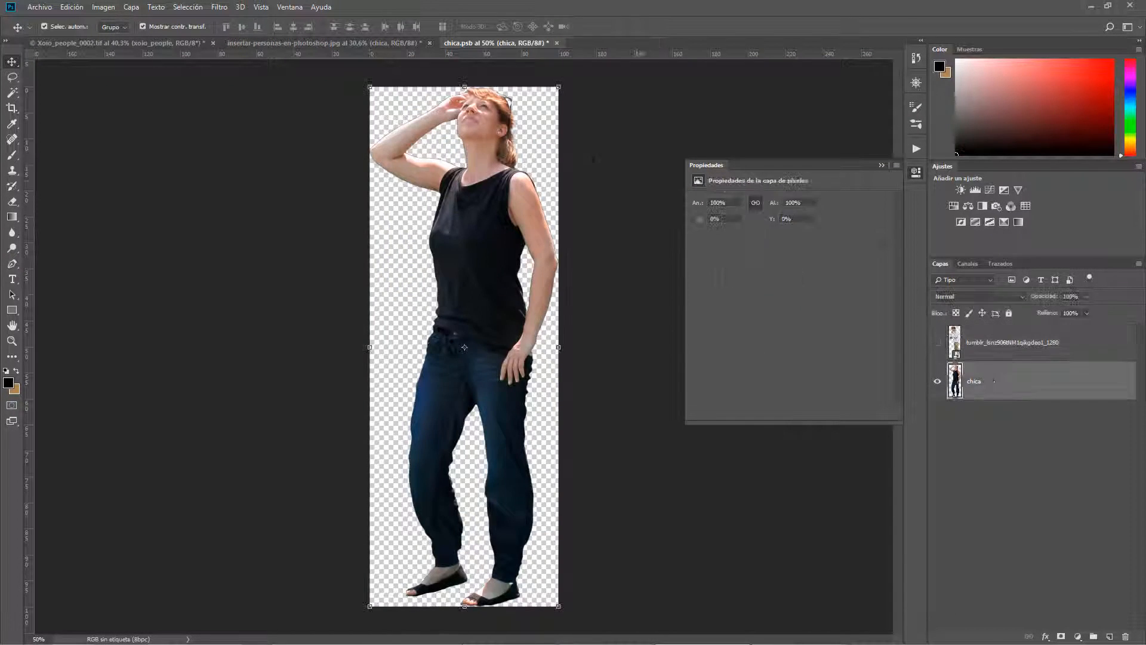
{"action": "left_click", "coordinate": [557, 43]}
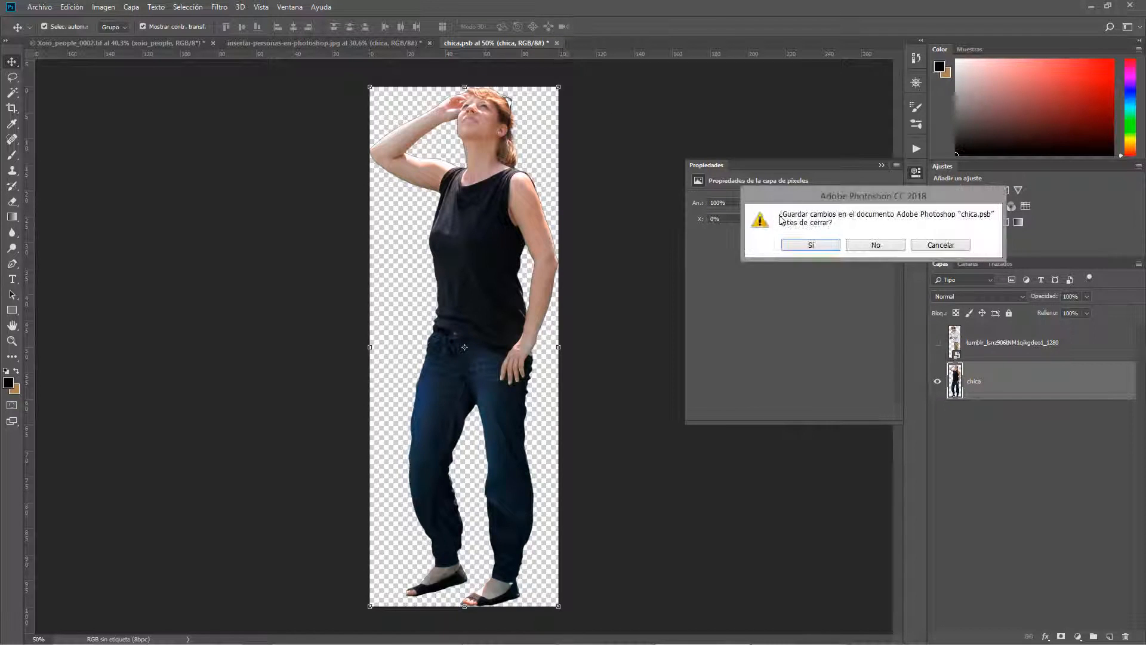
{"action": "left_click", "coordinate": [810, 245]}
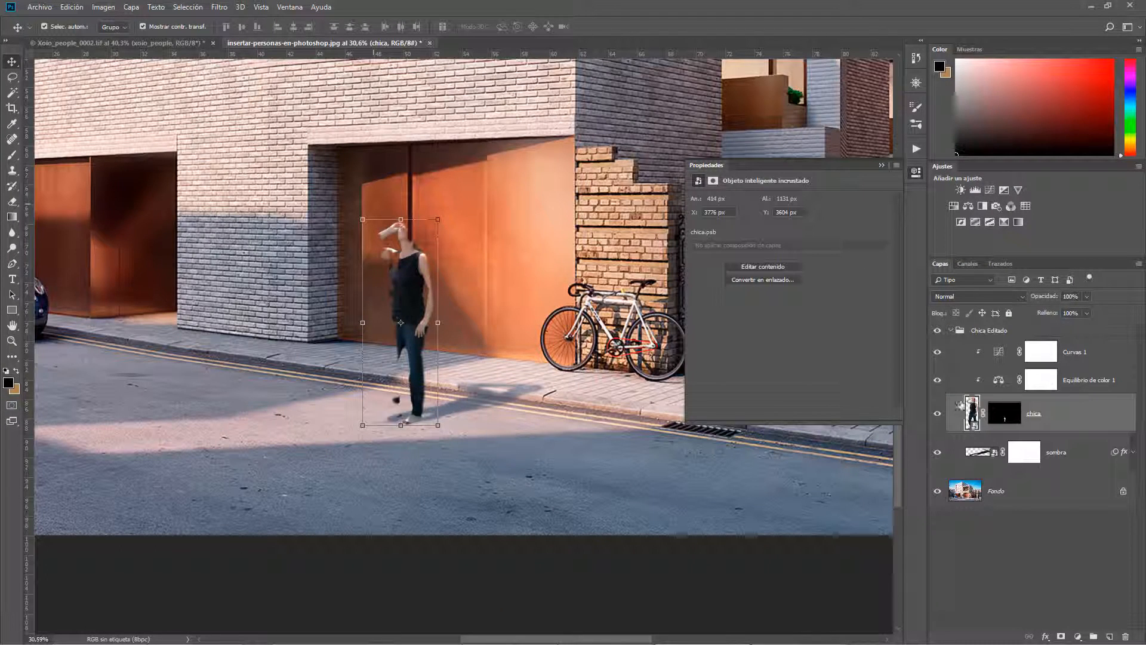
Replace the chica layer's outdated mask with a new one made from the woman's outline.
{"action": "left_click", "coordinate": [1009, 418], "text": "shift"}
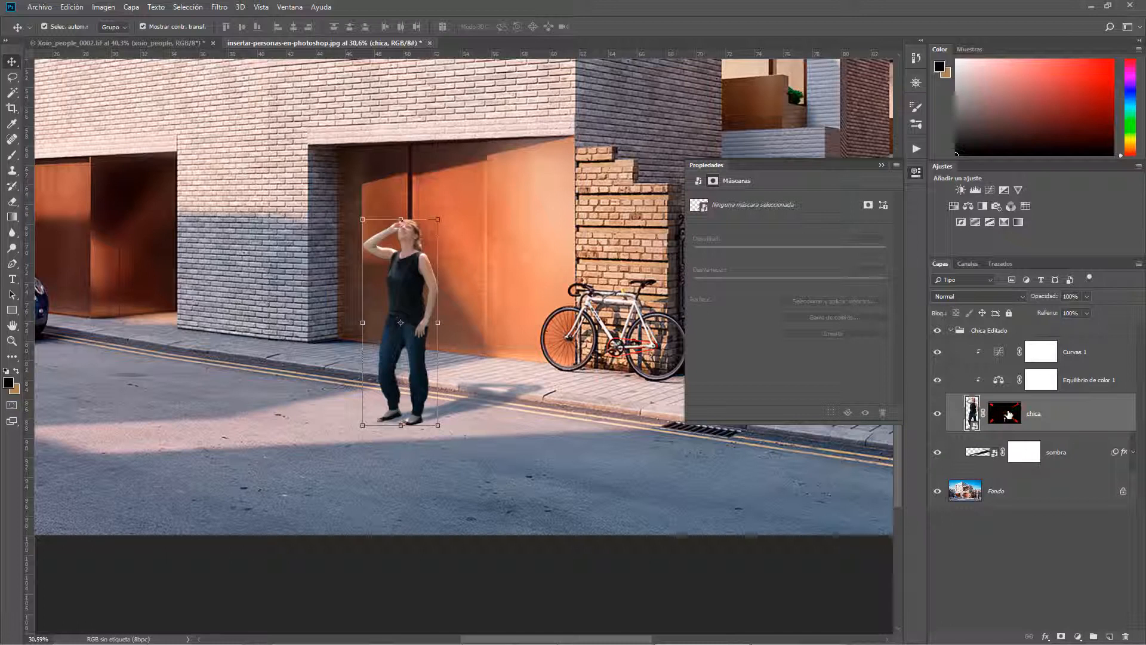
{"action": "left_click", "coordinate": [1008, 418], "text": "shift"}
{"action": "left_click_drag", "start_coordinate": [1130, 630], "coordinate": [1126, 637]}
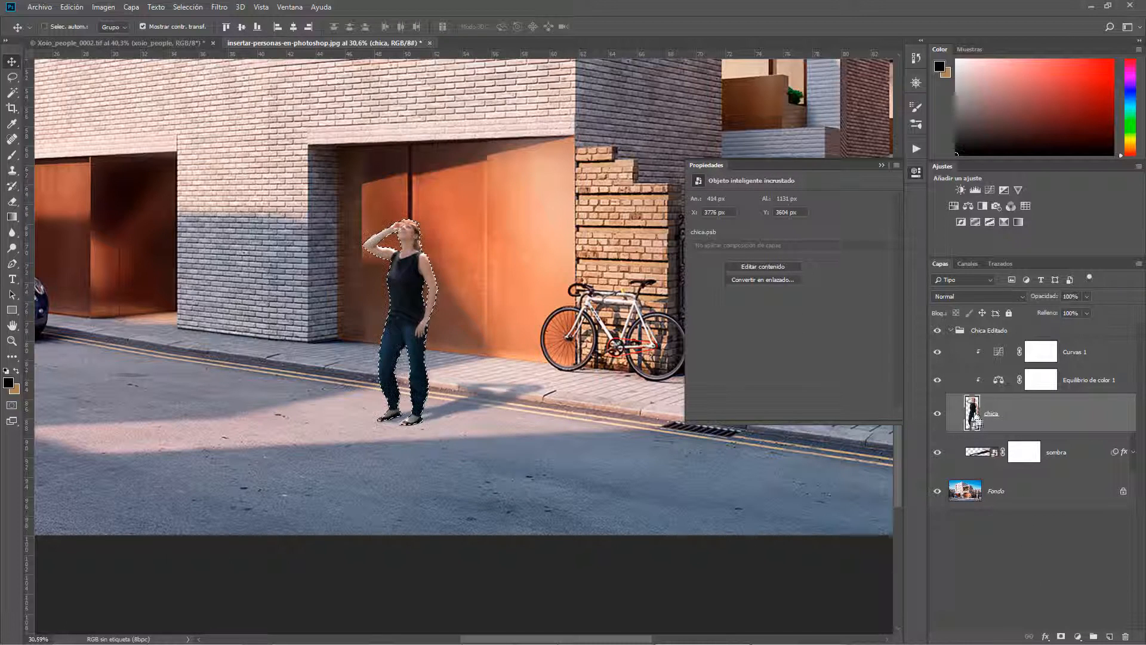
{"action": "key", "text": "ctrl+z"}
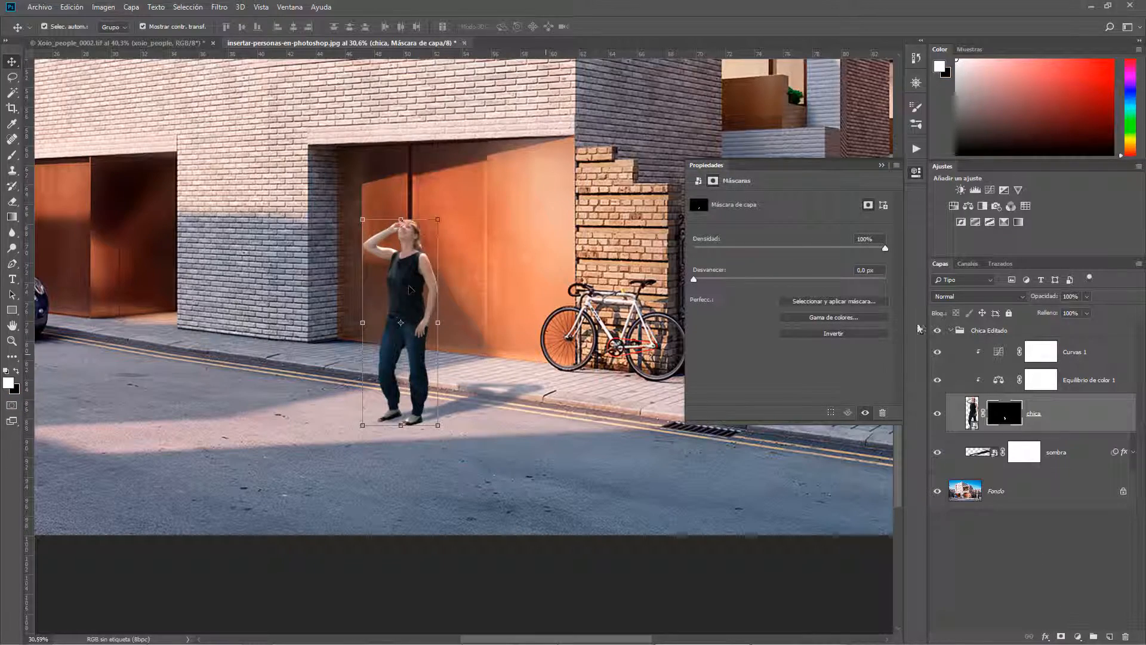
Feather the woman's layer mask by 2.0 px, deselect the layer and check her in the whole image.
{"action": "left_click_drag", "start_coordinate": [694, 280], "coordinate": [714, 278]}
{"action": "scroll", "coordinate": [483, 369], "scroll_direction": "down", "scroll_amount": 3}
{"action": "scroll", "coordinate": [463, 430], "scroll_direction": "down", "scroll_amount": 1}
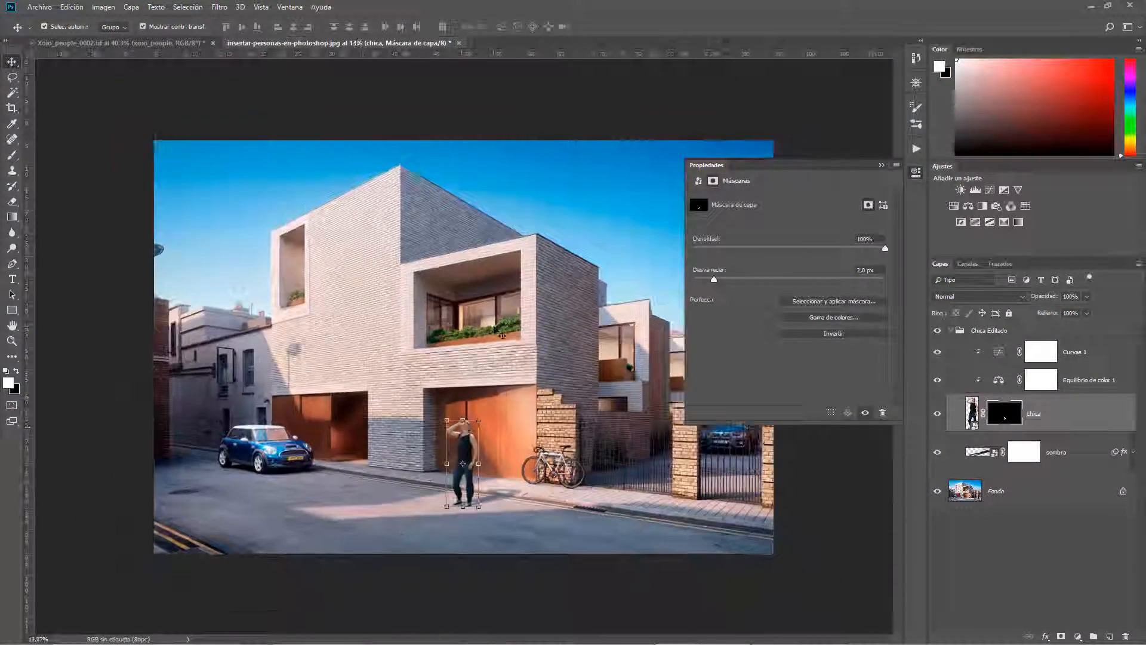
{"action": "left_click", "coordinate": [497, 326]}
{"action": "scroll", "coordinate": [394, 375], "scroll_direction": "up", "scroll_amount": 1}
{"action": "scroll", "coordinate": [394, 375], "scroll_direction": "down", "scroll_amount": 1}
{"action": "scroll", "coordinate": [578, 493], "scroll_direction": "up", "scroll_amount": 1}
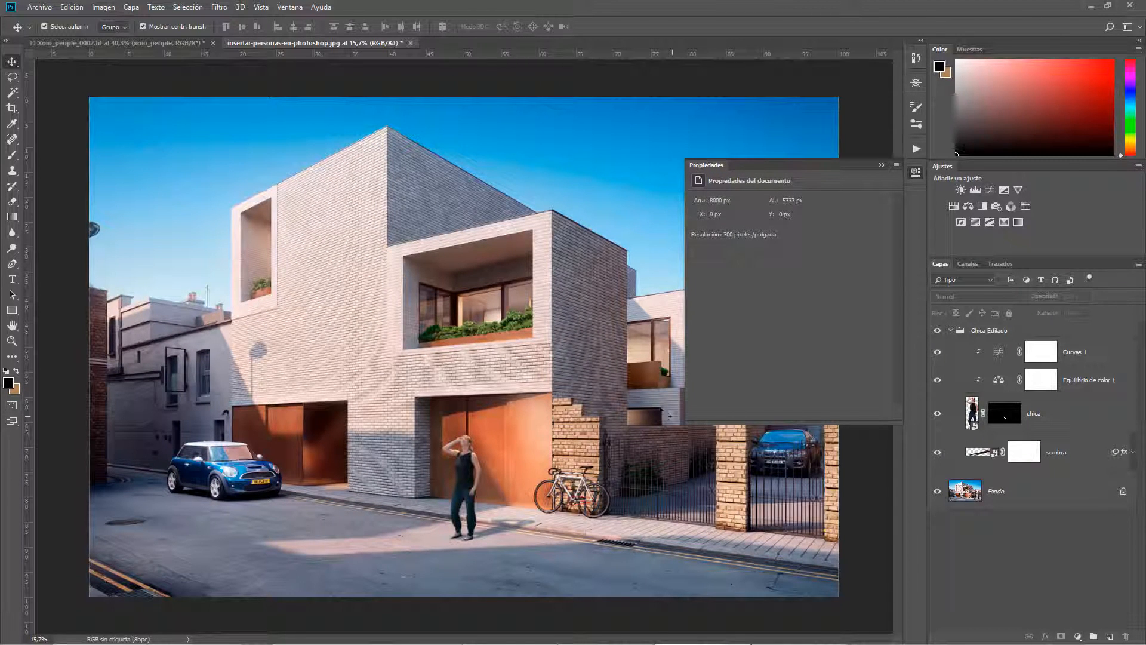
Set the chica layer's opacity to 95%.
{"action": "left_click", "coordinate": [966, 410]}
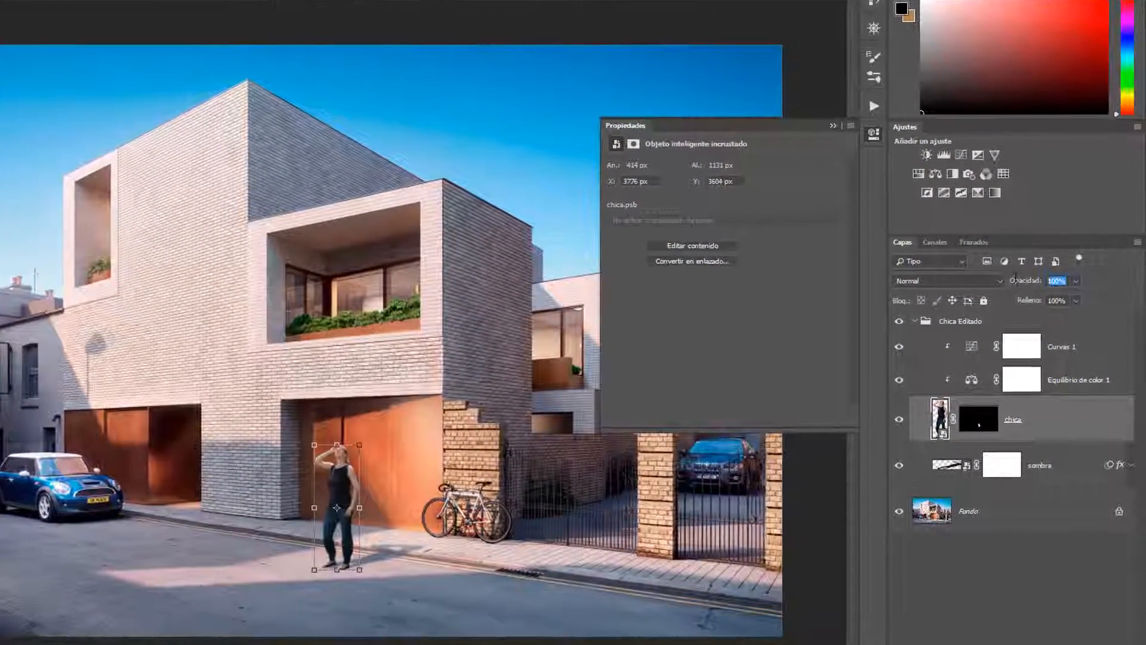
{"action": "left_click", "coordinate": [1042, 294]}
{"action": "type", "text": "95"}
{"action": "key", "text": "Return"}
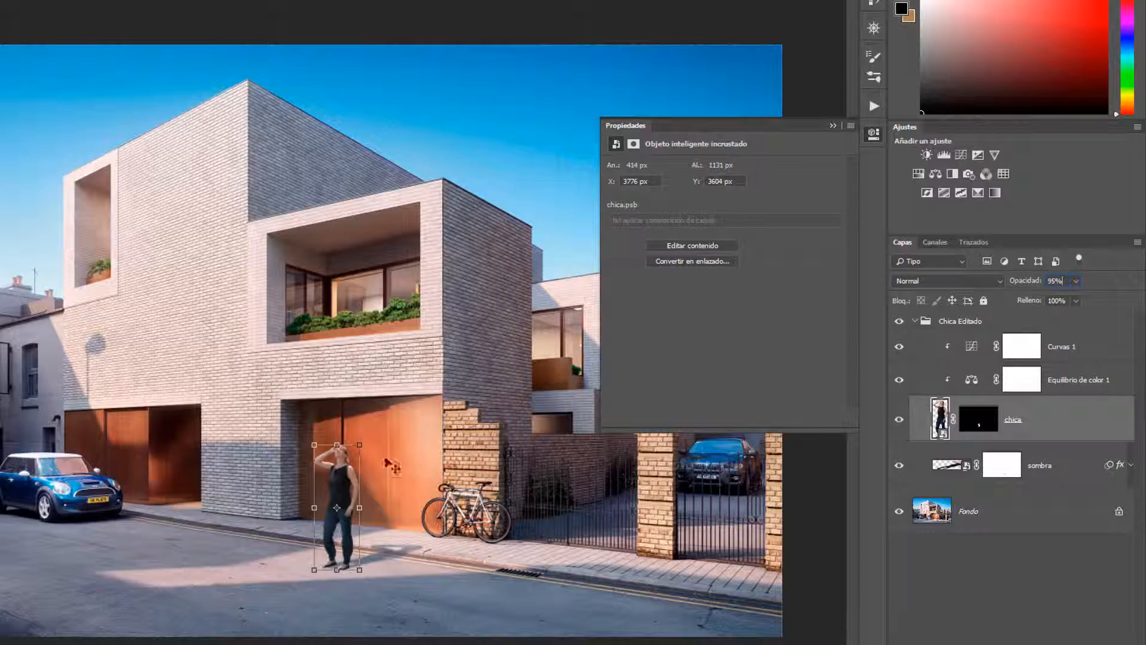
Set the opacity of the whole Chica Editado group to 95% and check how the woman blends into the scene.
{"action": "left_click", "coordinate": [338, 474]}
{"action": "scroll", "coordinate": [338, 474], "scroll_direction": "up", "scroll_amount": 10}
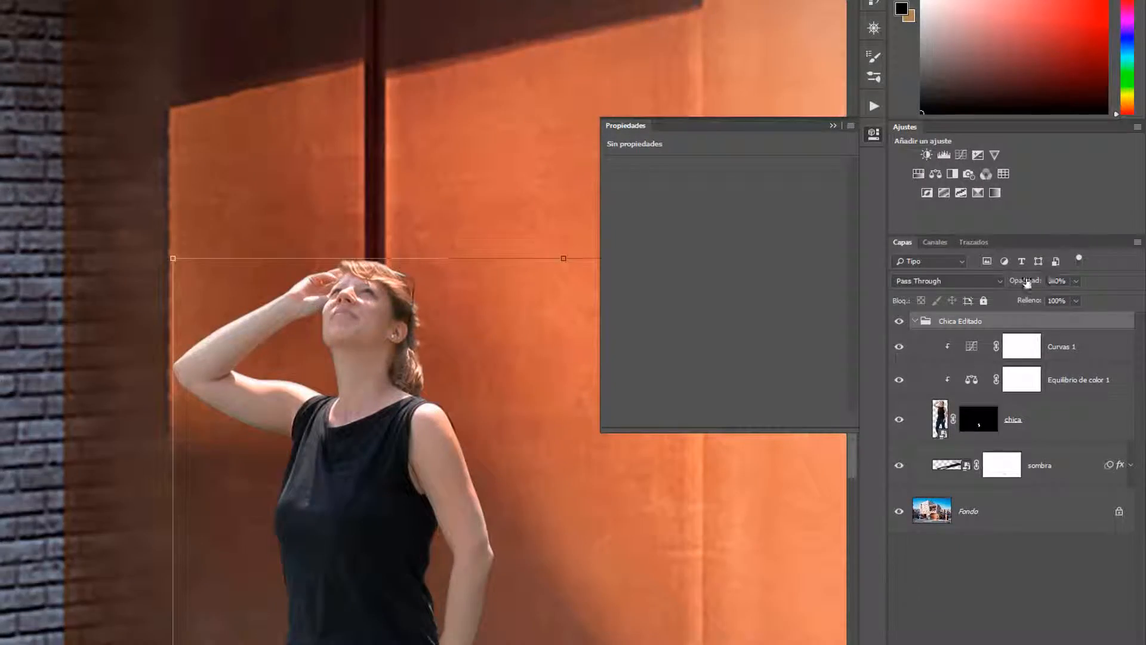
{"action": "left_click_drag", "start_coordinate": [1025, 282], "coordinate": [1031, 282]}
{"action": "left_click_drag", "start_coordinate": [1030, 280], "coordinate": [1031, 285]}
{"action": "scroll", "coordinate": [347, 212], "scroll_direction": "down", "scroll_amount": 8}
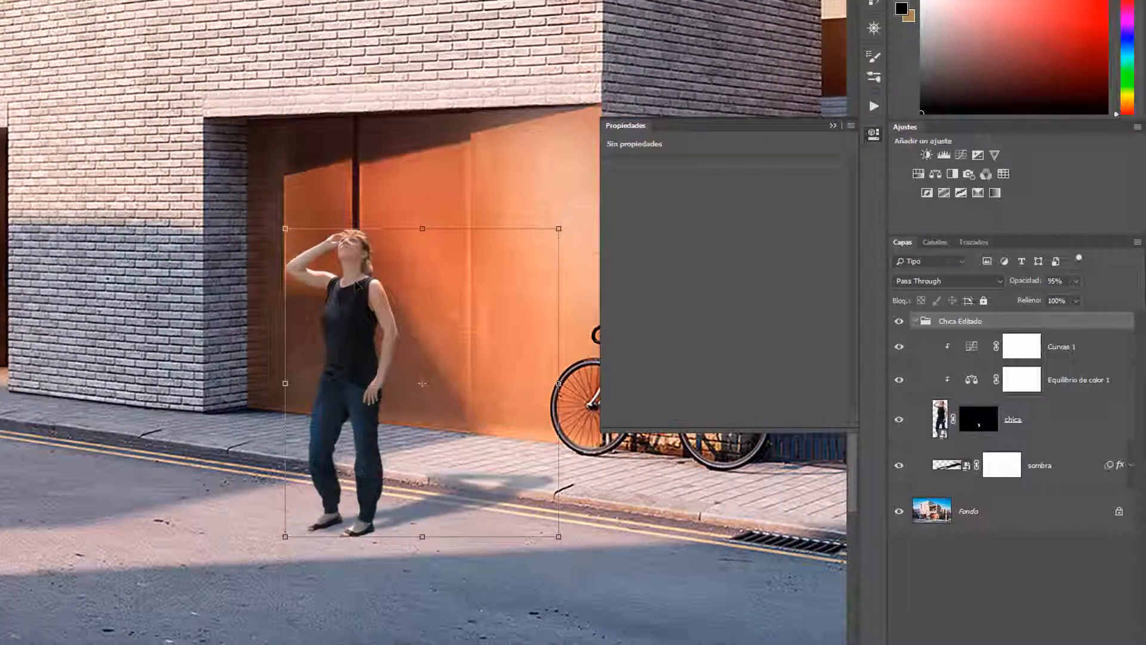
{"action": "scroll", "coordinate": [352, 430], "scroll_direction": "down", "scroll_amount": 3}
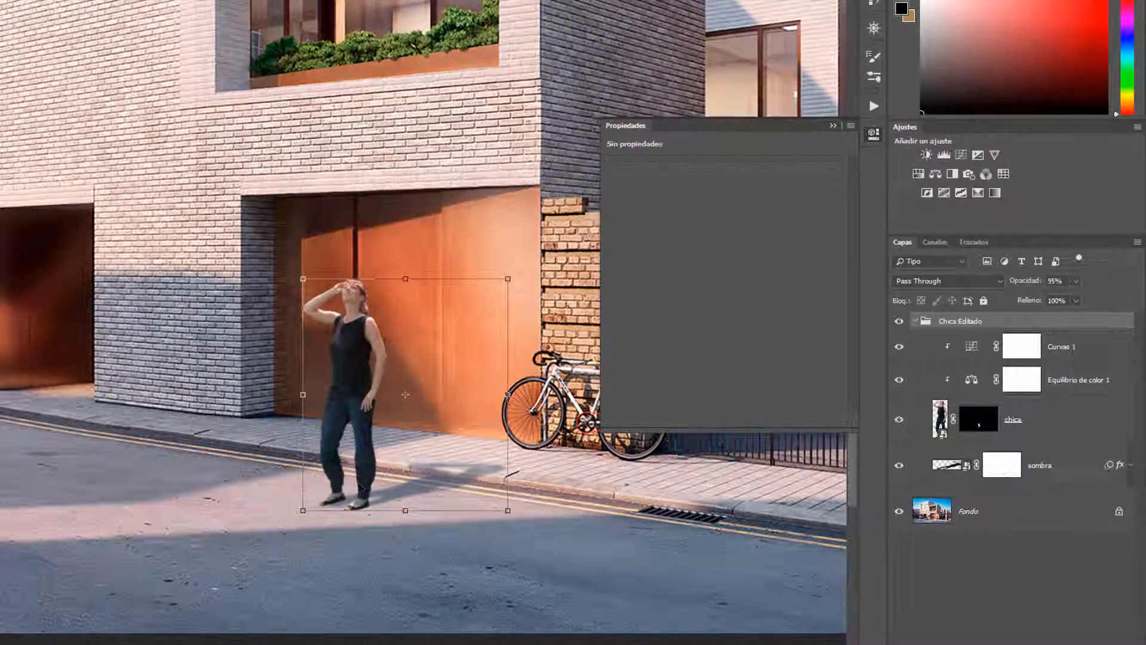
{"action": "scroll", "coordinate": [361, 486], "scroll_direction": "down", "scroll_amount": 3}
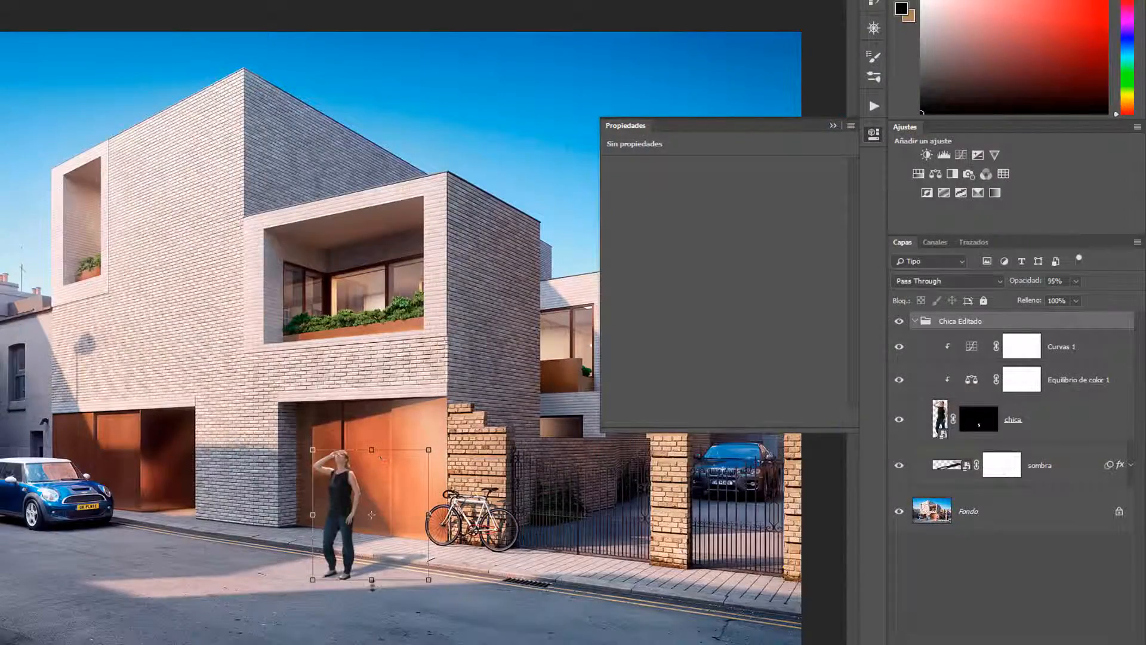
{"action": "scroll", "coordinate": [310, 370], "scroll_direction": "down", "scroll_amount": 1}
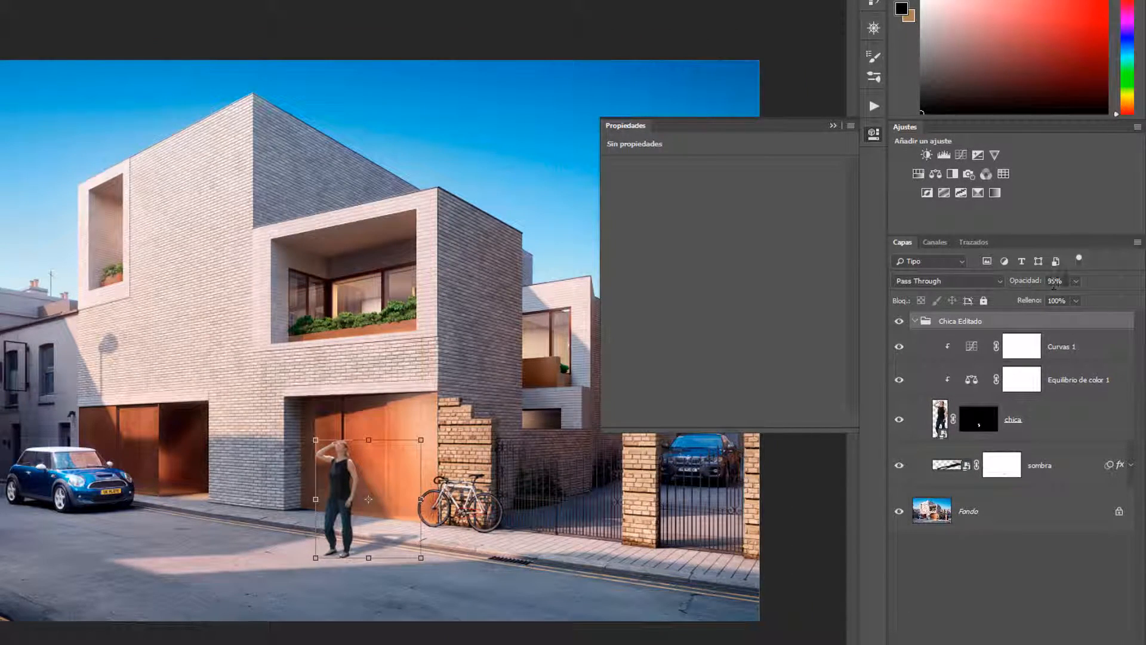
{"action": "left_click", "coordinate": [1054, 282]}
{"action": "left_click", "coordinate": [486, 502]}
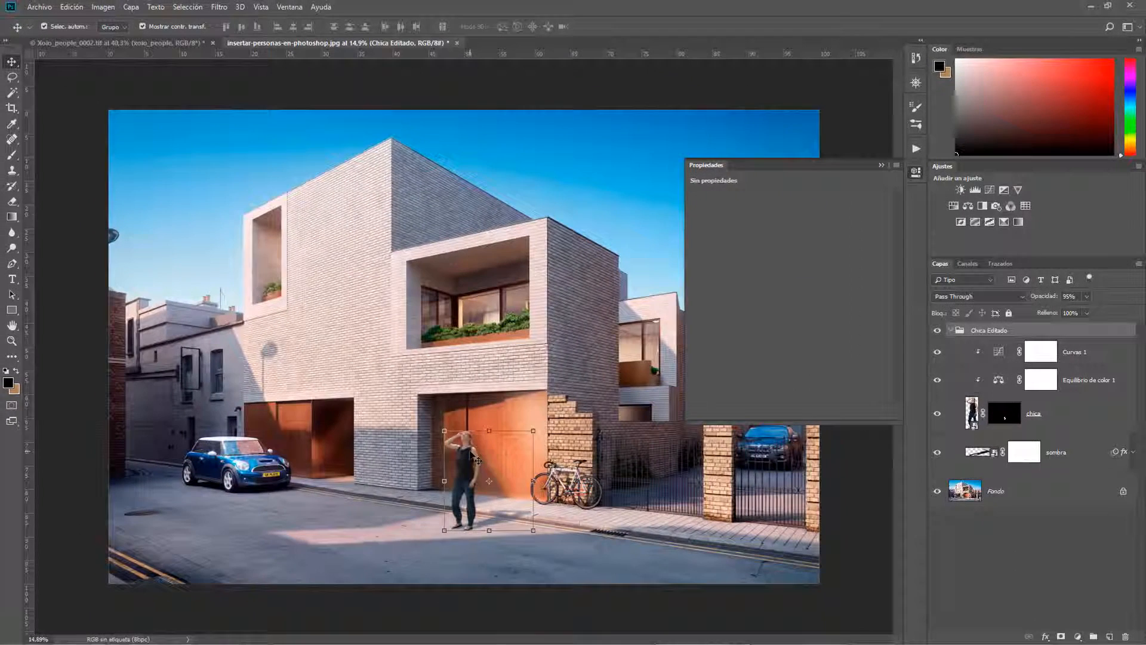
Collapse the Chica Editado group and reduce its opacity to 60% to judge a more transparent figure in the scene.
{"action": "left_click", "coordinate": [449, 462]}
{"action": "left_click", "coordinate": [943, 328]}
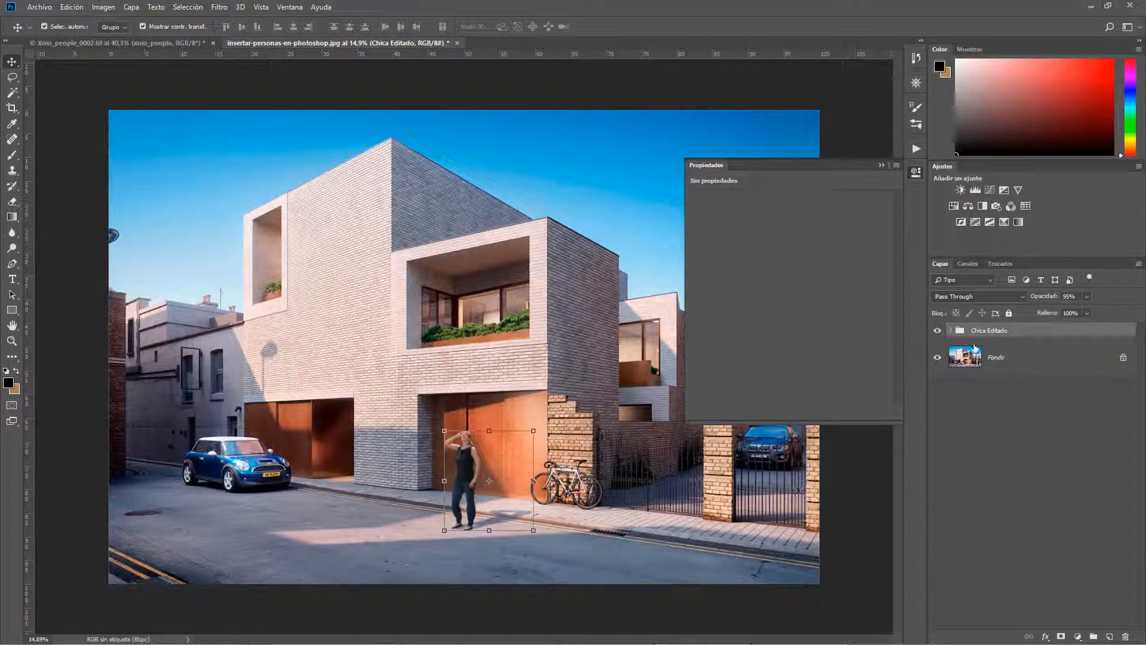
{"action": "left_click_drag", "start_coordinate": [1055, 299], "coordinate": [1037, 297]}
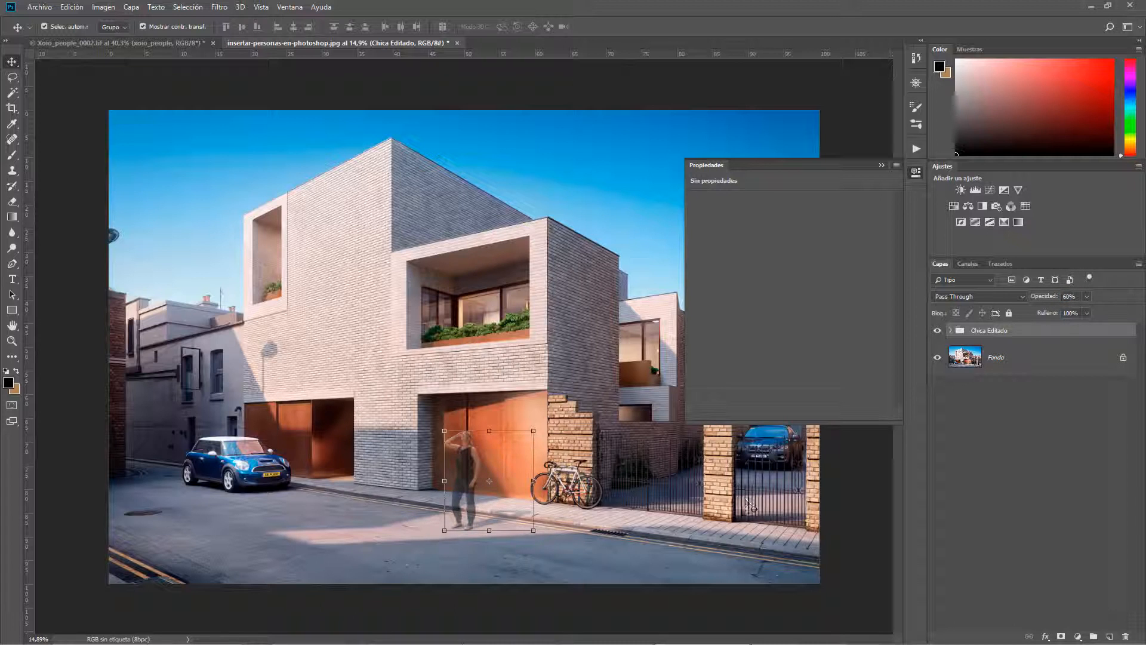
{"action": "key", "text": "ctrl+minus"}
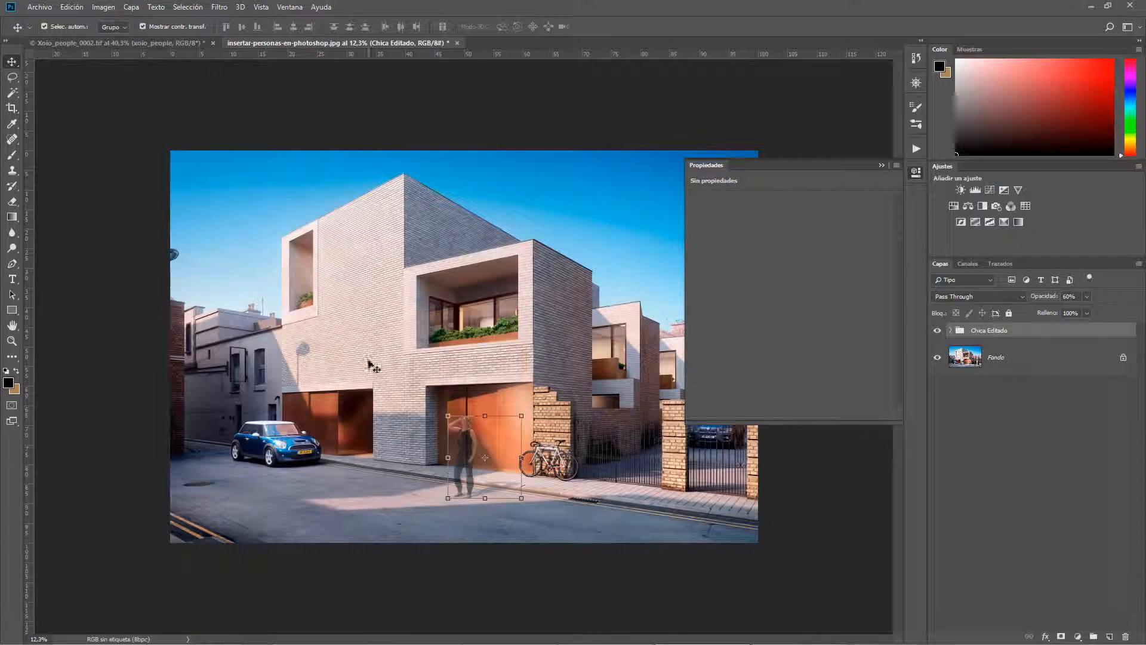
{"action": "scroll", "coordinate": [463, 352], "scroll_direction": "up", "scroll_amount": 1}
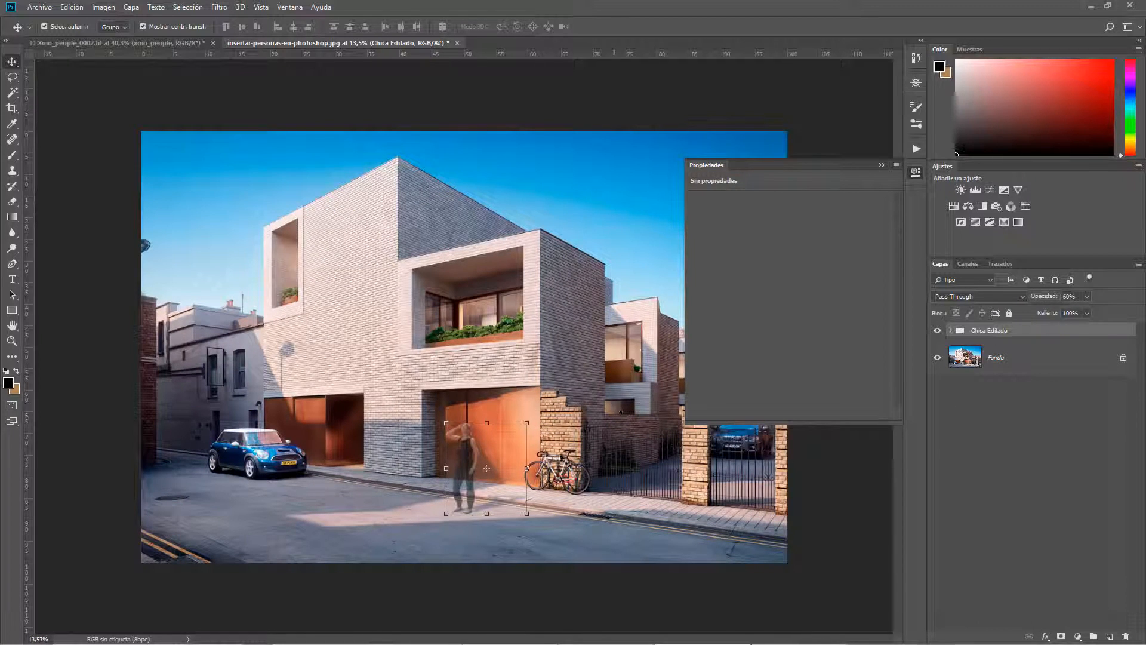
{"action": "scroll", "coordinate": [414, 473], "scroll_direction": "up", "scroll_amount": 1}
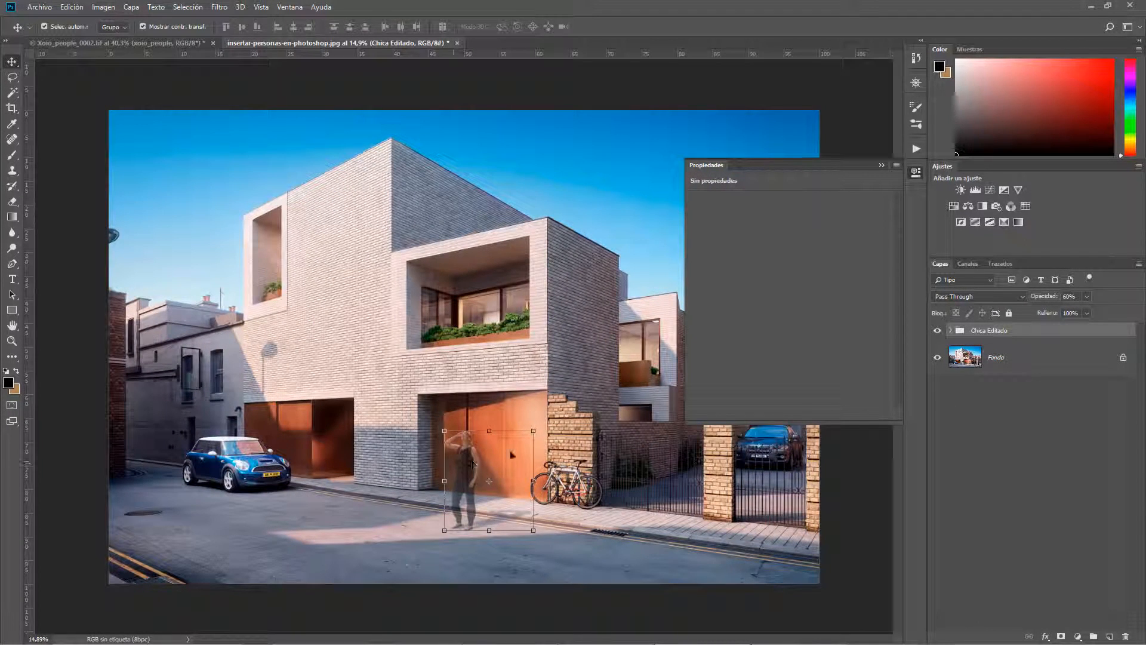
Add a Hue/Saturation adjustment clipped to the Chica Editado group and set its saturation to -100.
{"action": "left_click", "coordinate": [953, 207]}
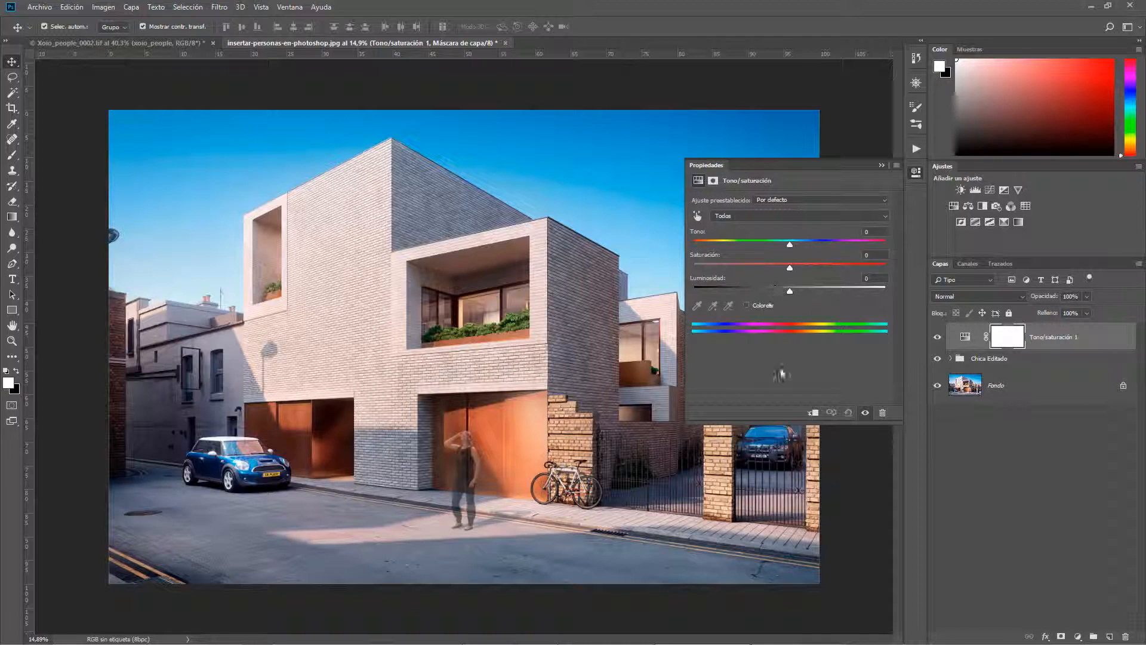
{"action": "left_click", "coordinate": [813, 412]}
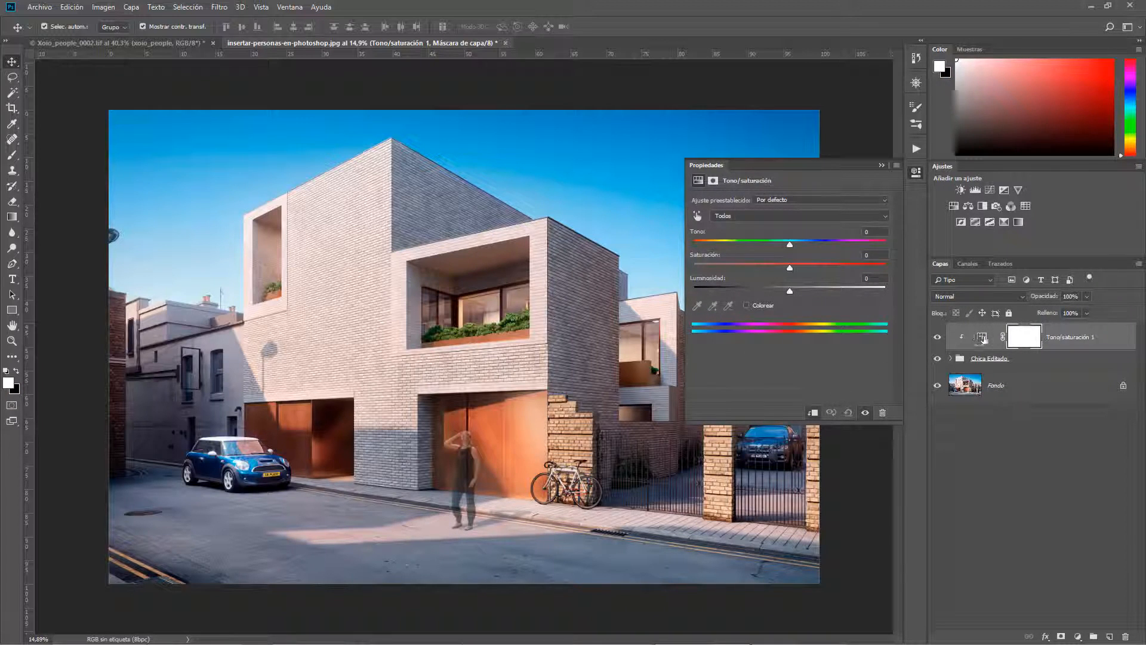
{"action": "left_click_drag", "start_coordinate": [790, 267], "coordinate": [701, 267]}
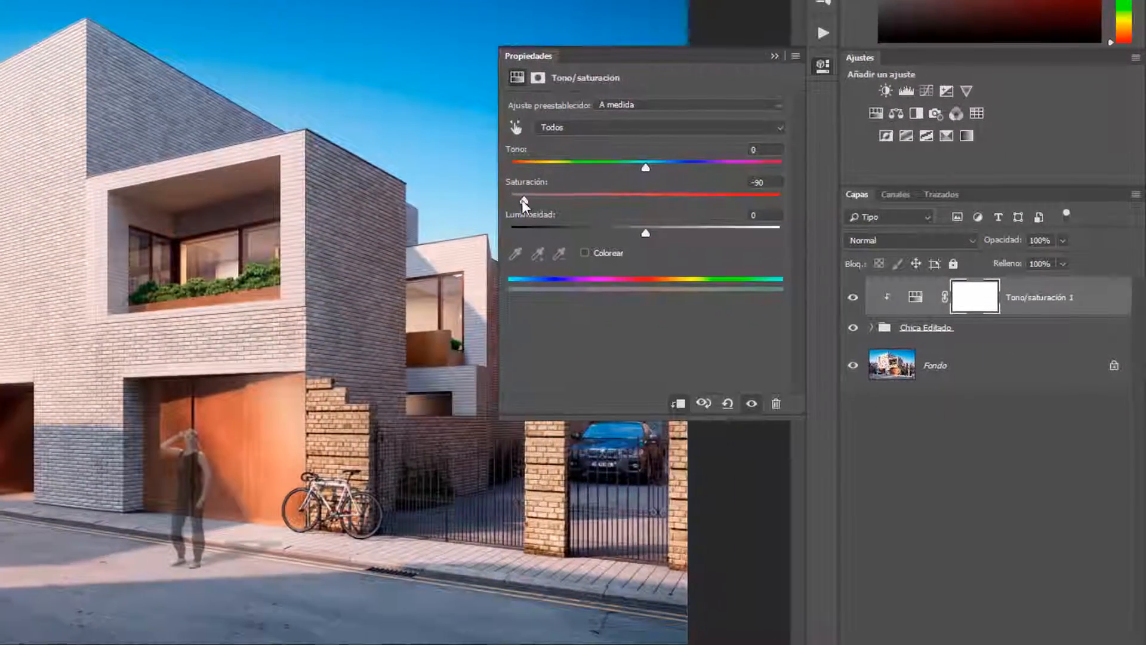
{"action": "left_click_drag", "start_coordinate": [522, 199], "coordinate": [475, 199]}
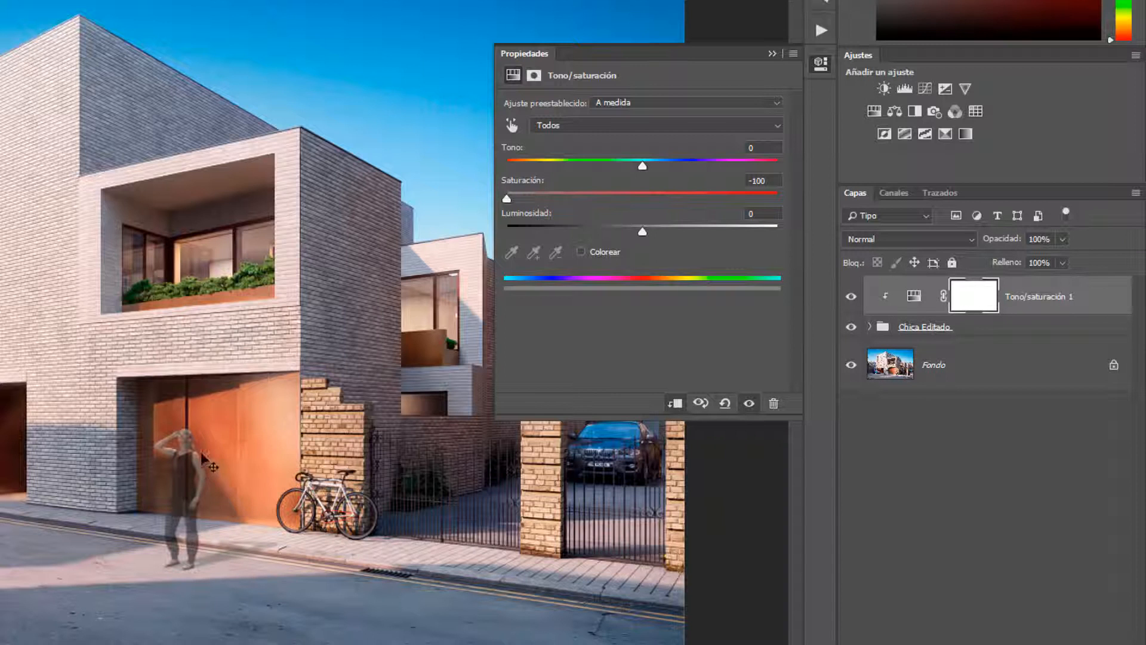
Set the Chica Editado group's opacity to 45%, shift the woman slightly towards the bicycle and deselect the group.
{"action": "scroll", "coordinate": [203, 453], "scroll_direction": "down", "scroll_amount": 1}
{"action": "left_click", "coordinate": [929, 323]}
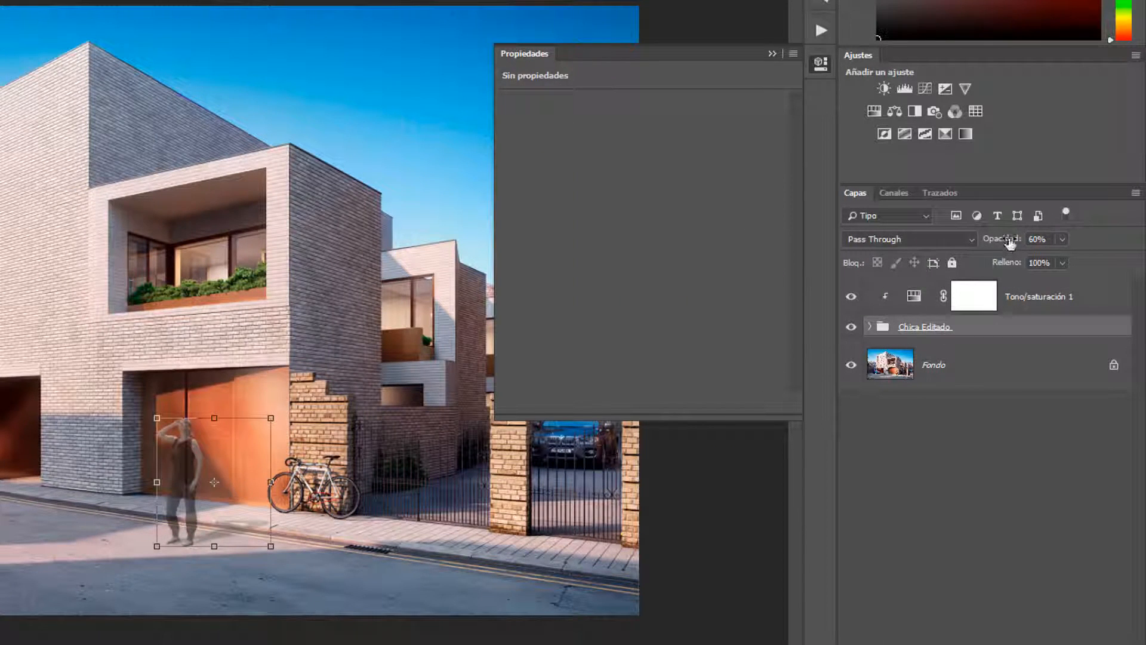
{"action": "left_click_drag", "start_coordinate": [1006, 242], "coordinate": [998, 242]}
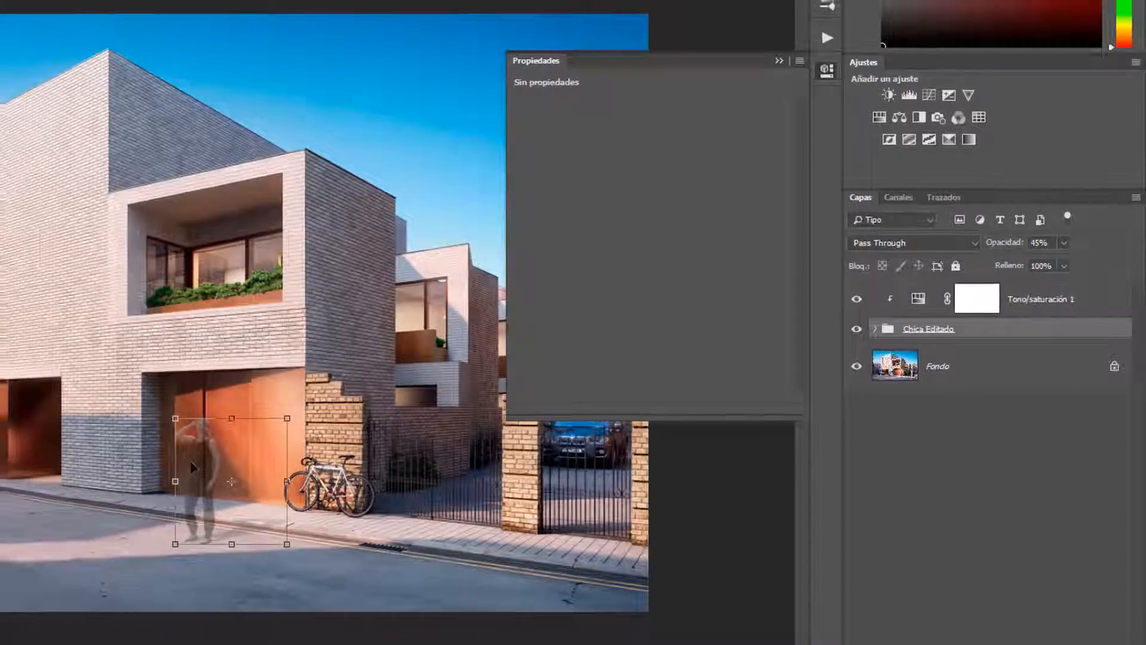
{"action": "left_click_drag", "start_coordinate": [185, 454], "coordinate": [199, 464]}
{"action": "left_click_drag", "start_coordinate": [477, 455], "coordinate": [477, 450]}
{"action": "left_click", "coordinate": [424, 472]}
{"action": "scroll", "coordinate": [431, 444], "scroll_direction": "down", "scroll_amount": 3}
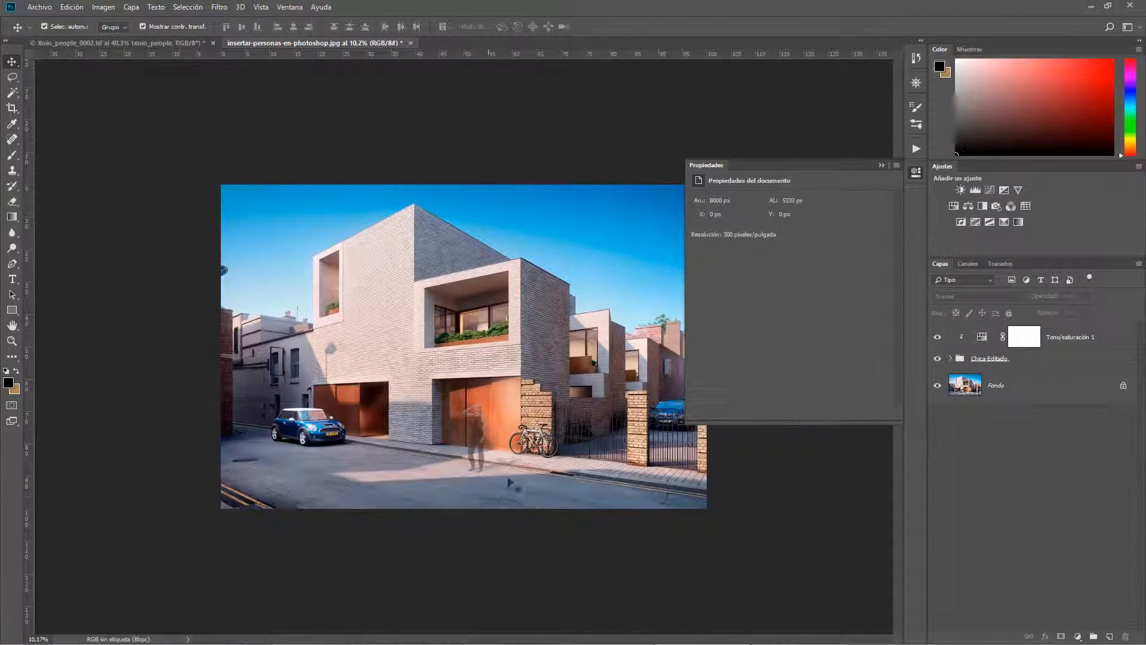
Hide the Tono/saturación 1 adjustment, set the Chica Editado group's opacity to 100% and check the woman against the unobstructed scene.
{"action": "scroll", "coordinate": [558, 434], "scroll_direction": "up", "scroll_amount": 3}
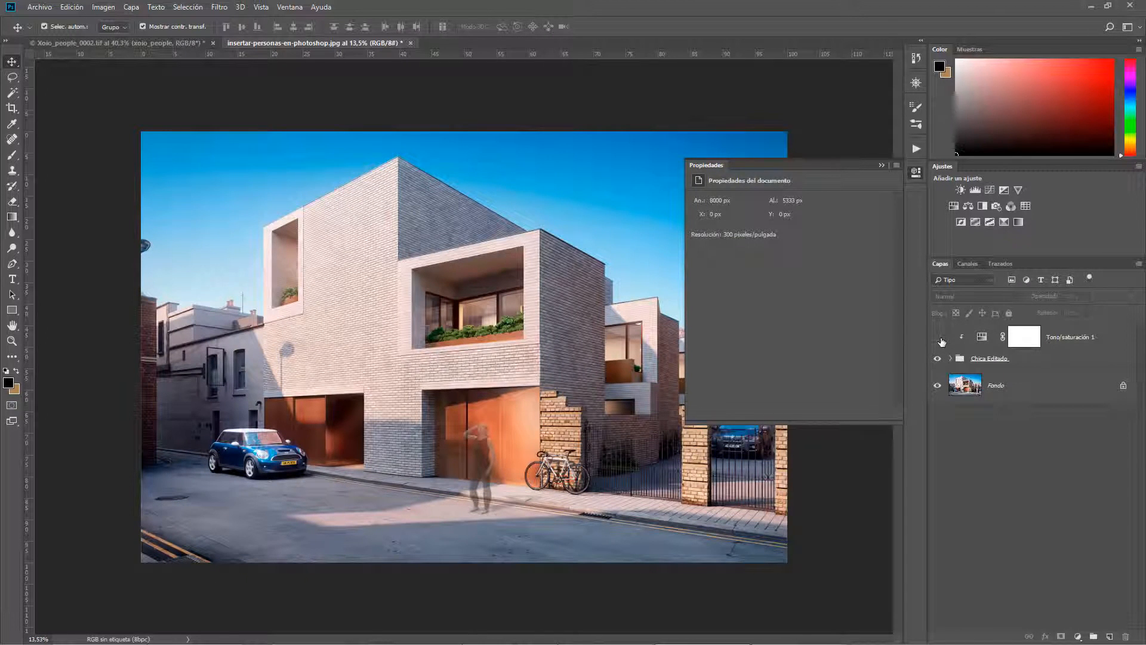
{"action": "left_click", "coordinate": [996, 358]}
{"action": "left_click_drag", "start_coordinate": [1044, 296], "coordinate": [1116, 290]}
{"action": "scroll", "coordinate": [445, 428], "scroll_direction": "down", "scroll_amount": 2}
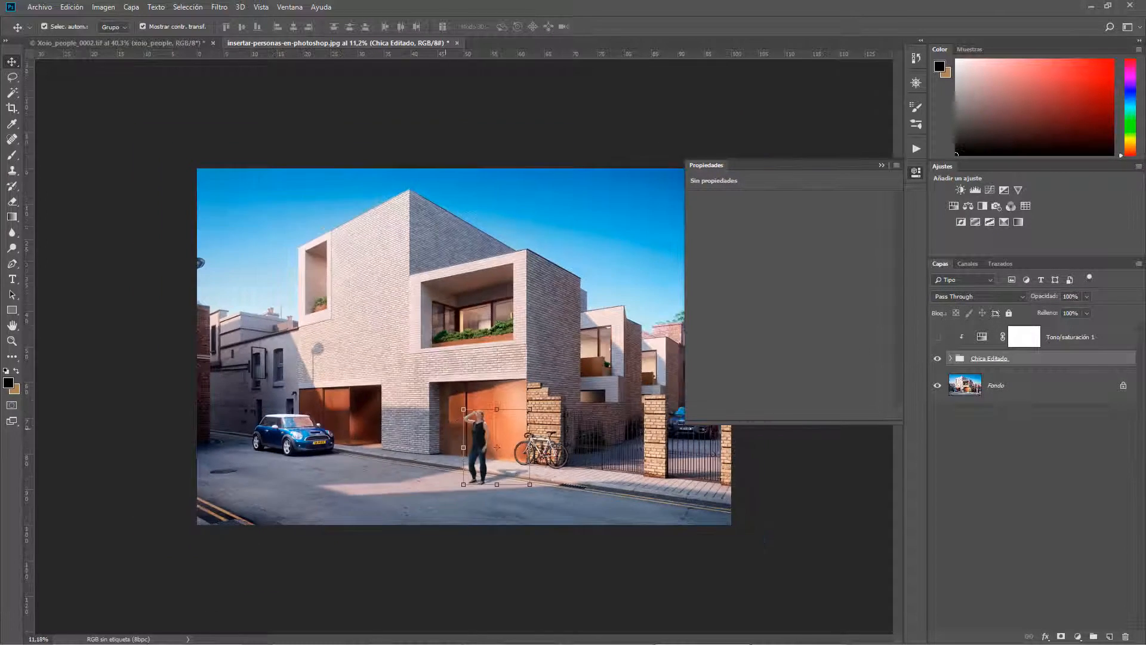
{"action": "left_click", "coordinate": [881, 166]}
{"action": "scroll", "coordinate": [520, 499], "scroll_direction": "up", "scroll_amount": 3}
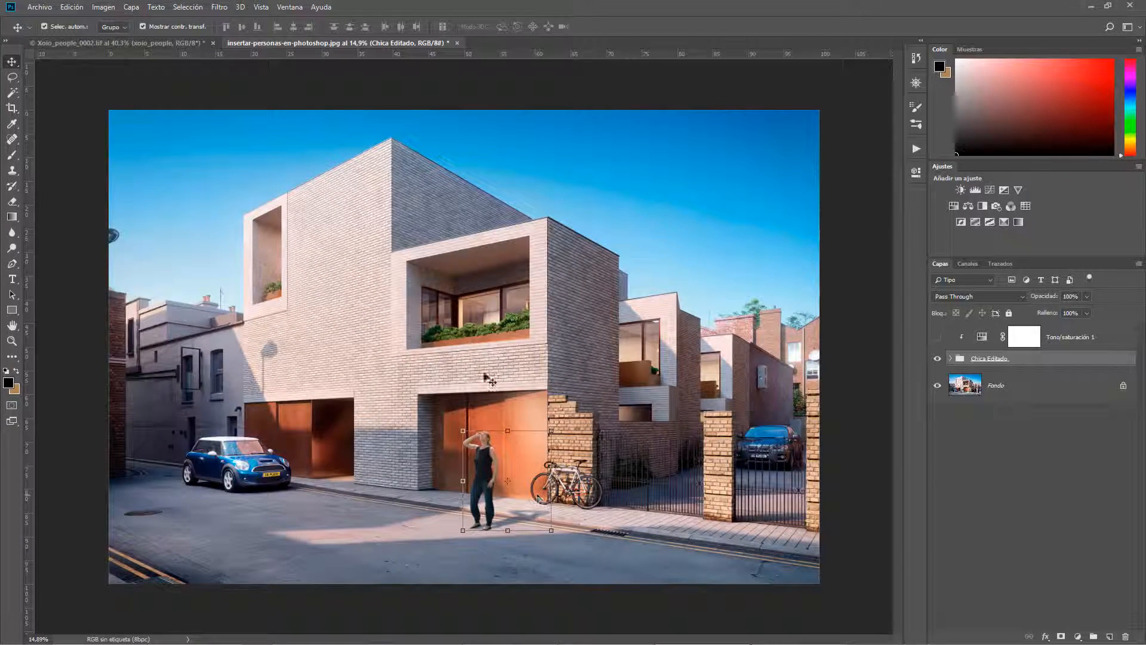
{"action": "scroll", "coordinate": [536, 498], "scroll_direction": "up", "scroll_amount": 2}
{"action": "scroll", "coordinate": [524, 523], "scroll_direction": "down", "scroll_amount": 1}
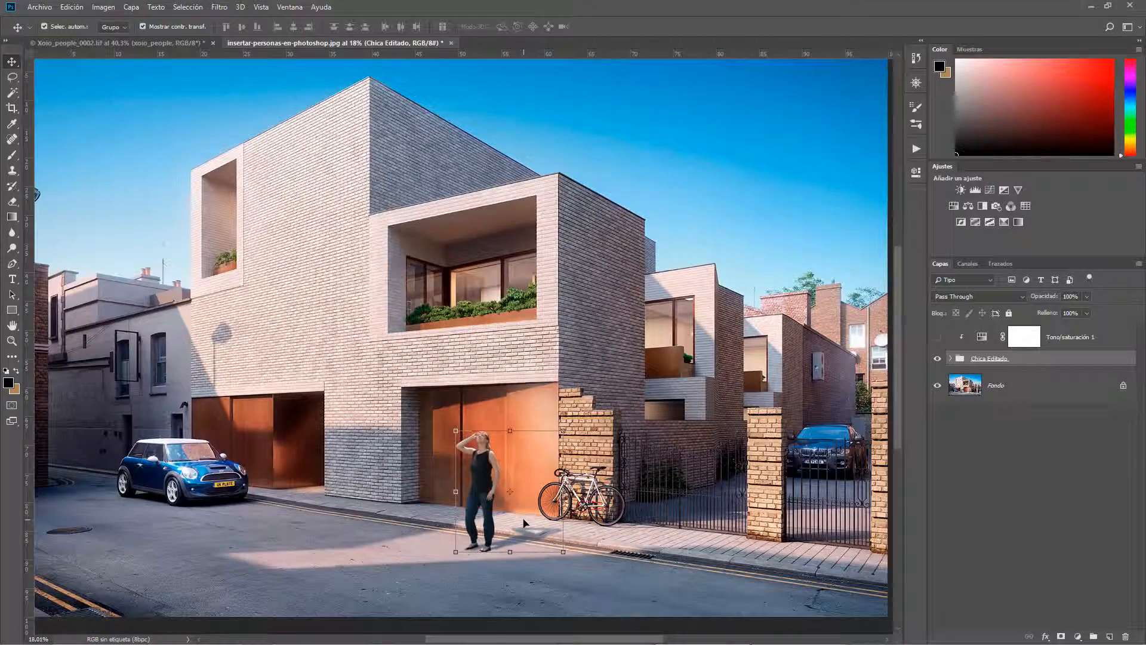
{"action": "scroll", "coordinate": [524, 523], "scroll_direction": "down", "scroll_amount": 1}
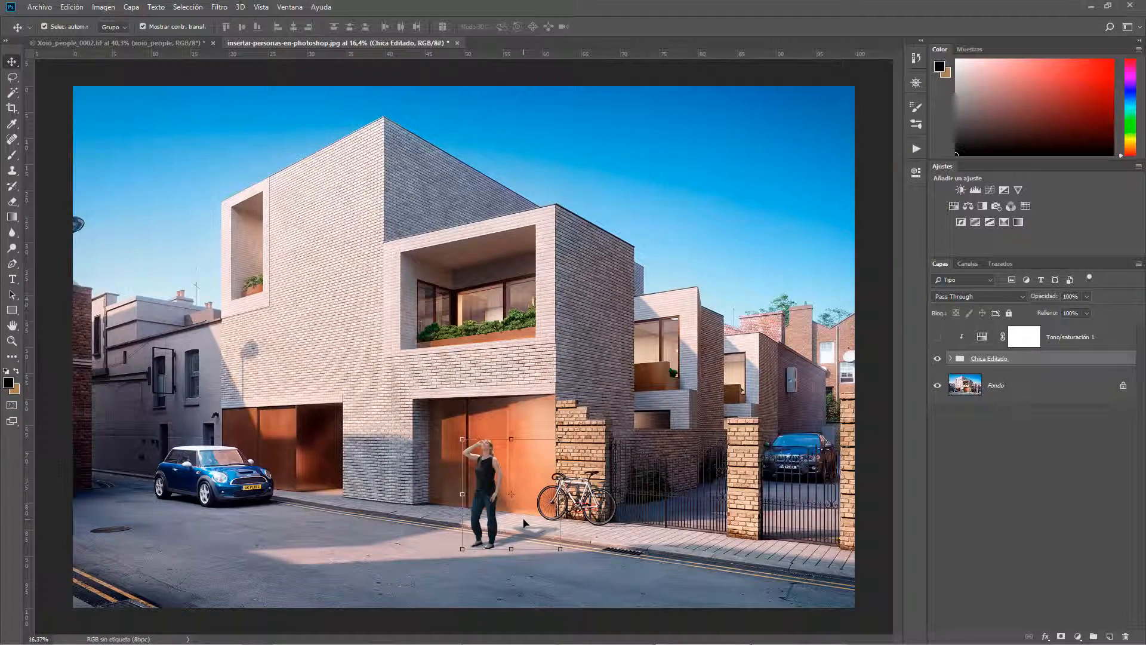